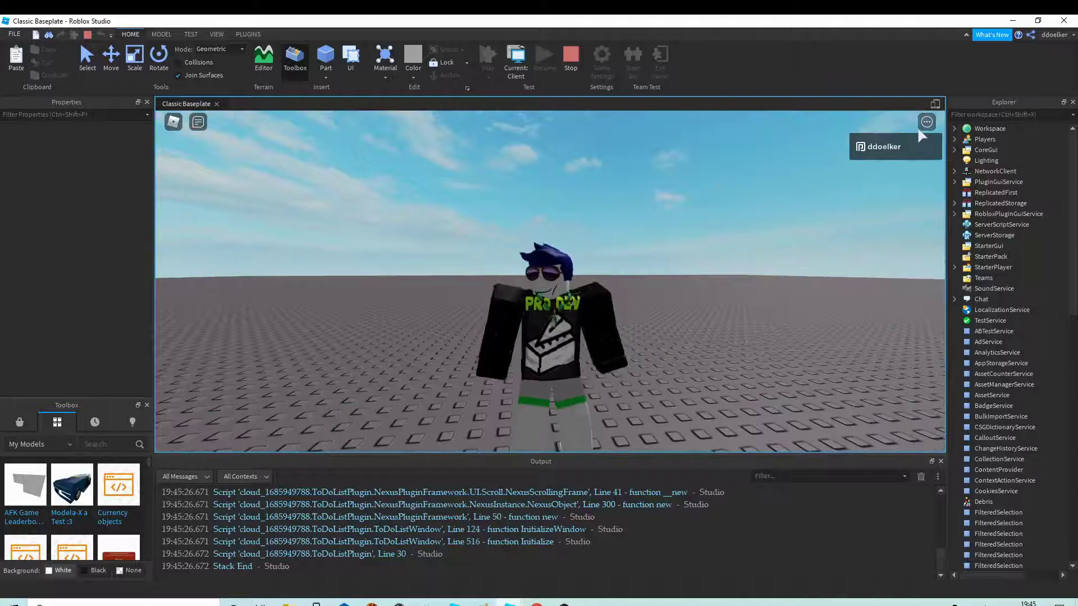
- Play one of the character's emotes from the emote wheel, and stop the playtest
left_click(926, 122)
left_click(855, 191)
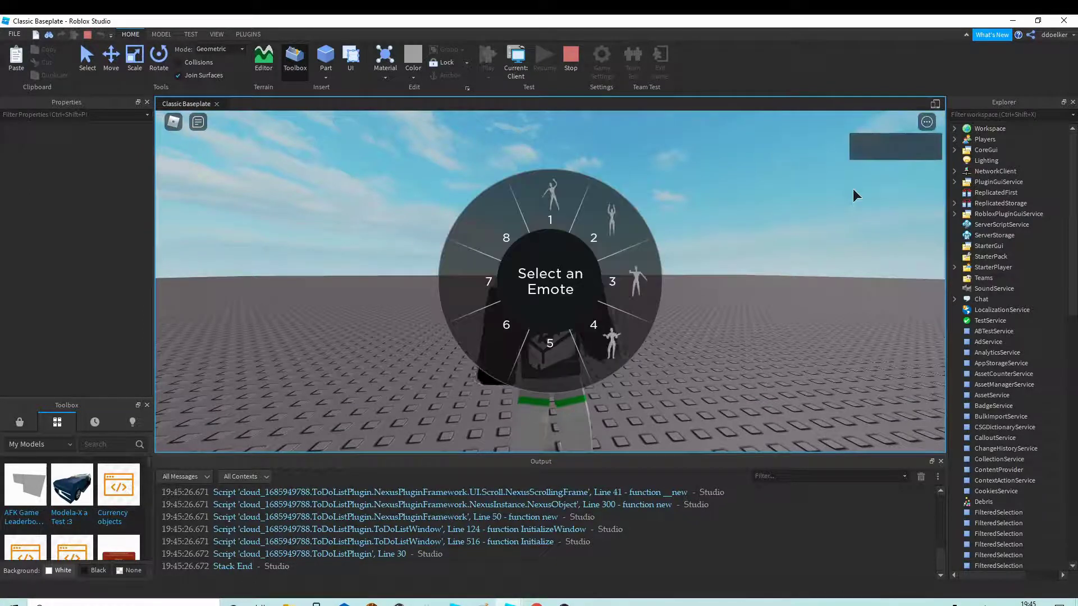
left_click(600, 303)
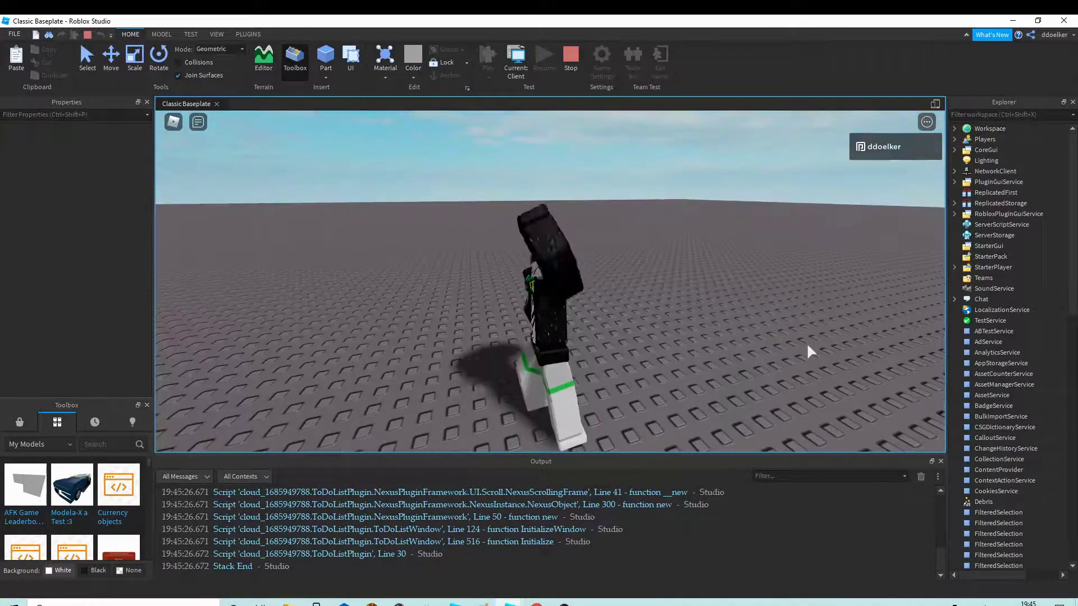
left_click(569, 55)
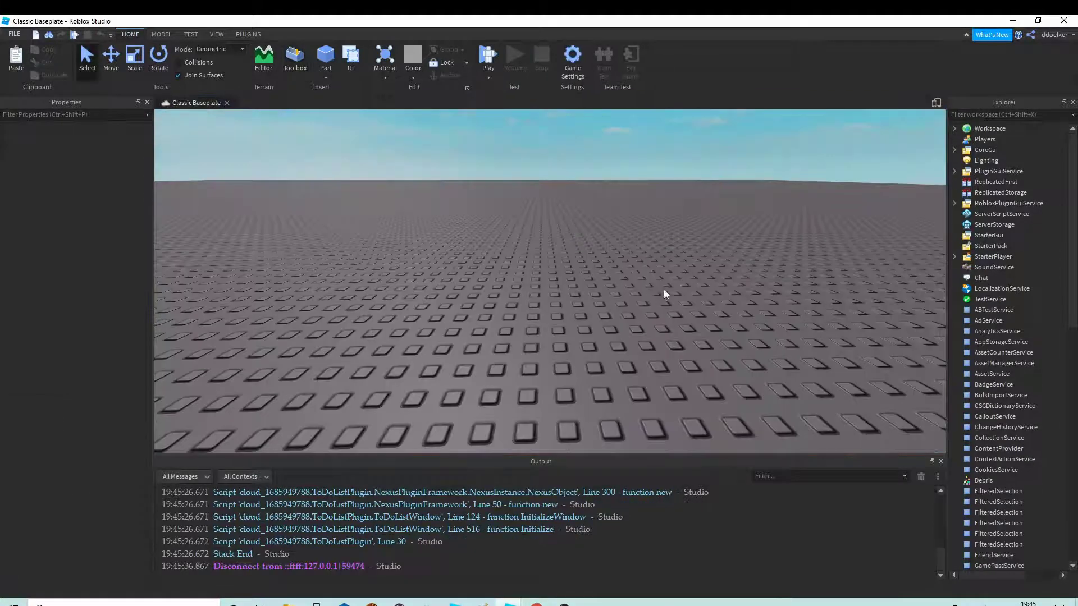
- Insert a ScreenGui into StarterGui
right_click_drag(663, 289, 651, 295)
scroll(651, 296, "down", 5)
scroll(651, 295, "down", 5)
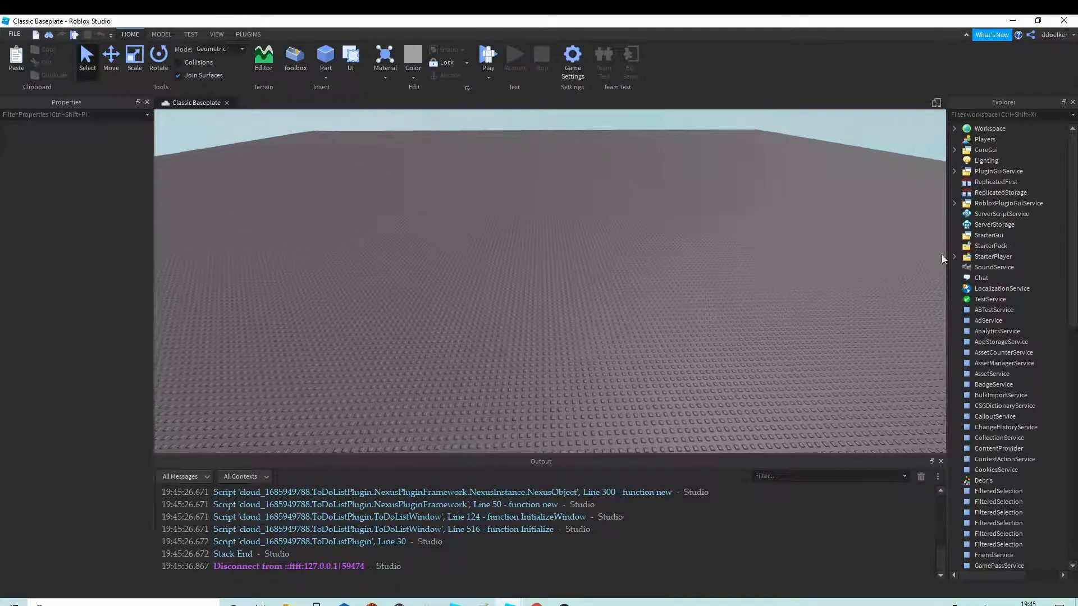
left_click(985, 236)
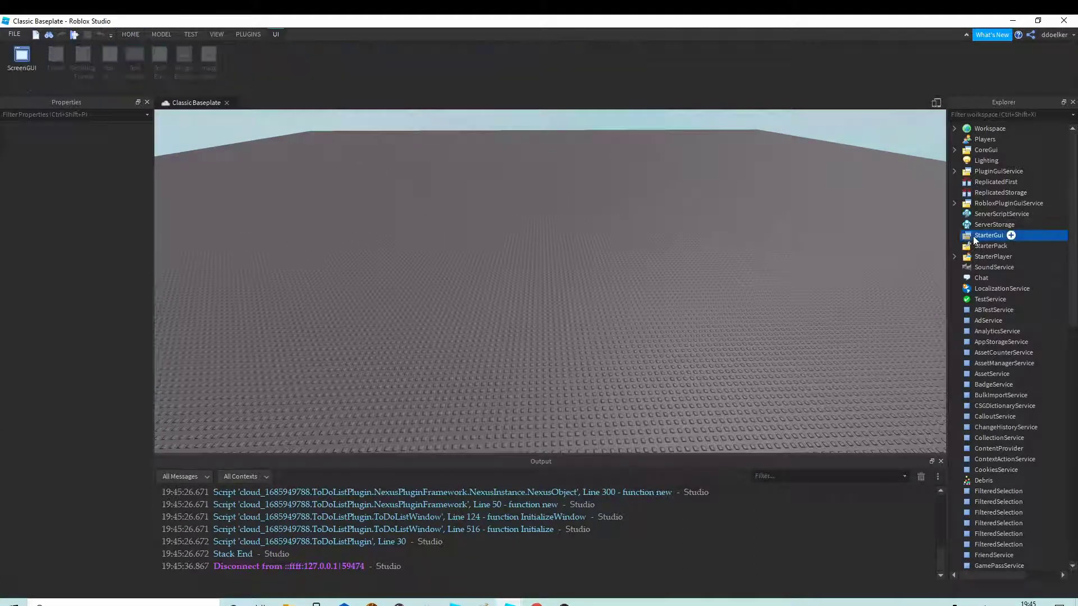
mouse_move(988, 240)
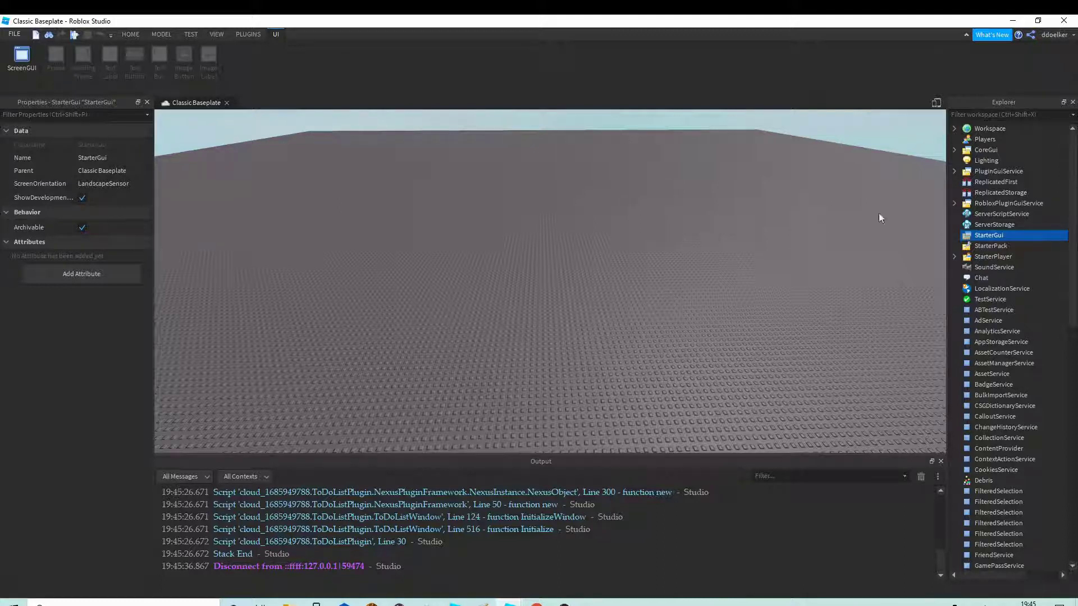
left_click(1010, 236)
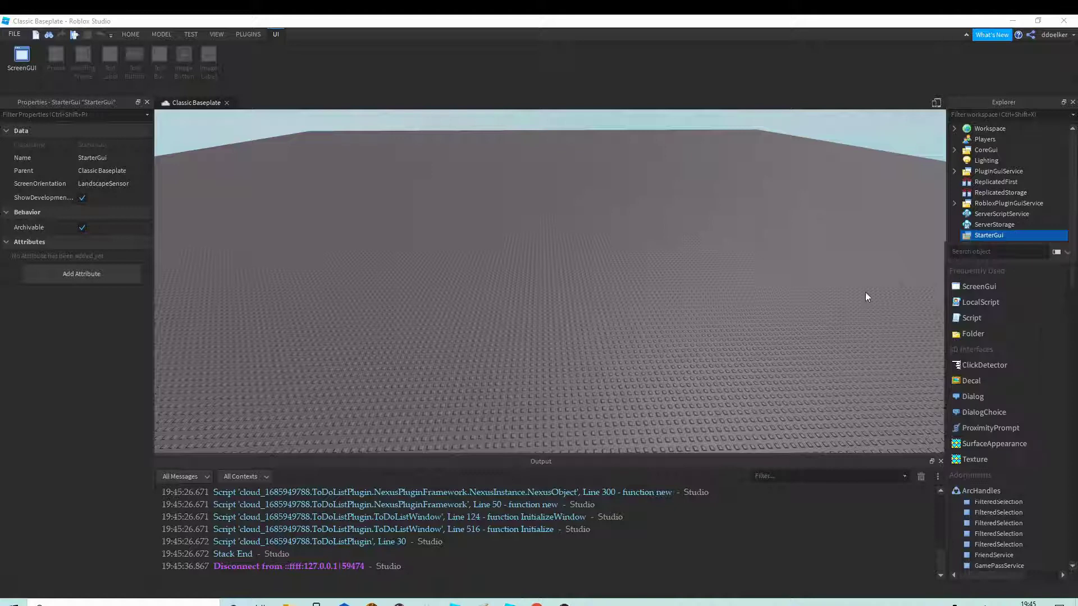
left_click(959, 290)
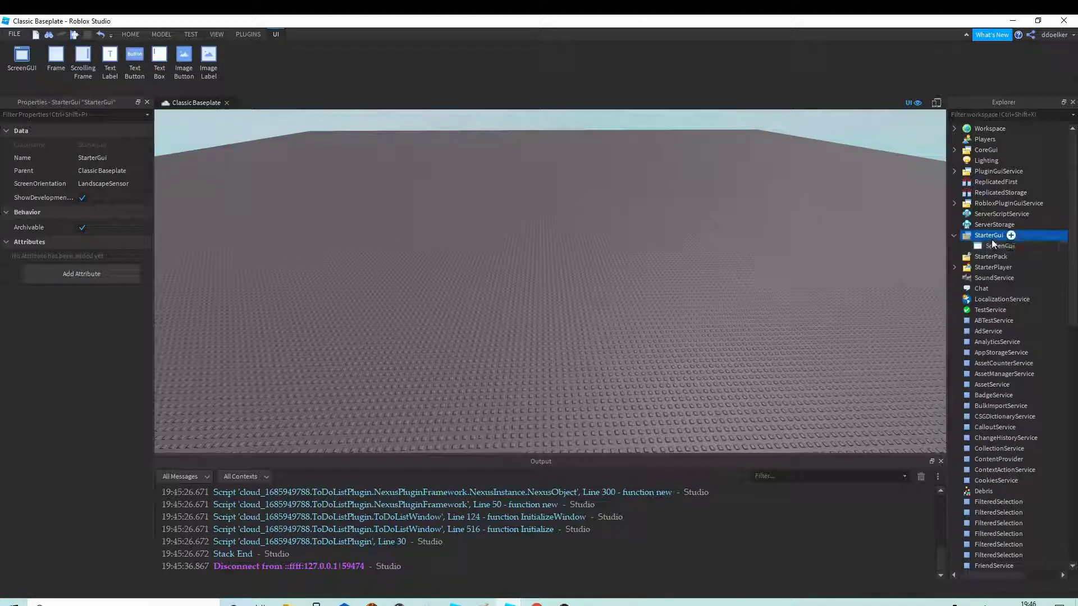
- Rename the ScreenGui in StarterGui as EmoteGui
left_click(991, 246)
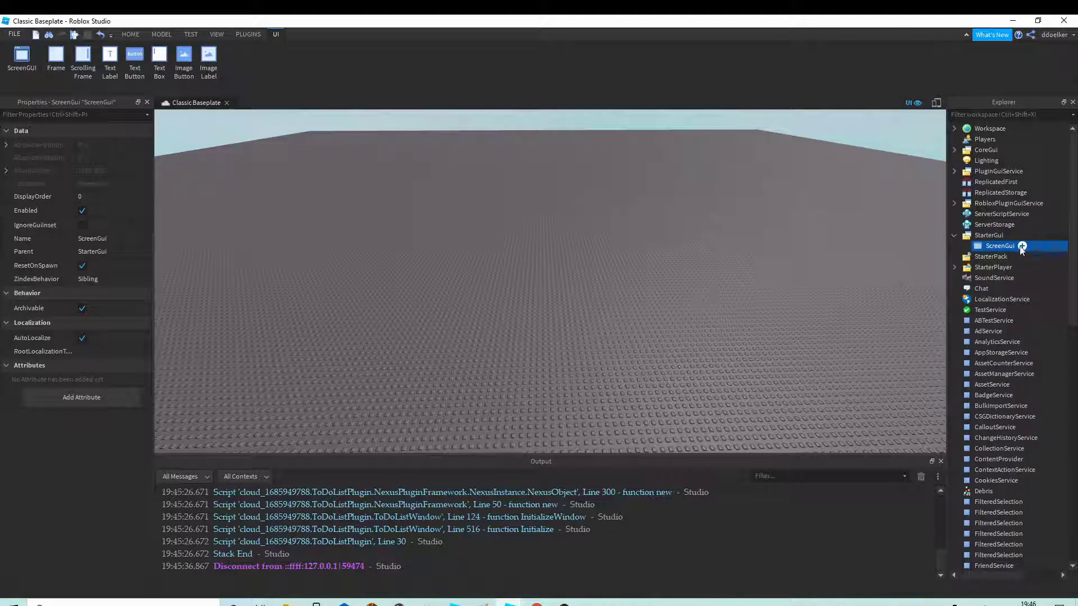
left_click(93, 239)
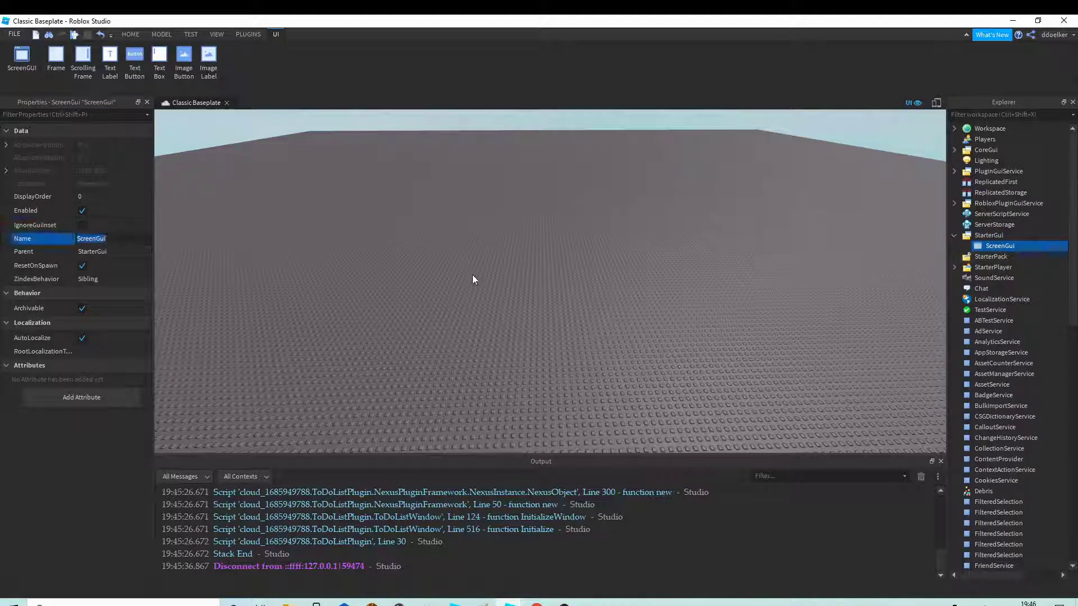
left_click(1000, 246)
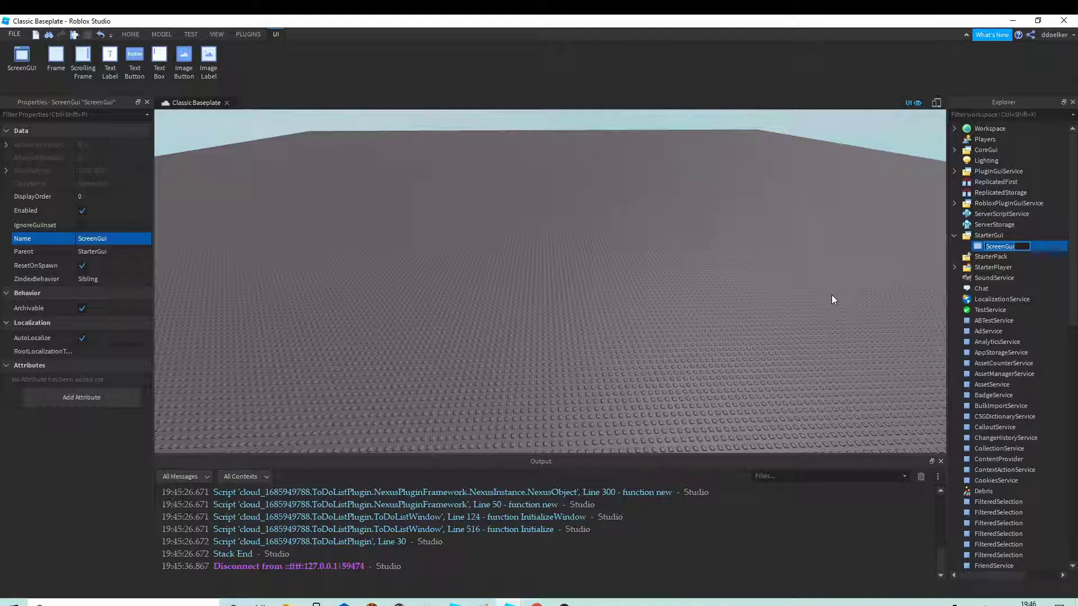
type("EmoteGui")
key("BackSpace")
key("BackSpace")
type("i")
key("Return")
- Insert a Frame inside EmoteGui and name it MainFrame
left_click(1021, 245)
left_click(977, 297)
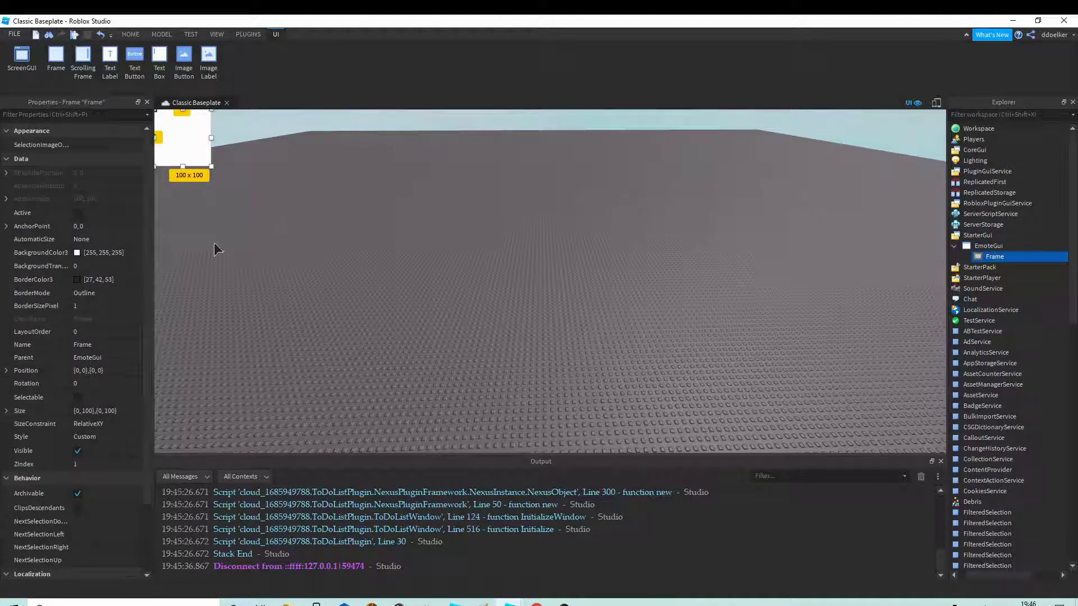
key("F2")
type("M")
type("aon")
key("BackSpace")
key("BackSpace")
type("inFeame")
key("BackSpace")
key("BackSpace")
key("BackSpace")
type("rame")
key("Return")
- Insert a TextButton directly under EmoteGui and name it ToggleButton
left_click(996, 246)
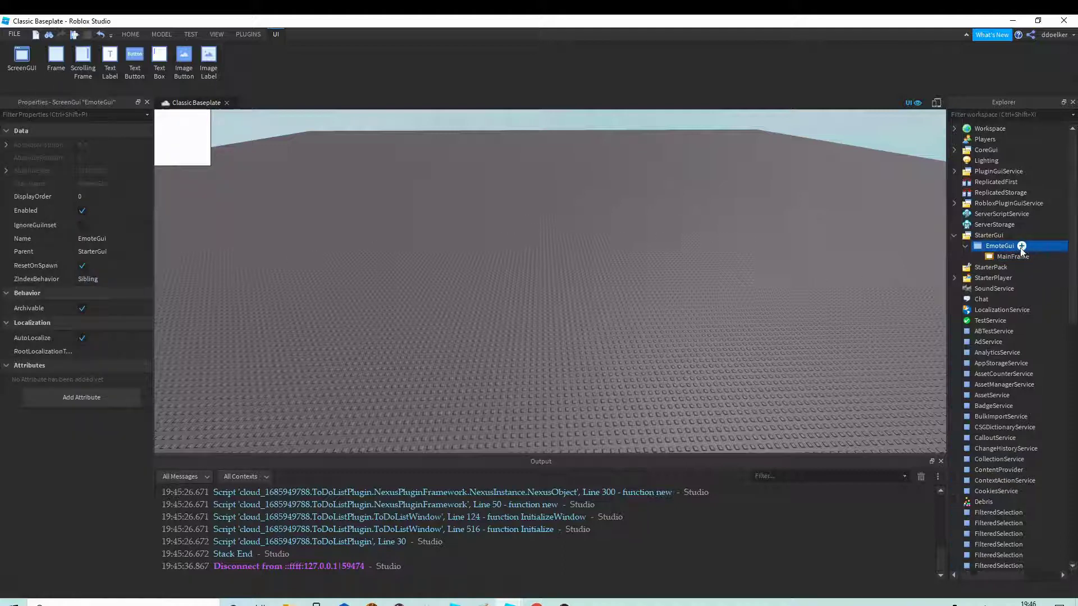
left_click(1022, 246)
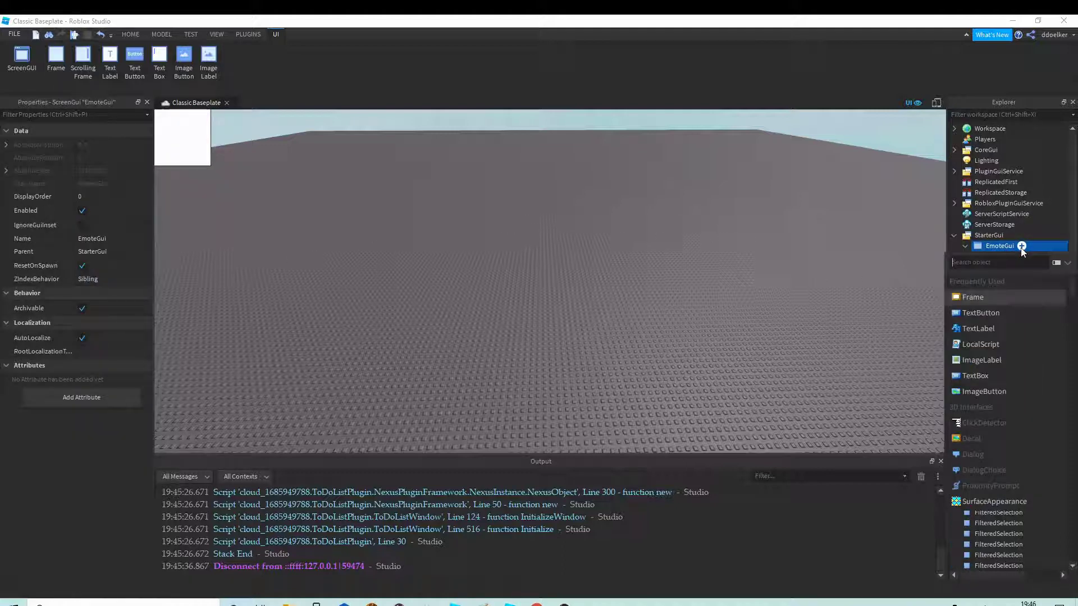
left_click(995, 316)
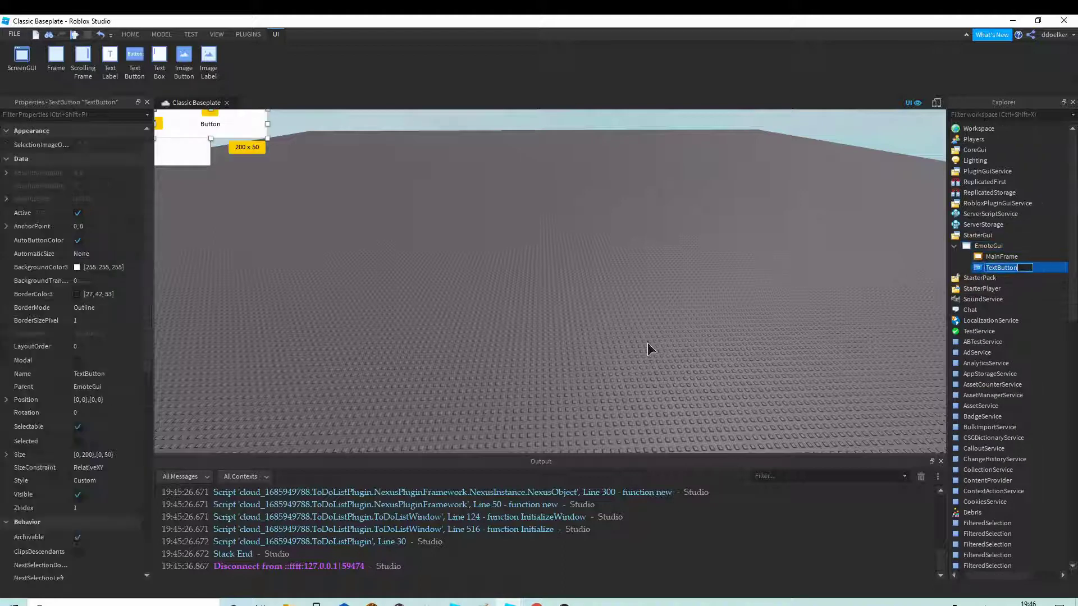
type("ToggleButton")
key("Return")
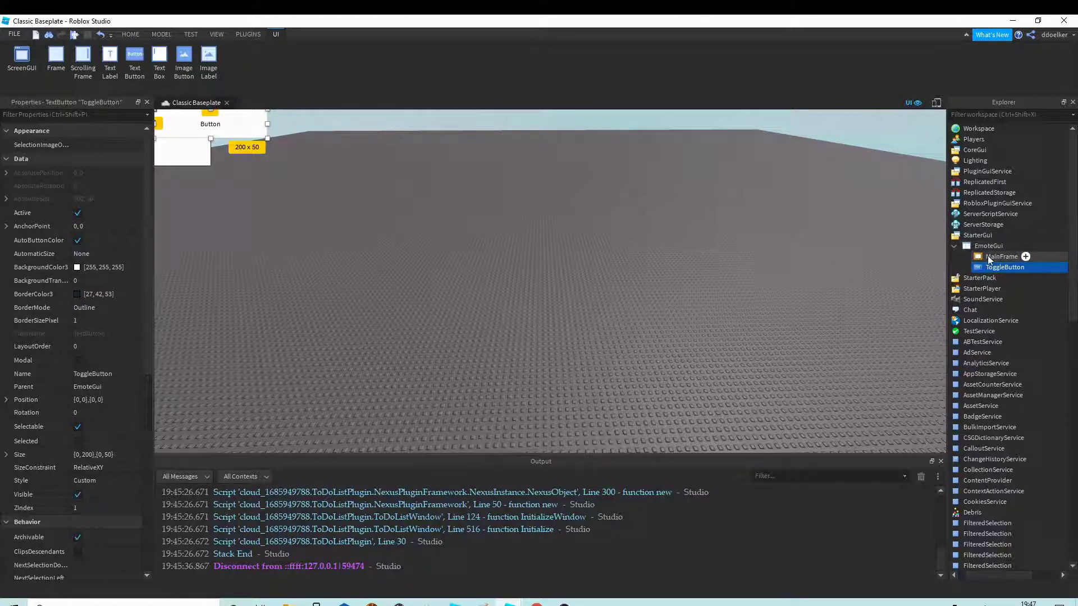
- Insert a TextLabel inside MainFrame and name it Title
left_click(958, 257)
key("ctrl+i")
key("Up")
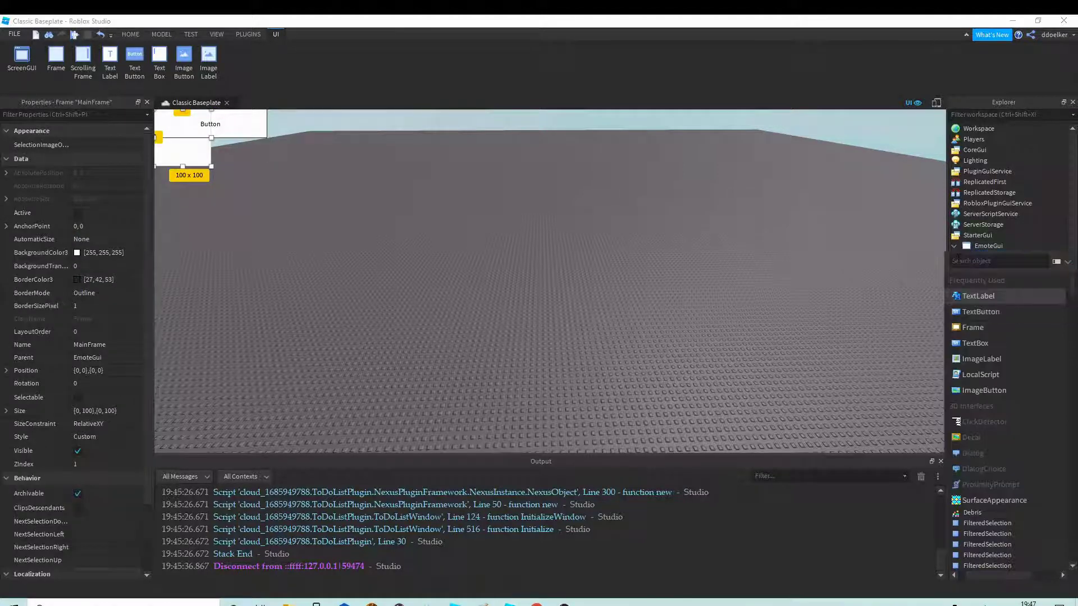
key("Return")
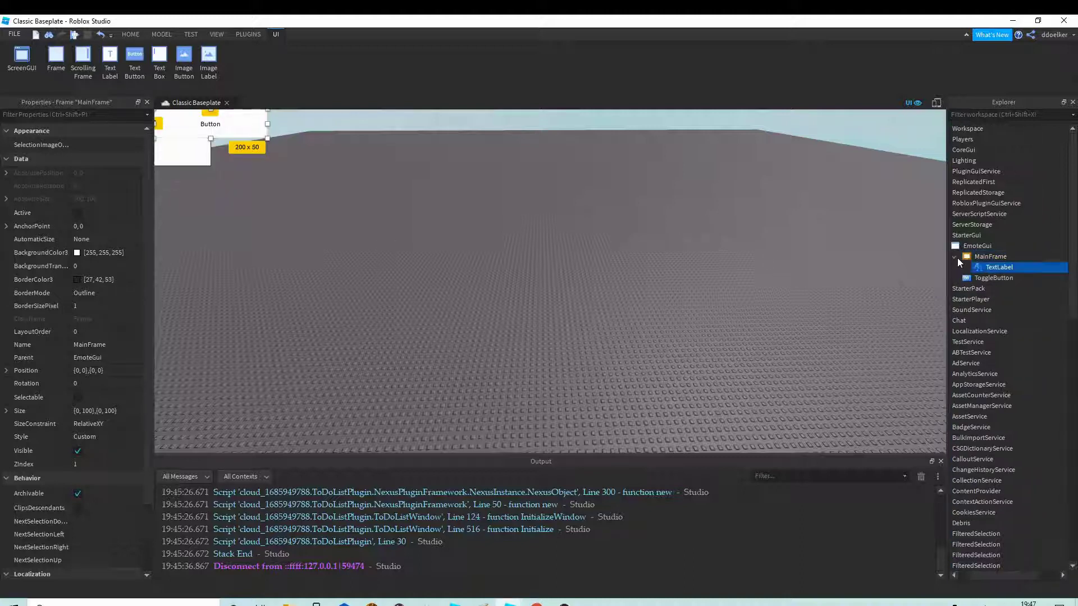
key("F2")
type("Title")
key("Return")
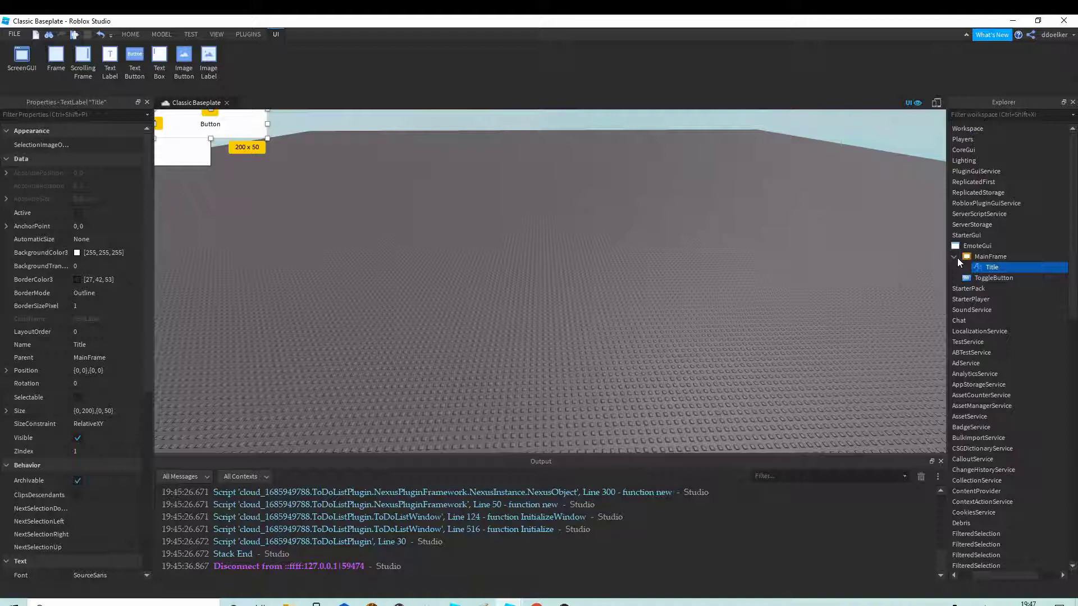
- Find the ScrollingFrame object and insert it inside MainFrame
left_click(957, 257)
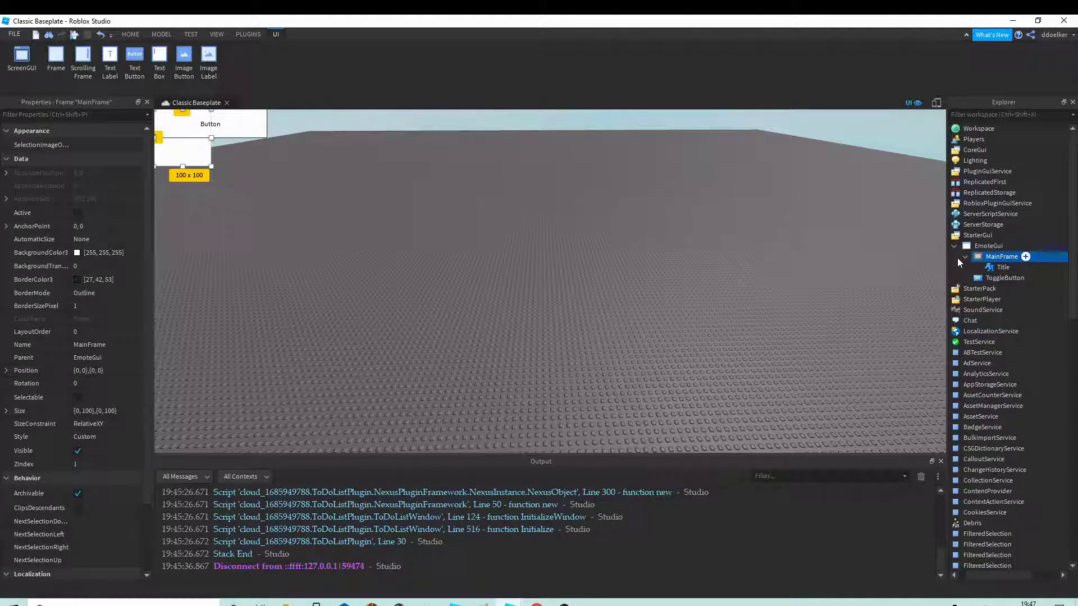
key("ctrl+i")
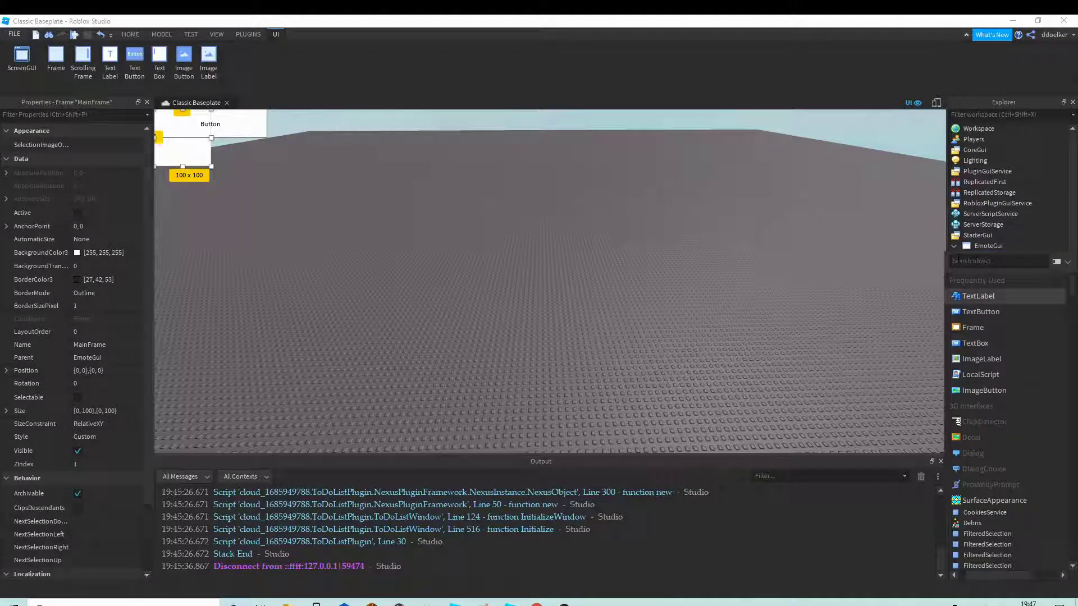
key("Down")
key("Down")
key("Down")
key("Up")
key("Up")
key("Down")
key("Up")
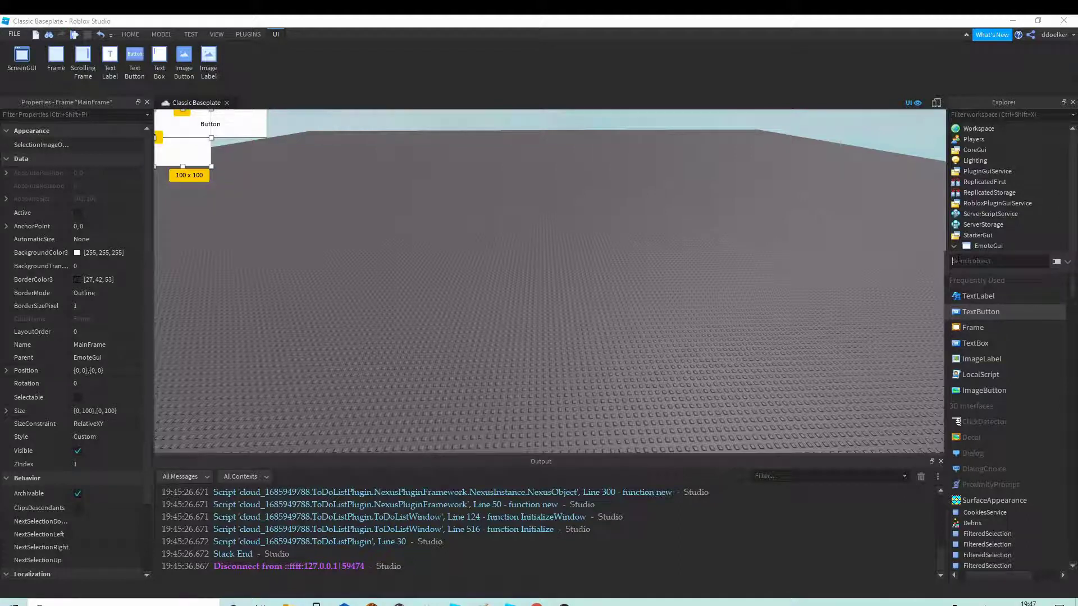
type("scri")
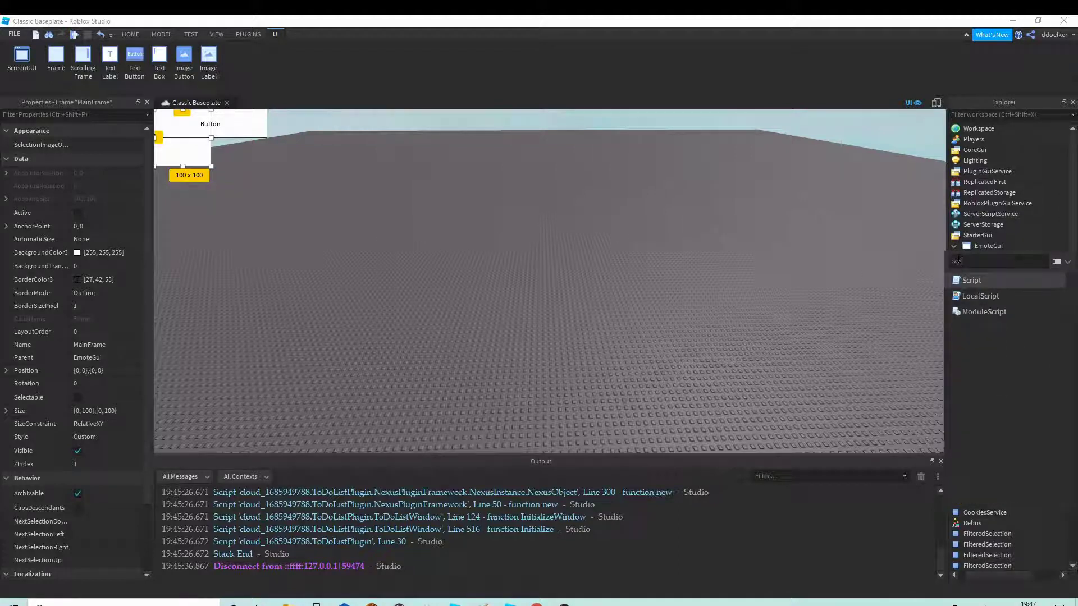
key("Down")
key("BackSpace")
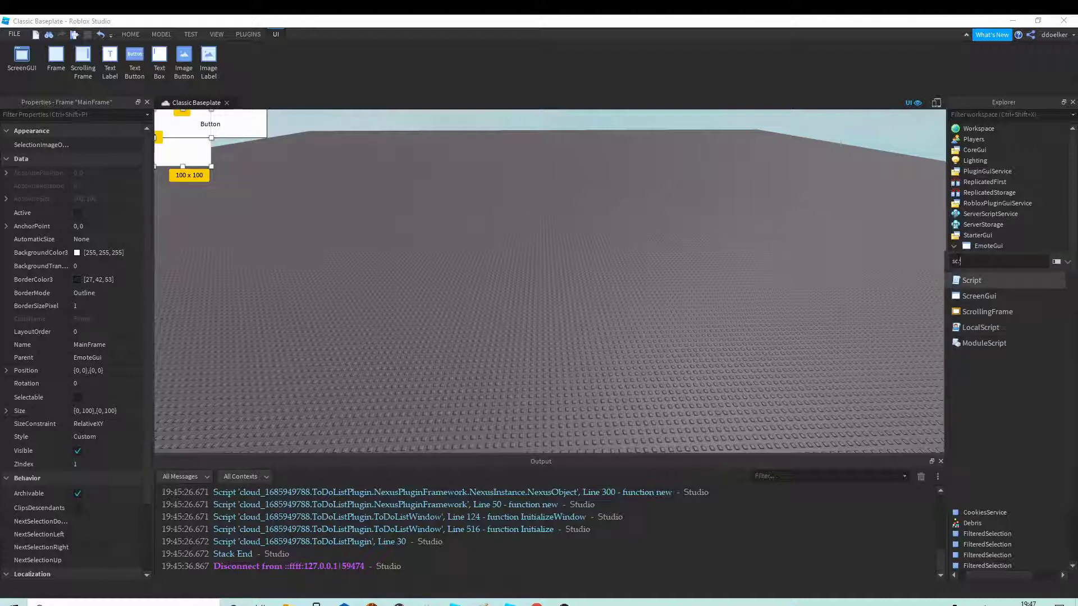
type("ro")
key("BackSpace")
key("BackSpace")
key("Down")
key("Down")
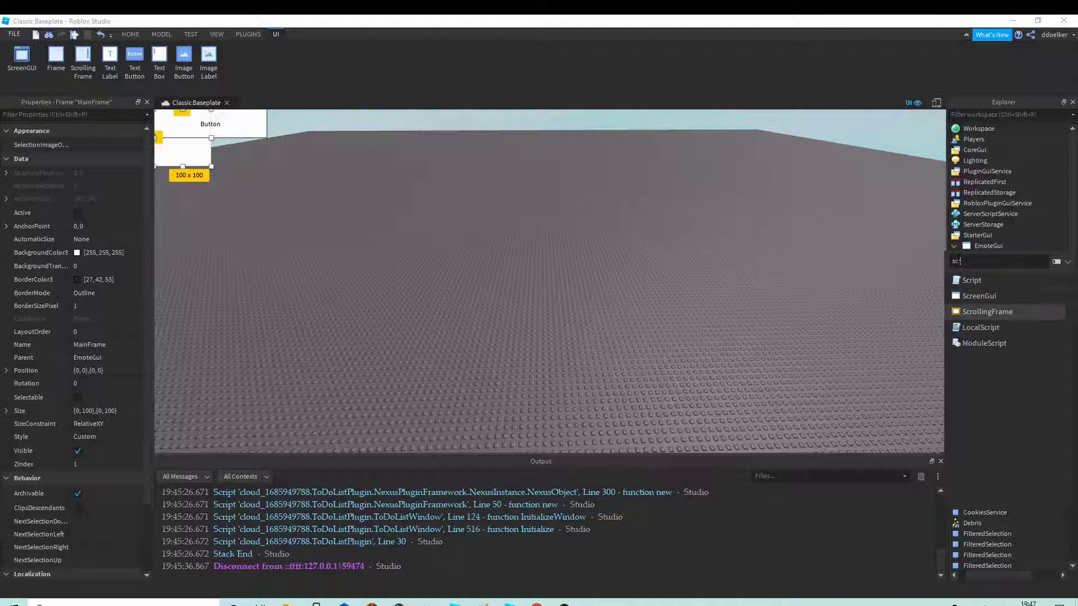
key("Return")
- Rename the ScrollingFrame in MainFrame as EmoteList
key("F2")
type("EmoteLi")
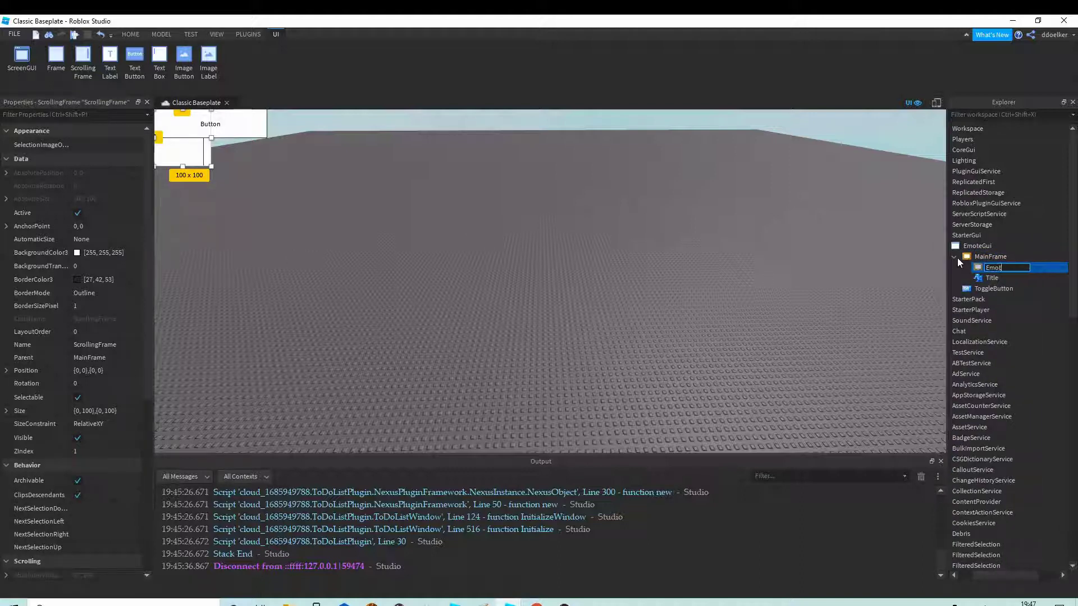
type("st")
key("Return")
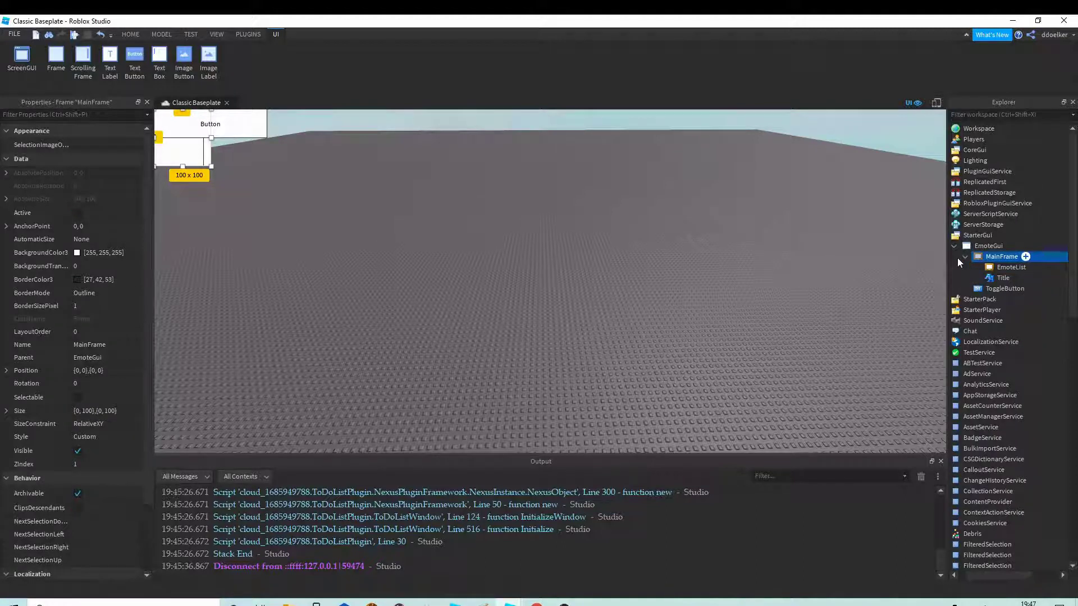
- Clear all messages from the Output log
left_click(958, 258)
left_click(216, 34)
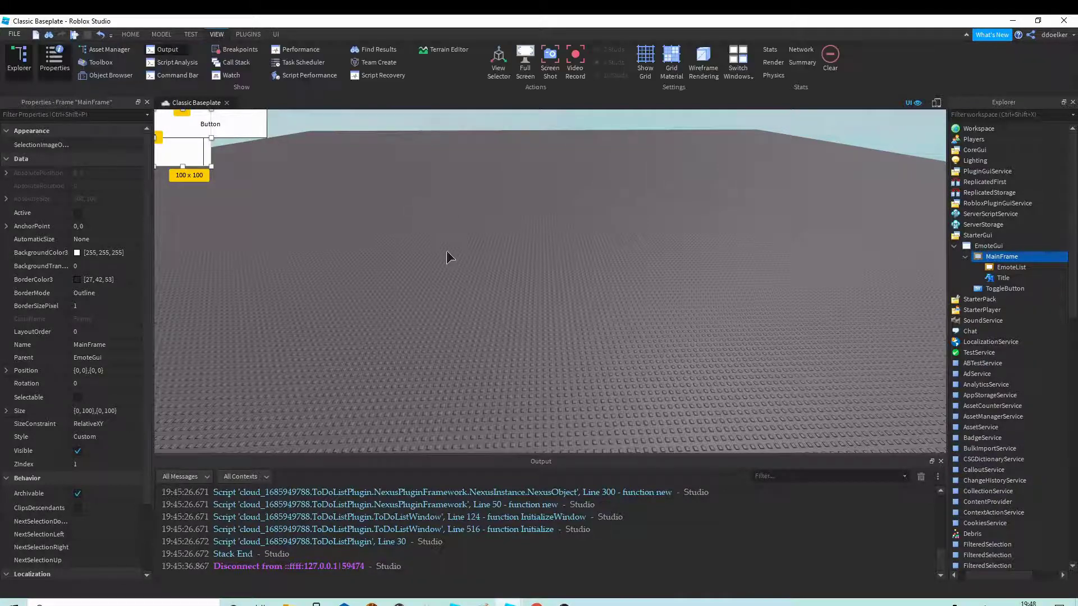
scroll(533, 534, "up", 5)
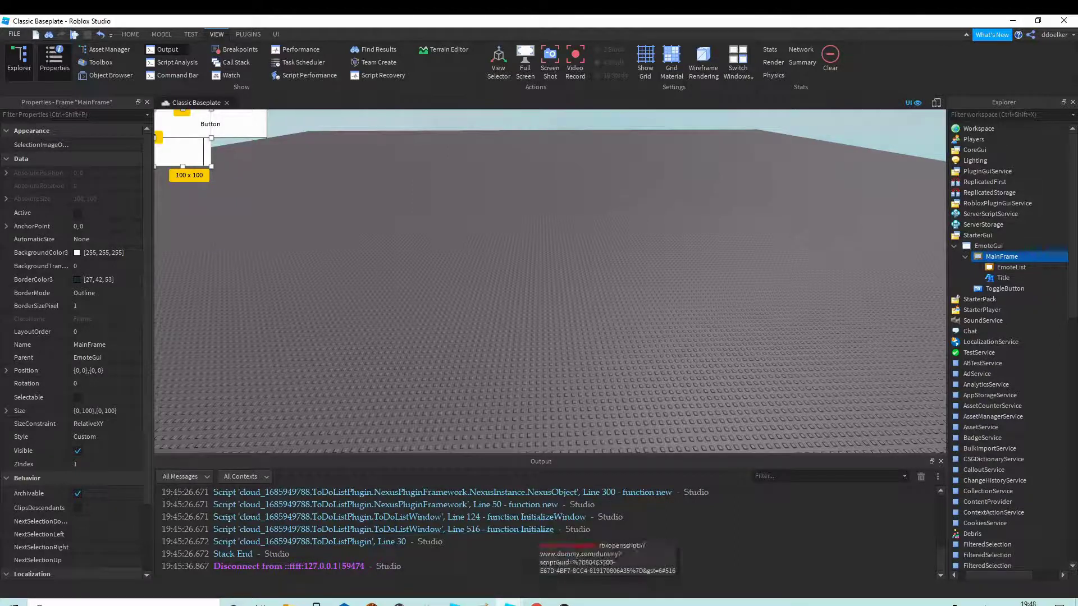
left_click(921, 476)
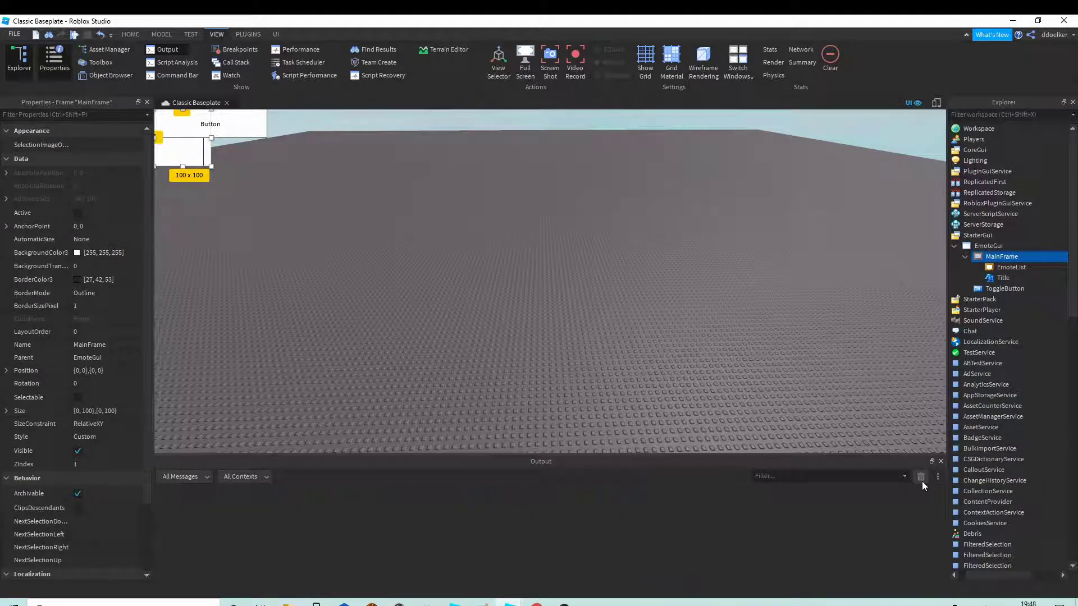
- Hide the Explorer and Properties windows briefly and show both again
left_click(130, 35)
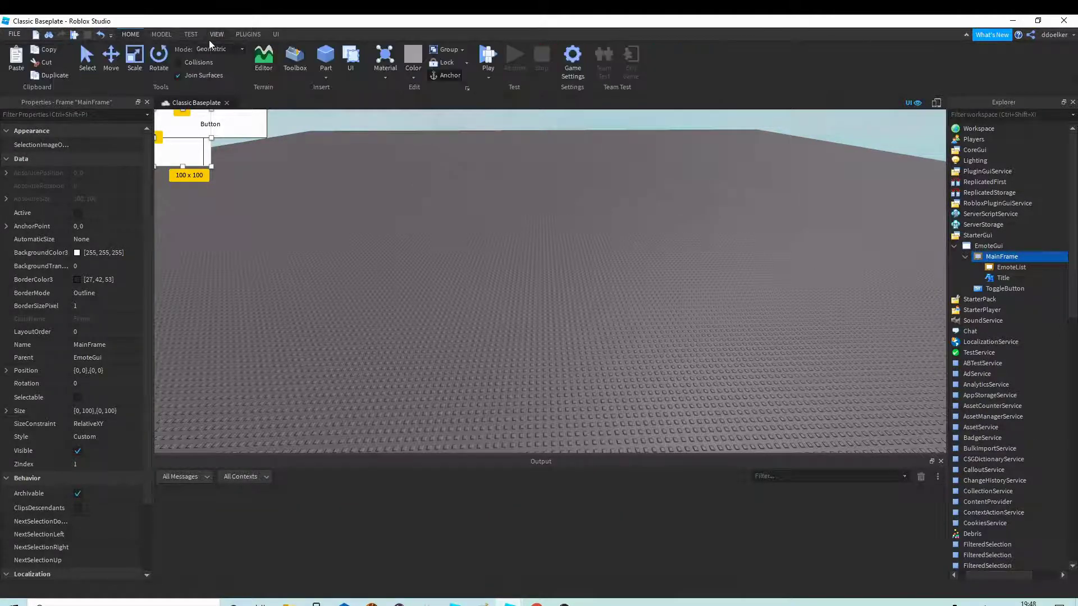
left_click(215, 34)
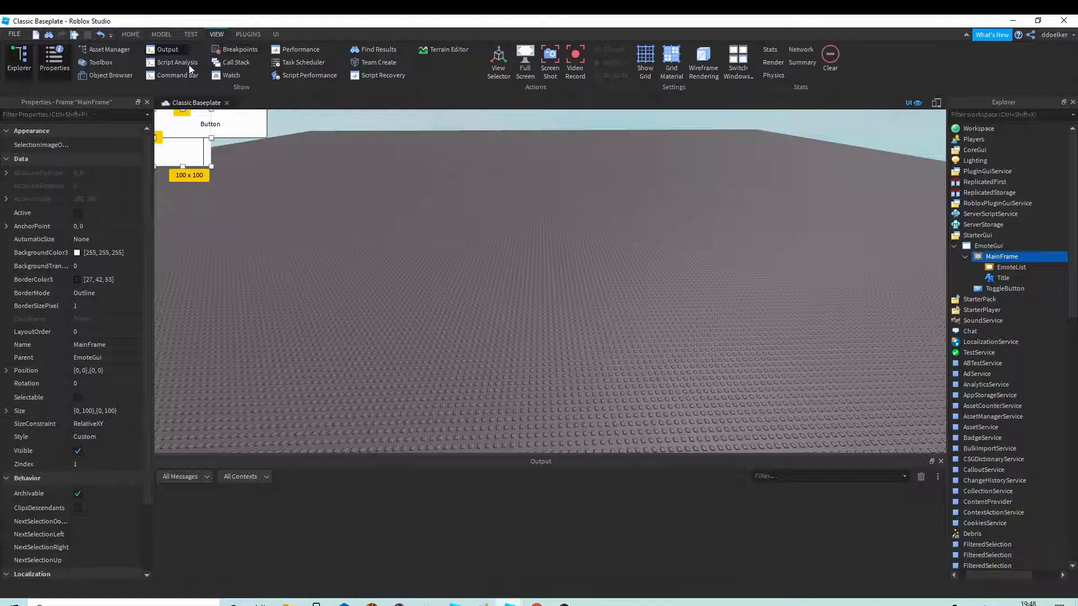
left_click(25, 68)
left_click(24, 69)
left_click(56, 64)
left_click(55, 63)
- Set MainFrame's AnchorPoint to 1, 0.5
left_click(50, 113)
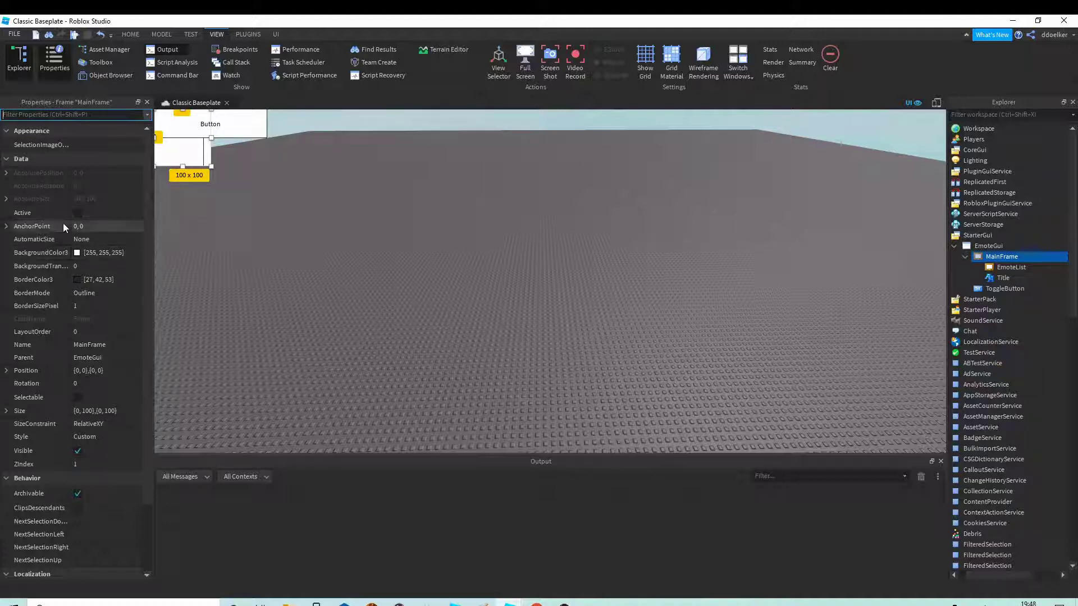
scroll(120, 303, "down", 2)
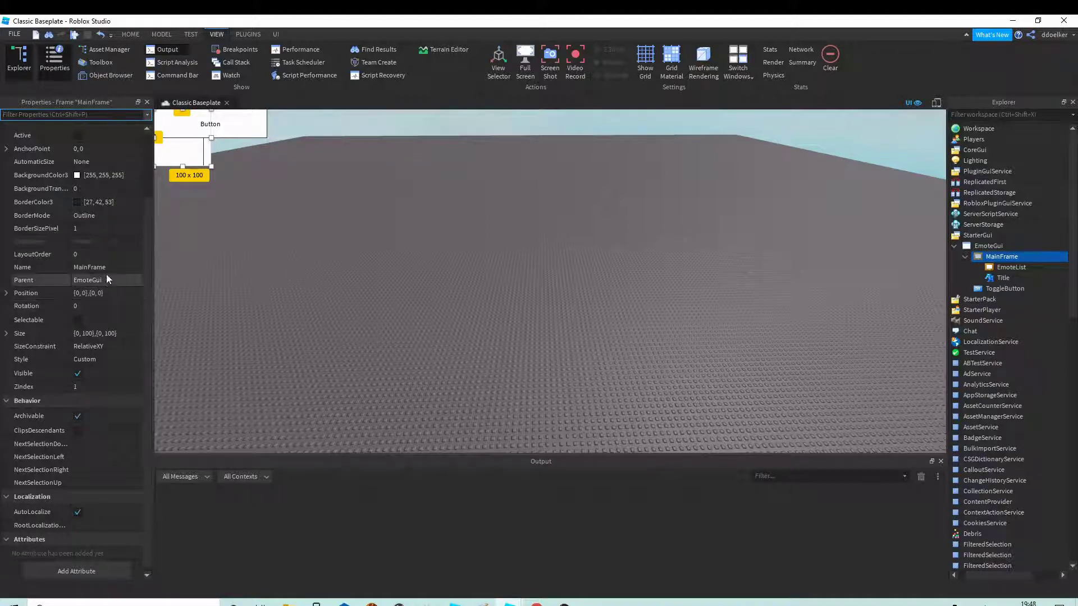
scroll(106, 274, "up", 2)
left_click(96, 226)
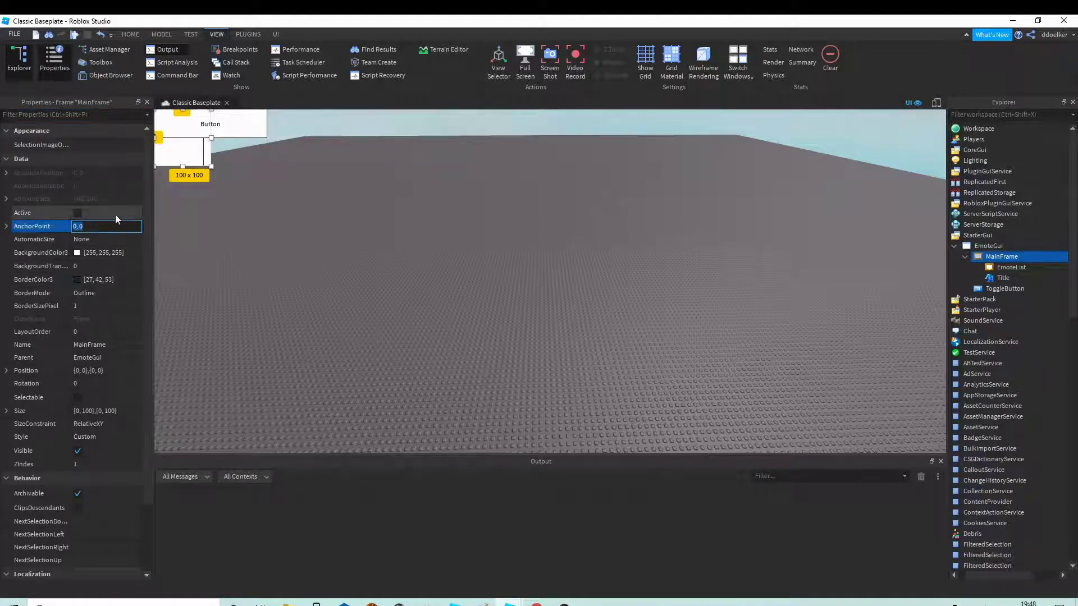
type("1, 0.5")
key("Return")
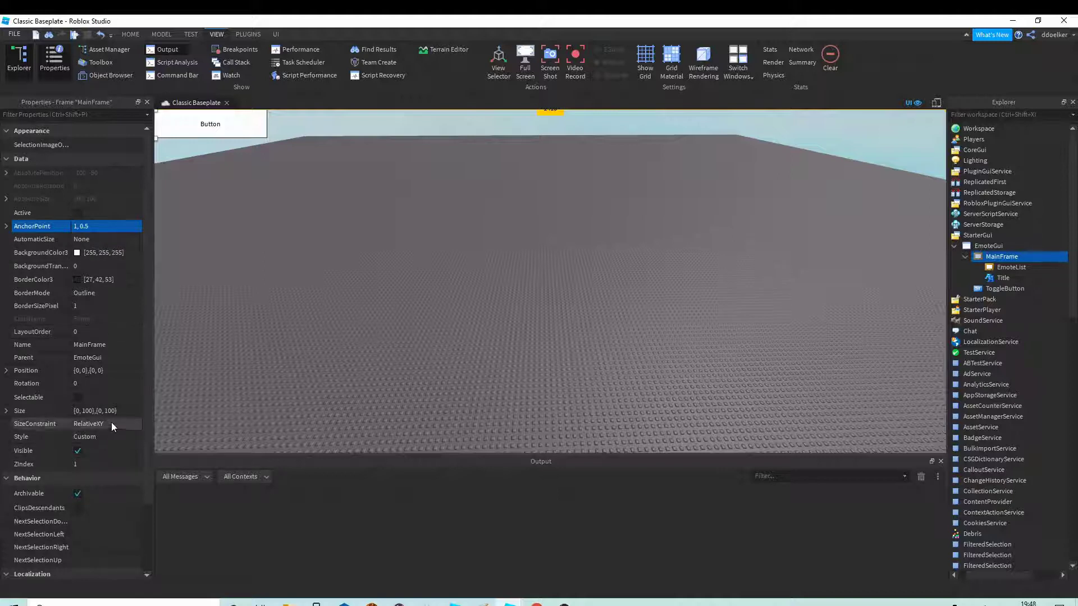
- Set MainFrame's Position to {0.8, 0},{0.5, 0}
left_click(114, 369)
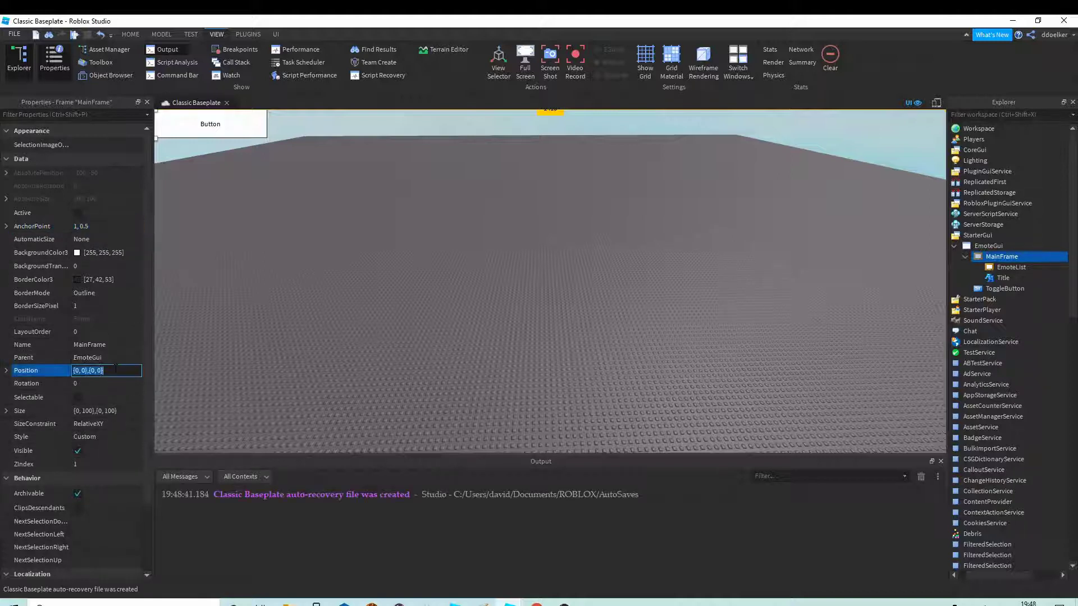
type("0.")
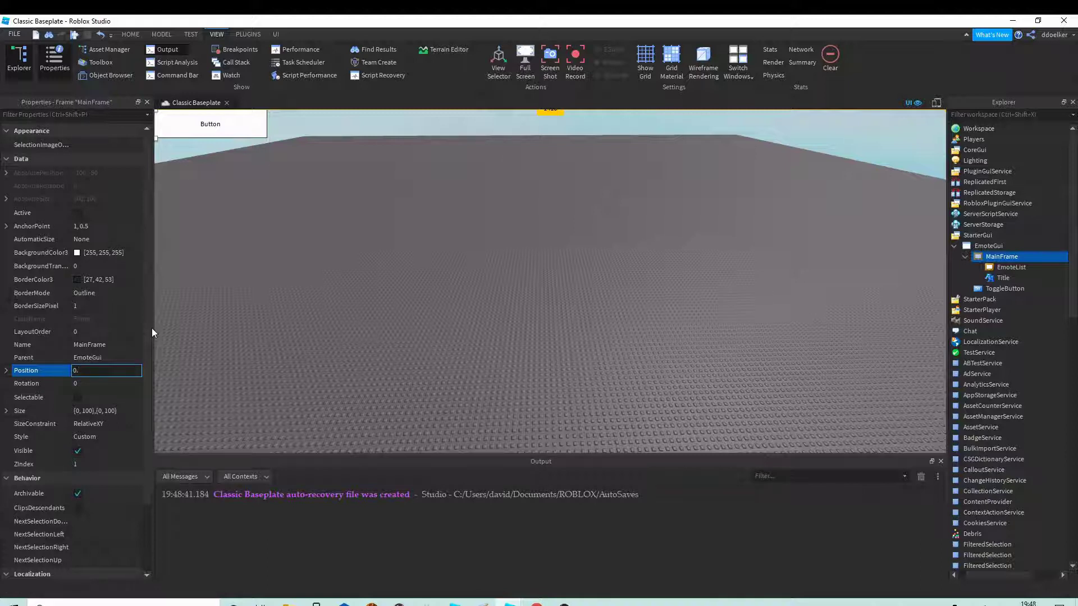
type("8,0,")
type("0.5, 0")
key("Return")
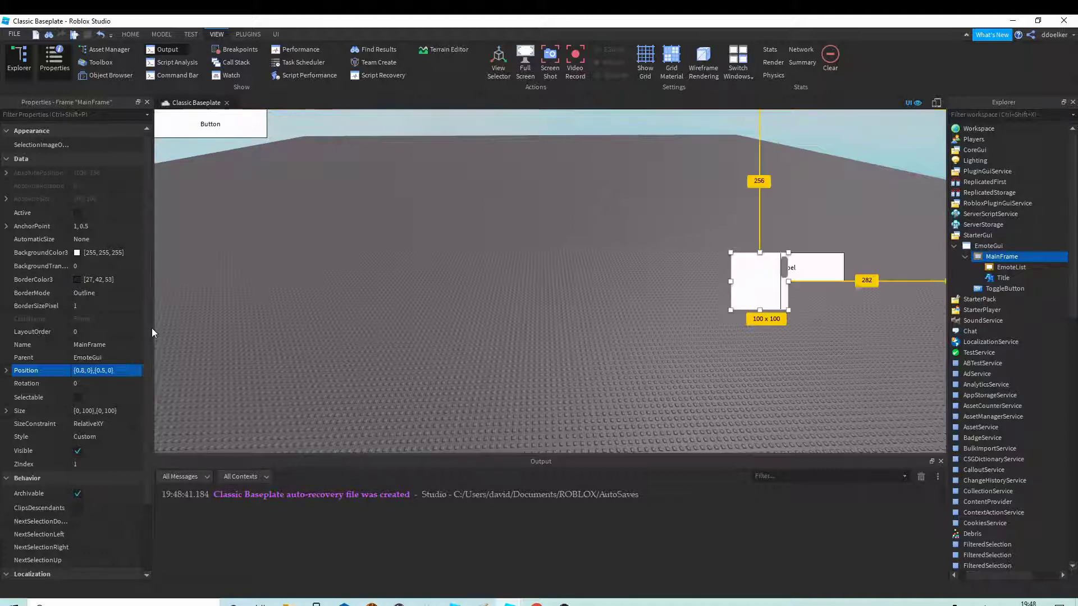
- Change the X scale of MainFrame's Position to 0.9
left_click(92, 371)
left_click(84, 370)
key("BackSpace")
type("9")
key("Return")
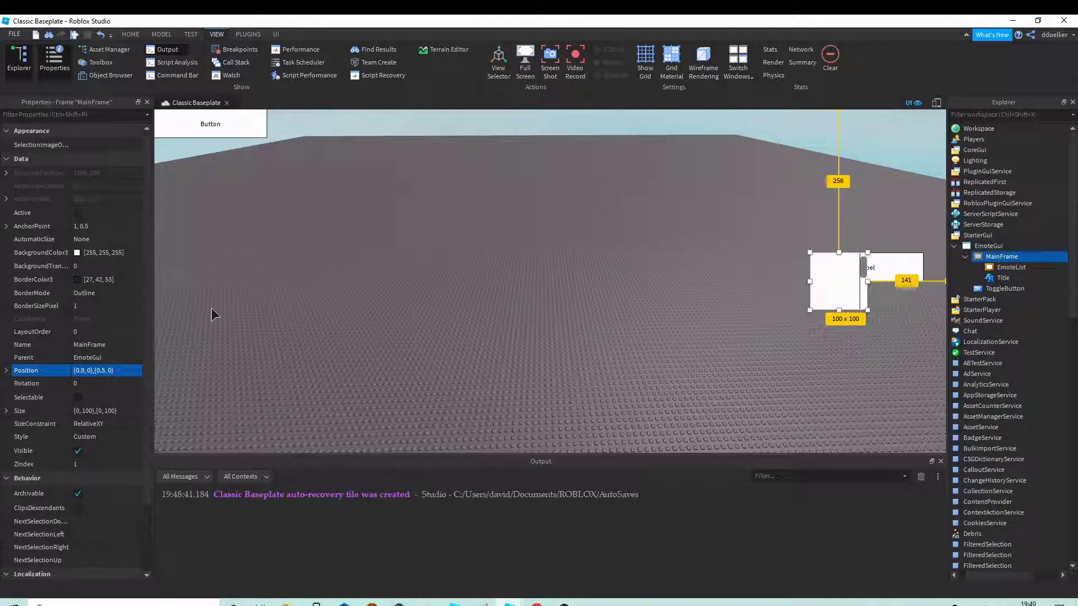
- Set MainFrame's Size to {0.4, 0},{0.85, 0}
left_click(136, 410)
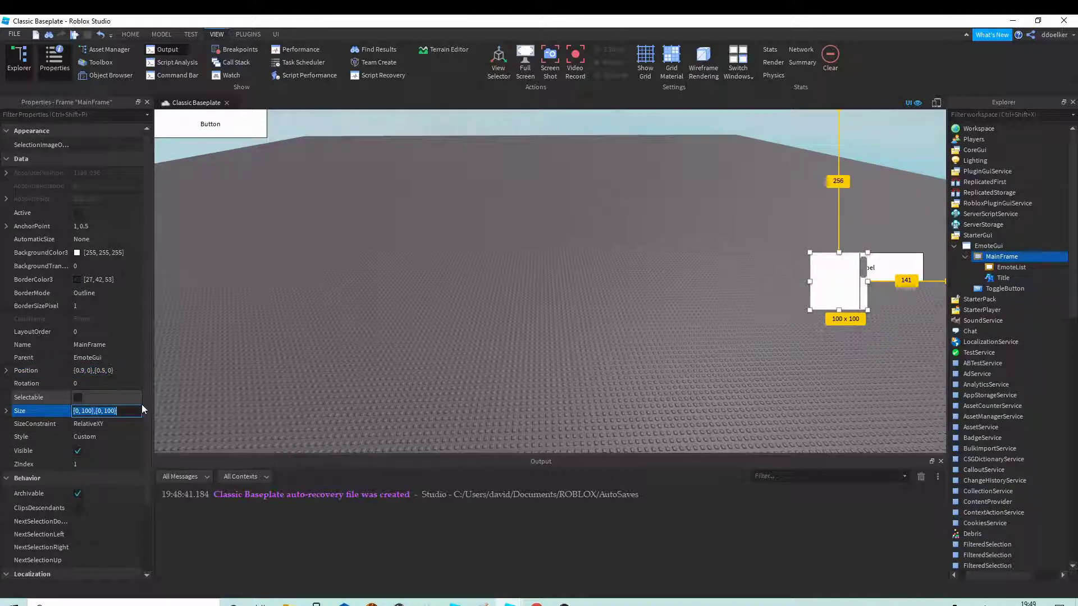
type(".5")
key("BackSpace")
type("4,.85")
key("Return")
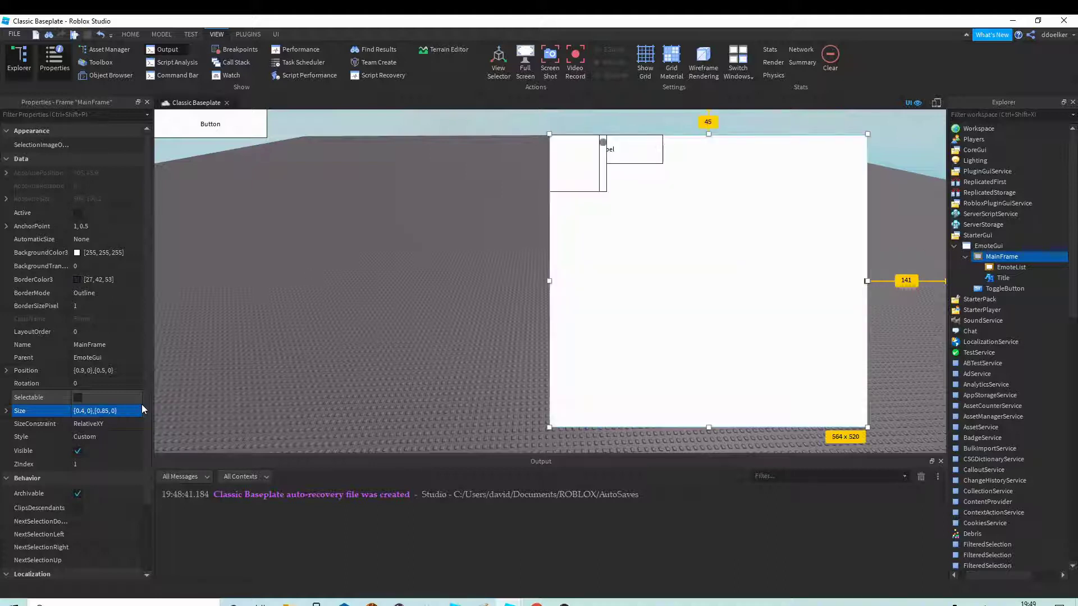
- Narrow MainFrame by changing the X scale of its Size to 0.3
left_click(100, 411)
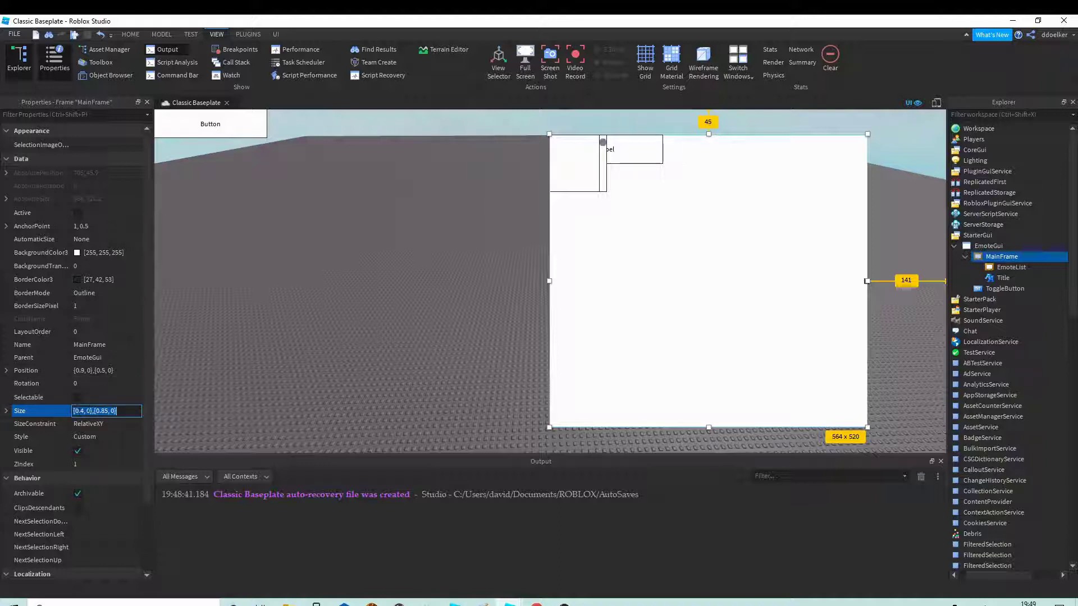
left_click(116, 411)
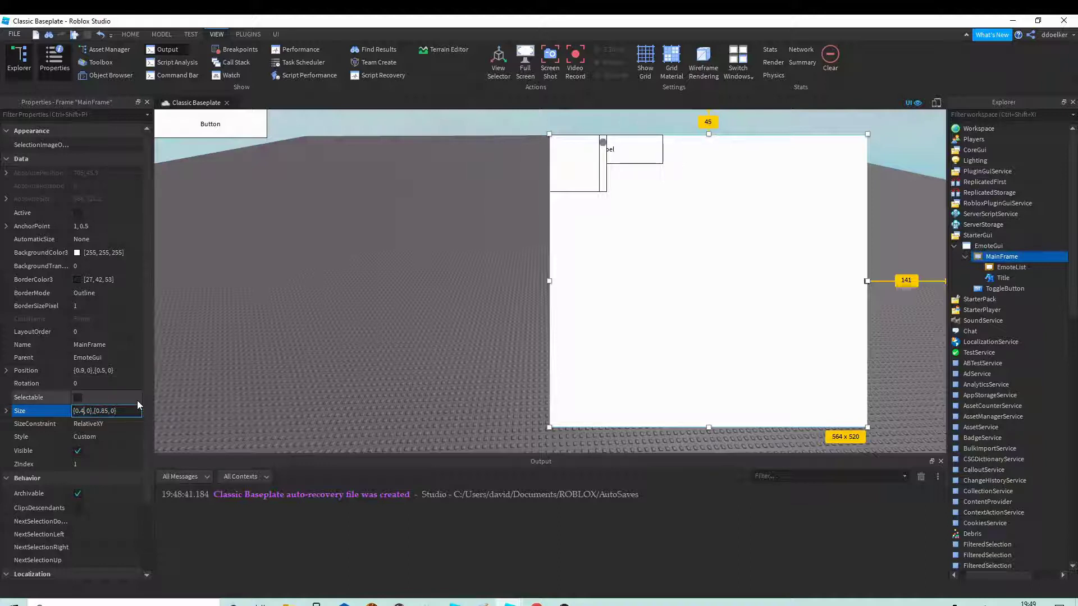
key("BackSpace")
type("3")
key("Return")
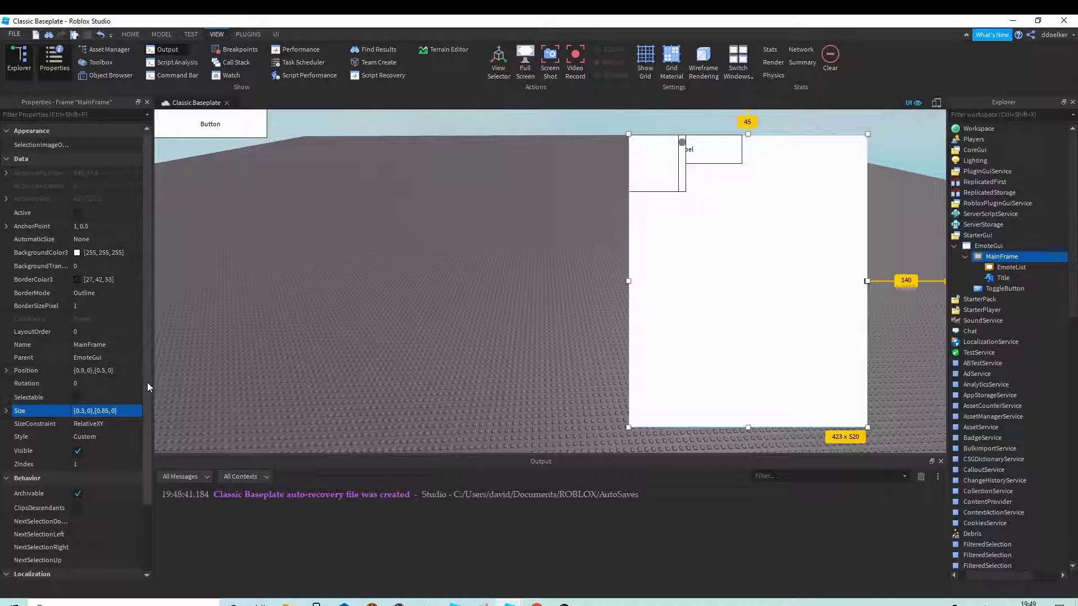
- Move MainFrame closer to the screen's right edge by changing the X scale of its Position to 0.95
left_click(84, 372)
left_click(83, 371)
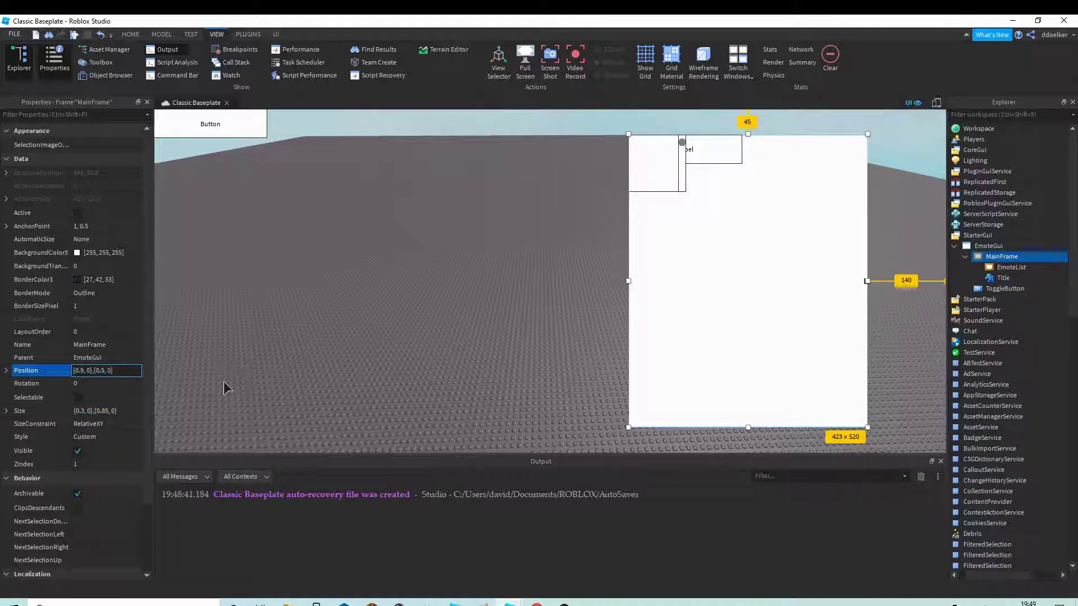
type("5")
key("Return")
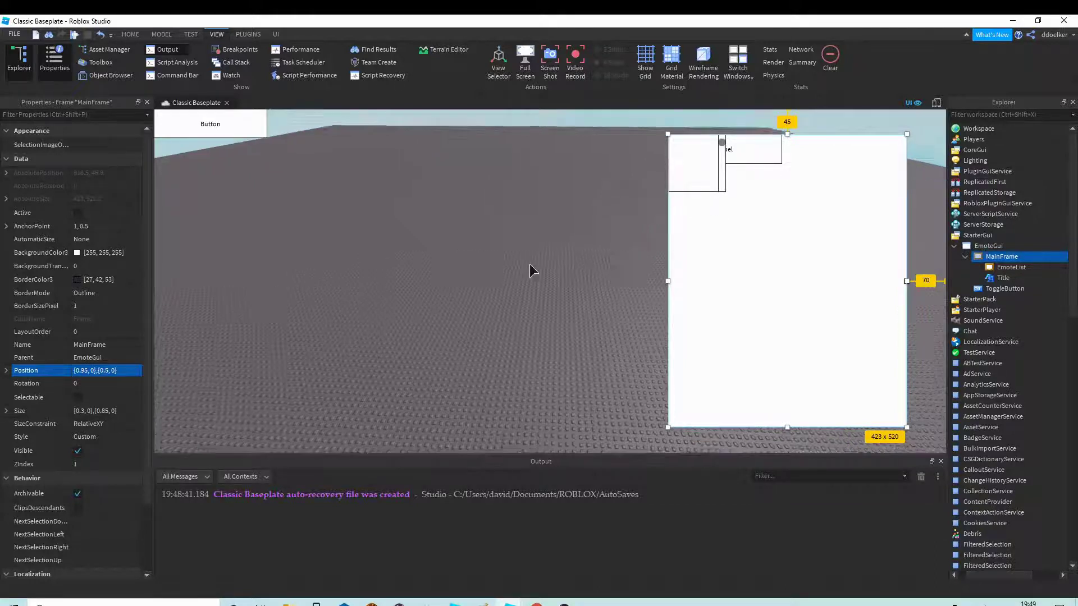
- Set the Size of the Title label in MainFrame to {1, 0},{0.15, 0}
left_click(989, 279)
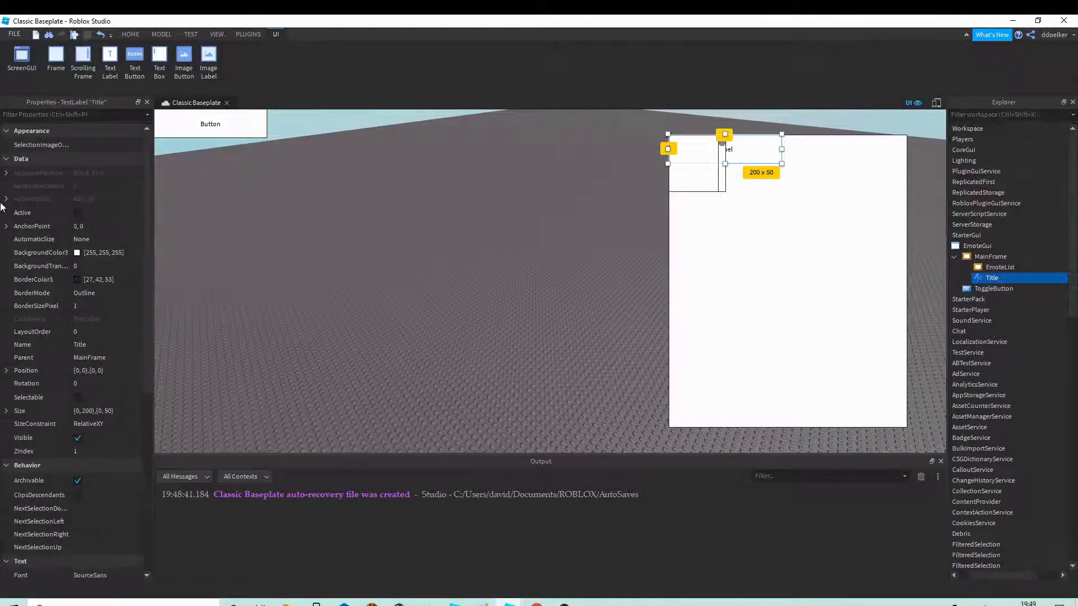
left_click(107, 411)
type("1")
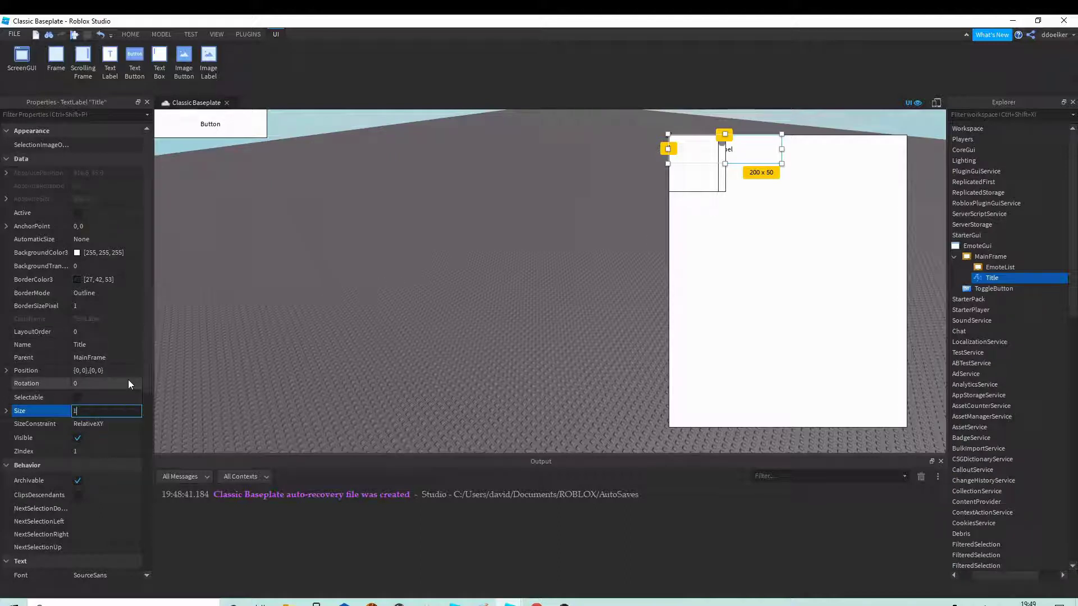
type(", ")
type("0},{0.15, 0")
key("Return")
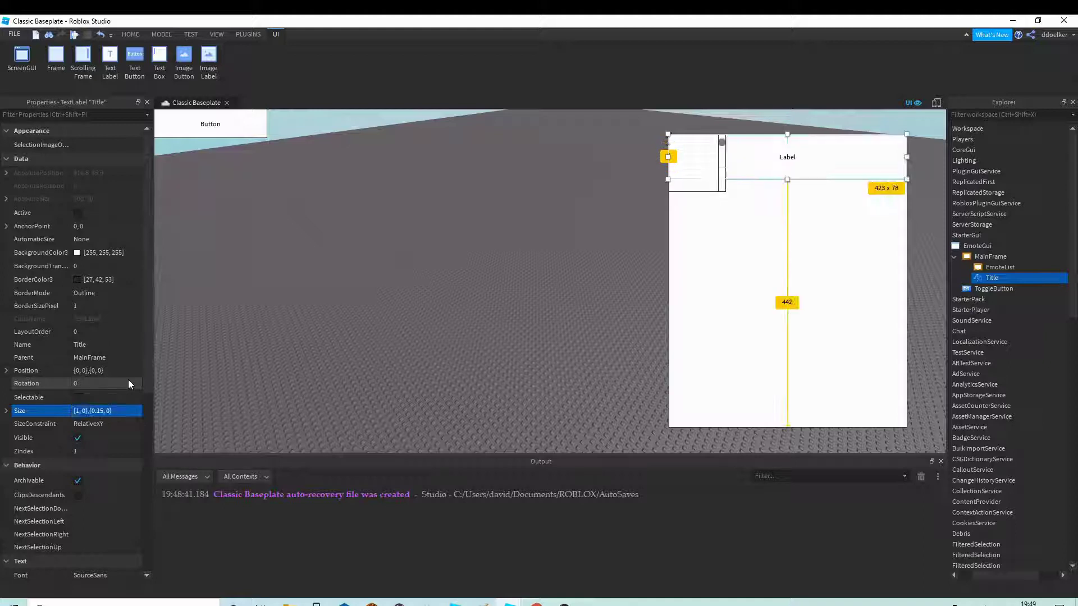
- Set the Title label's Size to {1, 0},{0.1, 0}
left_click(135, 411)
type("1")
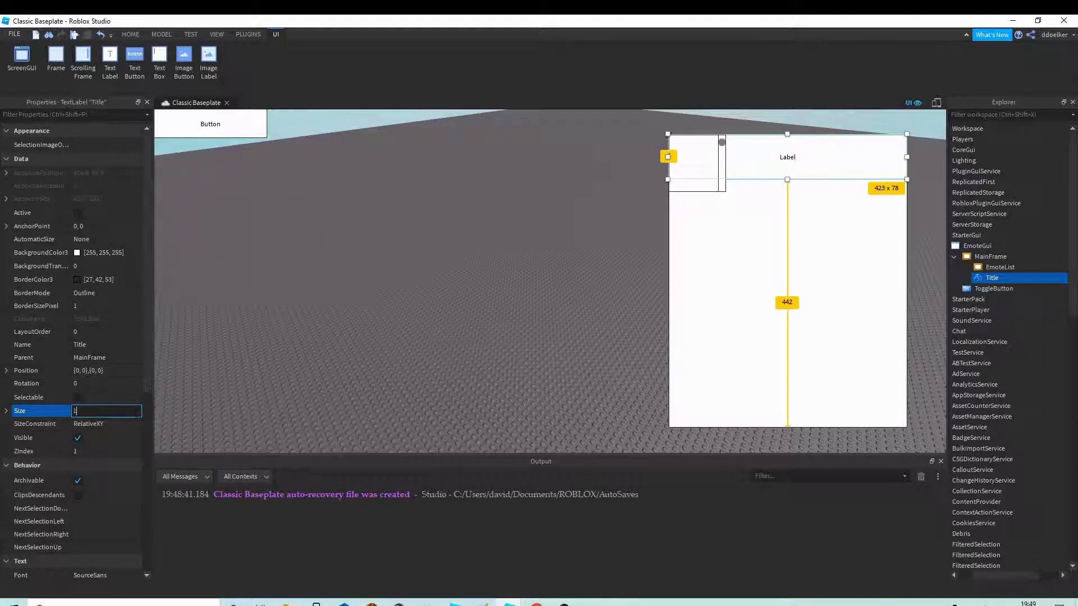
type(",,1")
key("Return")
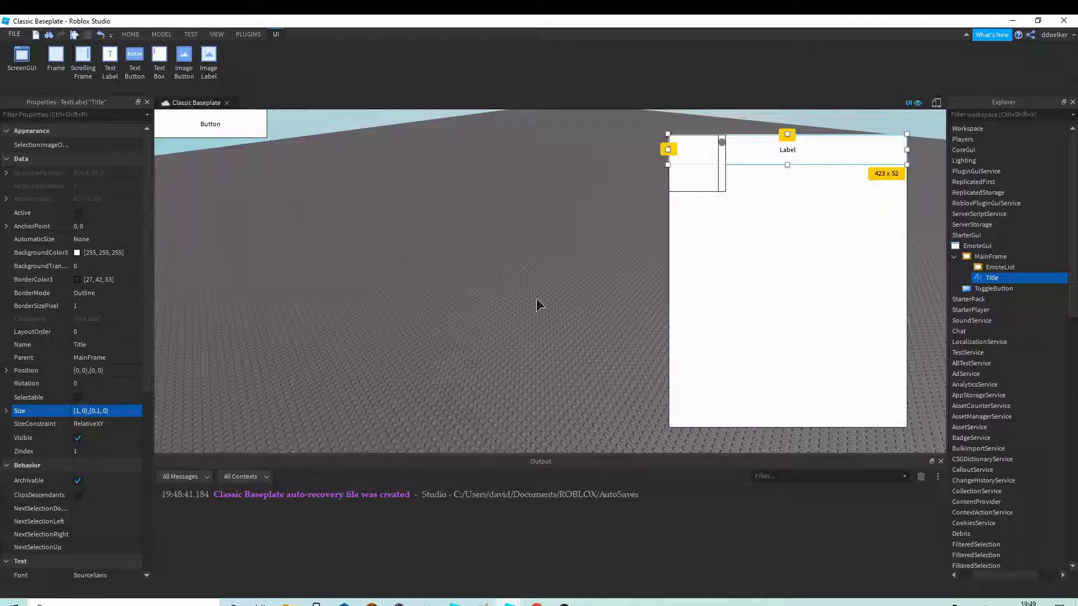
- Set the AnchorPoint of the EmoteList scrolling frame to 0.5, 0
left_click(984, 266)
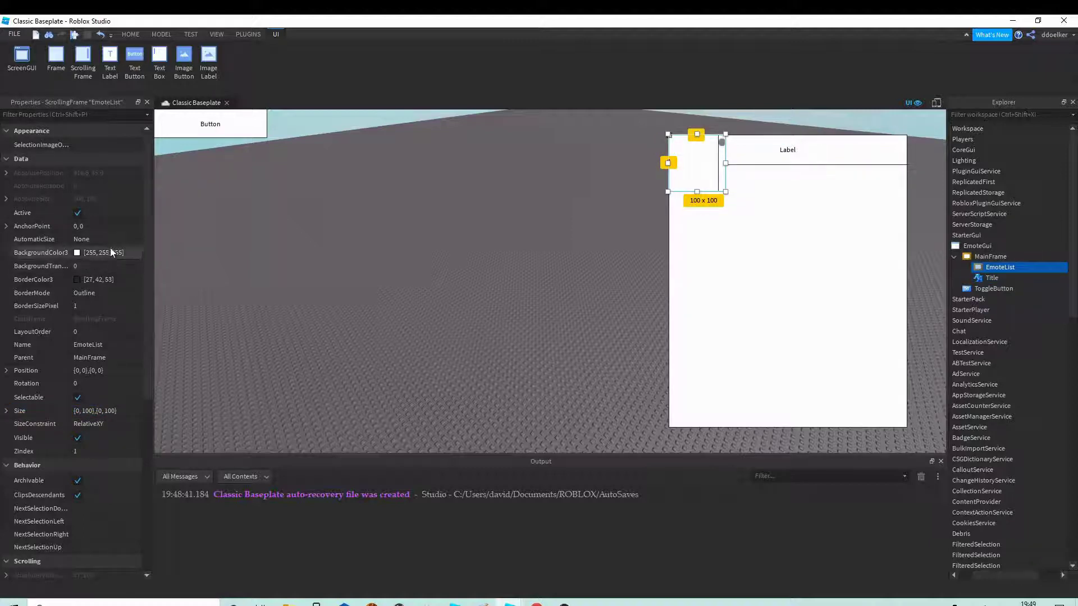
left_click(107, 227)
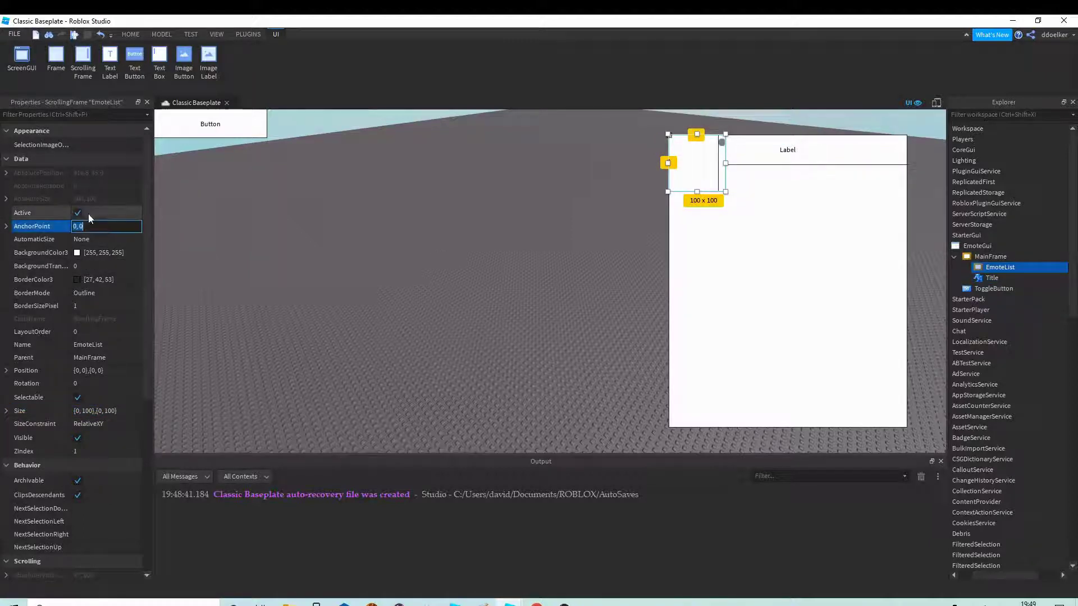
key("BackSpace")
type("0.5, 0")
key("Return")
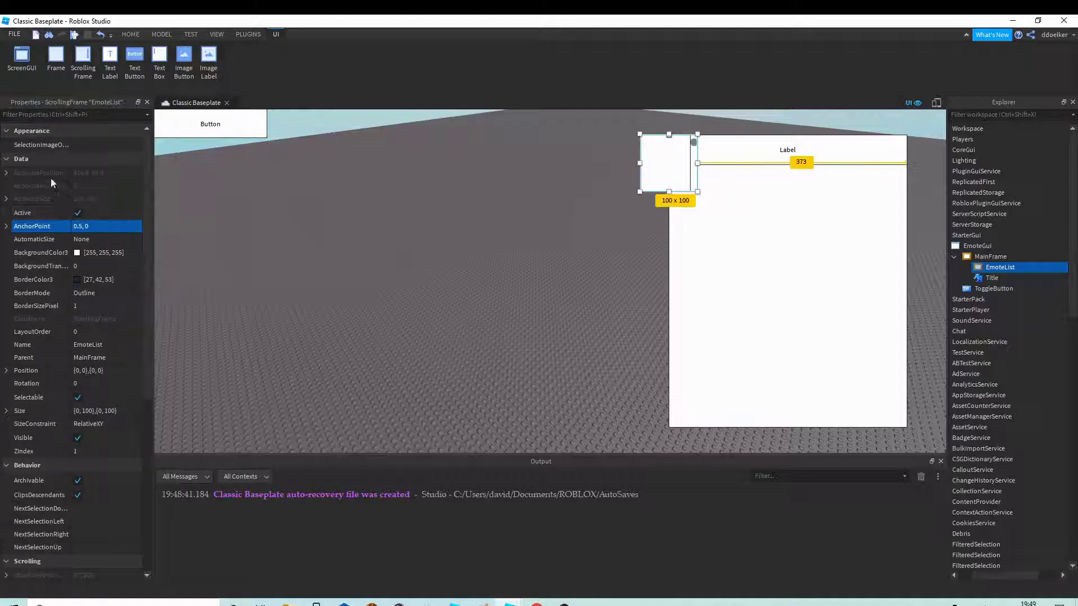
- Set EmoteList's Position to {0.5, 0},{0.2, 0}
left_click(120, 371)
type("0.5,0")
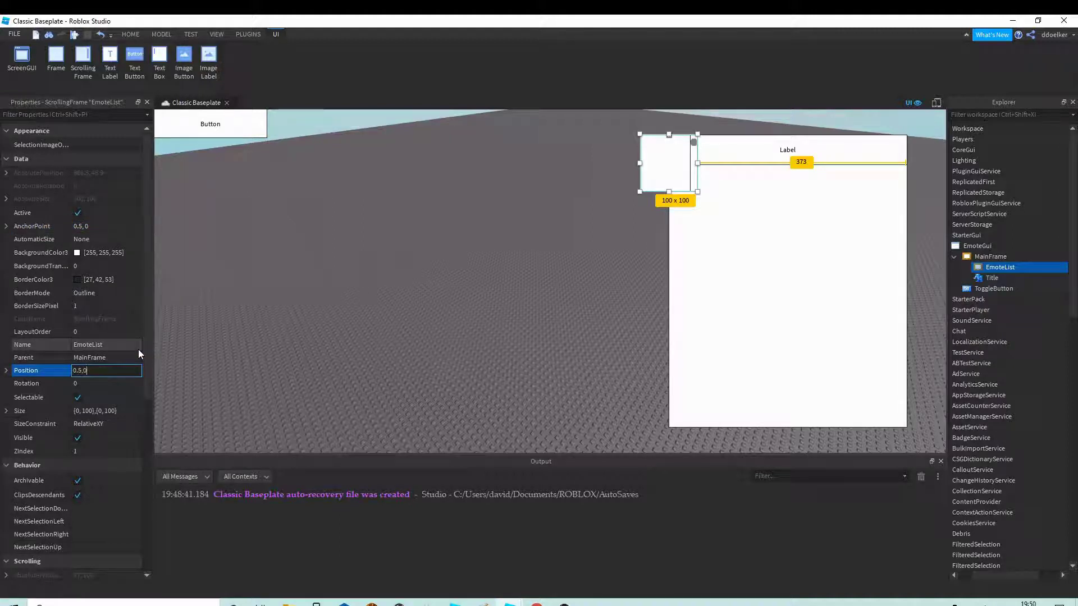
type(",")
type("0,")
type("2,")
type("0")
key("Return")
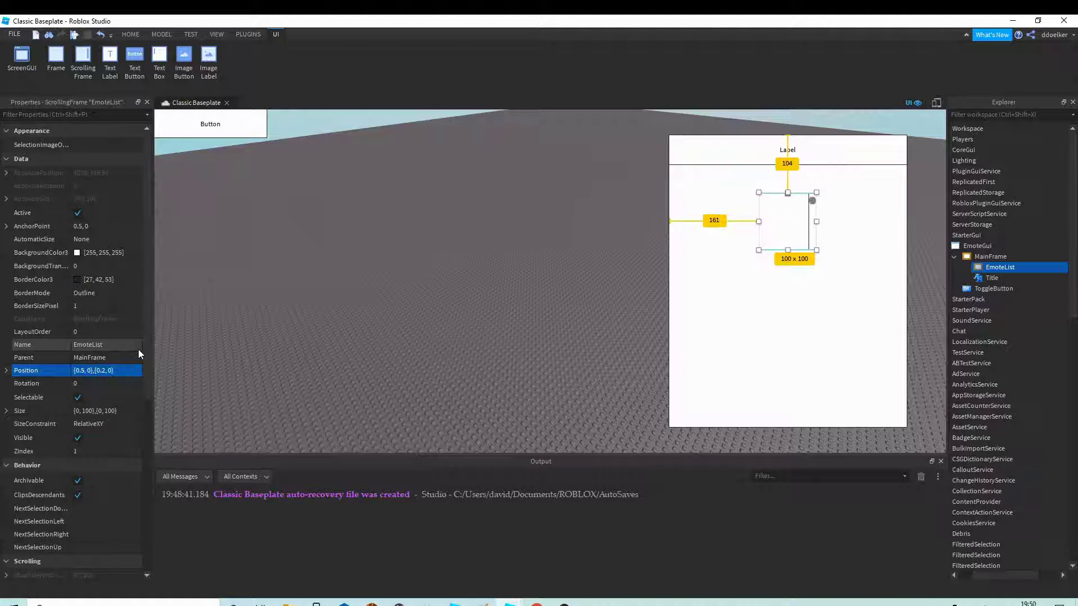
- Place EmoteList directly below the title by changing the Y scale of its Position to 0.1
left_click(106, 370)
left_click(103, 371)
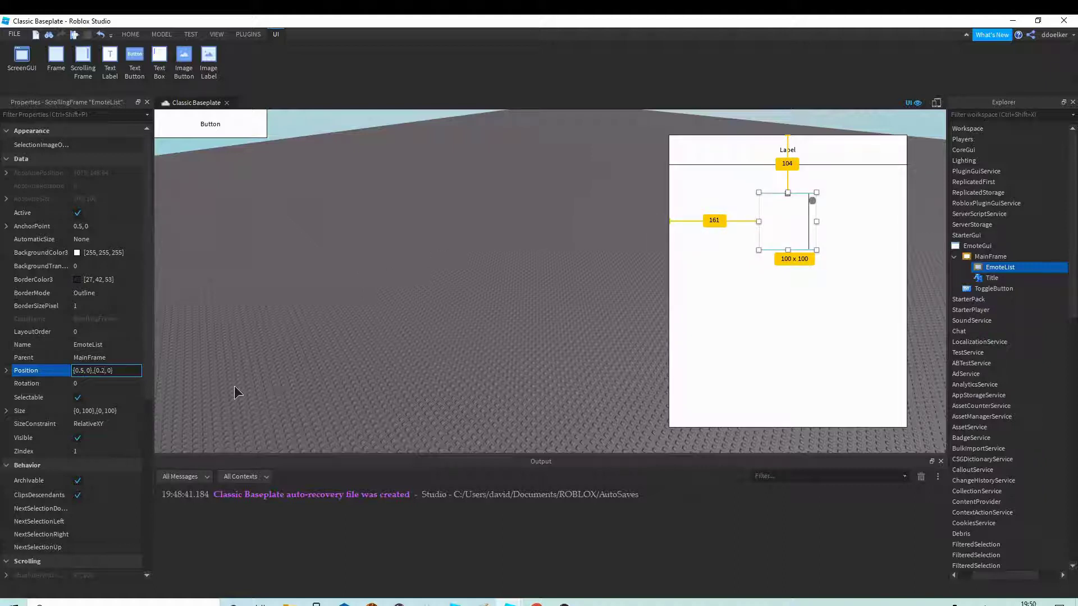
key("BackSpace")
key("BackSpace")
key("Return")
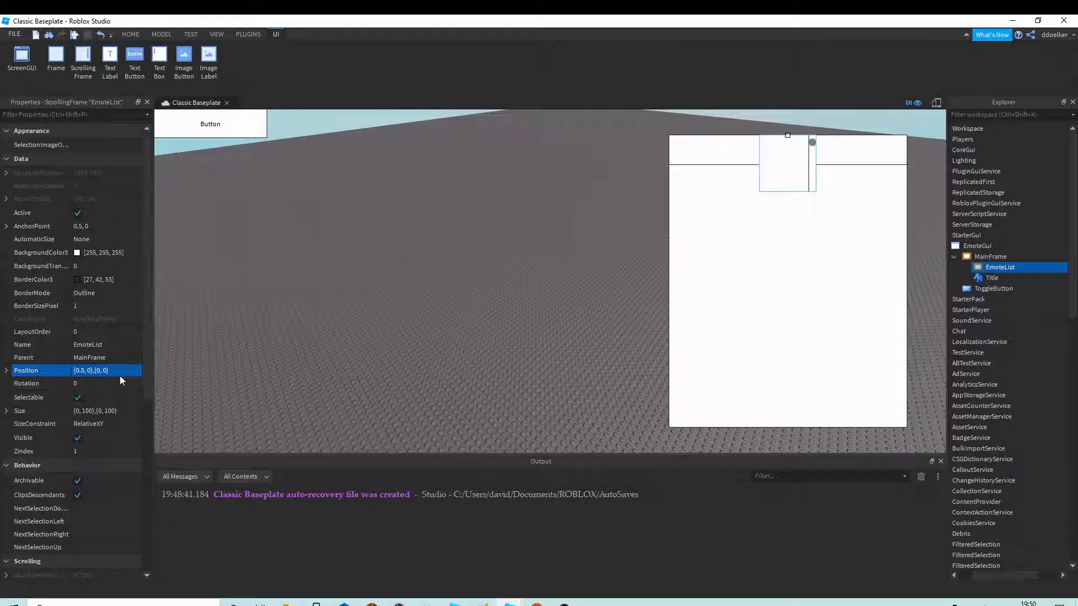
left_click(99, 371)
left_click(99, 371)
type(".1")
key("Return")
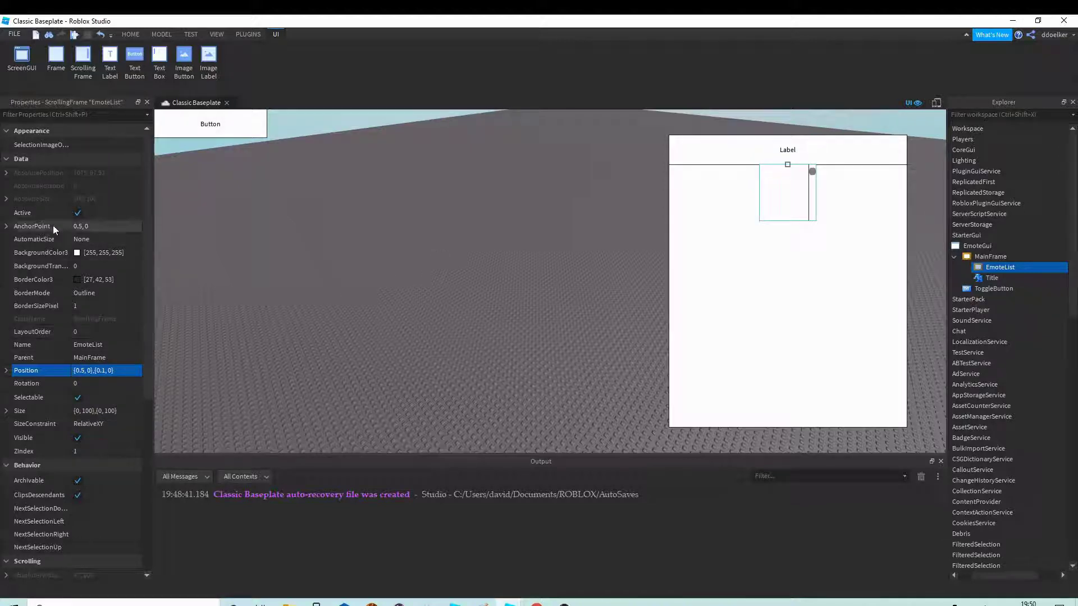
- Set EmoteList's Size to {1, 0},{0.9, 0} and test its scrolling in the viewport
left_click(119, 411)
type("1")
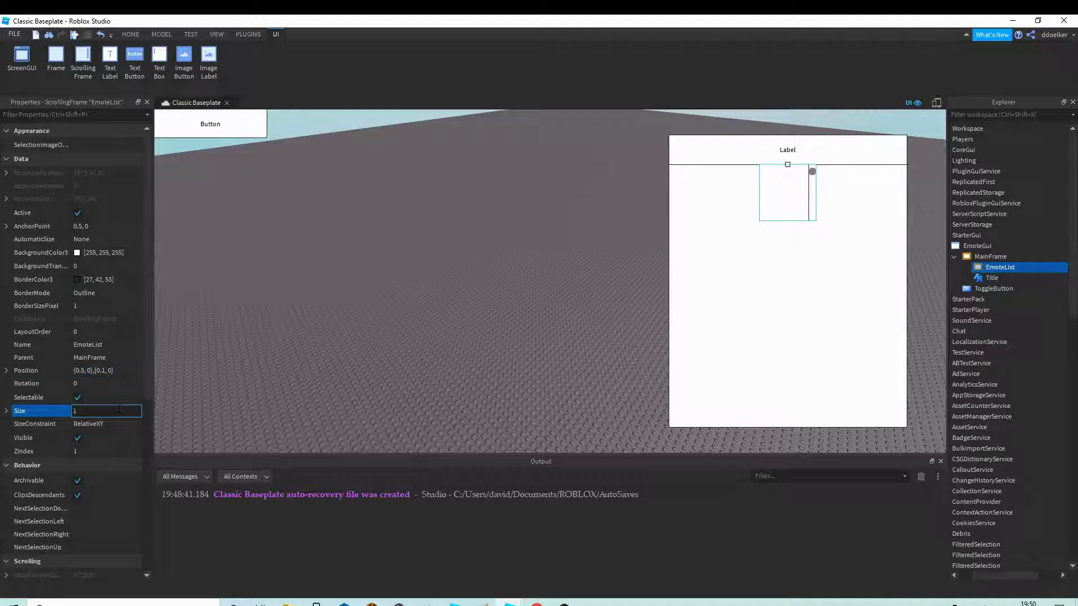
type(", 0},{0.9")
key("Return")
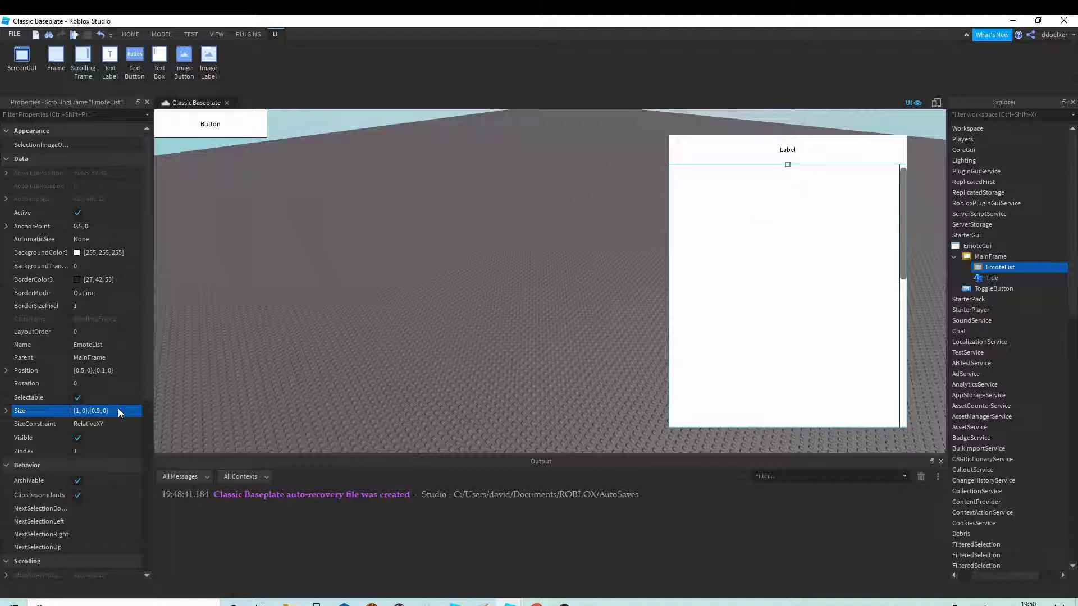
scroll(691, 276, "down", 5)
scroll(729, 268, "up", 5)
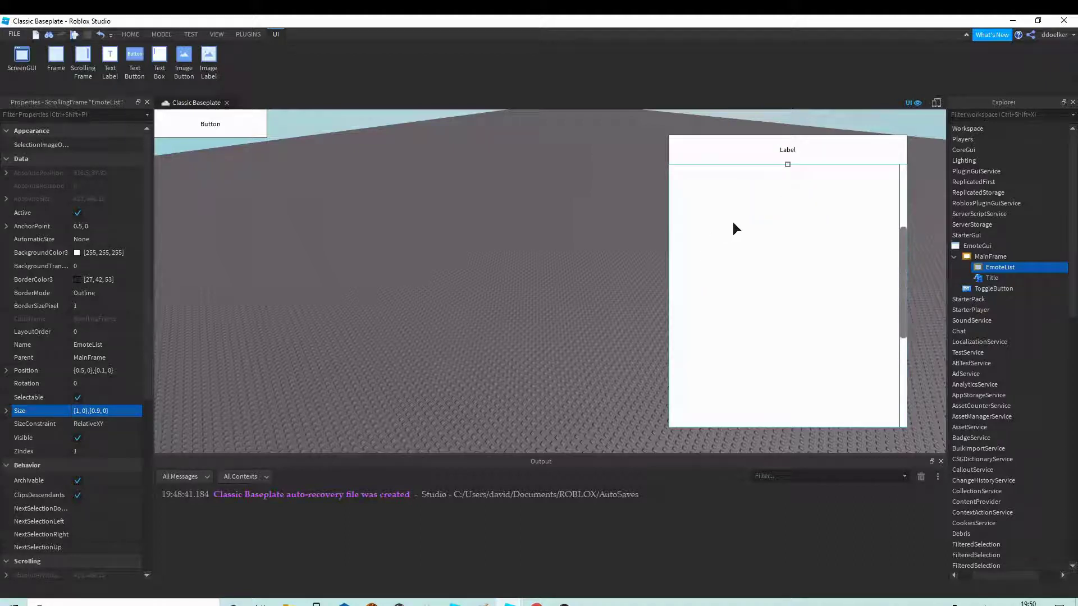
- Set the Title label's Text to Emotes
left_click(992, 278)
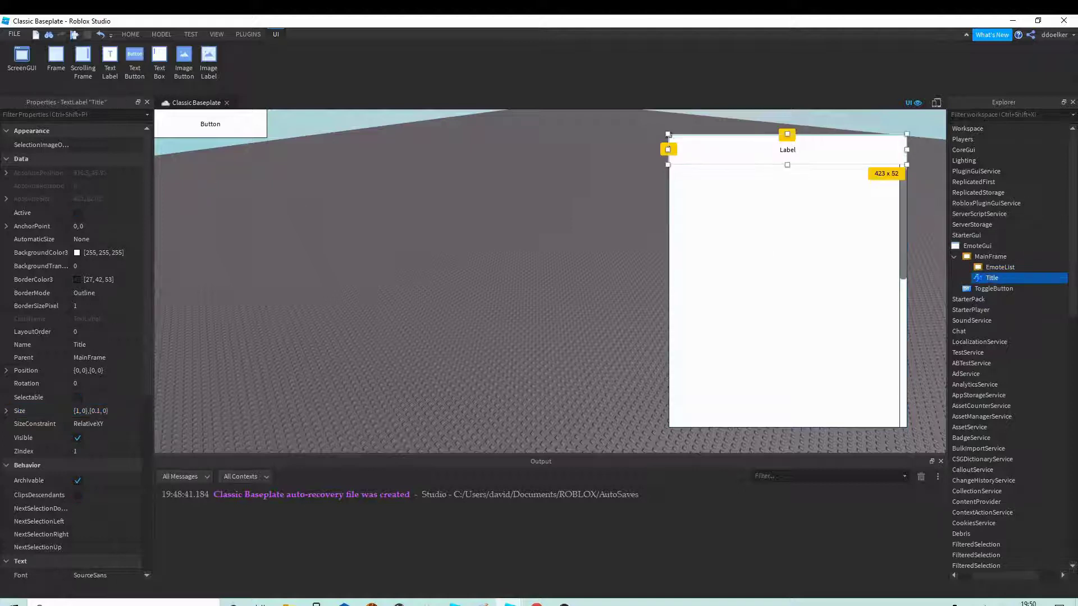
scroll(92, 449, "down", 8)
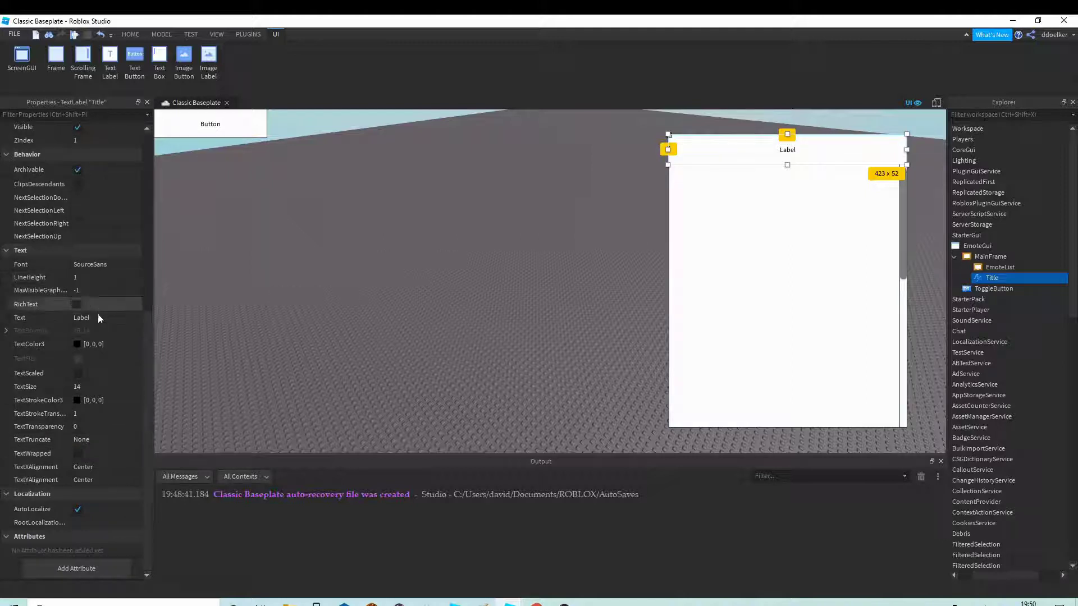
left_click(89, 317)
type("Emotes")
key("Return")
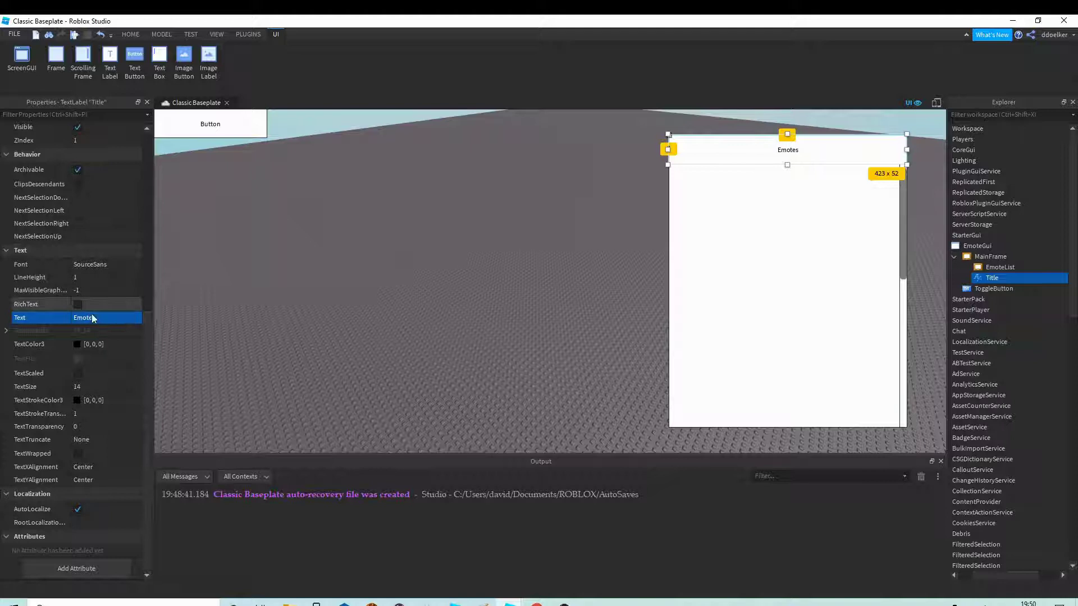
- Change the Title label's Text to Emote and turn on TextScaled
left_click(137, 318)
key("BackSpace")
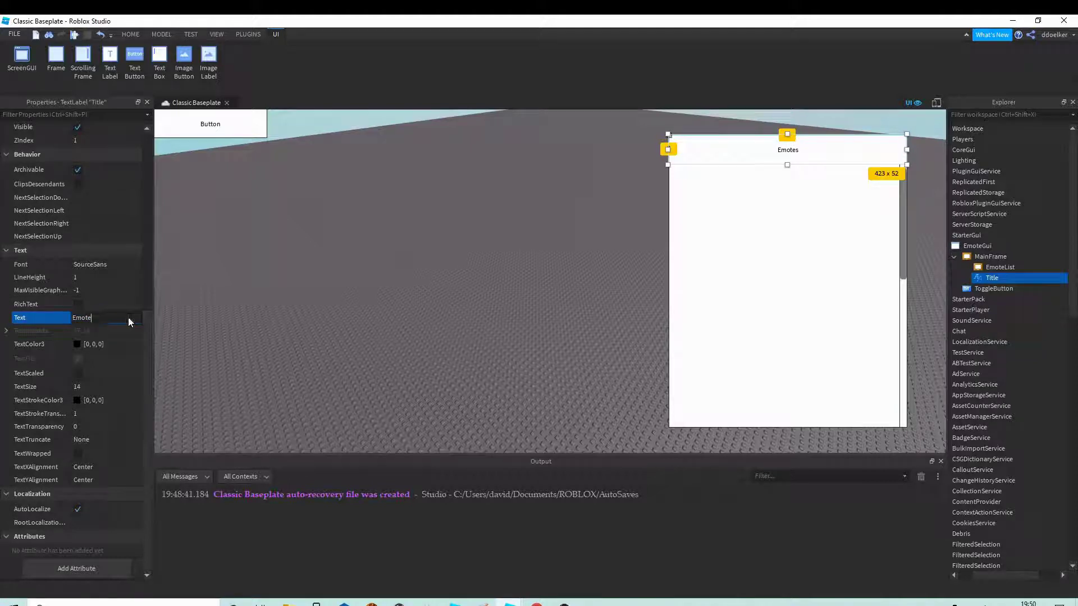
key("Return")
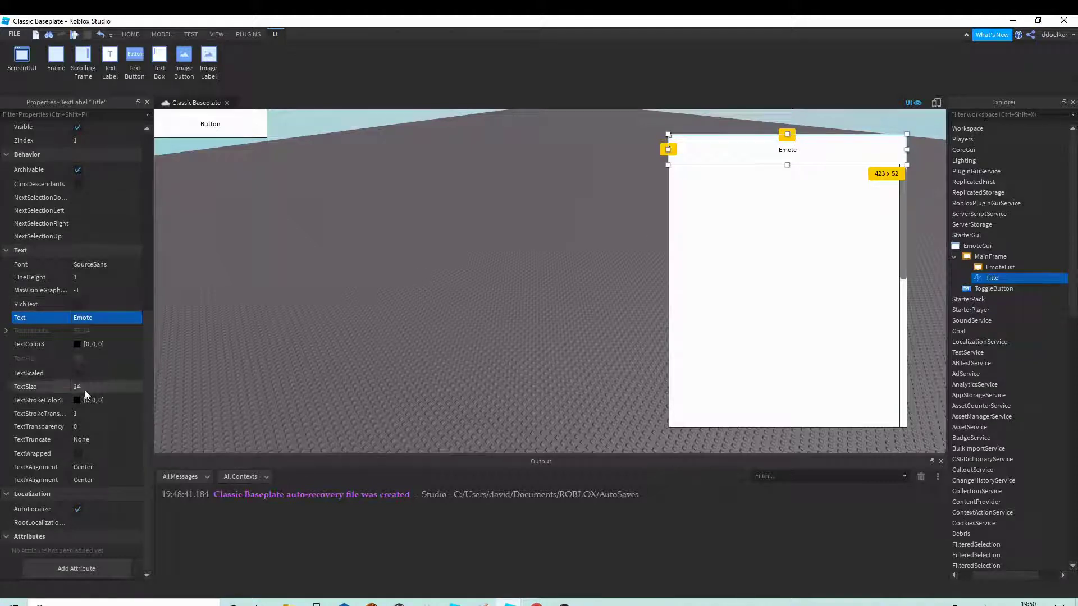
left_click(79, 373)
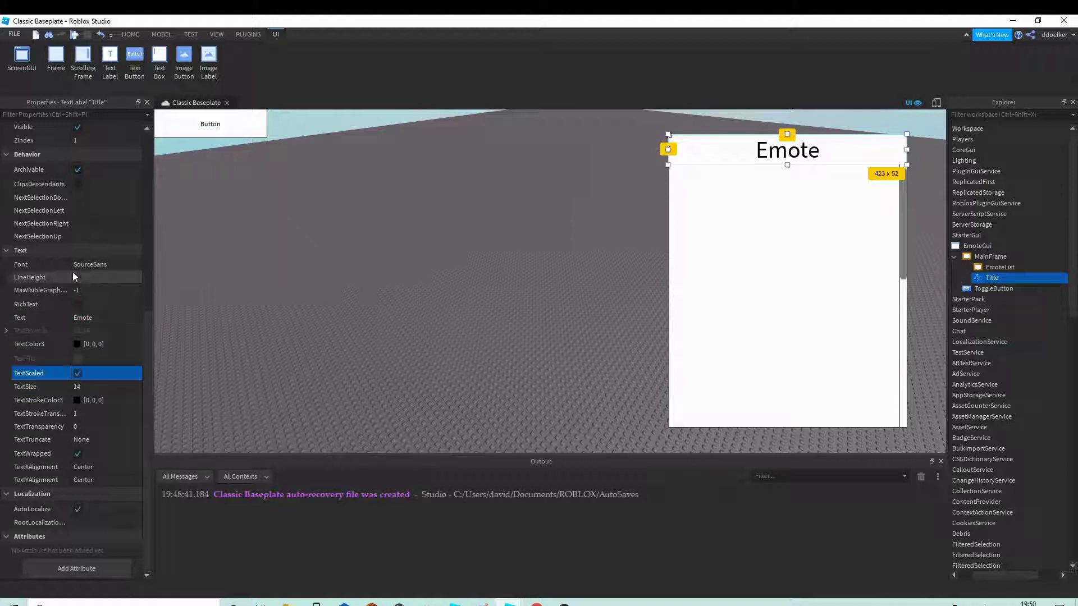
- Set the Title label's Font to GothamBlack
left_click(107, 267)
left_click(106, 268)
scroll(99, 315, "down", 1)
left_click(102, 318)
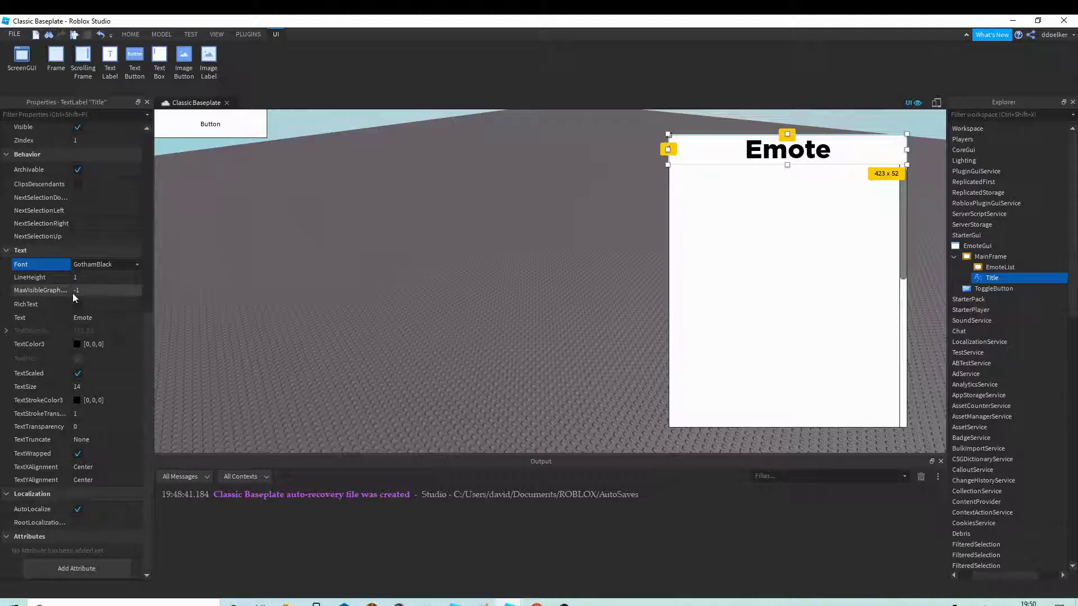
- Filter the Title label's properties by "tr" and set its BackgroundTransparency to 1
scroll(80, 290, "up", 8)
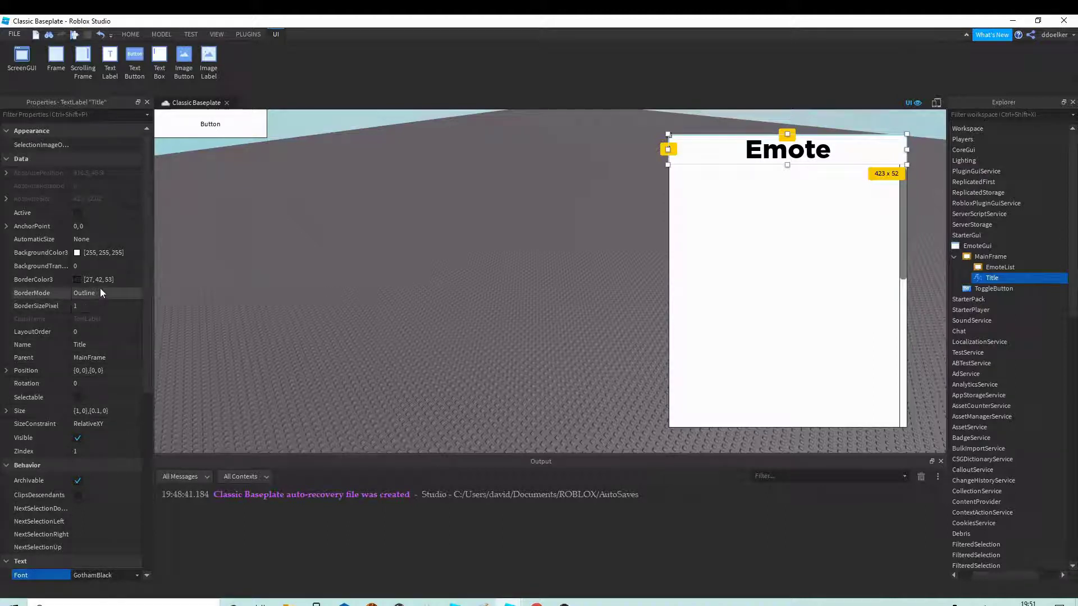
scroll(94, 301, "down", 3)
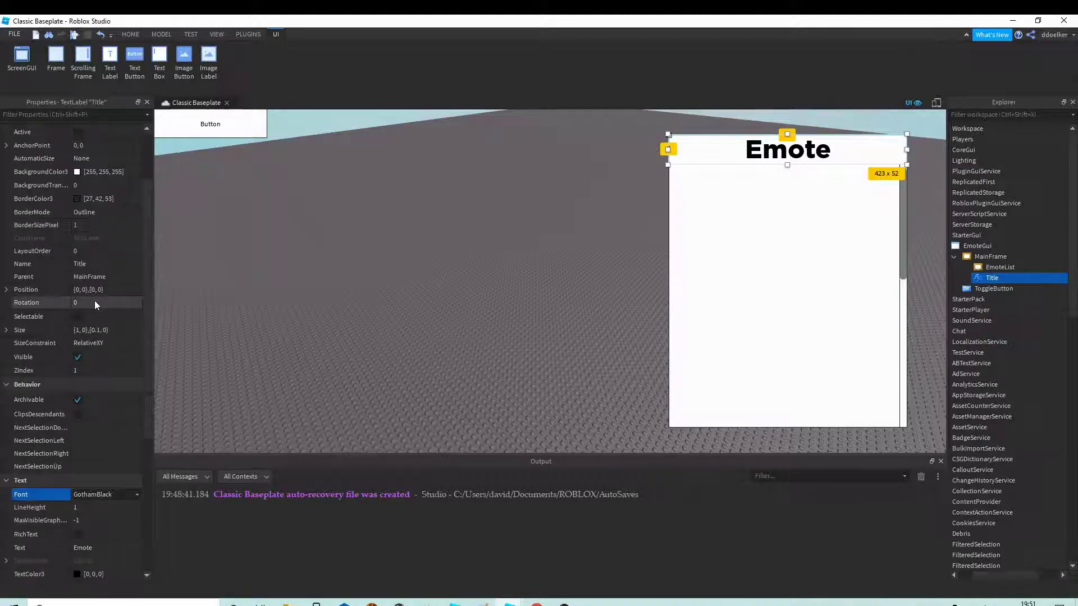
scroll(107, 393, "down", 7)
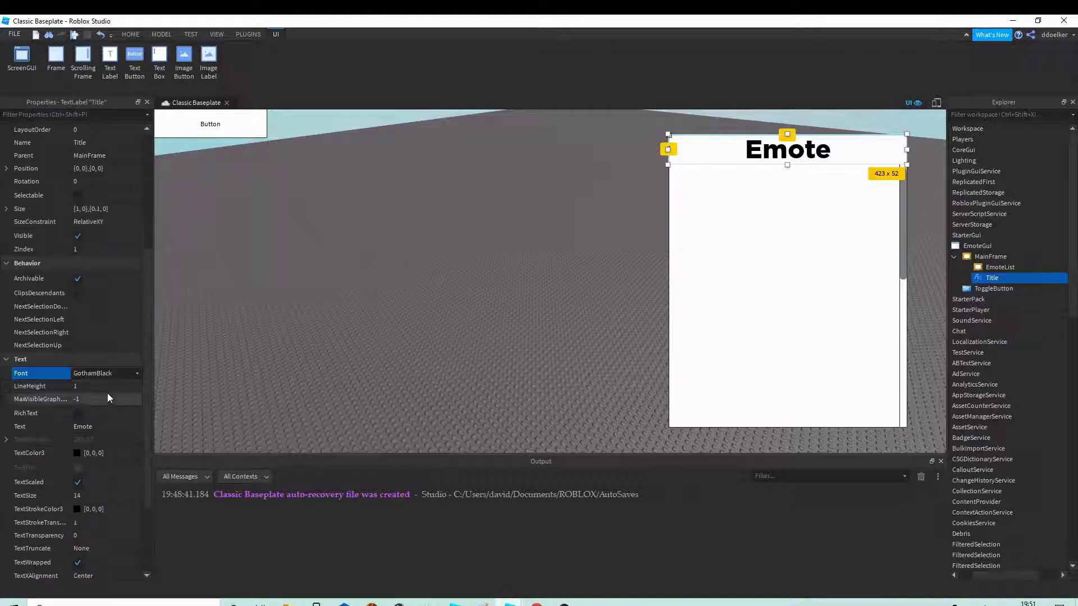
left_click(39, 115)
type("wr")
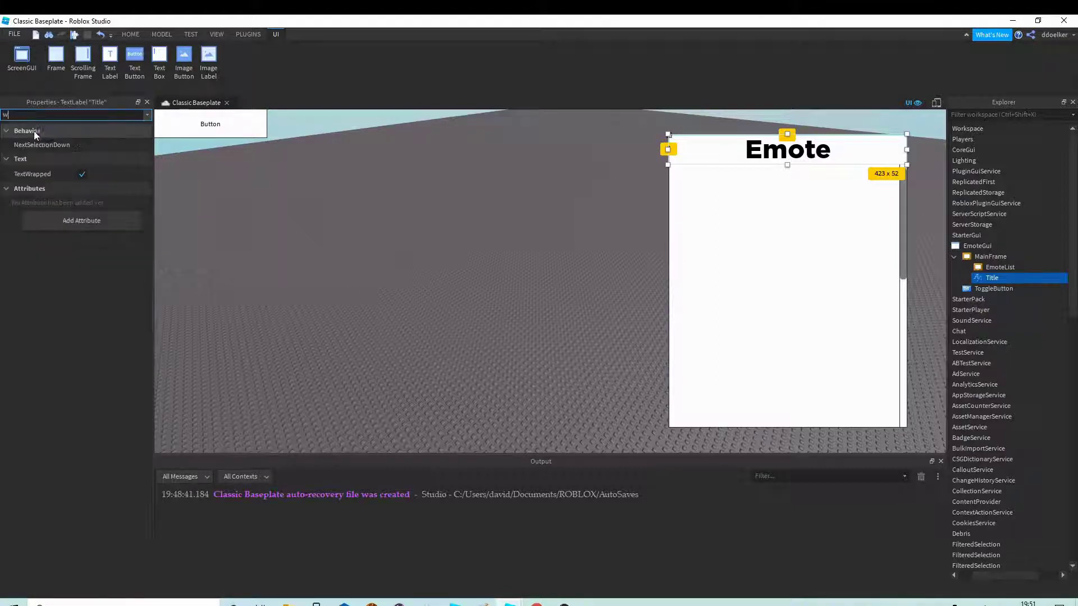
key("BackSpace")
key("BackSpace")
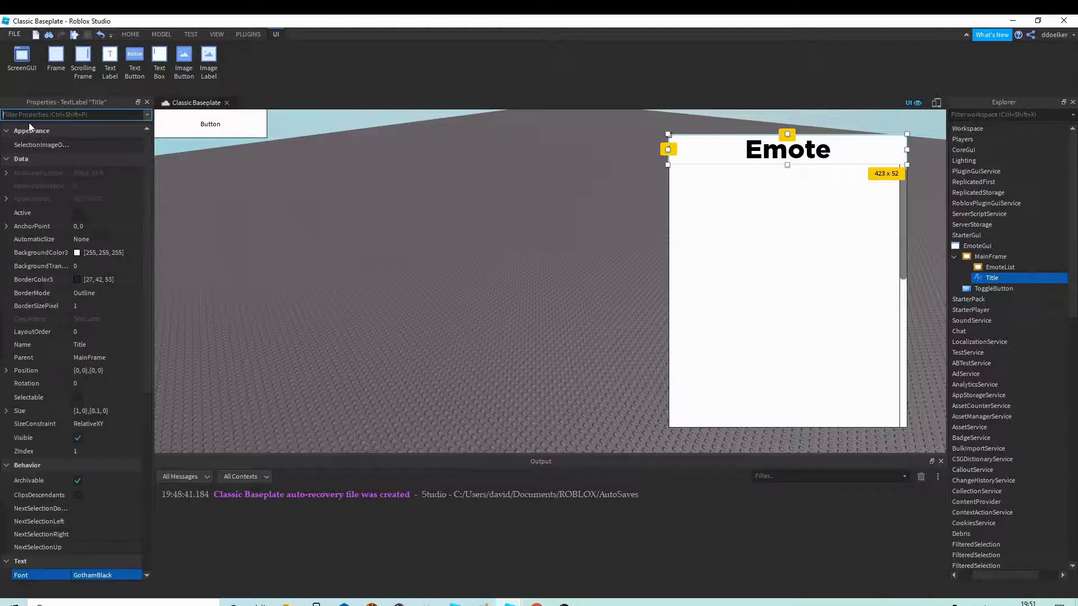
type("tr")
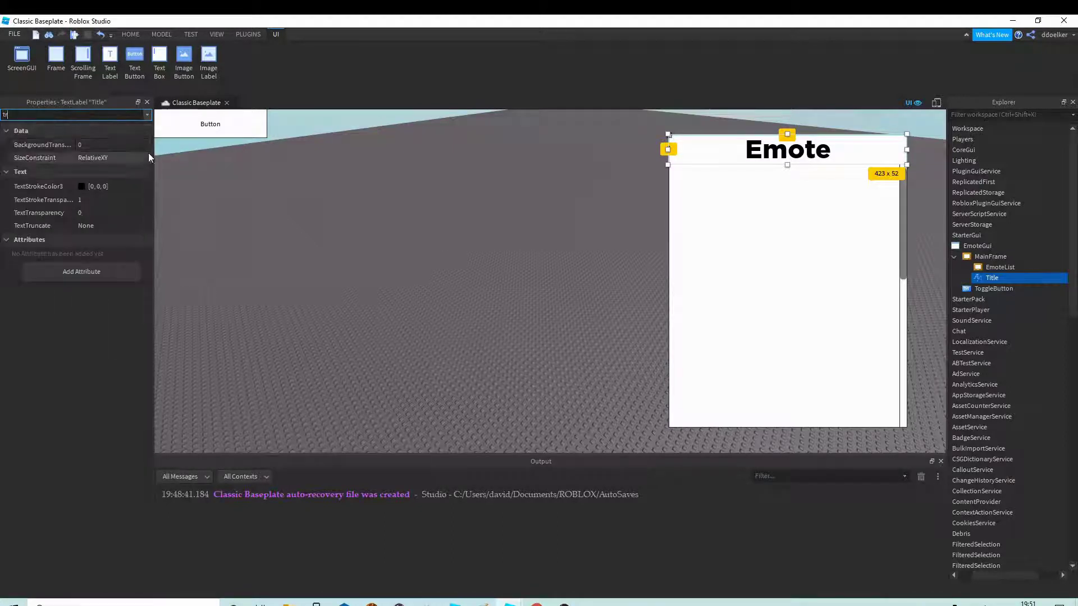
left_click(97, 144)
type("1")
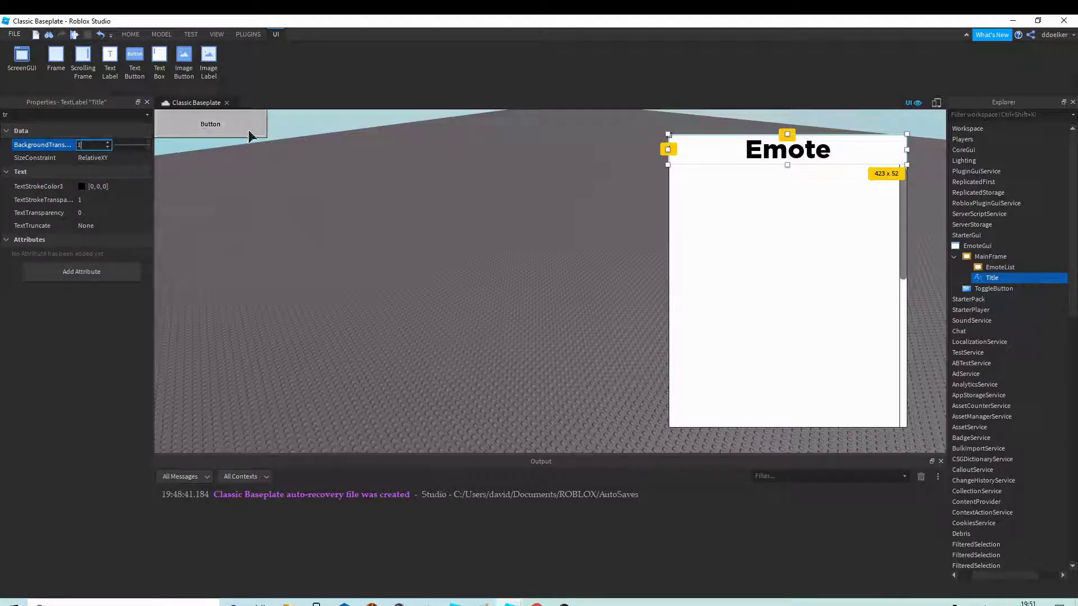
- Set EmoteList's BackgroundTransparency to 1 using the property filter "tr", and clear the filter
left_click(993, 267)
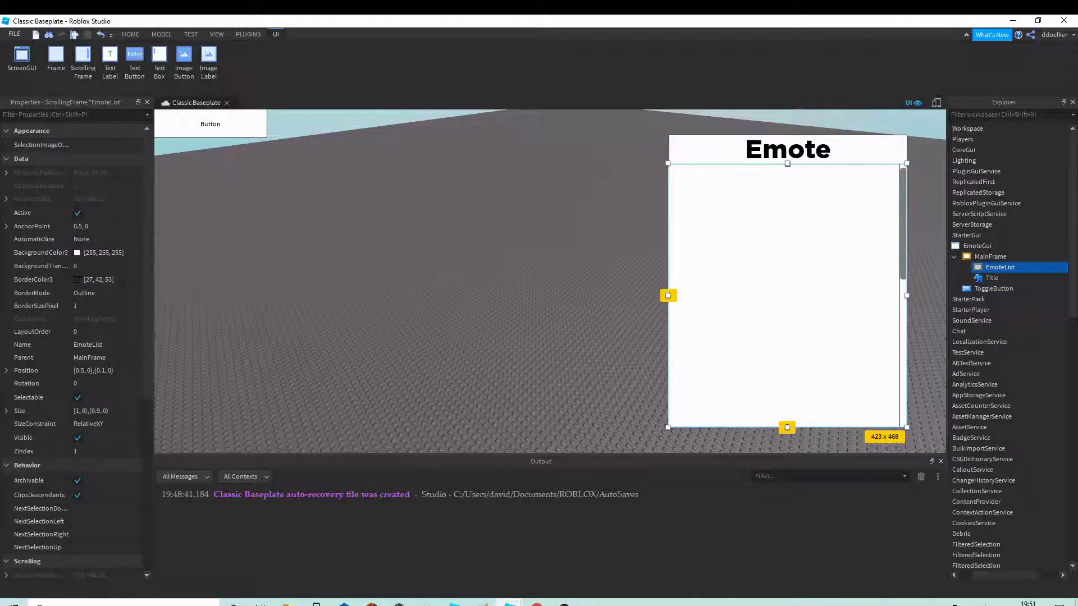
scroll(93, 278, "down", 1)
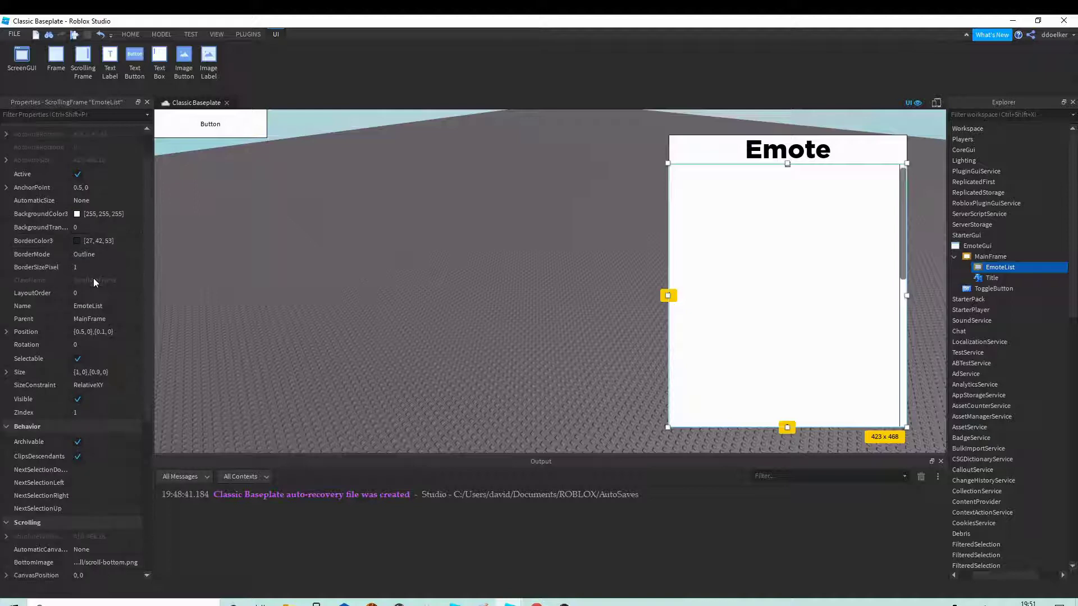
key("ctrl+shift+p")
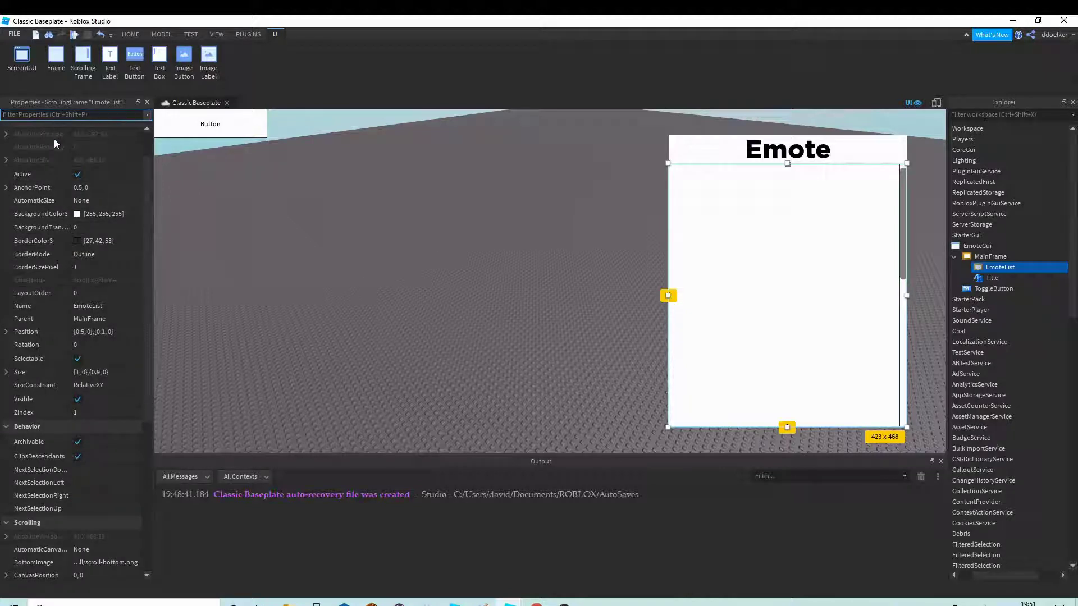
type("tr")
left_click(110, 146)
type("1")
key("Return")
key("ctrl+shift+p")
key("BackSpace")
key("BackSpace")
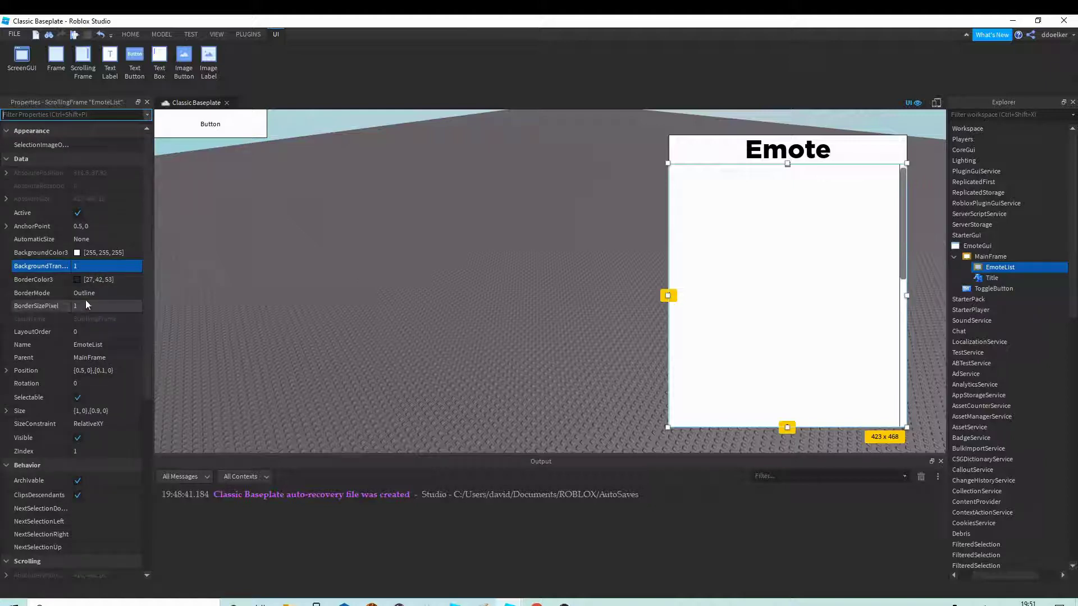
scroll(93, 281, "down", 2)
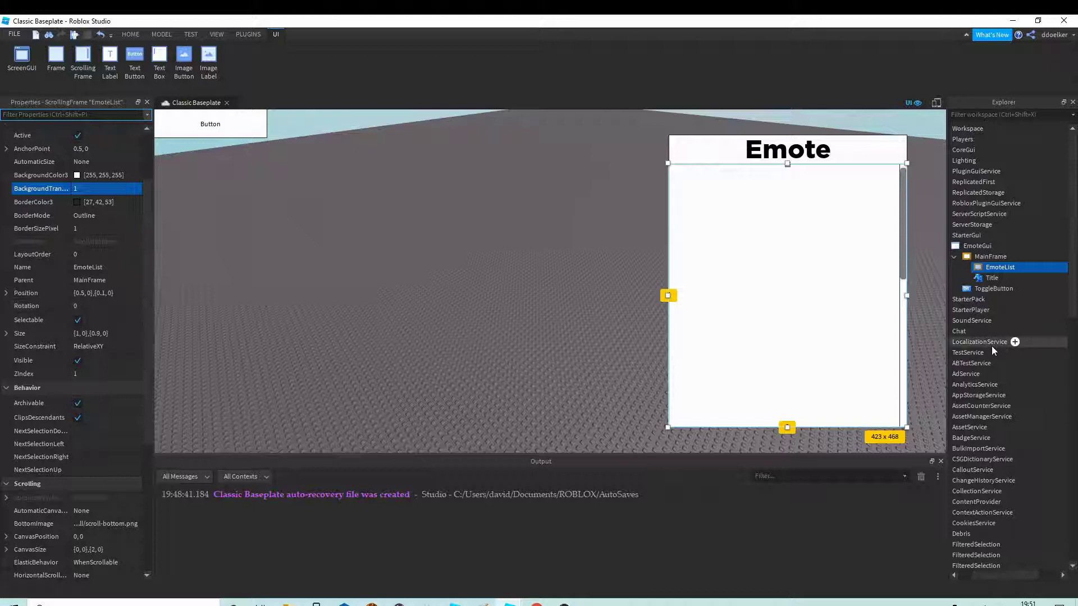
- Set MainFrame's BackgroundColor3 to green, 0, 255, 0
left_click(983, 257)
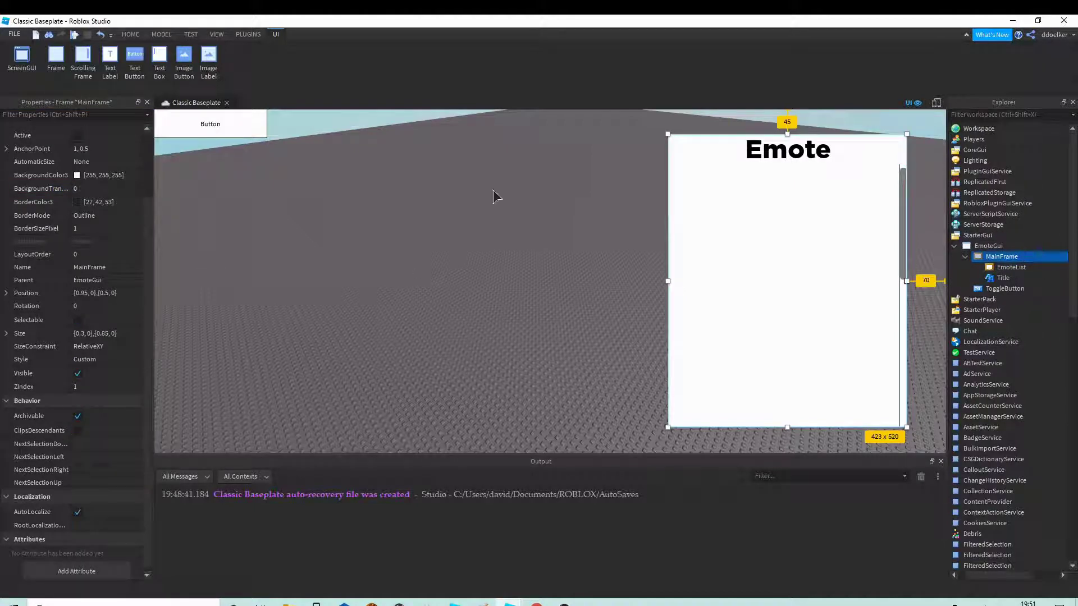
left_click(76, 176)
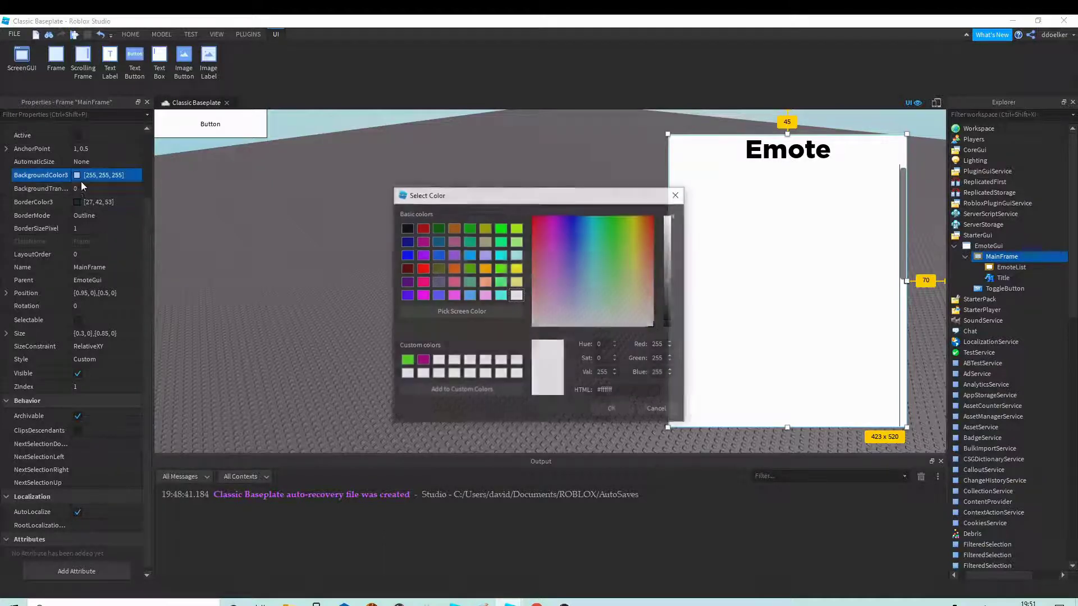
left_click(677, 196)
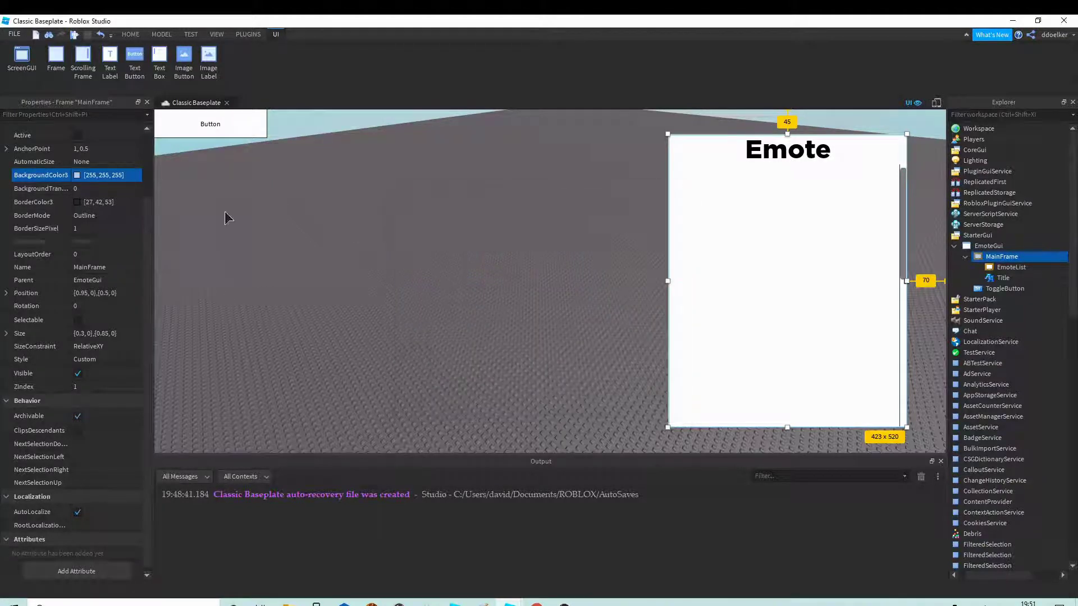
left_click(138, 175)
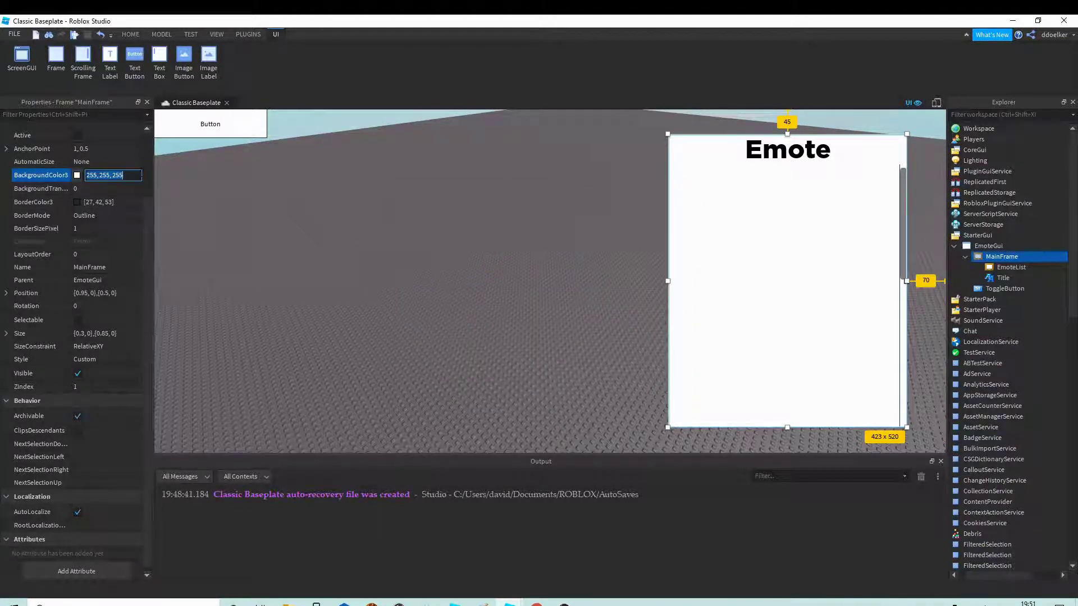
type("0,255, 0")
key("Return")
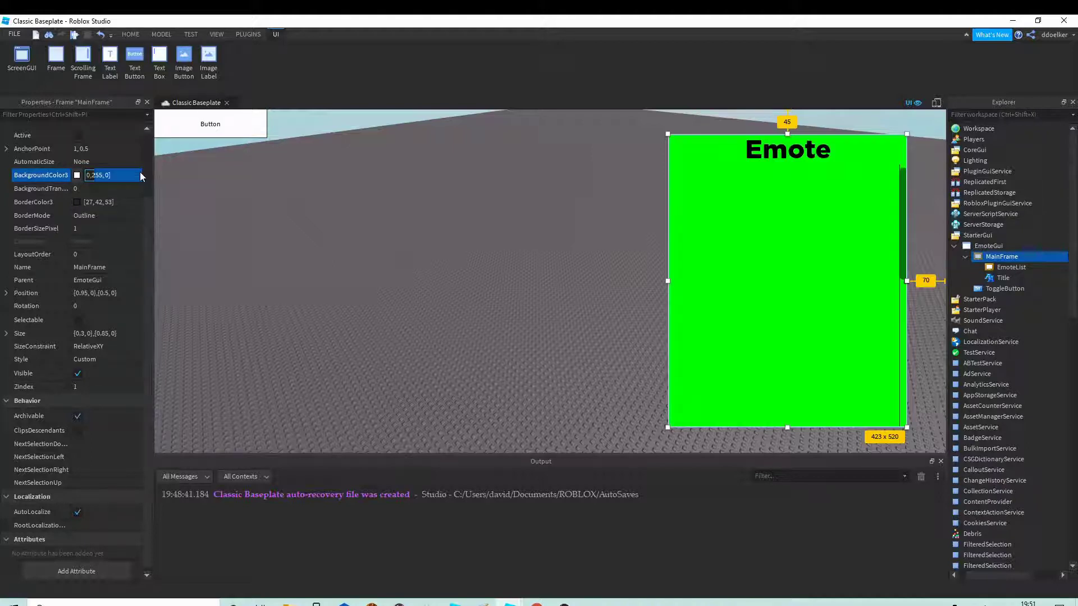
- Change MainFrame's BackgroundColor3 to blue, 0, 0, 255
left_click(127, 175)
type("0, 0")
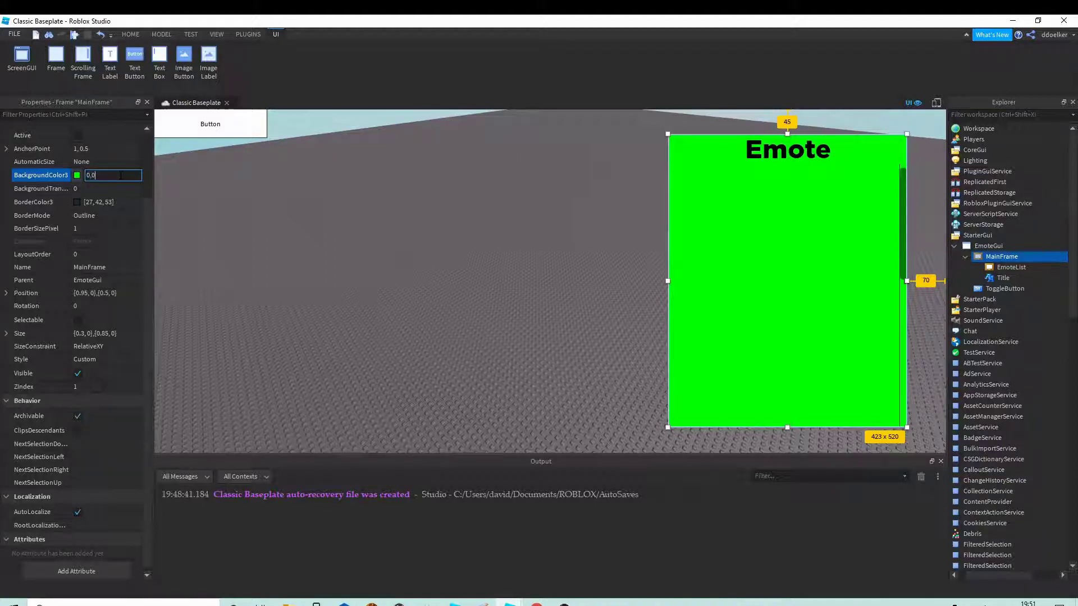
type(", 255")
key("Return")
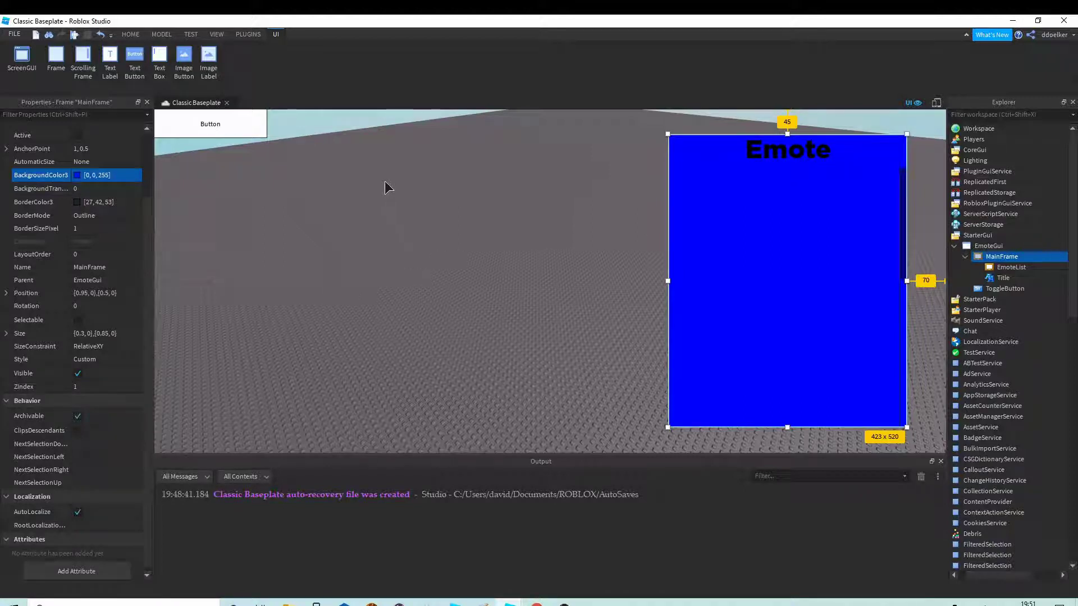
- Add a UICorner to MainFrame and set its CornerRadius to 0.05, 0
left_click(1025, 257)
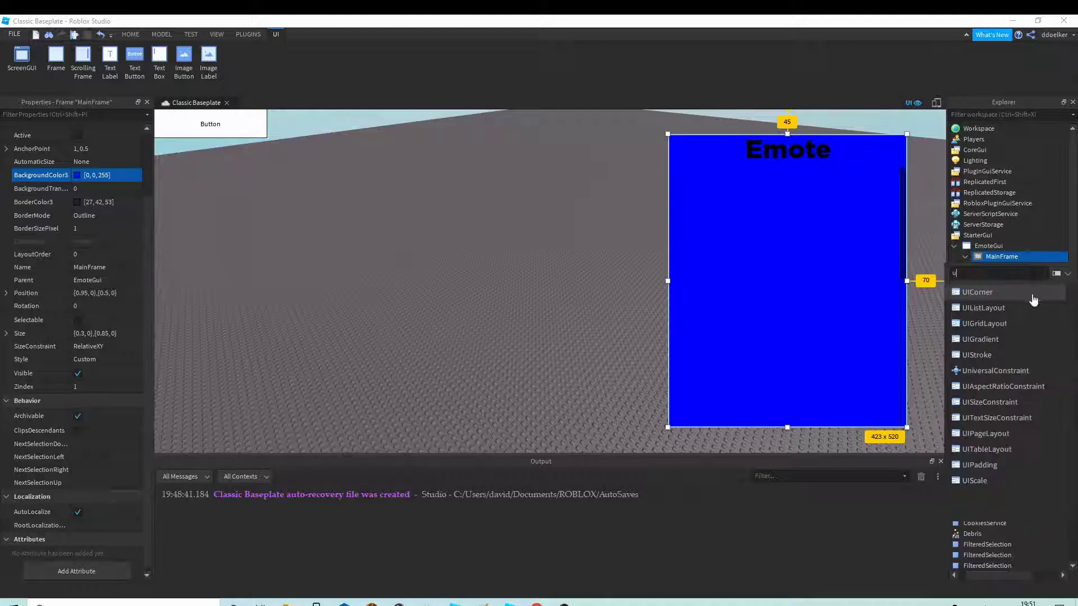
key("Escape")
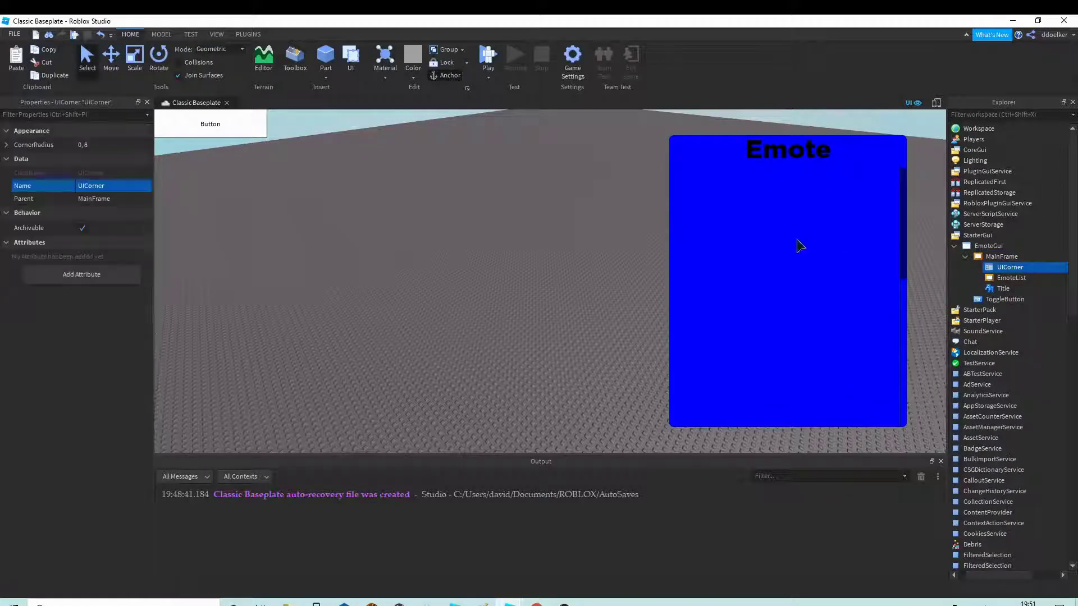
left_click(115, 146)
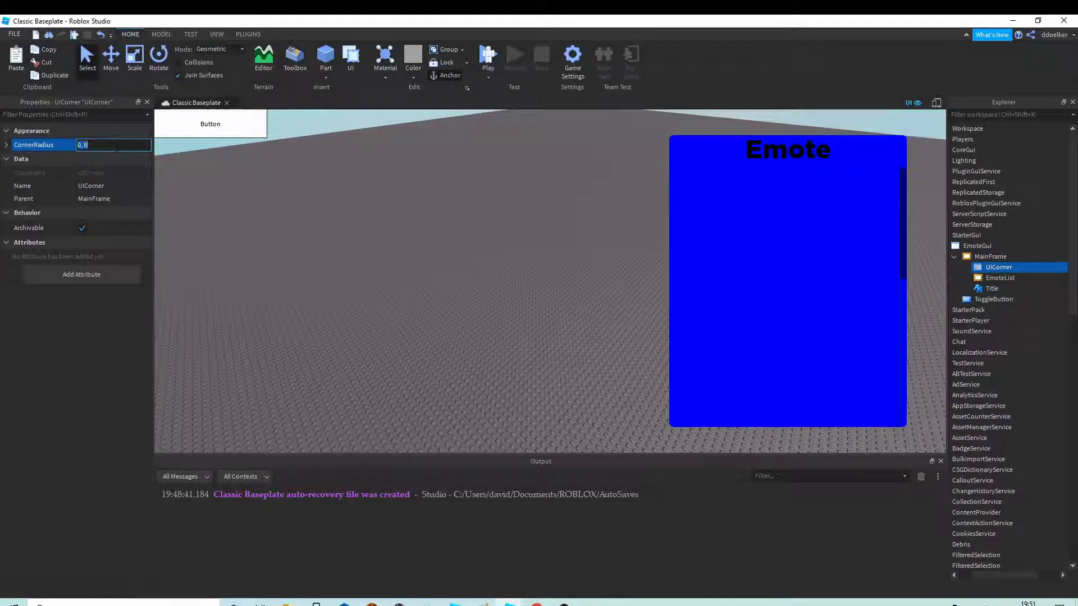
type("0.05,0")
key("Return")
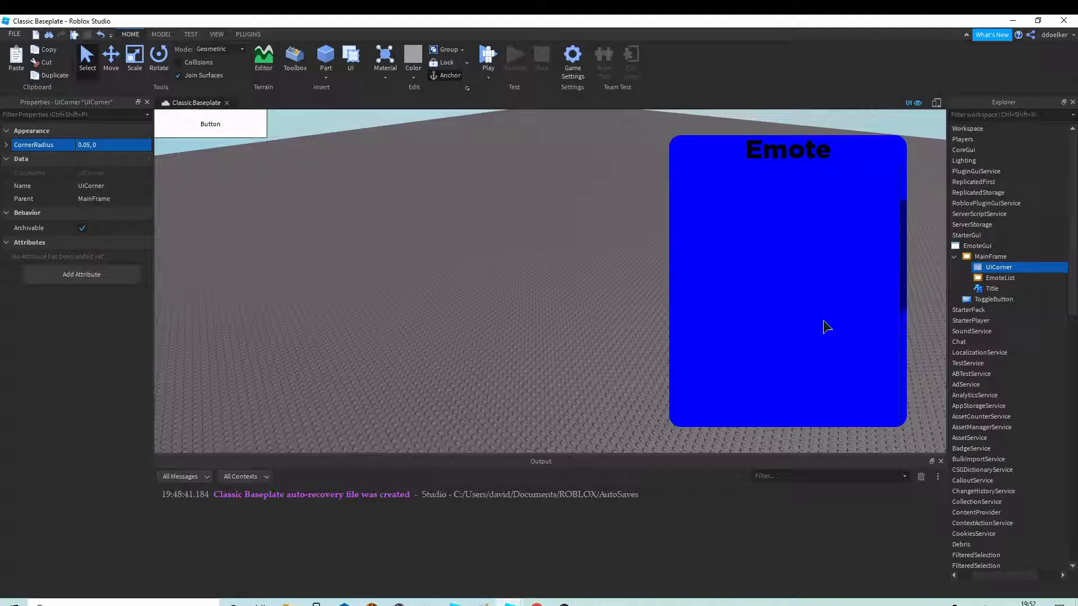
- Insert a TextButton inside EmoteList and rename it Backflip
left_click(1002, 277)
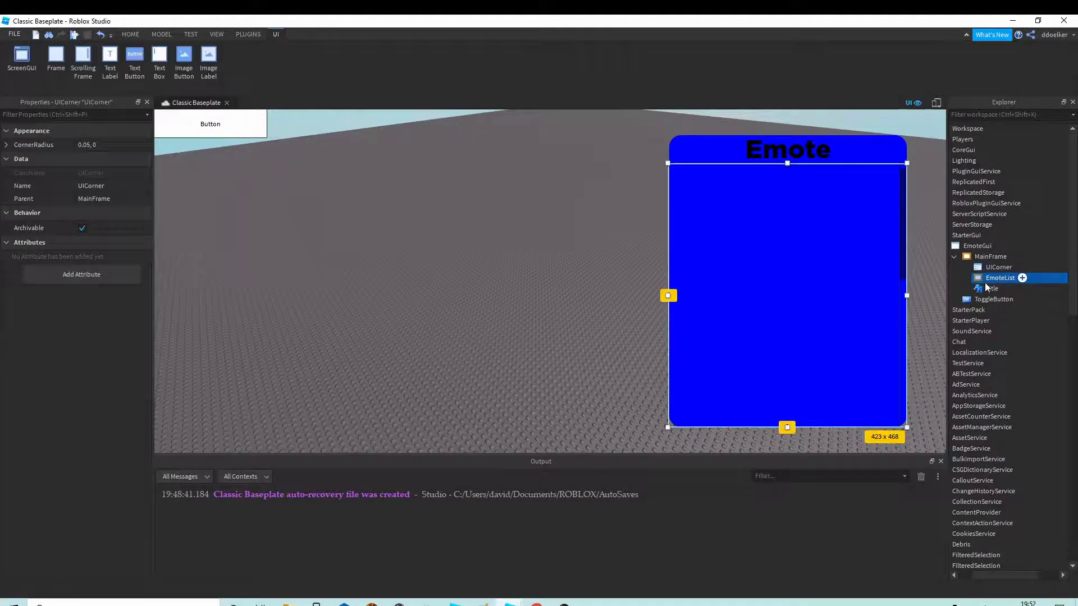
left_click(1021, 278)
left_click(981, 329)
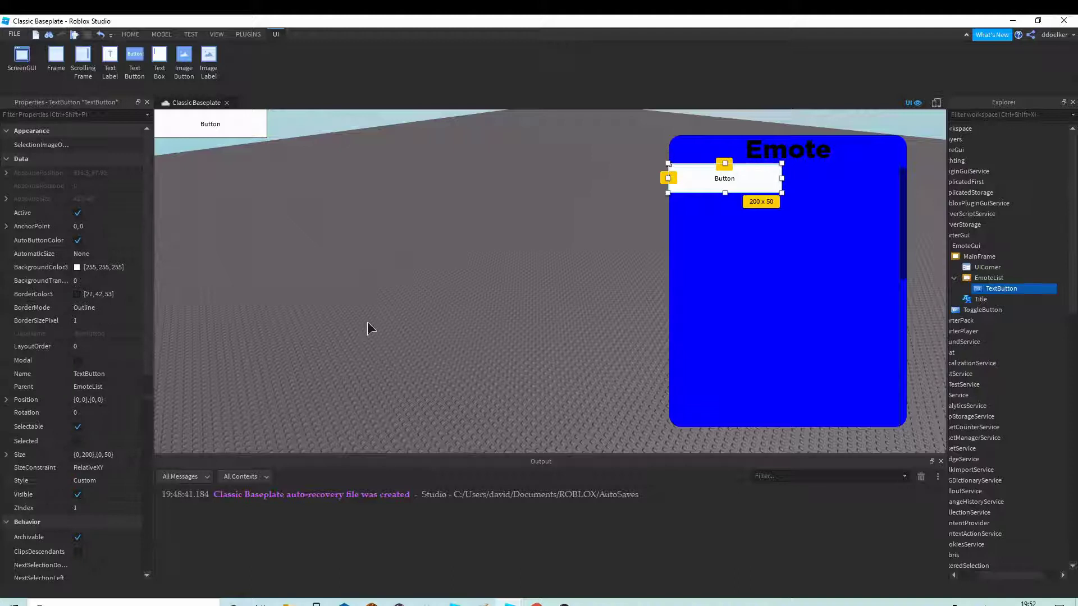
key("F2")
type("Backflip")
key("Return")
- Set the Backflip button's Text to Backflip and its Font to SourceSansBold
scroll(107, 304, "down", 9)
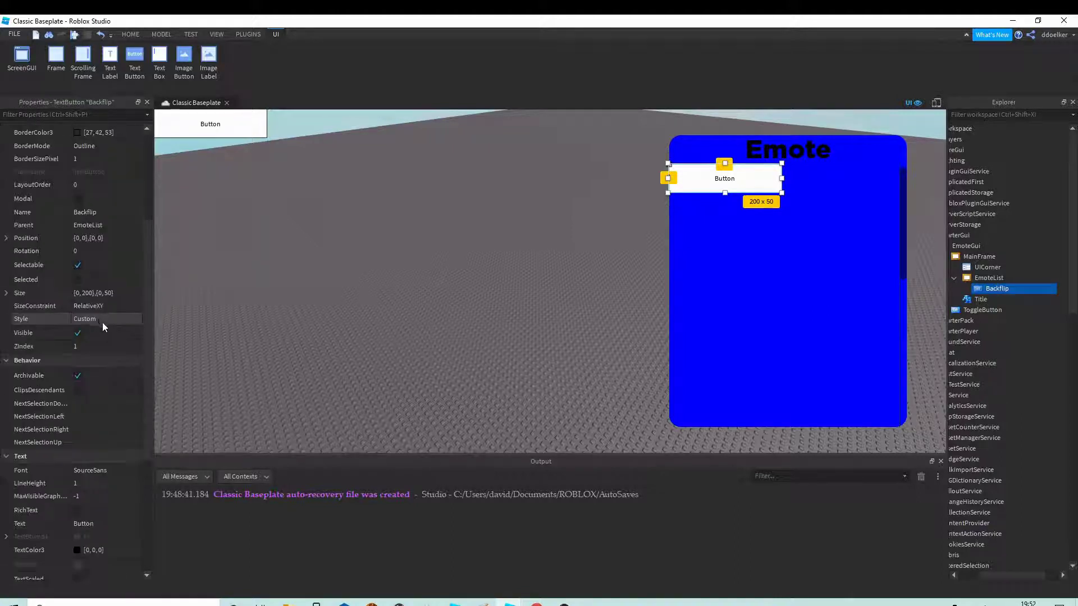
left_click(95, 317)
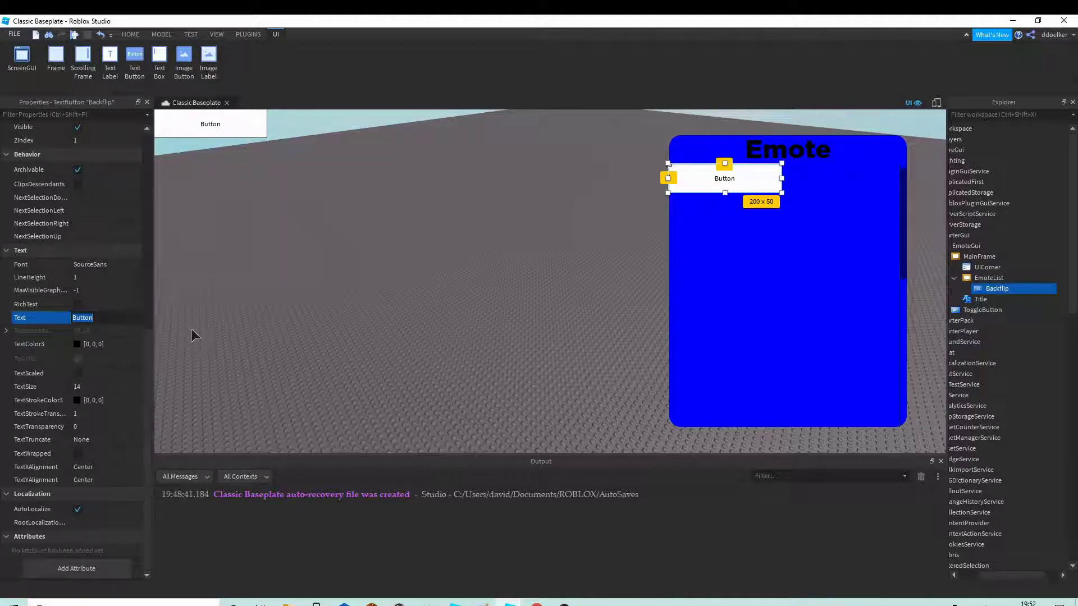
type("Backflip")
key("Return")
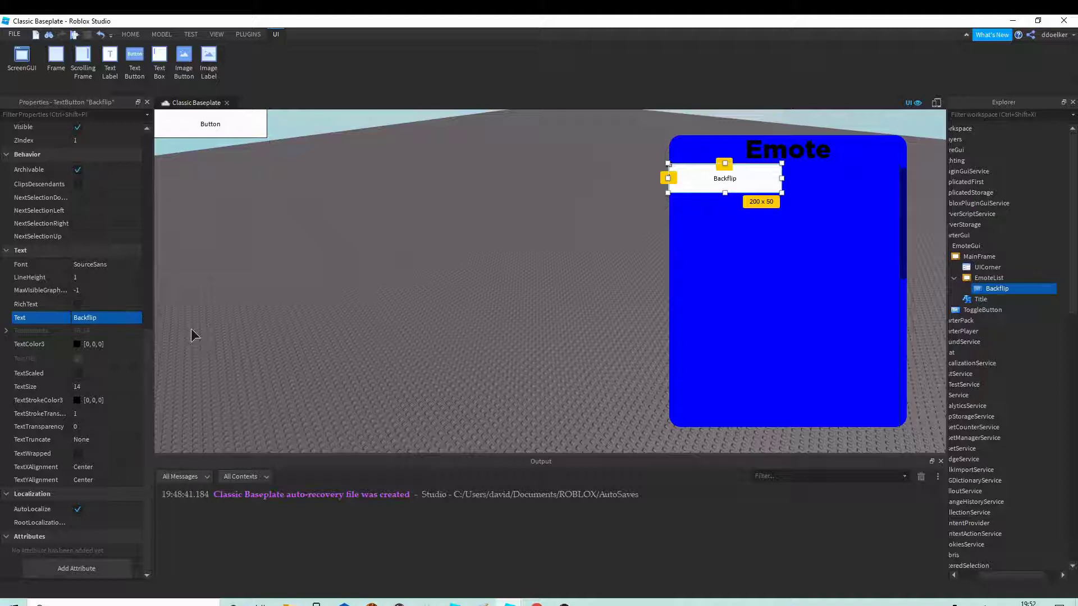
left_click(129, 261)
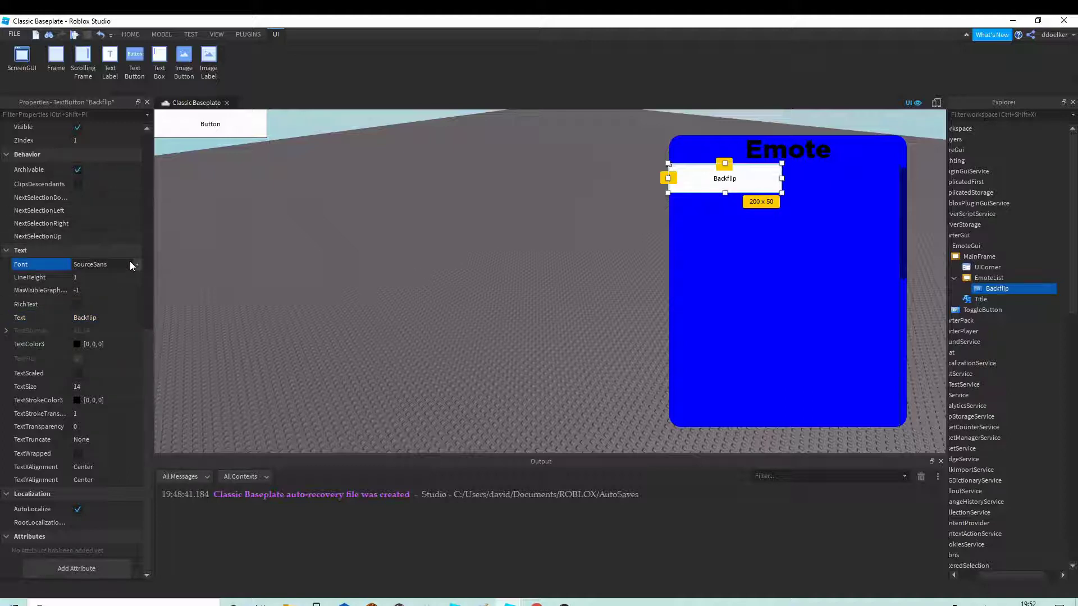
scroll(110, 290, "down", 5)
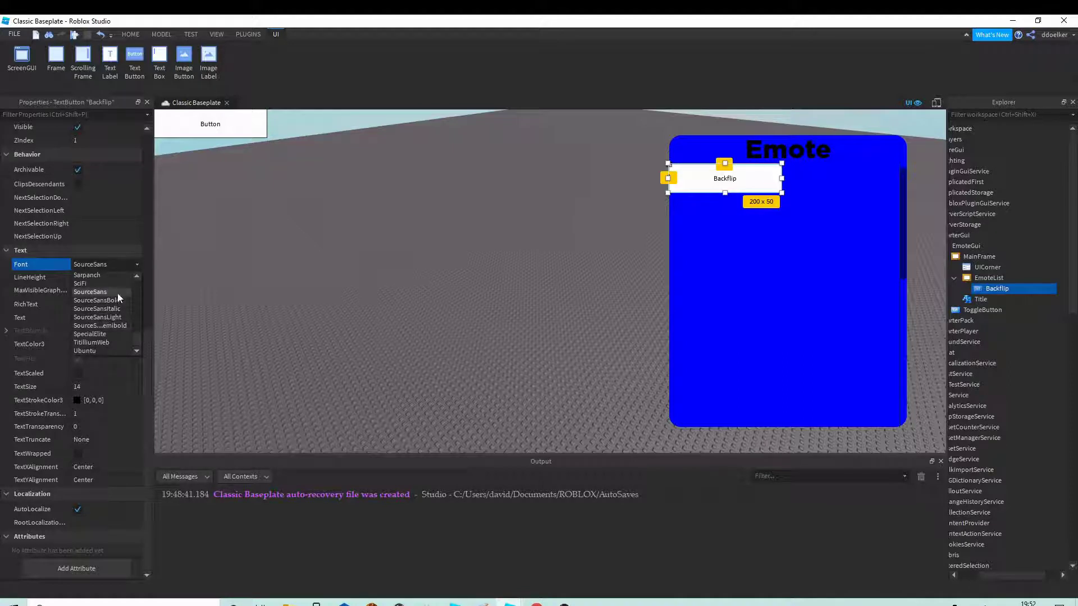
left_click(110, 301)
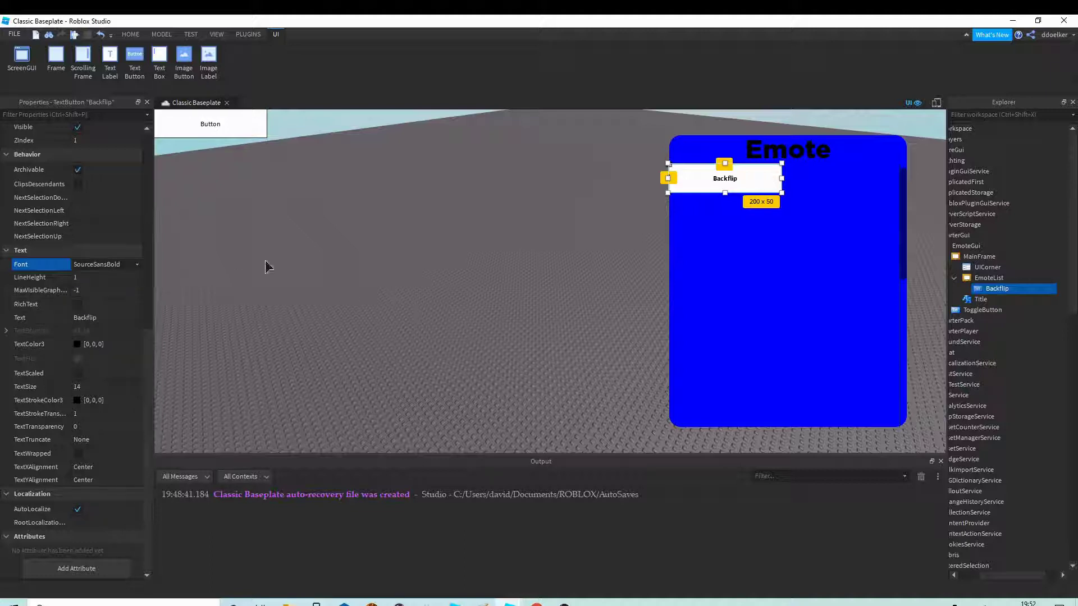
- Turn on TextScaled for the Backflip button and set its Size to {0.95, 0},{0.05, 0}
left_click(78, 372)
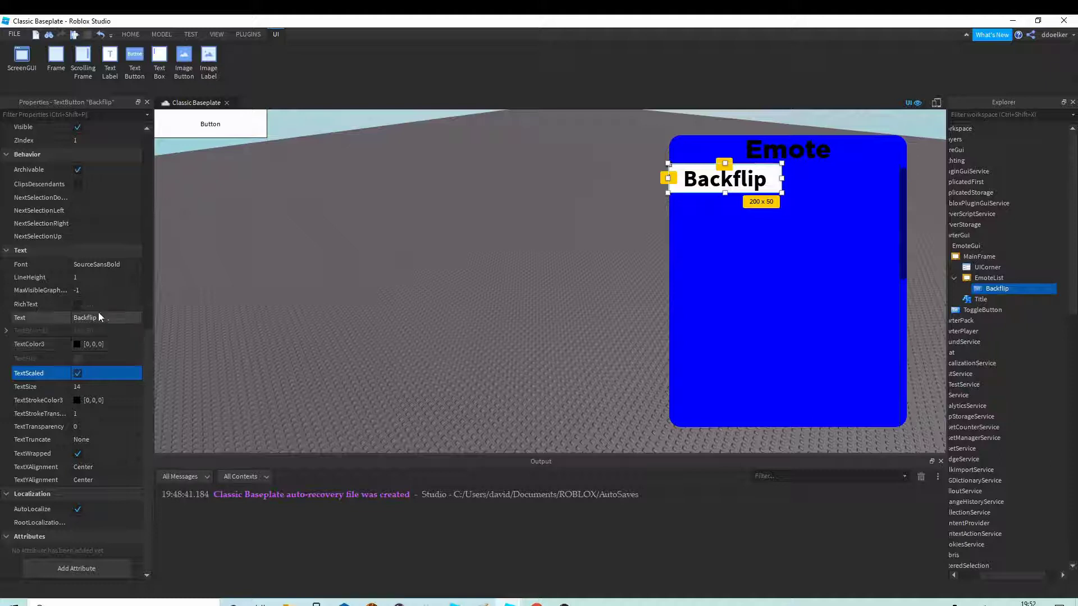
scroll(98, 312, "up", 6)
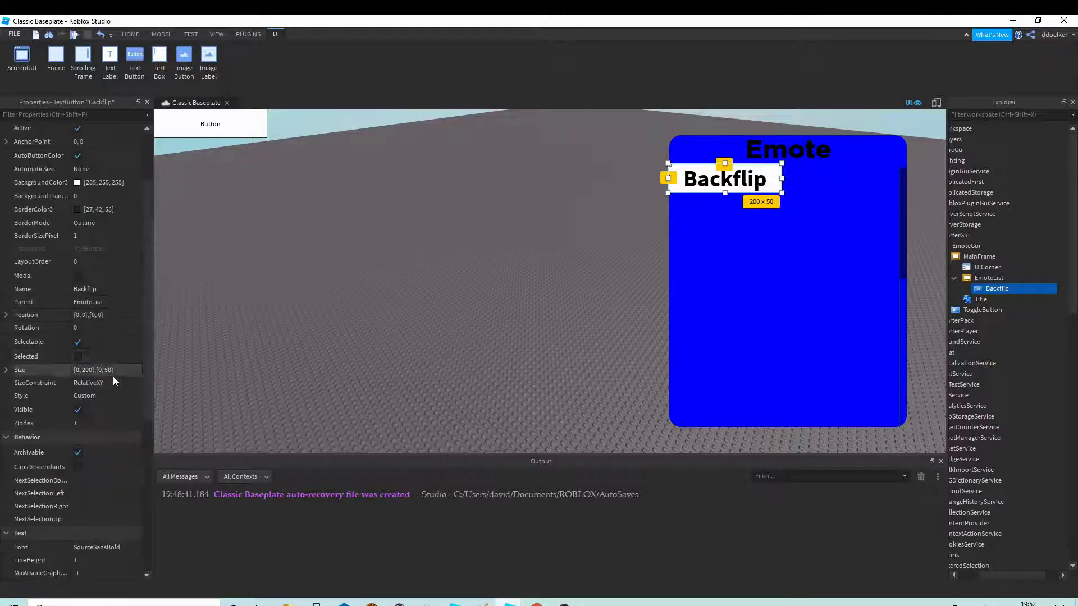
left_click(121, 372)
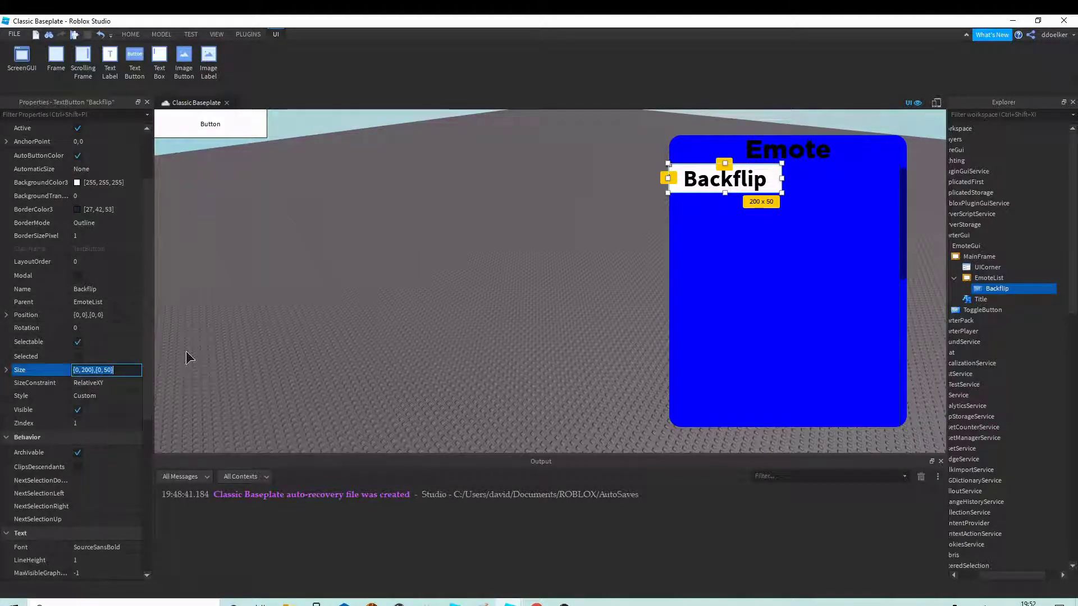
type("0")
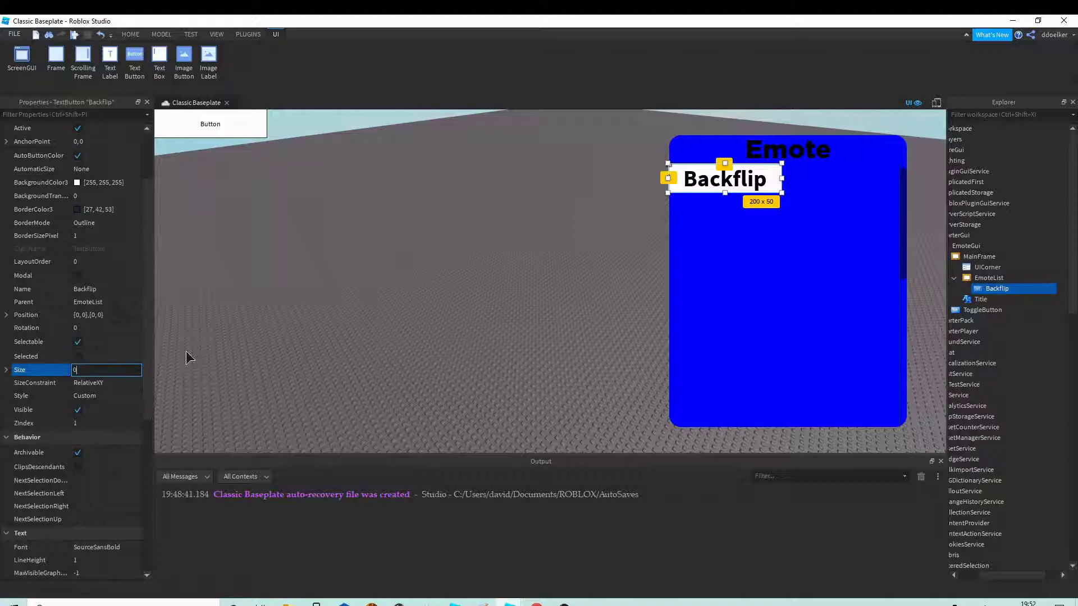
type(".95,0")
type(",")
type("0,")
type("0.05, 0}")
key("Return")
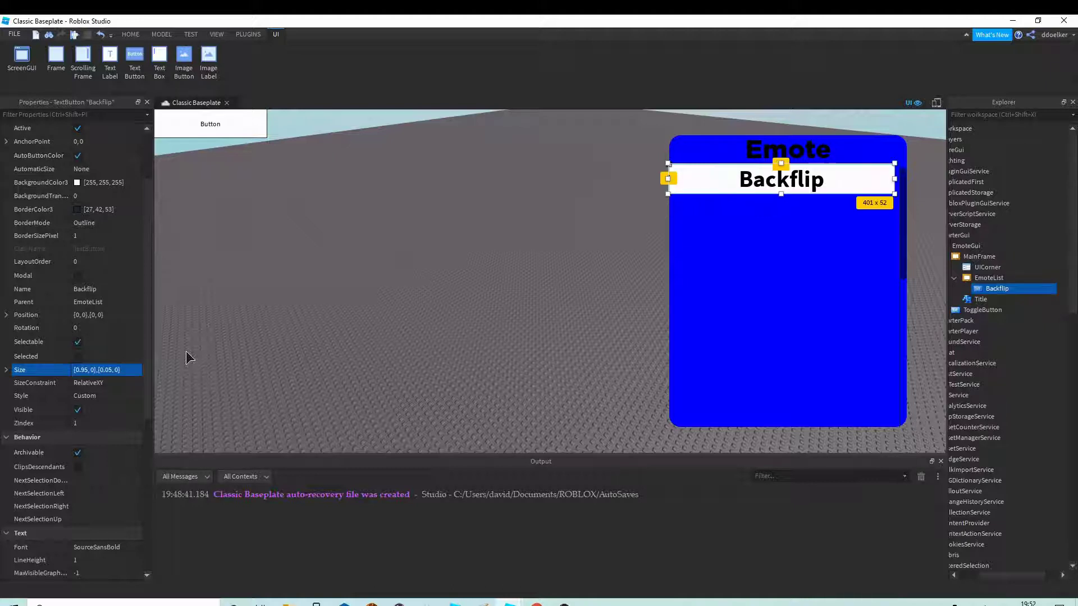
- Widen the Backflip button by trying a horizontal Size scale of 0.98, then settling on {0.97, 0},{0.05, 0}
left_click(84, 370)
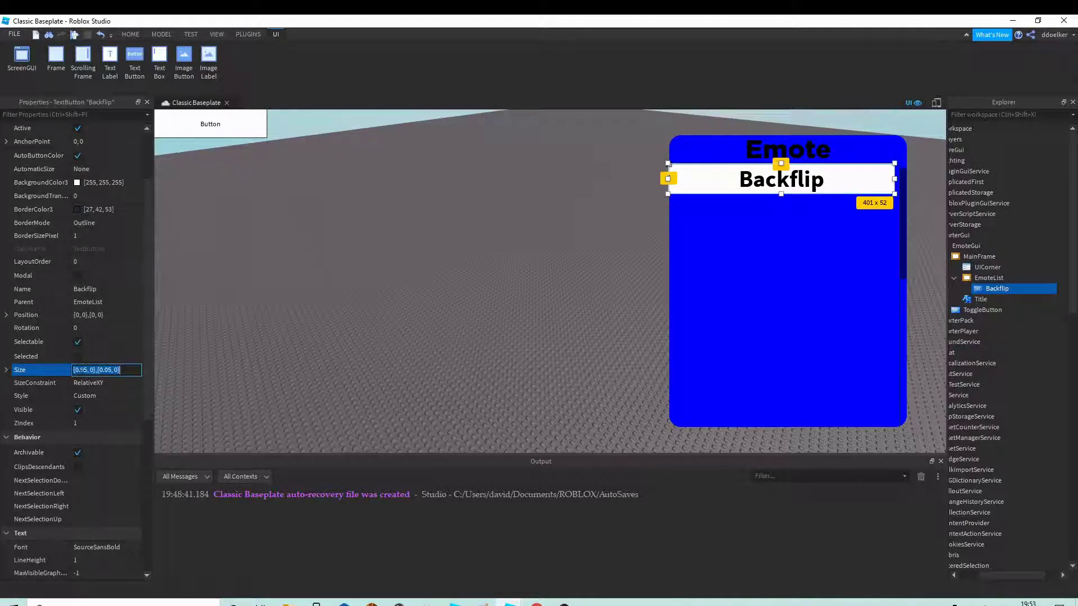
key("End")
key("BackSpace")
type("8")
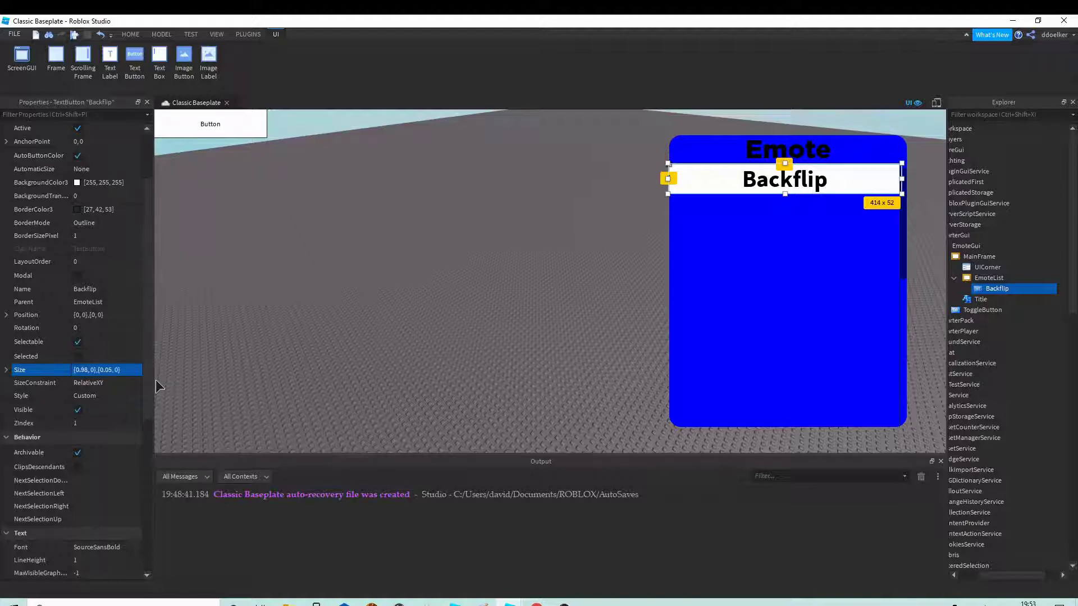
key("Return")
left_click(89, 370)
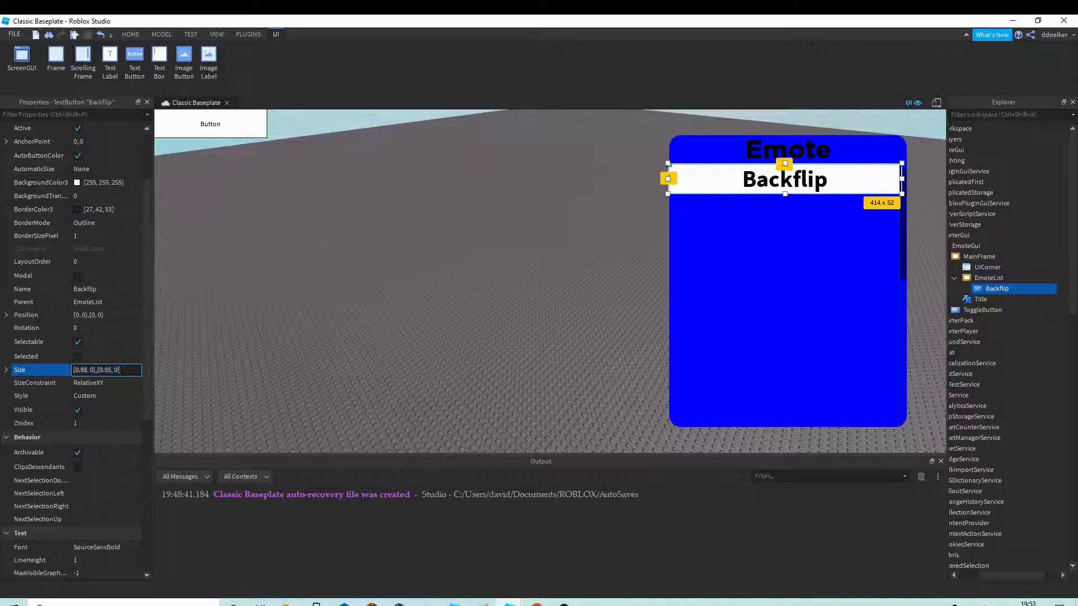
key("BackSpace")
type("7")
key("Return")
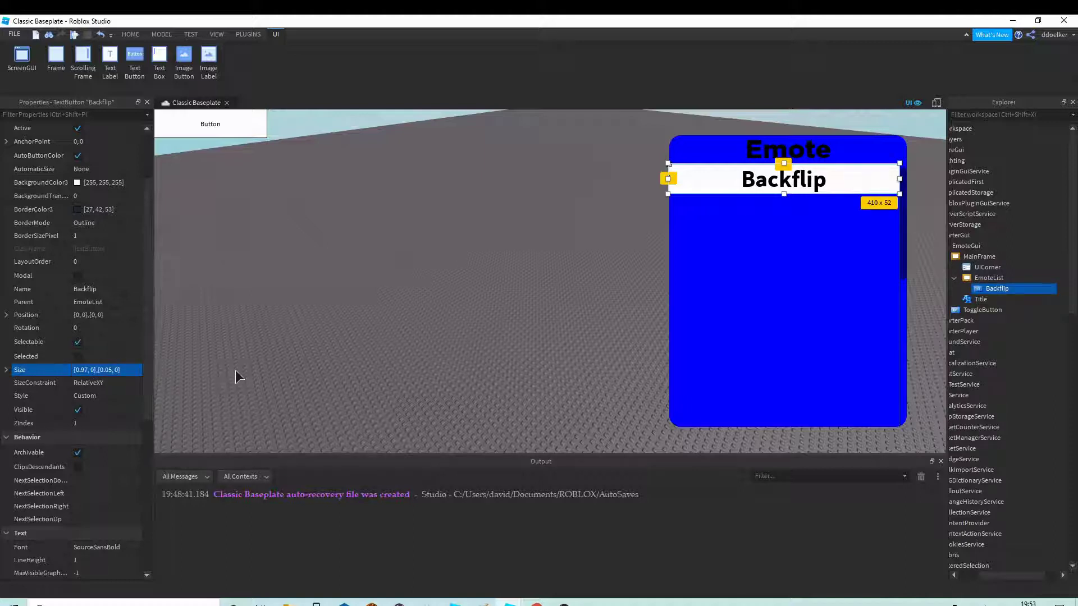
- Add a UICorner to the Backflip button and set its CornerRadius to 0.4, 0
left_click(1017, 290)
type("ui")
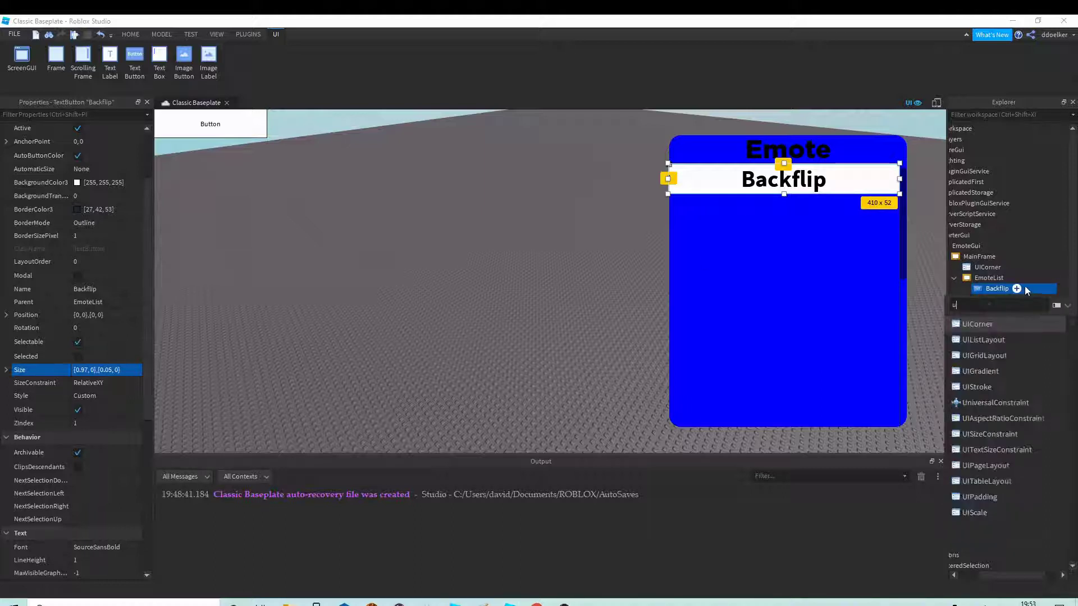
left_click(977, 324)
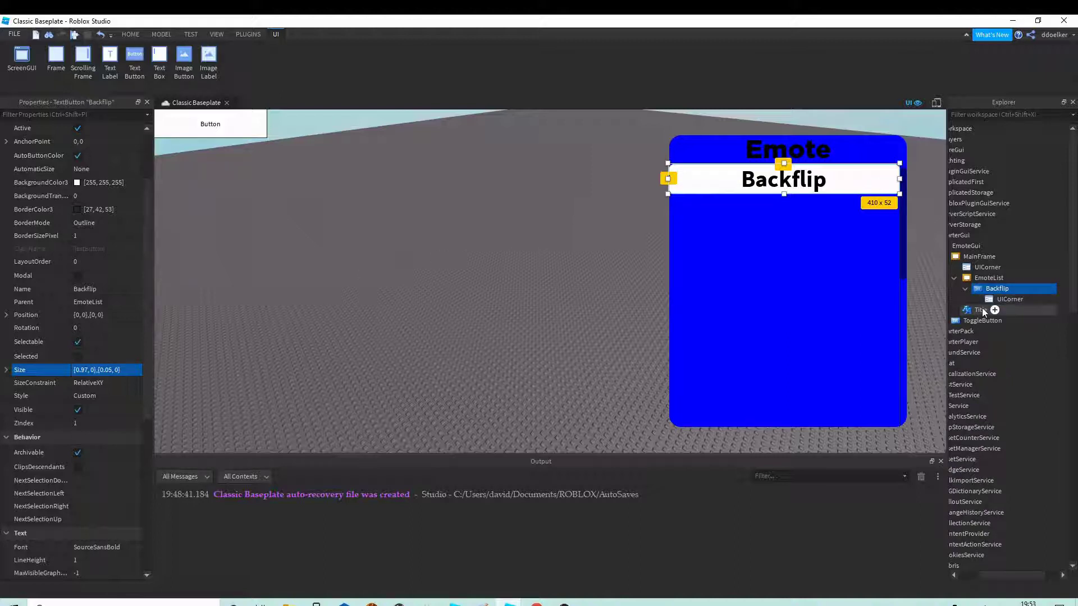
left_click(112, 145)
type(".1")
key("Return")
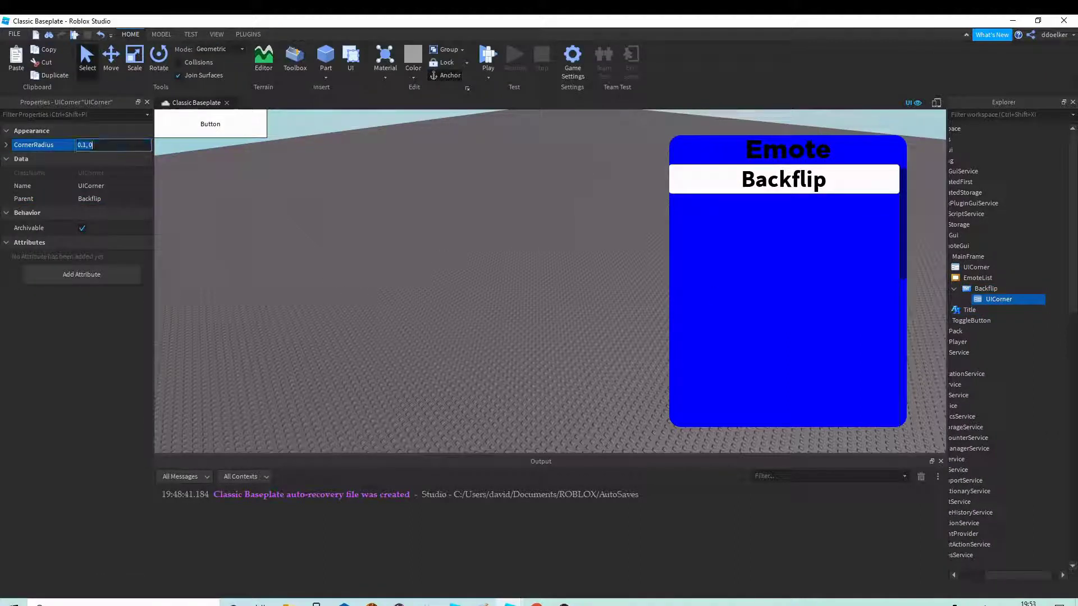
type(".3")
key("Return")
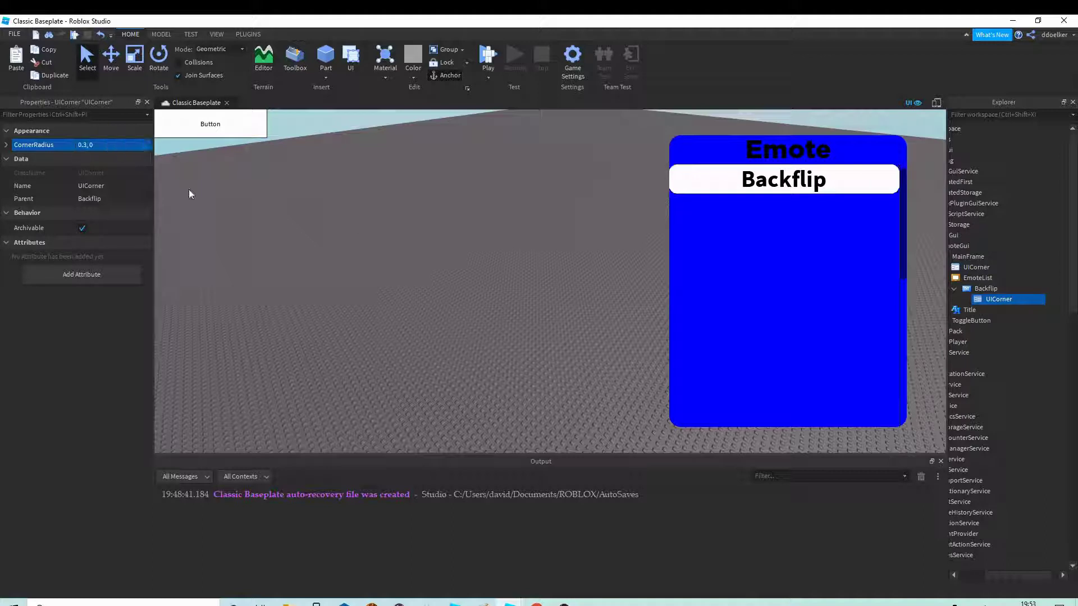
left_click(128, 145)
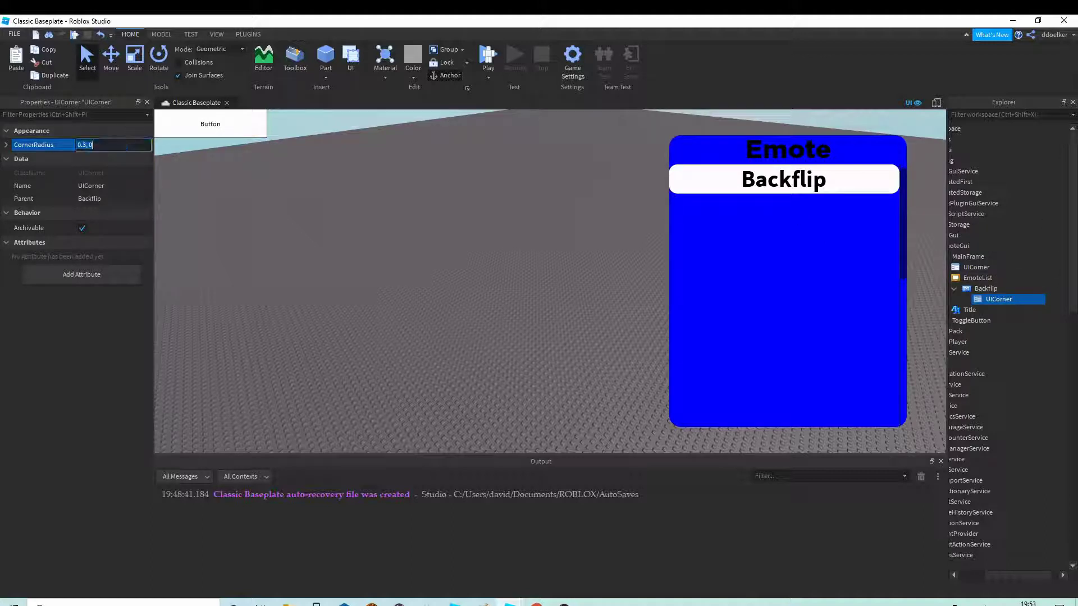
type(".4")
key("Return")
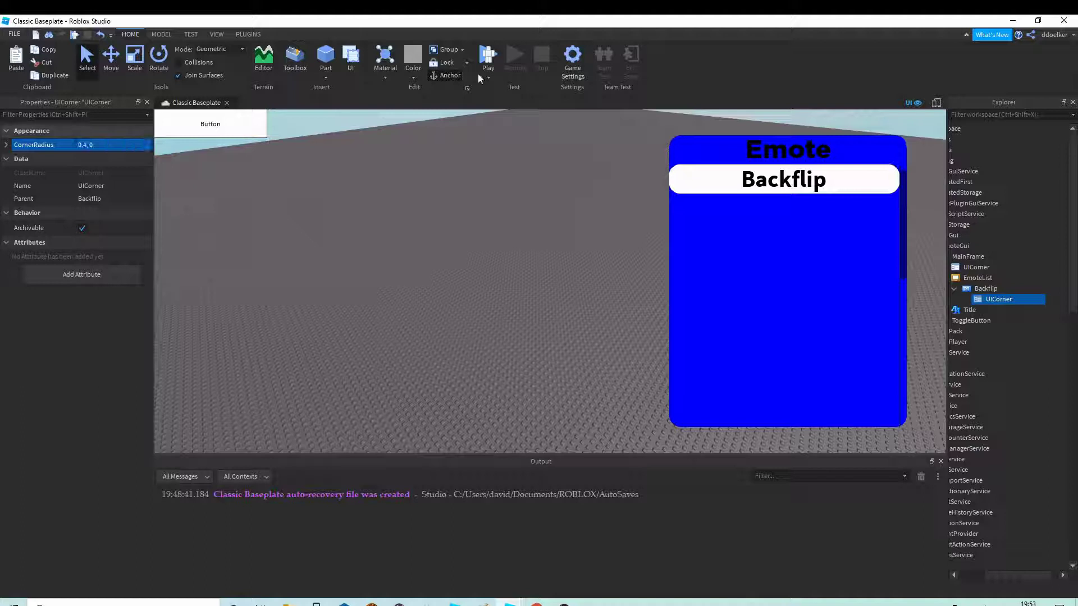
- Change the Backflip button's BackgroundColor3 to green, 0, 255, 0
left_click(986, 287)
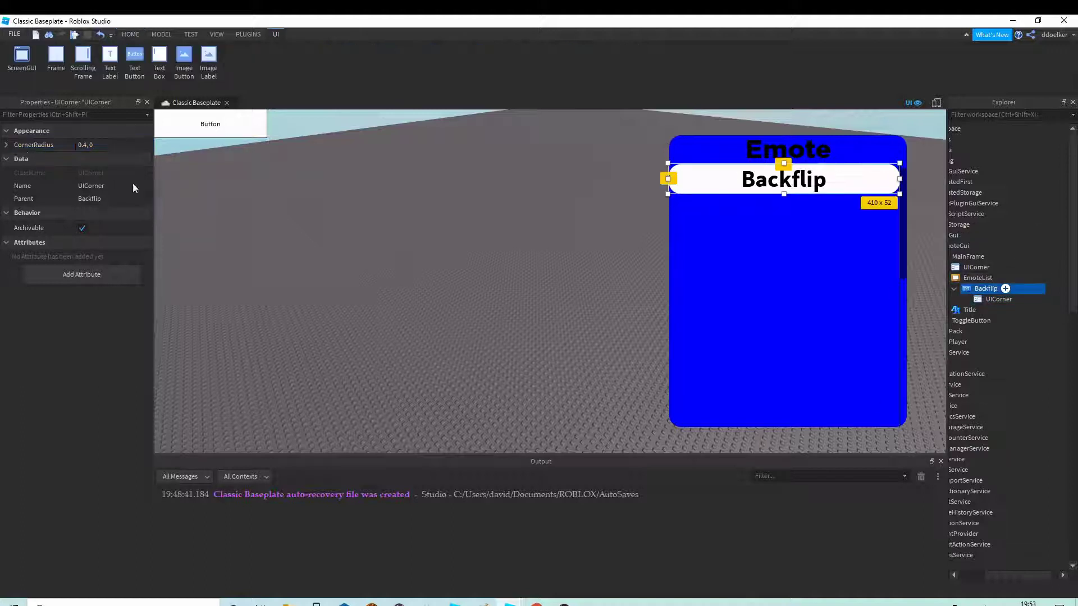
left_click(953, 288)
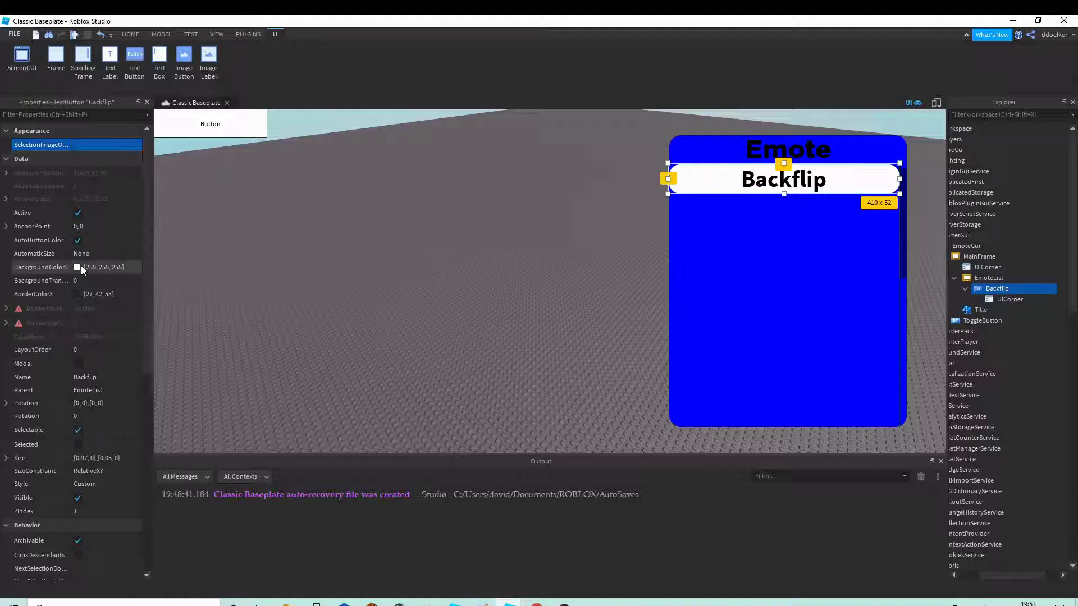
left_click(108, 267)
type("0")
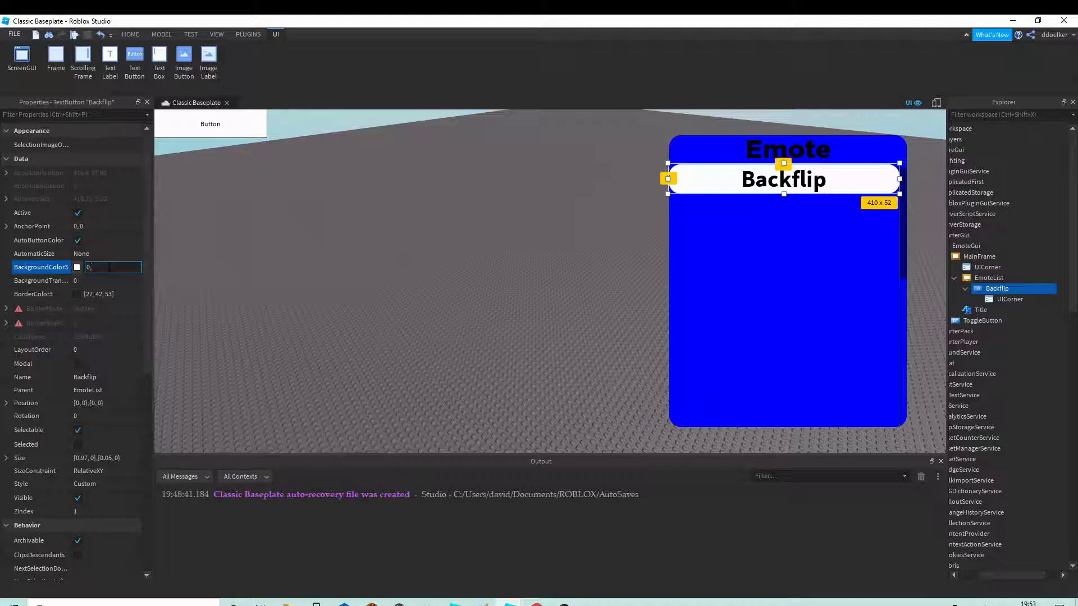
type(", 255, 0")
key("Return")
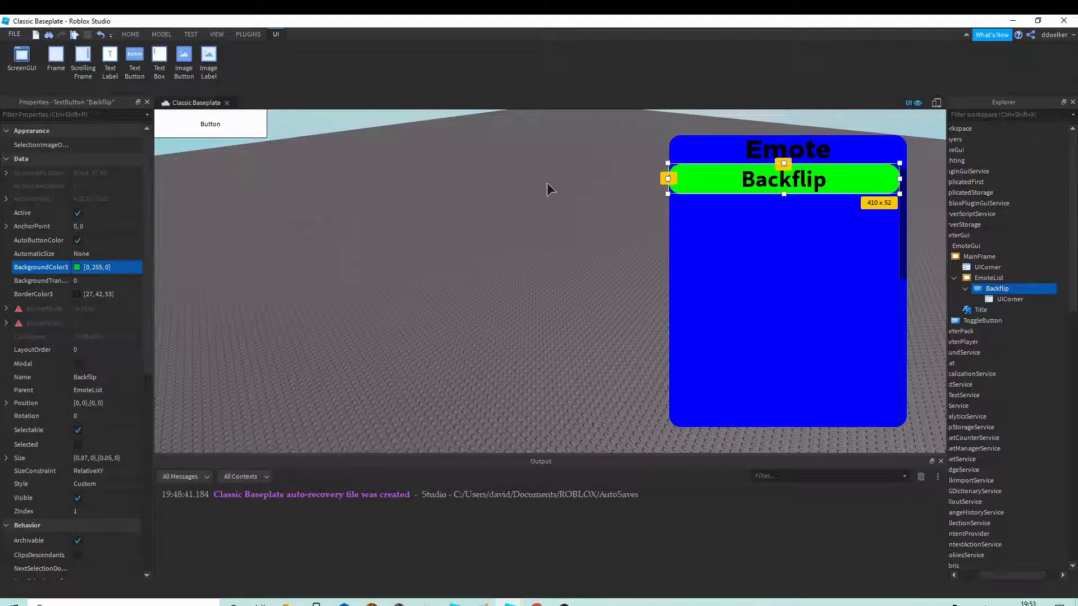
- Insert a RemoteEvent into ReplicatedStorage and rename it EmoteEvent
right_click_drag(428, 293, 449, 289)
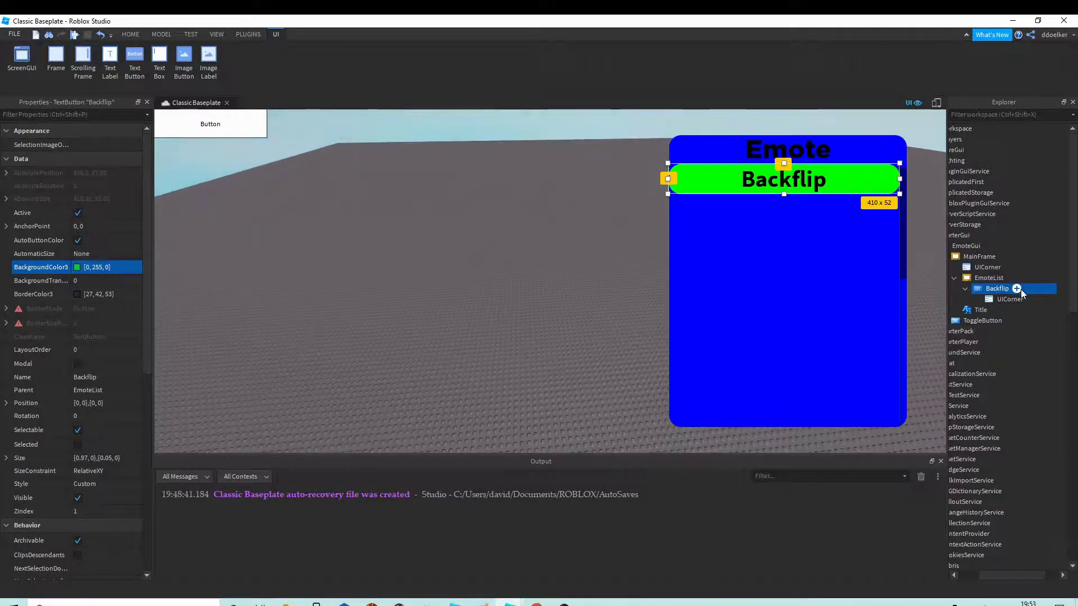
left_click(964, 194)
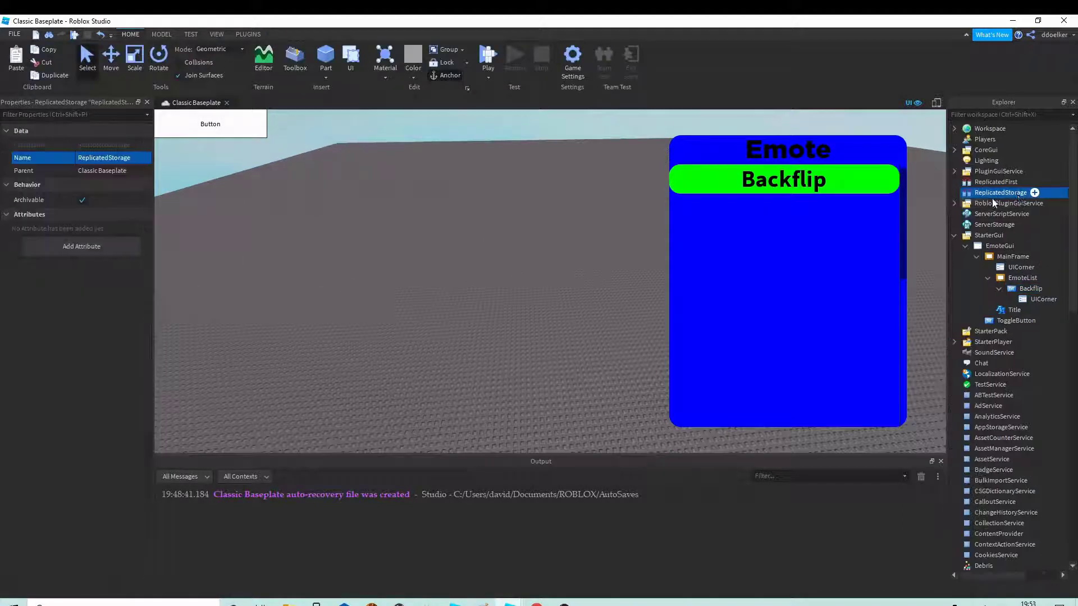
left_click(1034, 192)
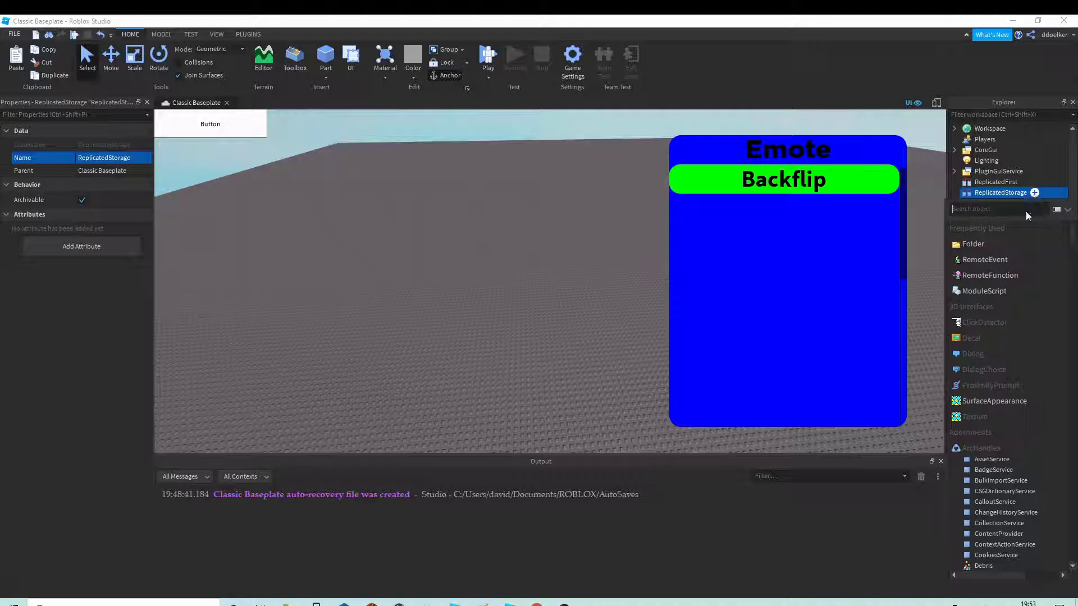
left_click(990, 260)
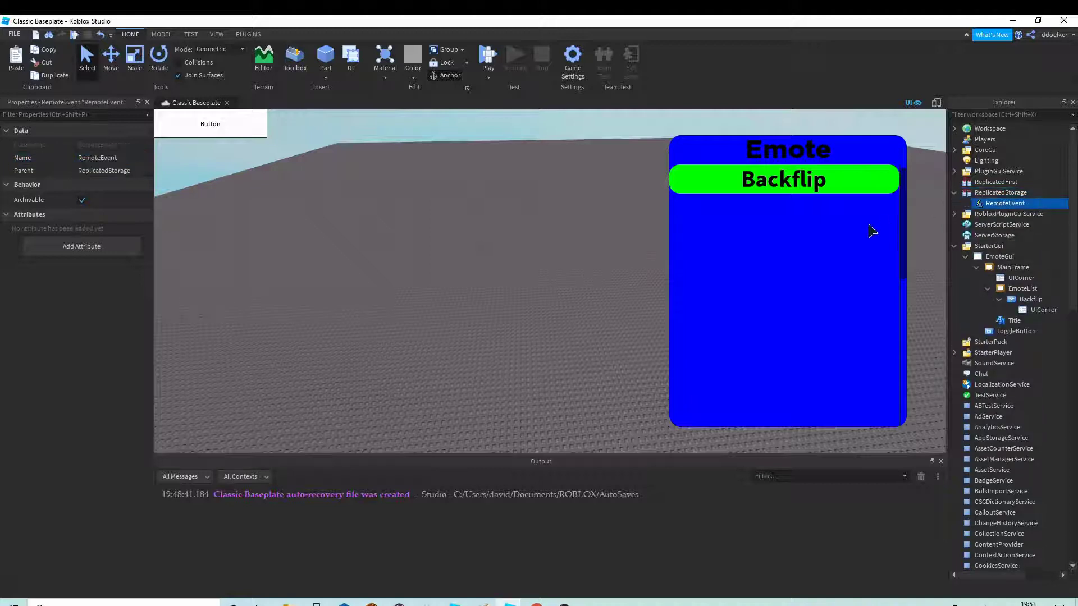
key("F2")
type("EmoteEvent")
key("Return")
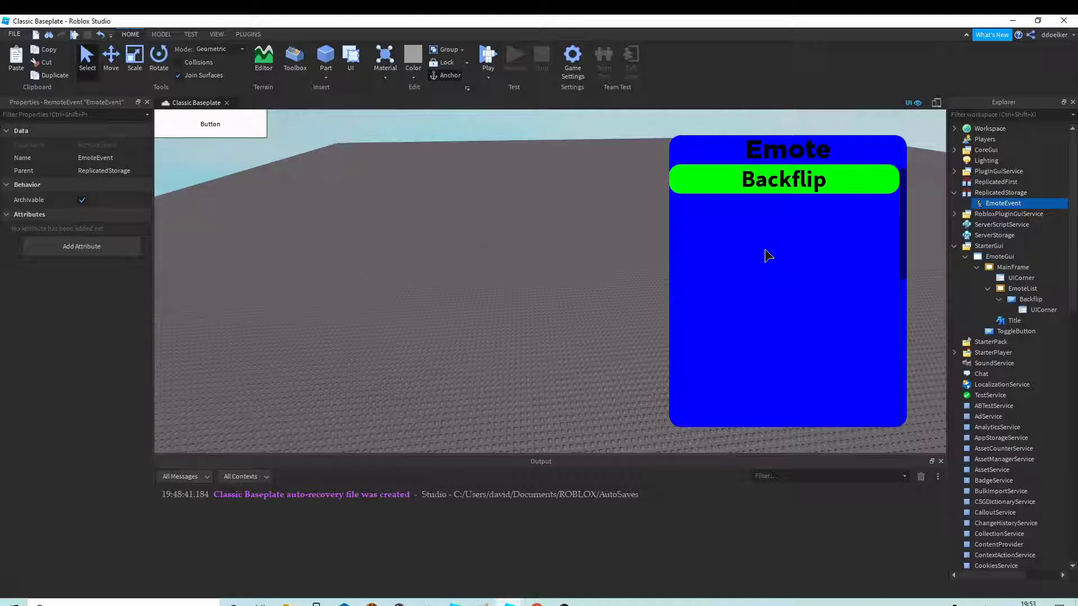
- Add a Folder inside EmoteGui and rename it Anims
left_click(1008, 257)
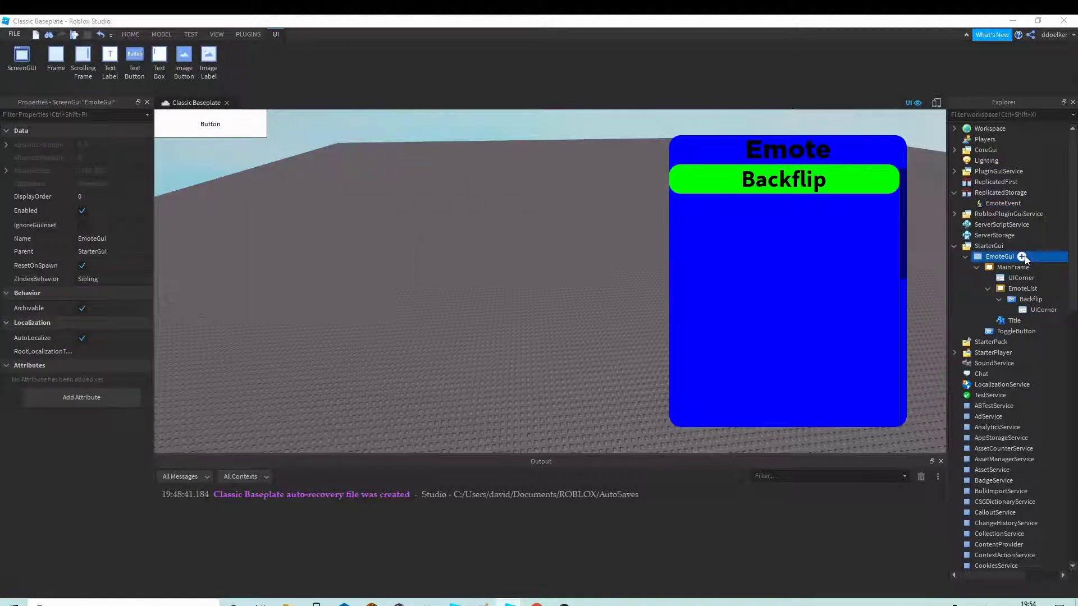
left_click(1021, 257)
type("fo")
left_click(985, 298)
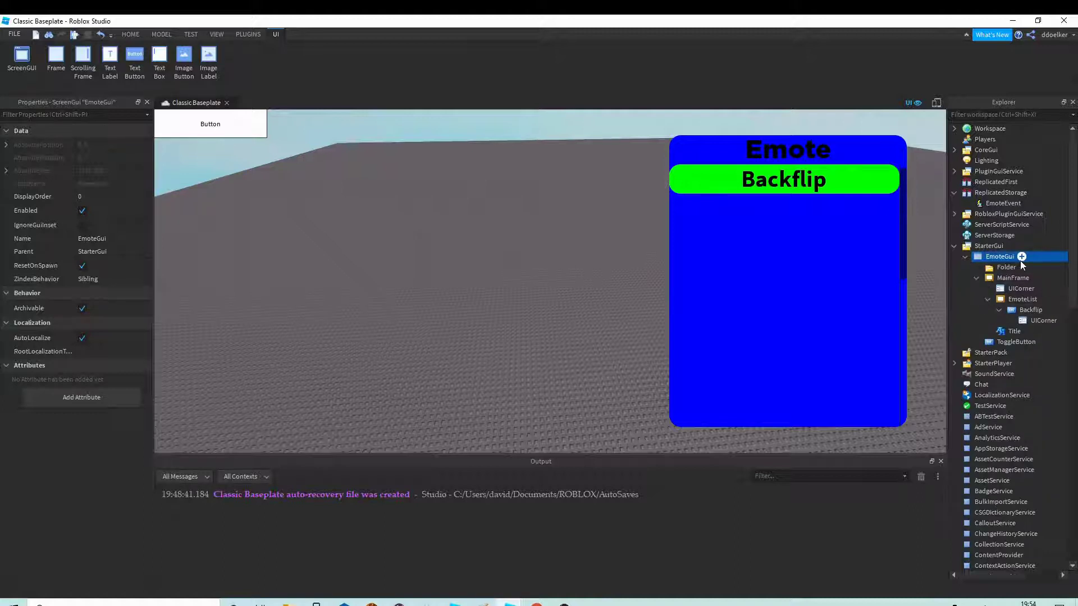
double_click(1001, 267)
type("Anims")
key("Return")
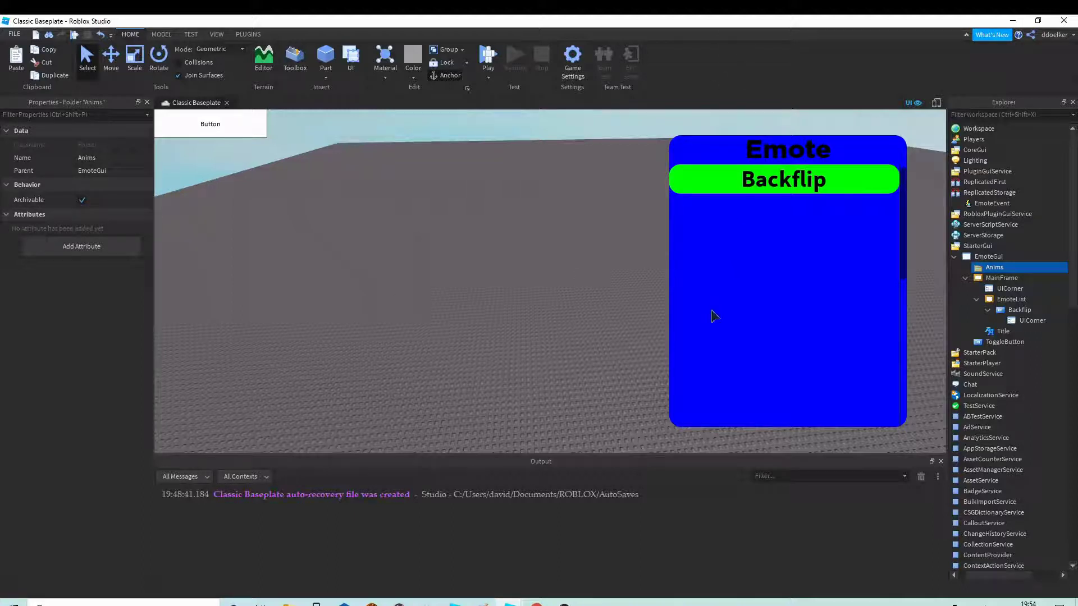
- Insert an Animation object into the Anims folder and rename it Backflip
key("ctrl+i")
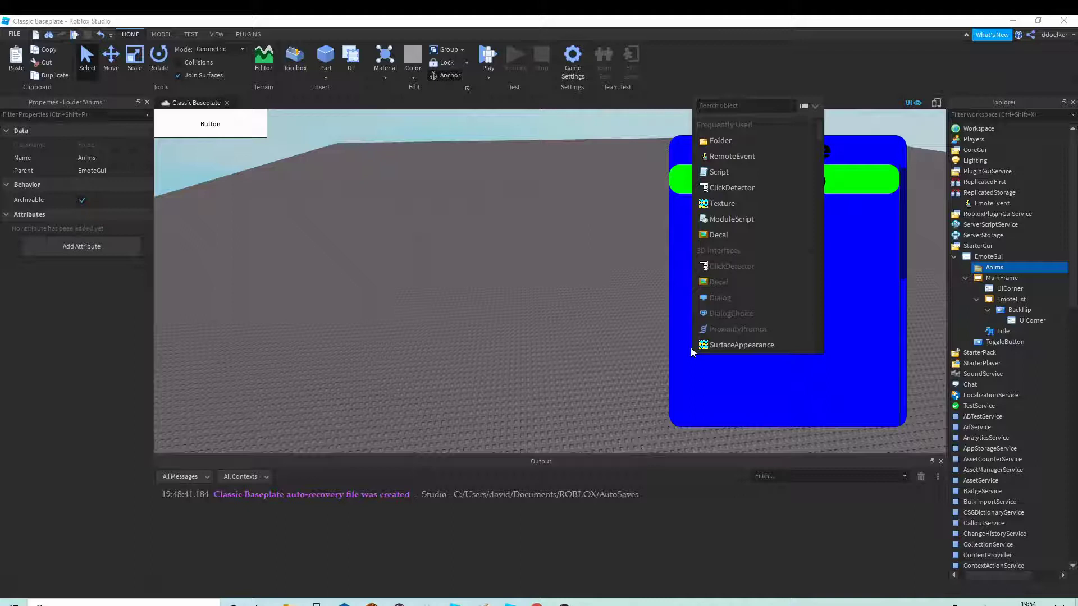
type("Animation")
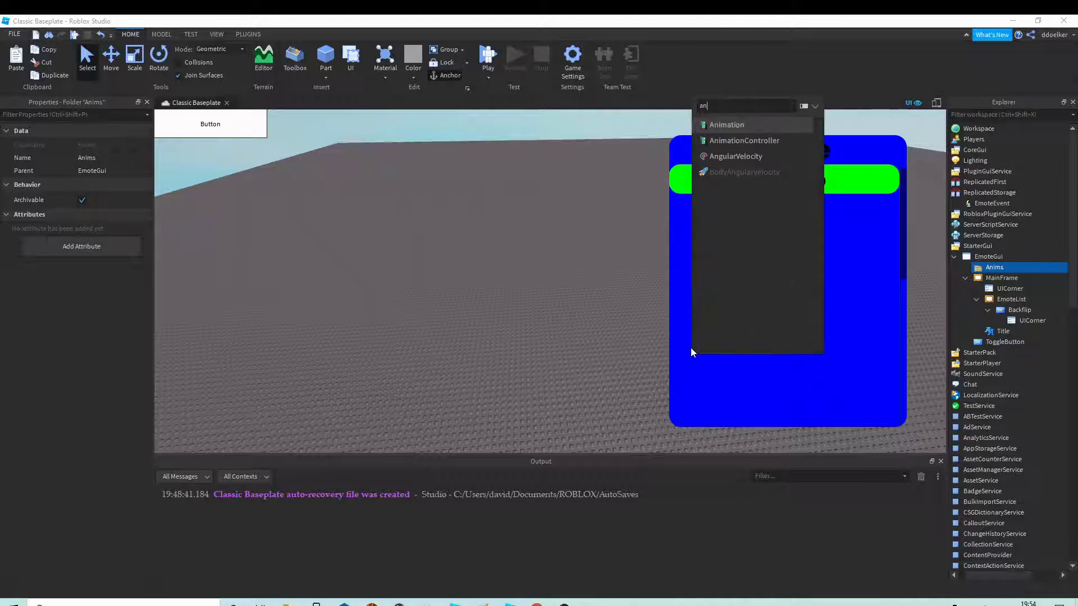
key("Return")
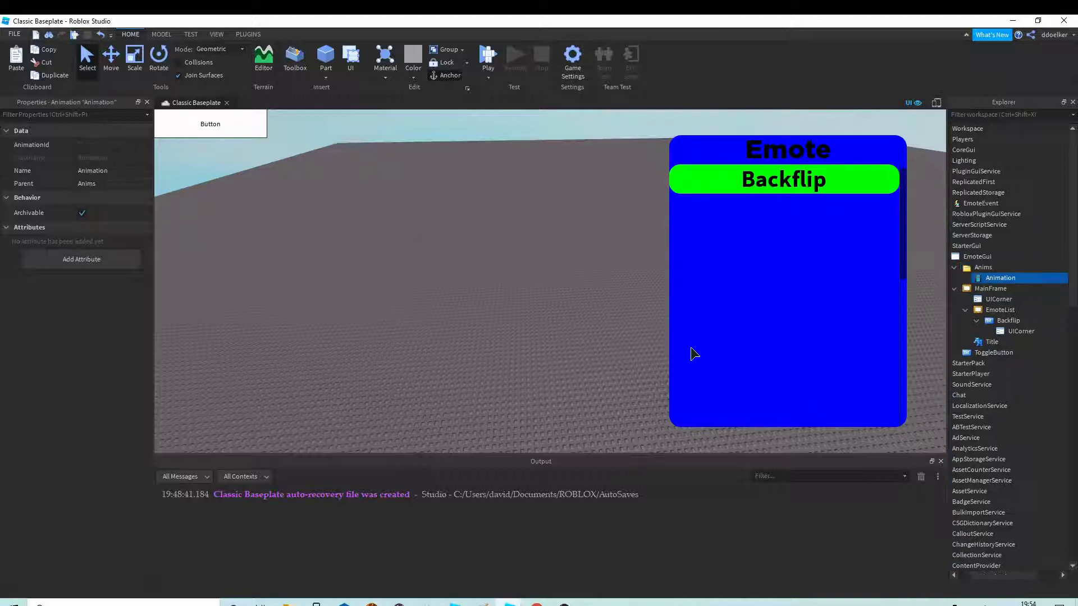
key("F2")
type("Backflip")
key("Return")
- Disable the EmoteGui ScreenGui so it is hidden from the viewport
right_click_drag(513, 290, 517, 291)
left_click(977, 256)
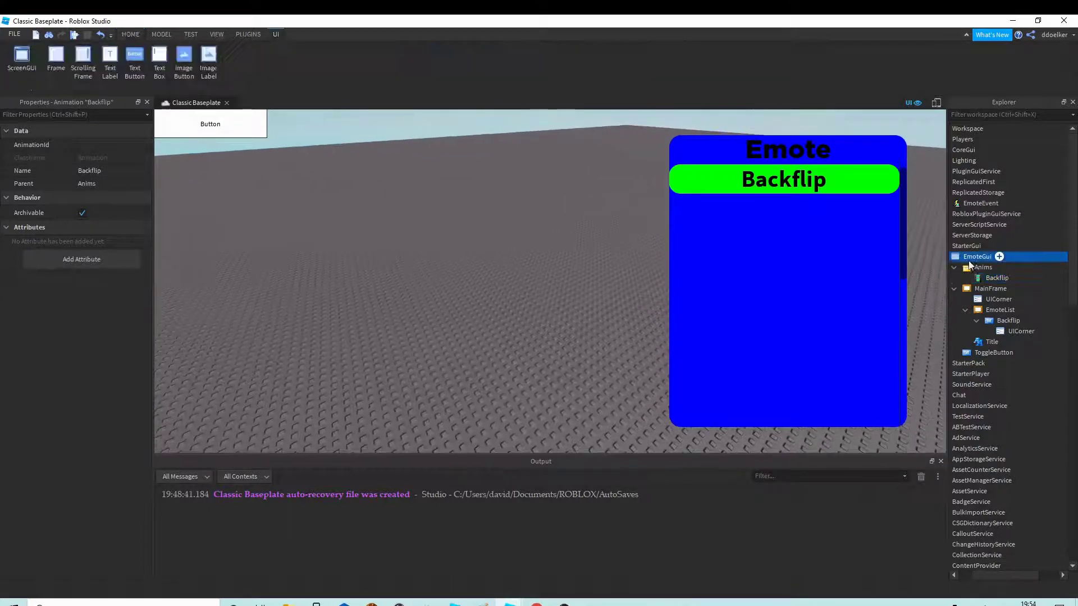
left_click(83, 211)
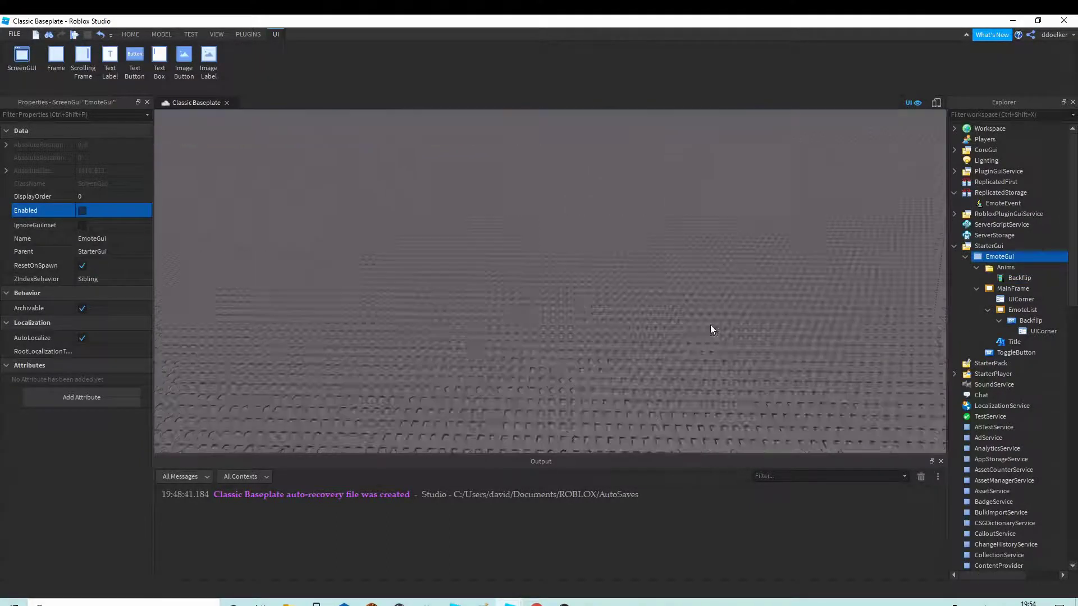
- Build an R15 Block Rig on the baseplate with the Rig Builder
right_click_drag(710, 324, 709, 324)
left_click(391, 216)
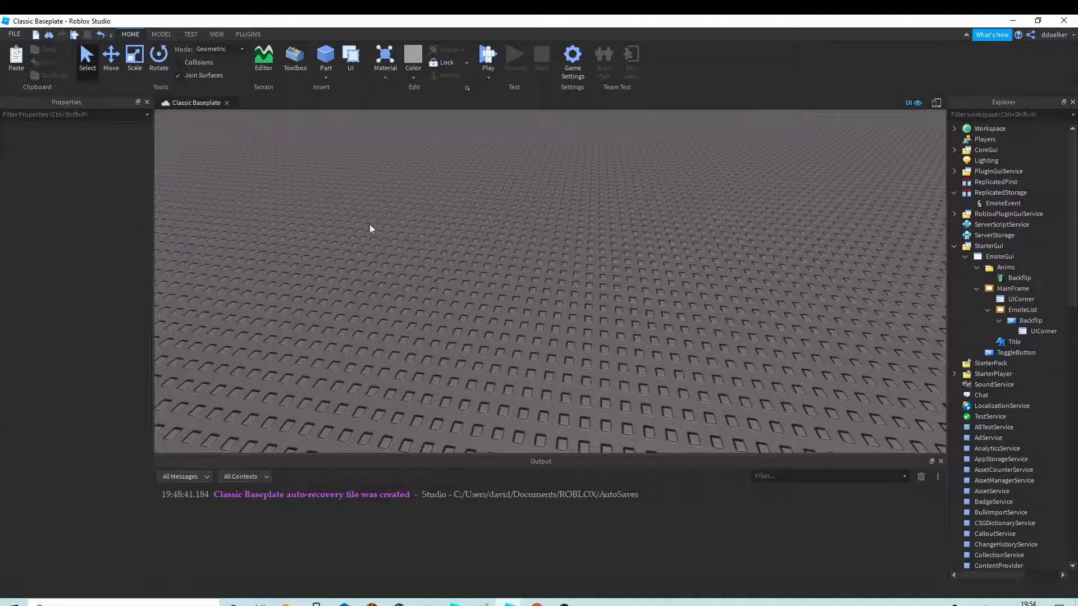
left_click(256, 35)
left_click(419, 72)
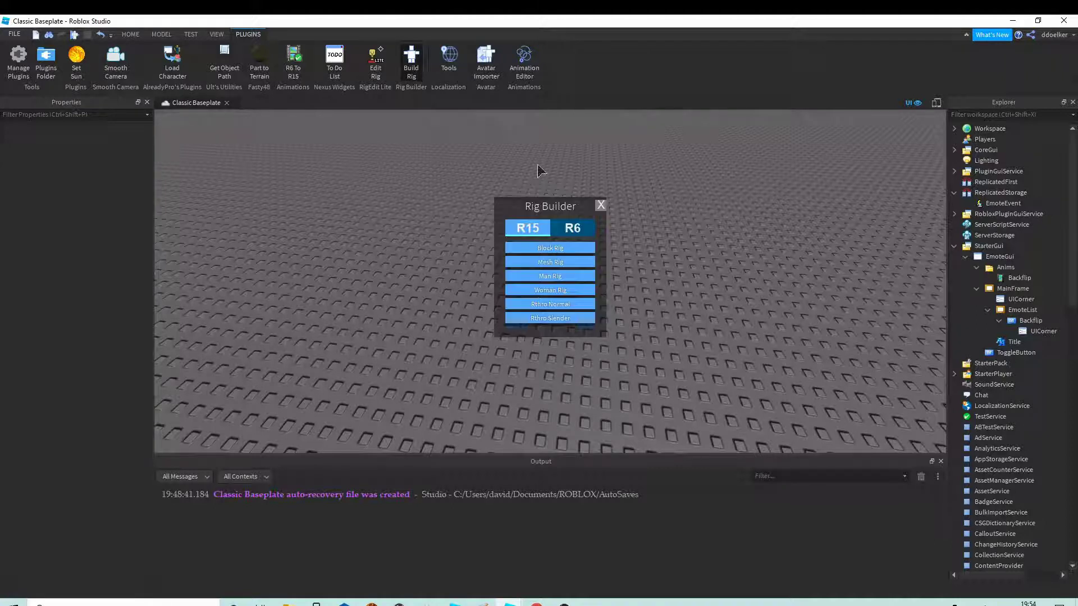
left_click(555, 248)
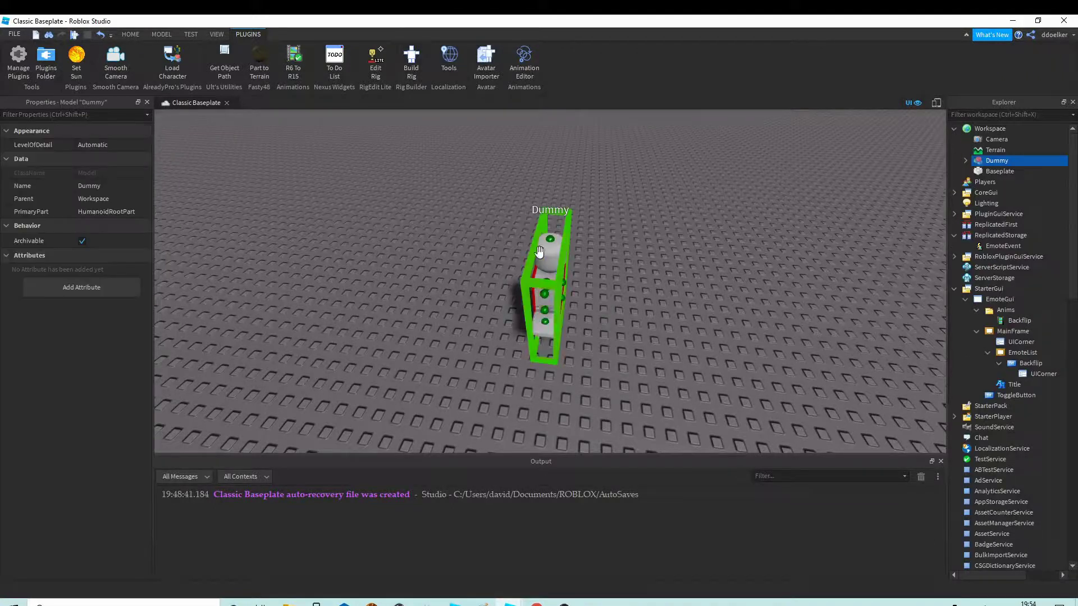
- Open the Animation Editor on the Dummy rig and create a new animation named Bckflip
key("f")
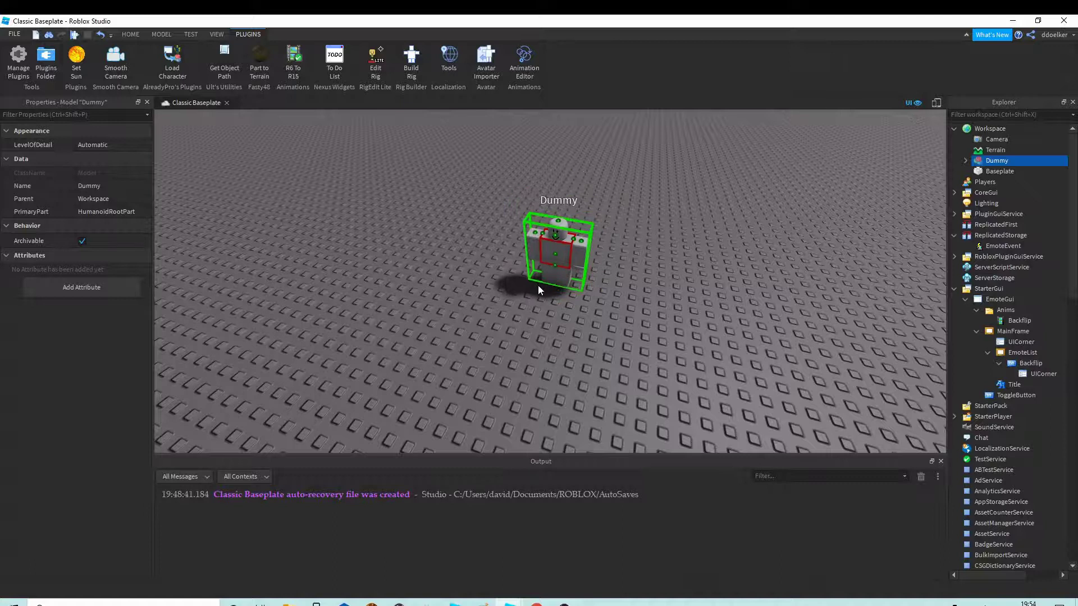
key("f")
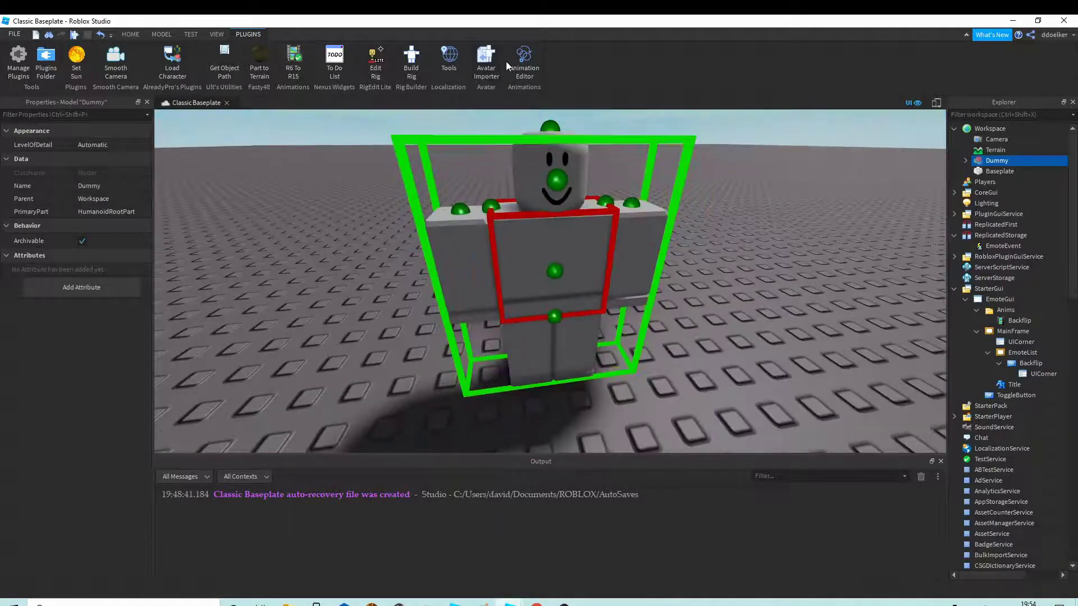
left_click(511, 63)
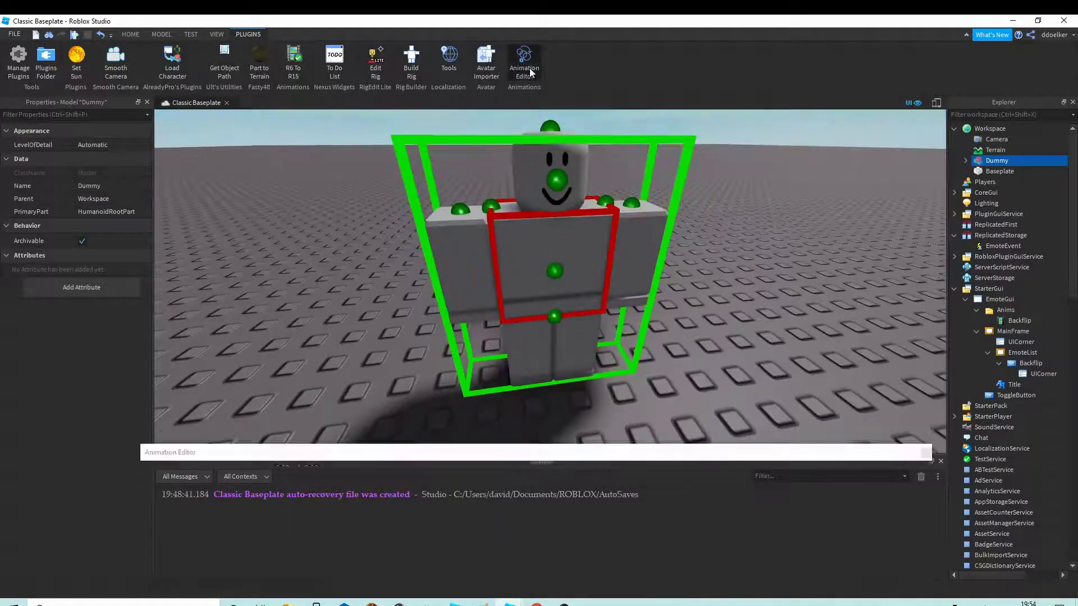
left_click(588, 278)
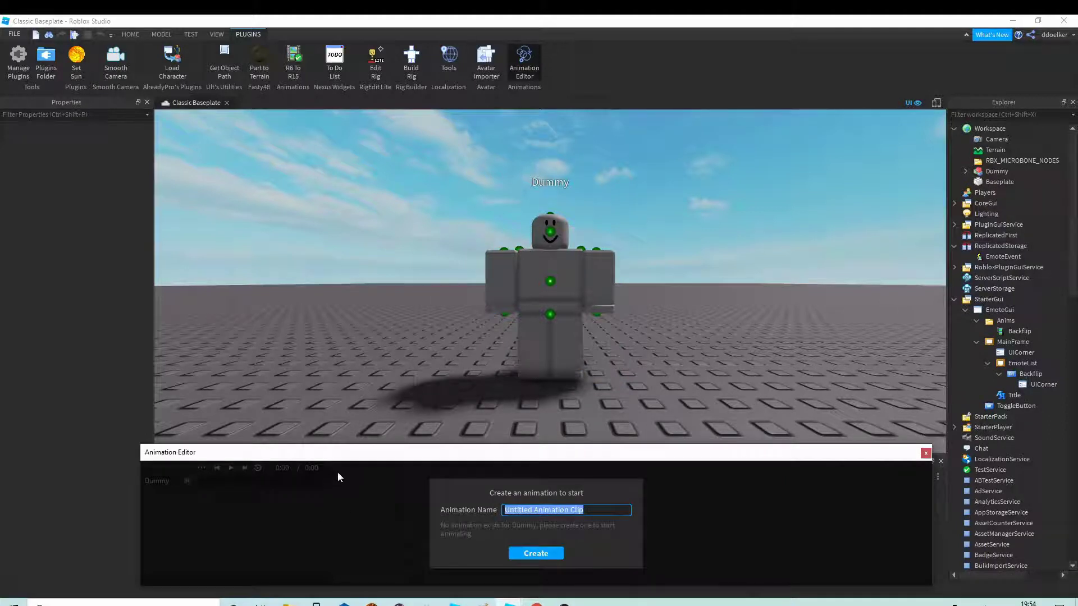
type("Bckflip")
key("Return")
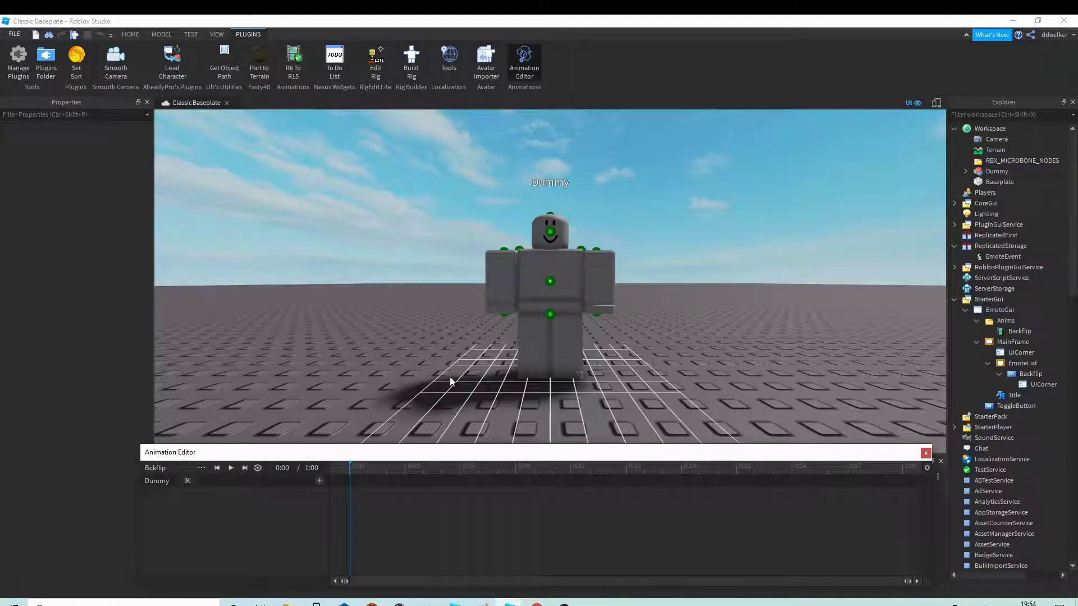
- Set the Bckflip animation's timeline length to 2:00
scroll(497, 354, "down", 5)
right_click_drag(491, 351, 490, 351)
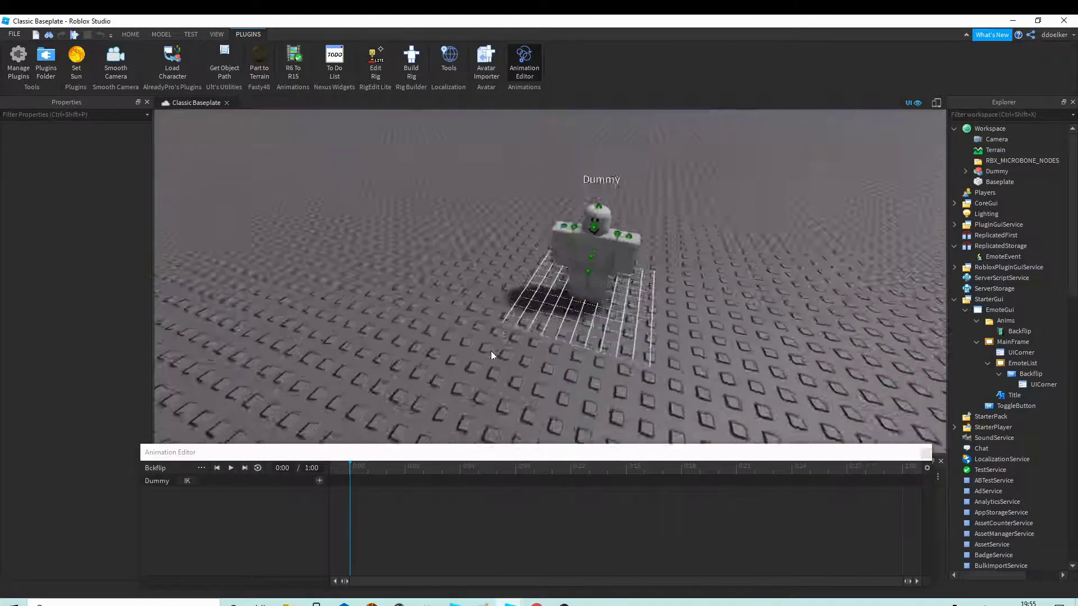
scroll(312, 425, "down", 5)
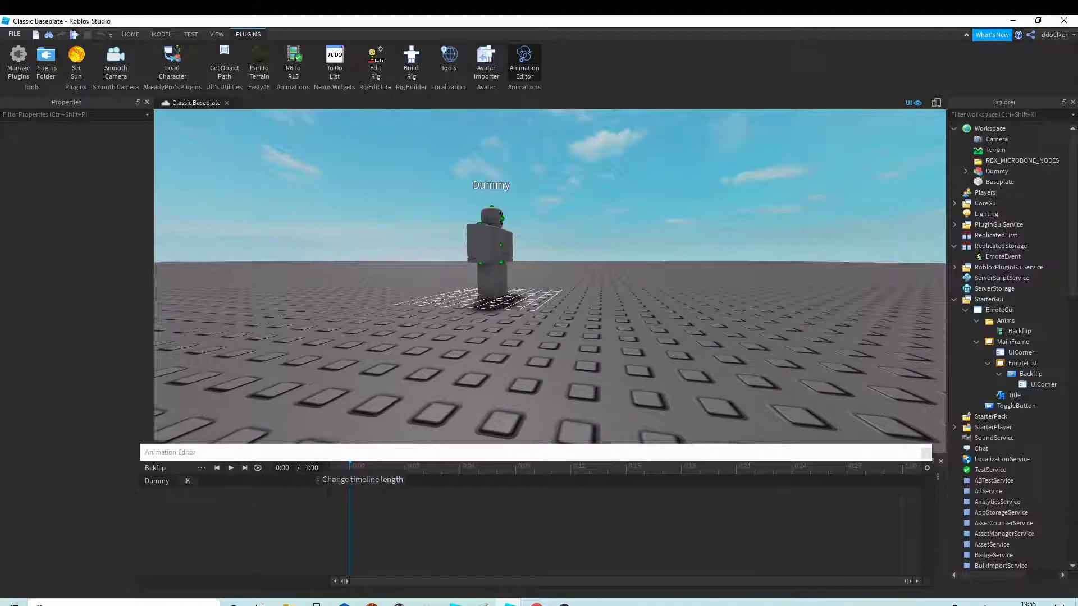
left_click(301, 469)
type("2:00")
key("Return")
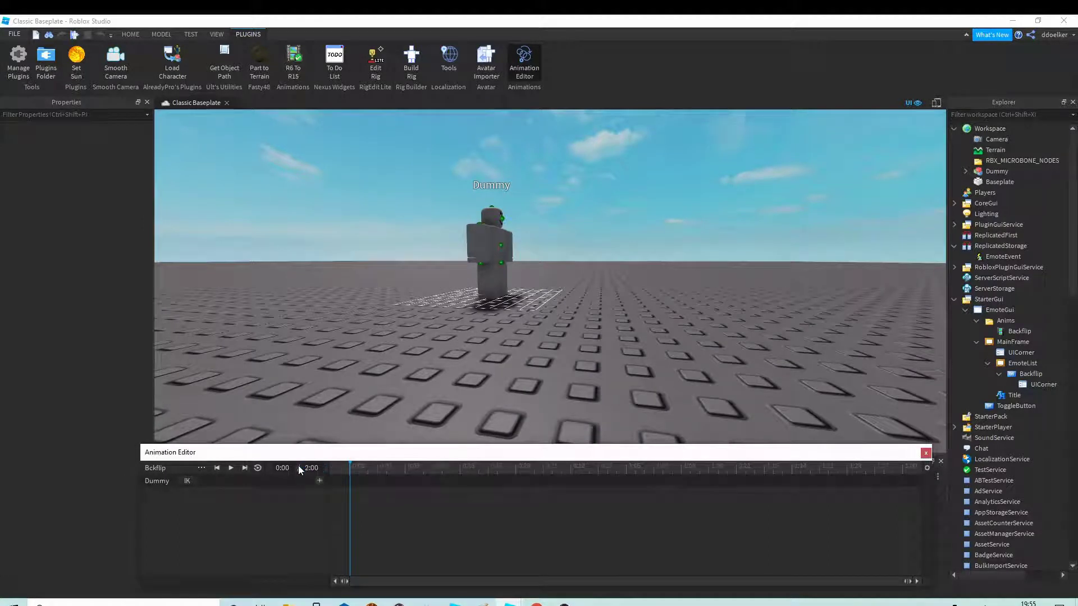
right_click_drag(665, 257, 632, 299)
scroll(631, 299, "up", 5)
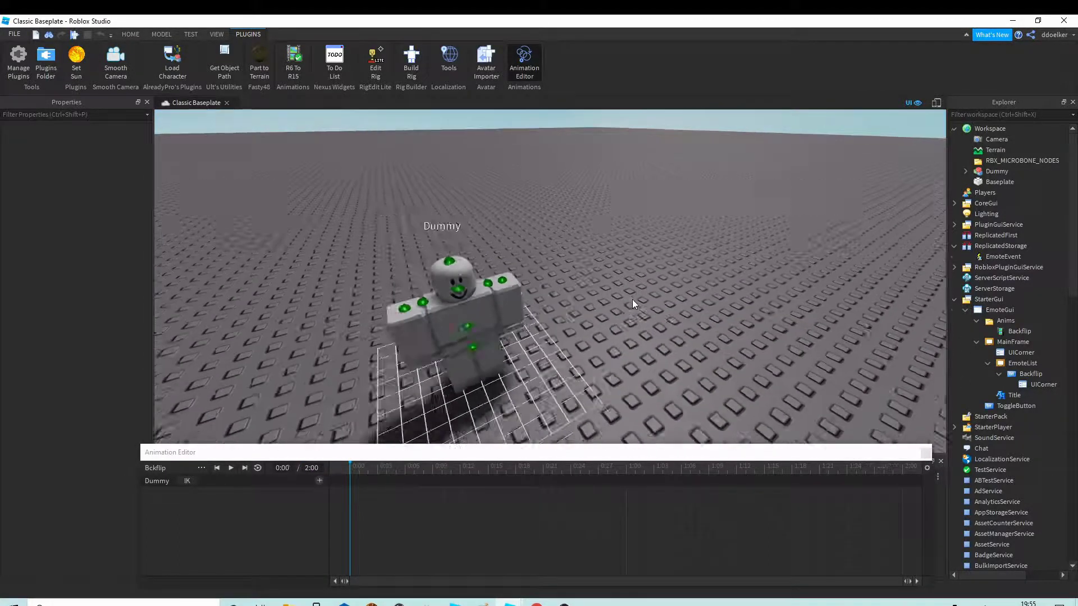
scroll(632, 299, "down", 5)
scroll(632, 298, "up", 8)
scroll(632, 298, "down", 6)
scroll(632, 298, "up", 2)
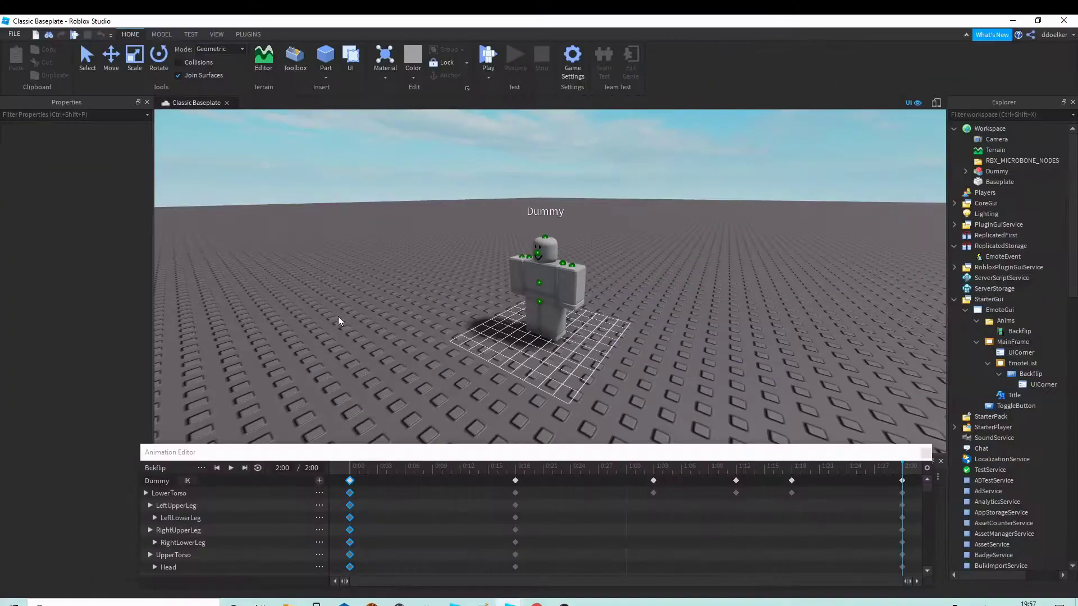
- Play the Bckflip animation on the Dummy from the start of the timeline to preview the motion
key("d")
key("a")
key("d")
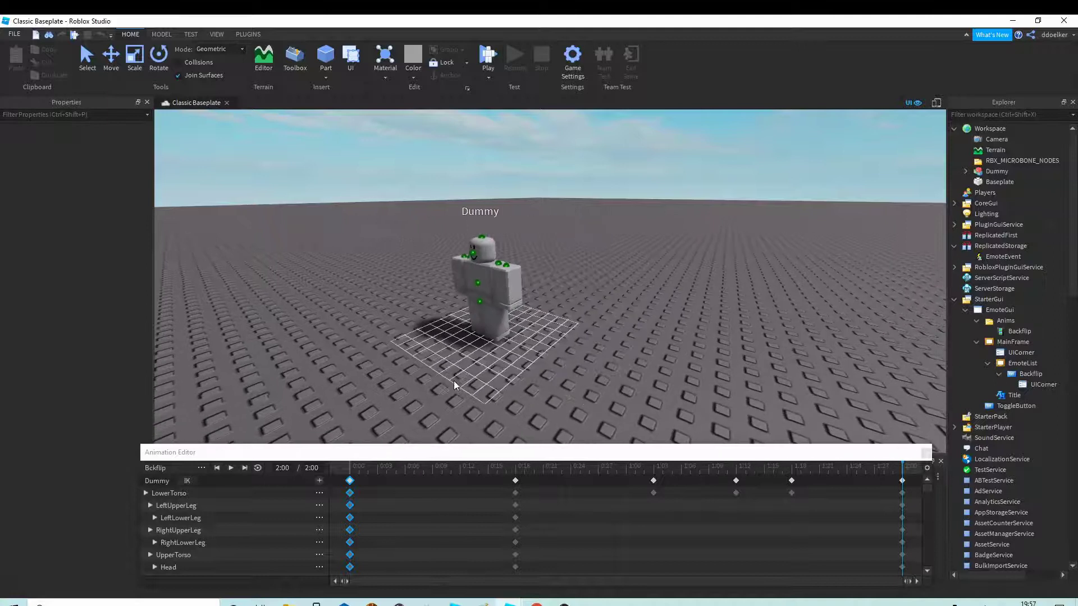
right_click_drag(429, 373, 490, 341)
left_click(346, 475)
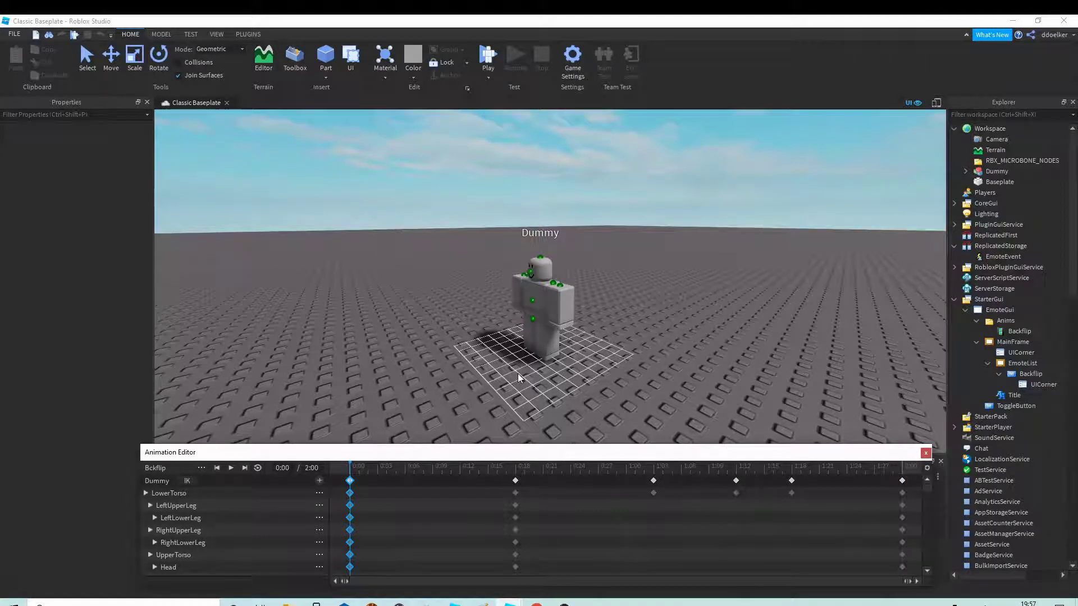
right_click_drag(776, 265, 784, 238)
right_click_drag(786, 242, 786, 243)
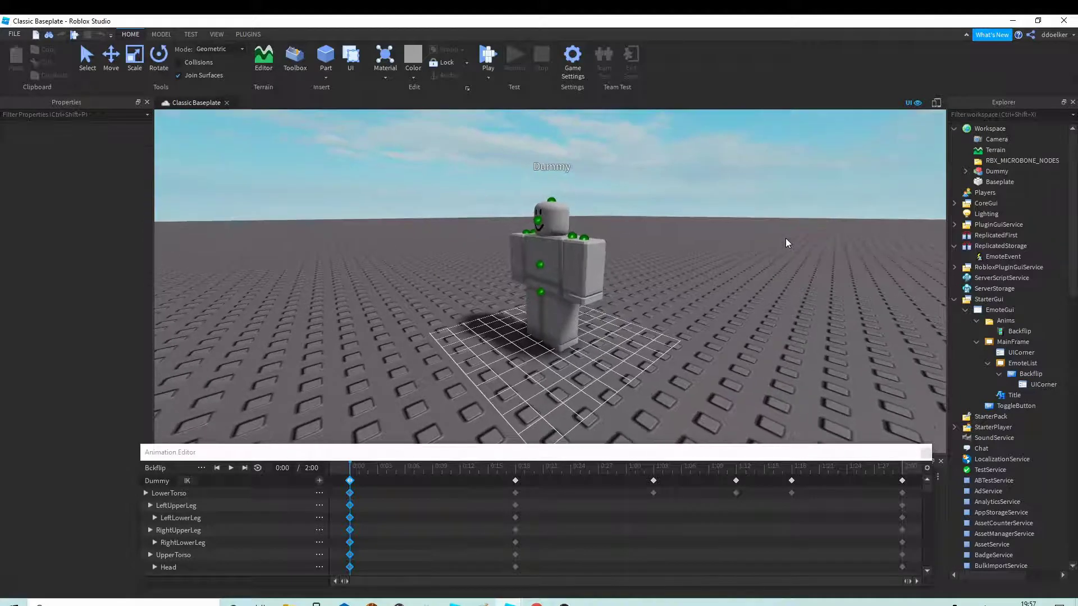
key("space")
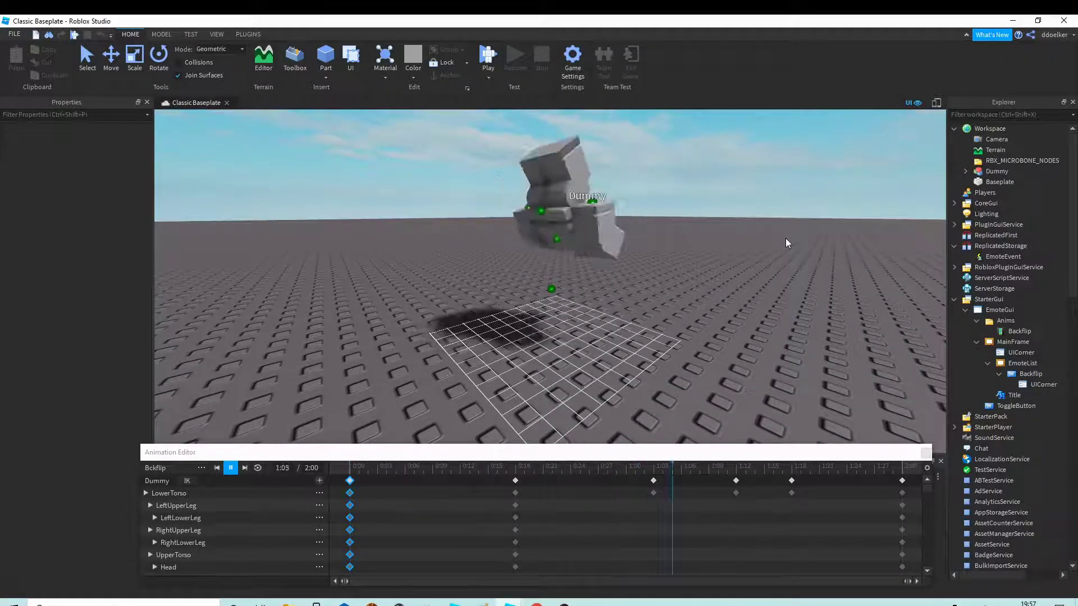
right_click_drag(768, 249, 726, 278)
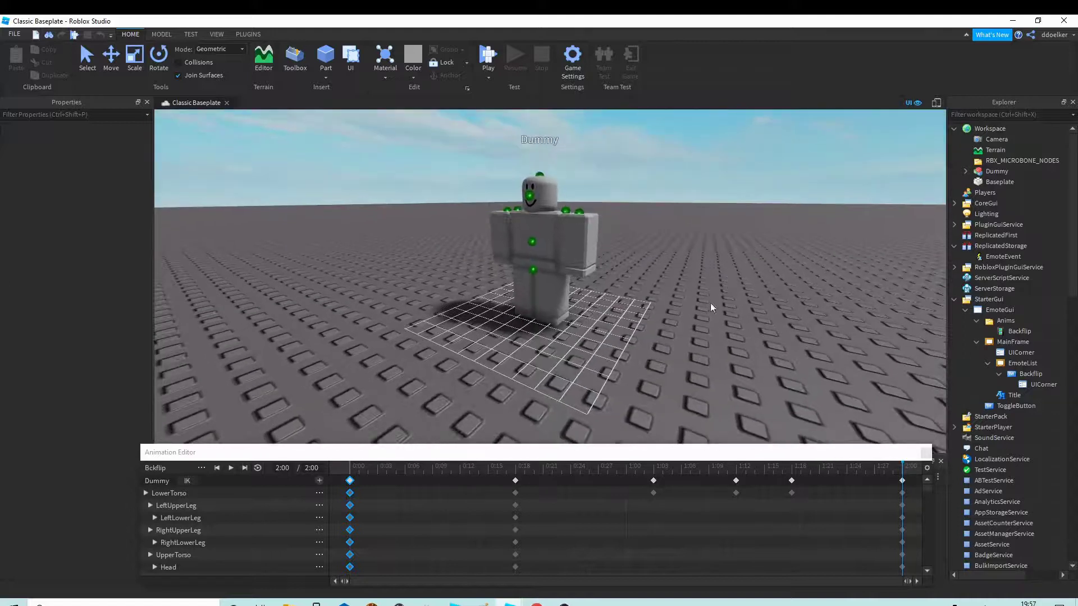
- Set the Bckflip animation's priority to Action
left_click(201, 468)
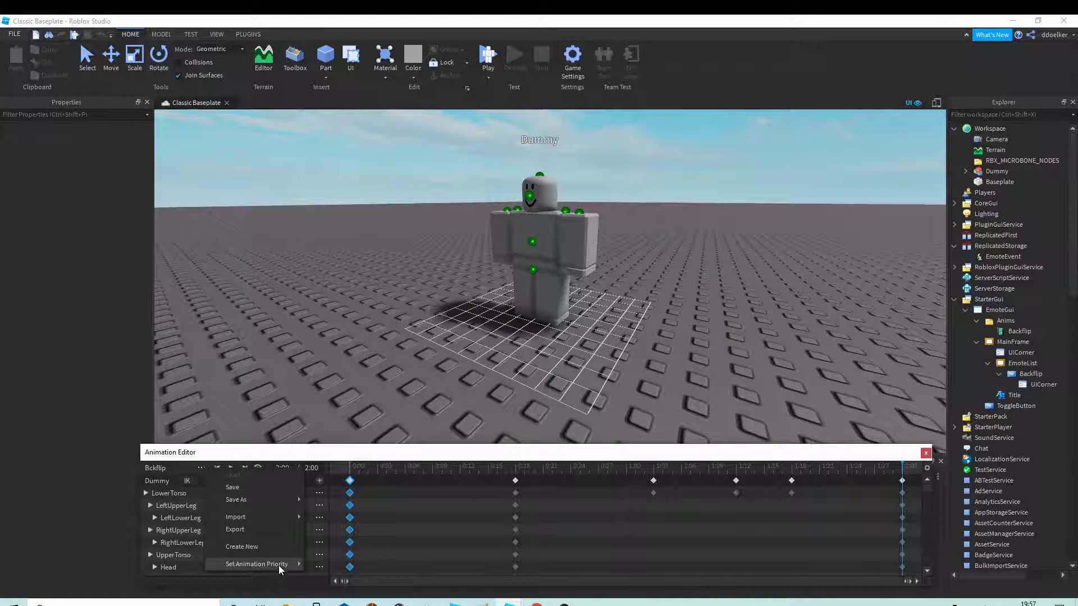
mouse_move(278, 565)
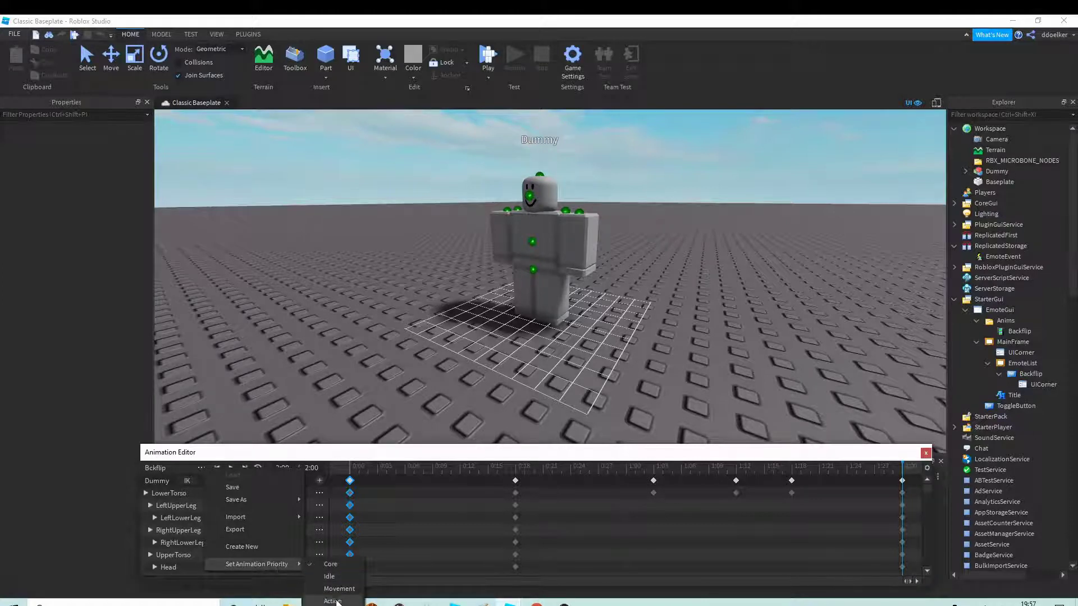
left_click(336, 600)
- Export the Bckflip animation as a Roblox asset with the description plokjhgfds, and copy its asset ID
left_click(200, 468)
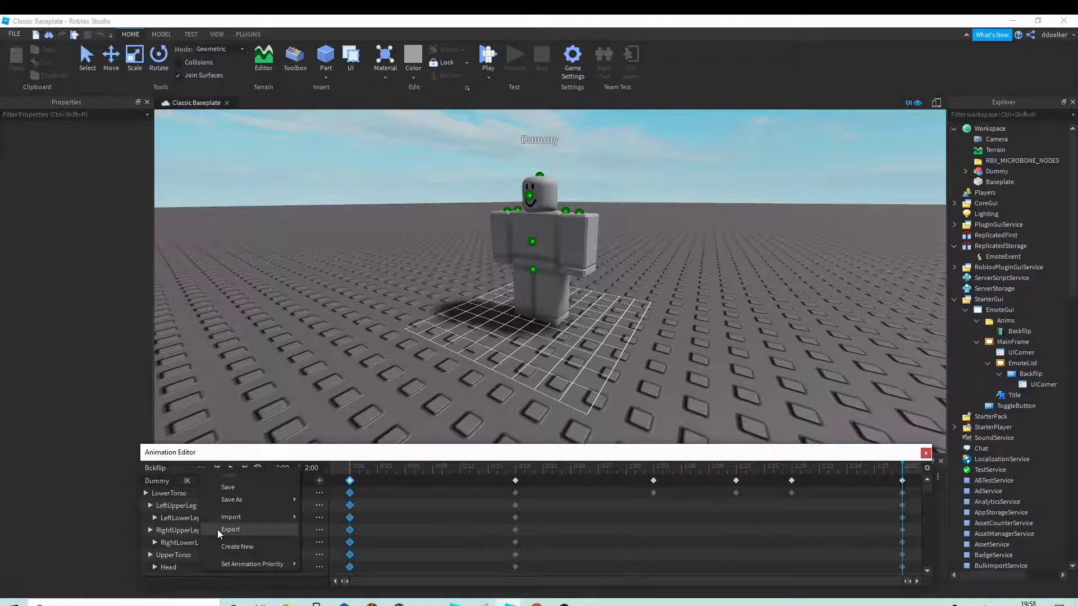
left_click(218, 530)
left_click(623, 219)
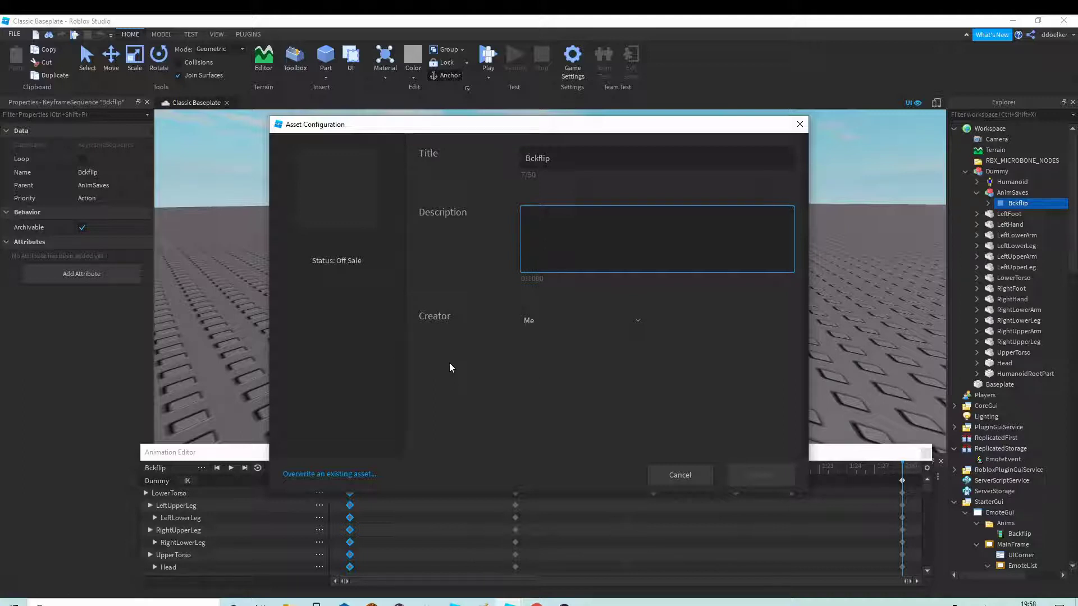
type("plokjhgfds")
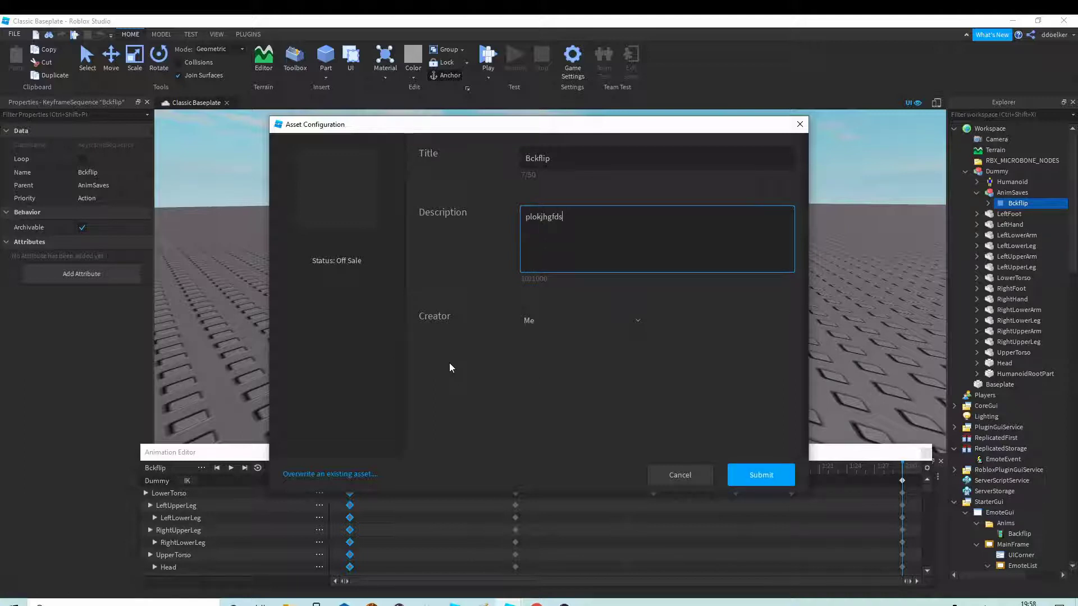
left_click(755, 477)
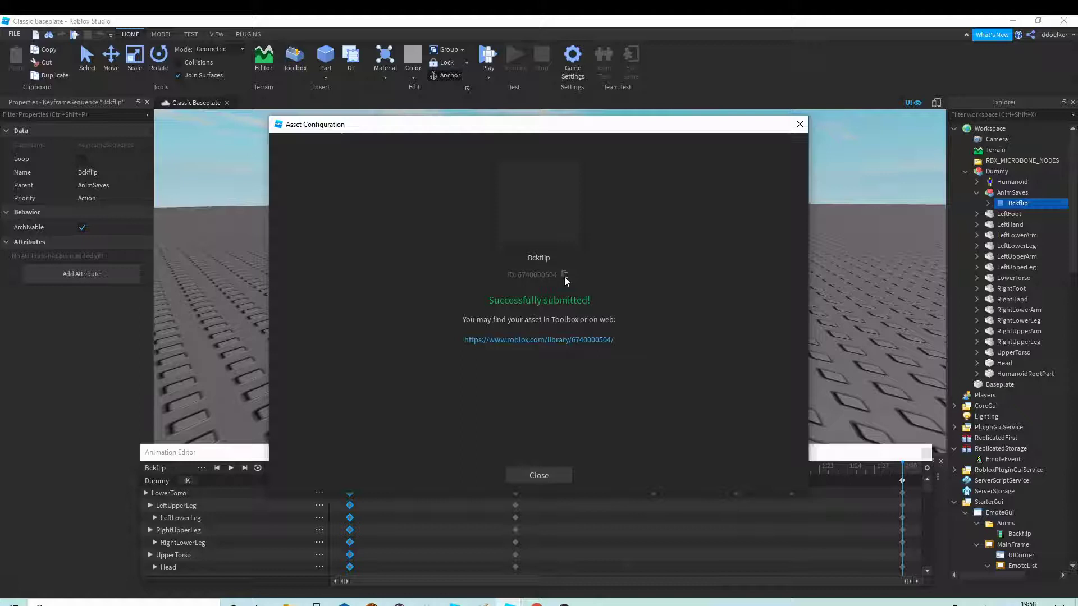
left_click(564, 274)
left_click(564, 273)
left_click(554, 482)
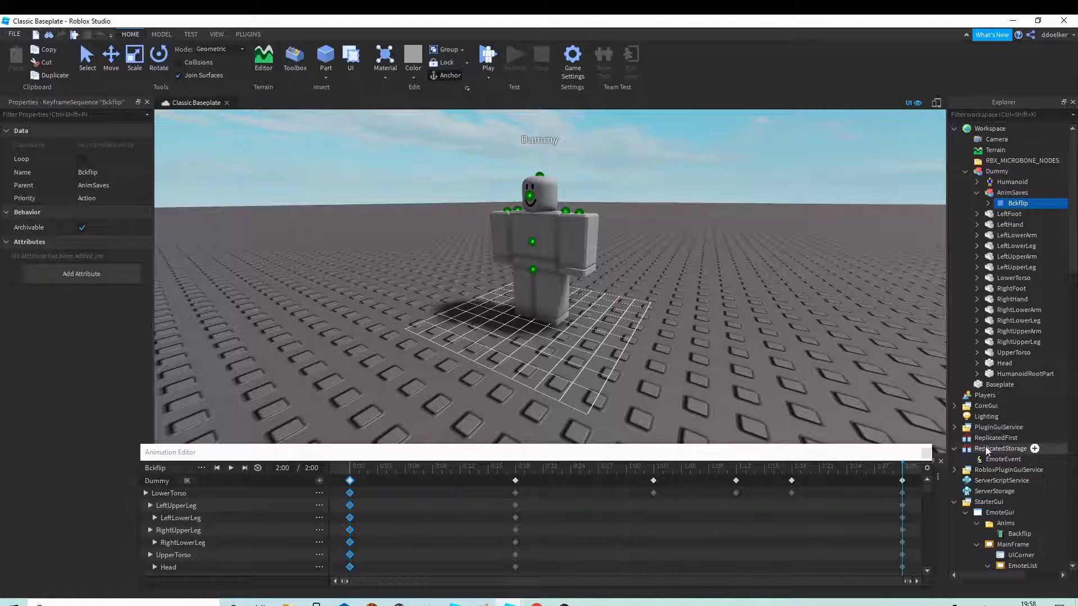
- Set the AnimationId of the Backflip animation in the Anims folder to the copied asset ID
scroll(1005, 483, "down", 3)
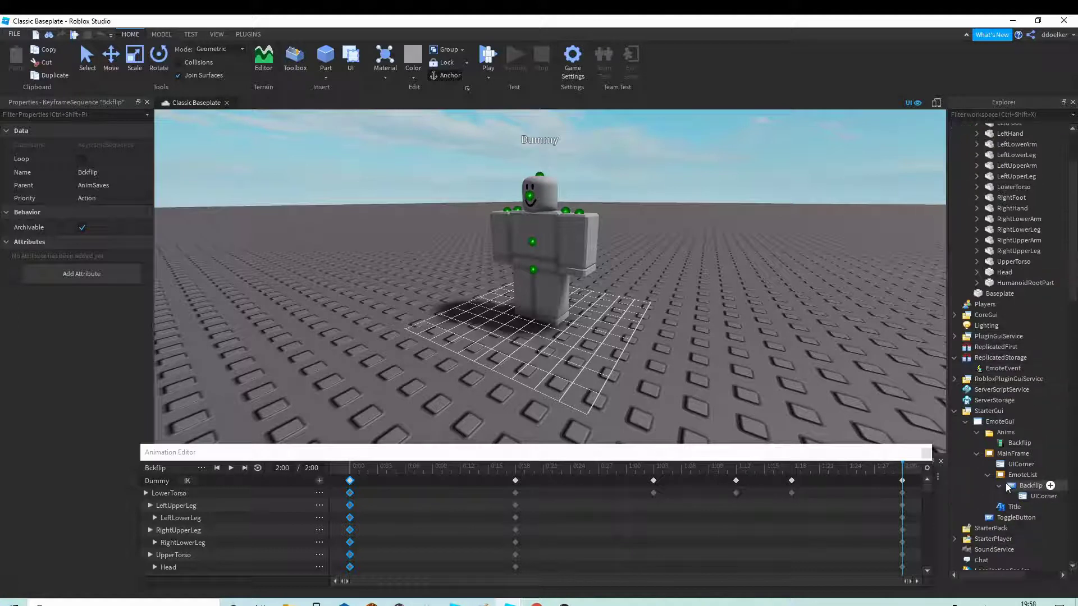
left_click(1003, 445)
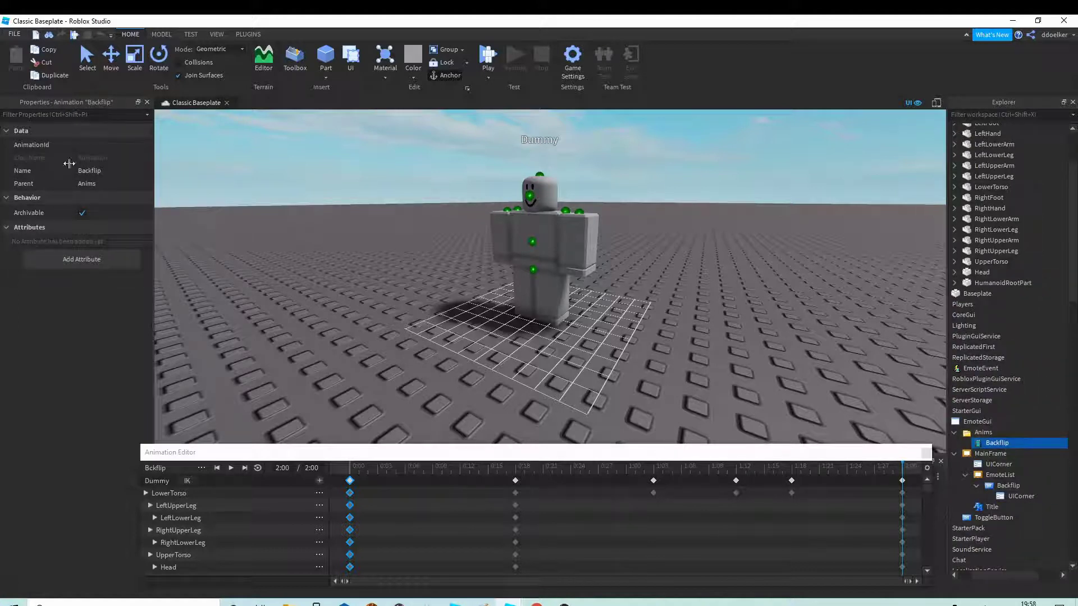
left_click(96, 145)
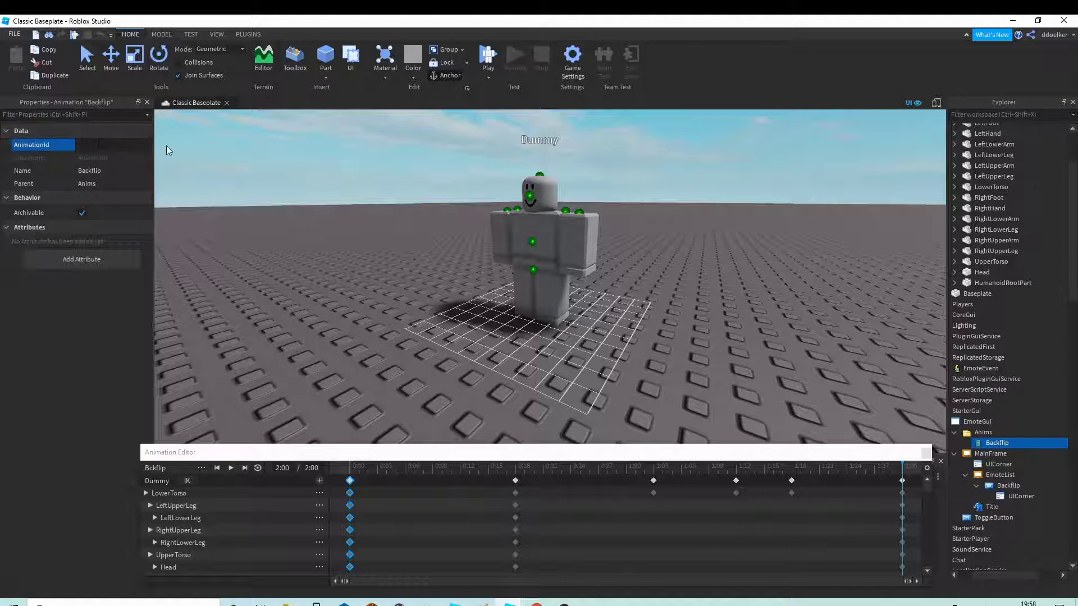
key("ctrl+v")
key("Return")
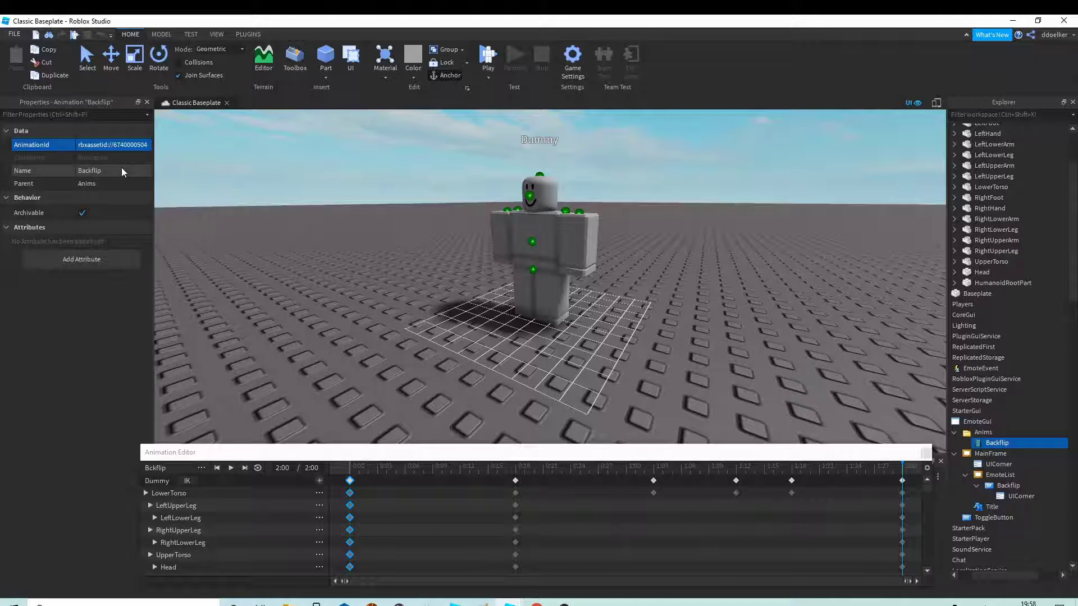
- Enable the EmoteGui ScreenGui so it shows in the viewport
right_click_drag(667, 351, 665, 352)
scroll(664, 353, "down", 3)
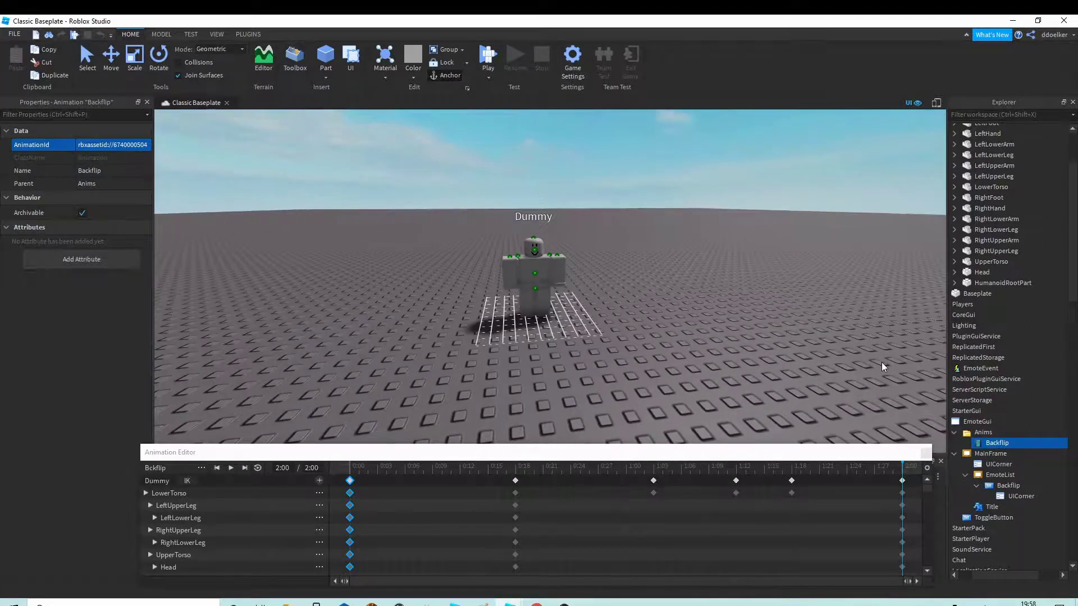
left_click(969, 422)
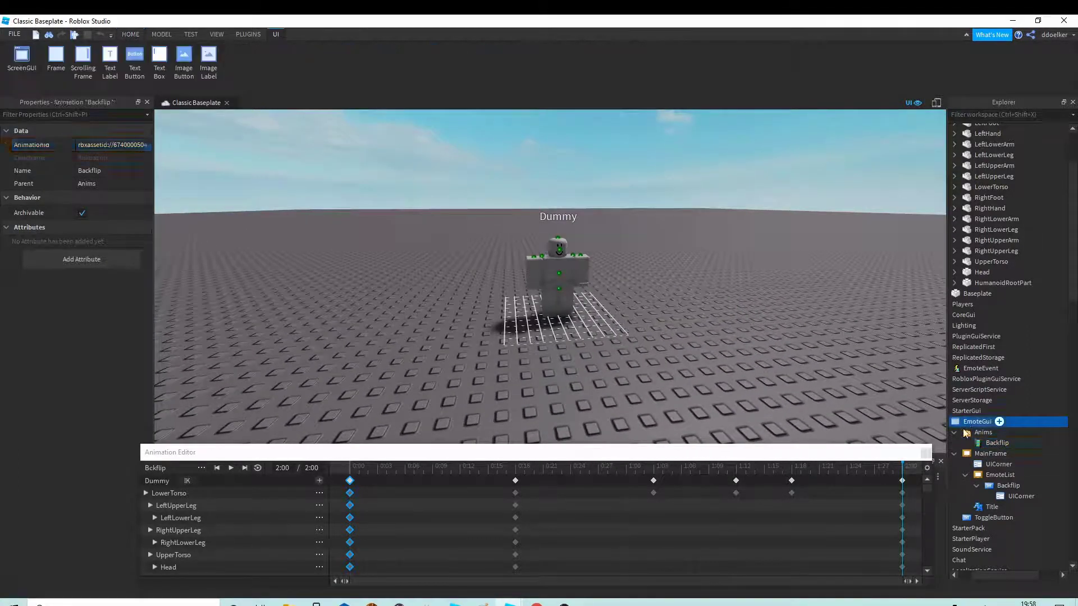
left_click(88, 208)
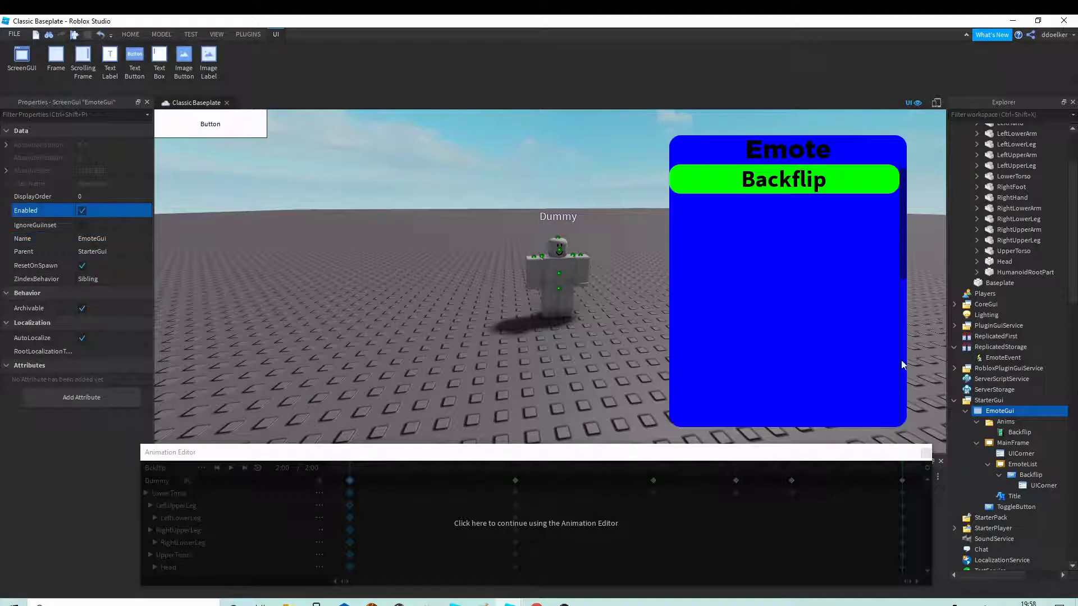
- Duplicate the Backflip text button in EmoteList and rename the copy Frontflip
left_click(1008, 475)
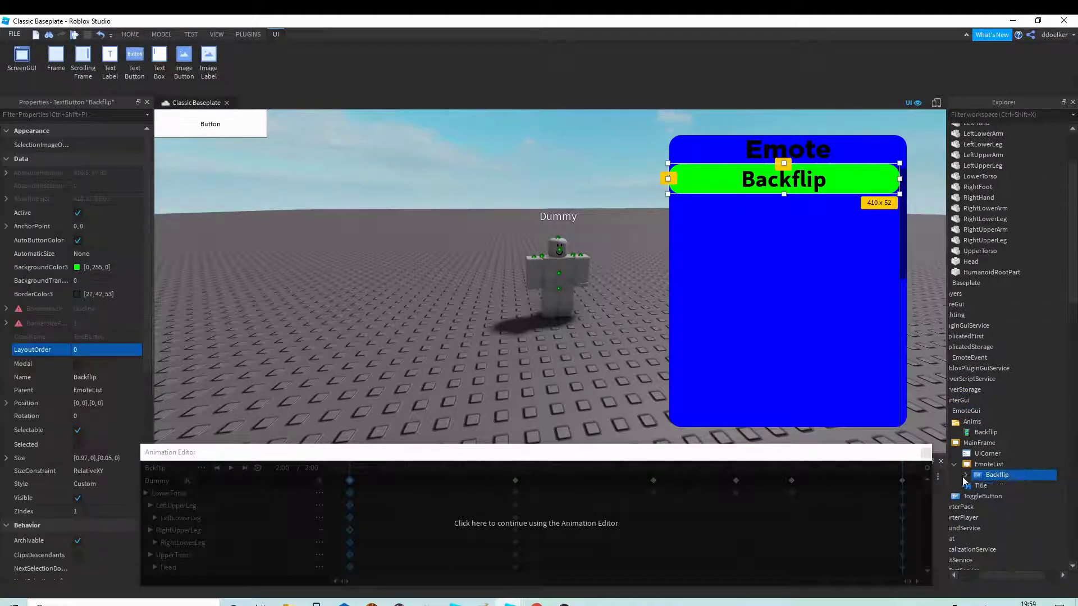
key("ctrl+d")
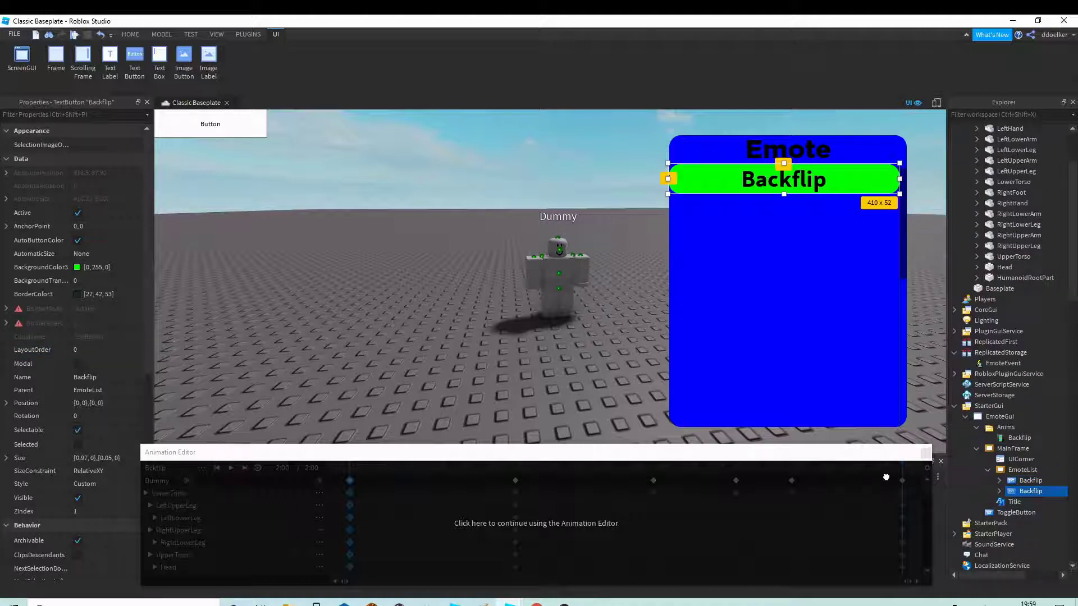
key("F2")
type("Fornt")
key("BackSpace")
type("Ro")
key("BackSpace")
key("BackSpace")
type("rontFlip")
key("BackSpace")
type("f")
key("Return")
- Set the Frontflip button's text to FontFlip
scroll(69, 359, "down", 8)
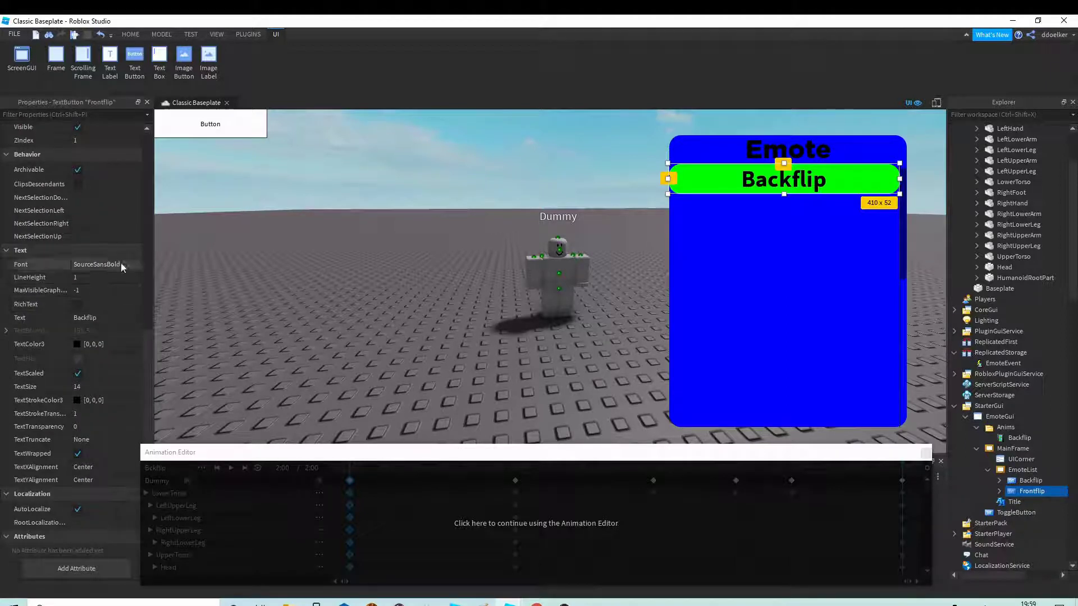
left_click(93, 318)
type("FontFli")
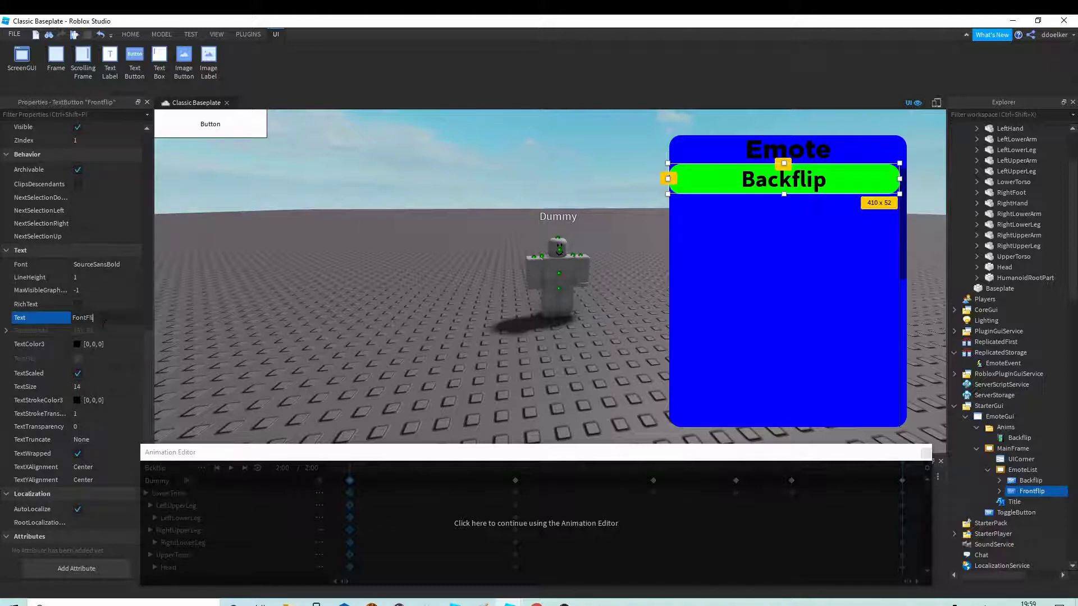
type("p")
key("Return")
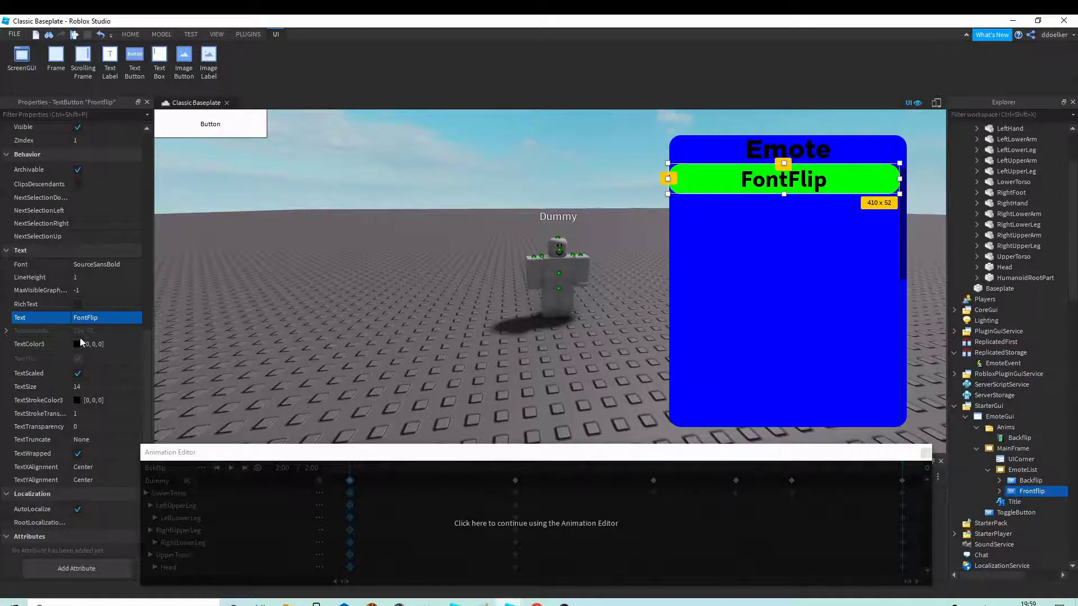
scroll(80, 337, "up", 8)
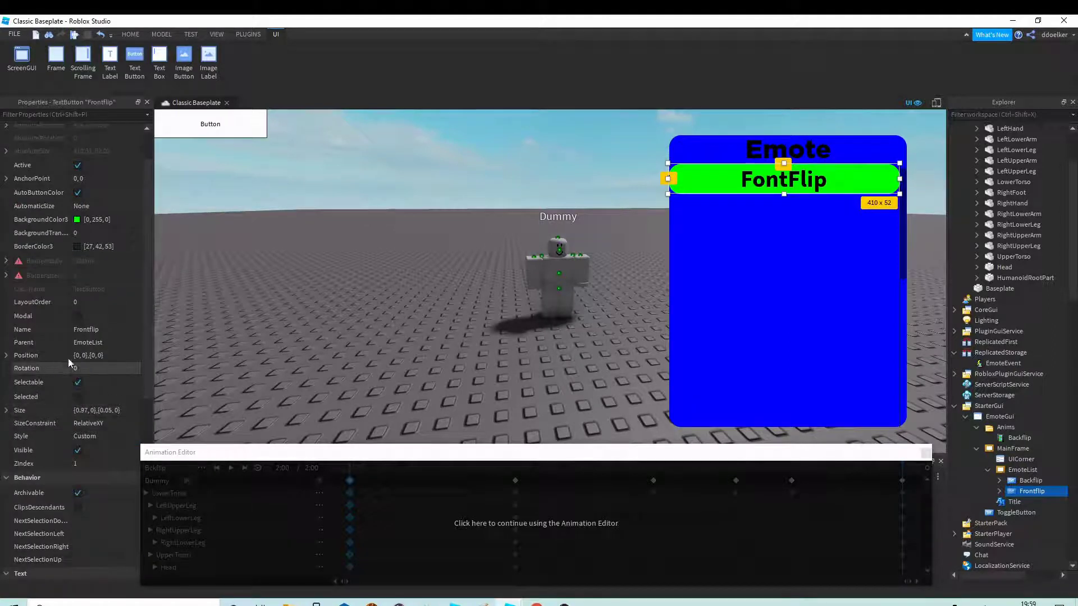
- Try the Frontflip button at position {0, 0},{0.1, 0} and restore its position to {0, 0},{0, 0}
left_click(83, 355)
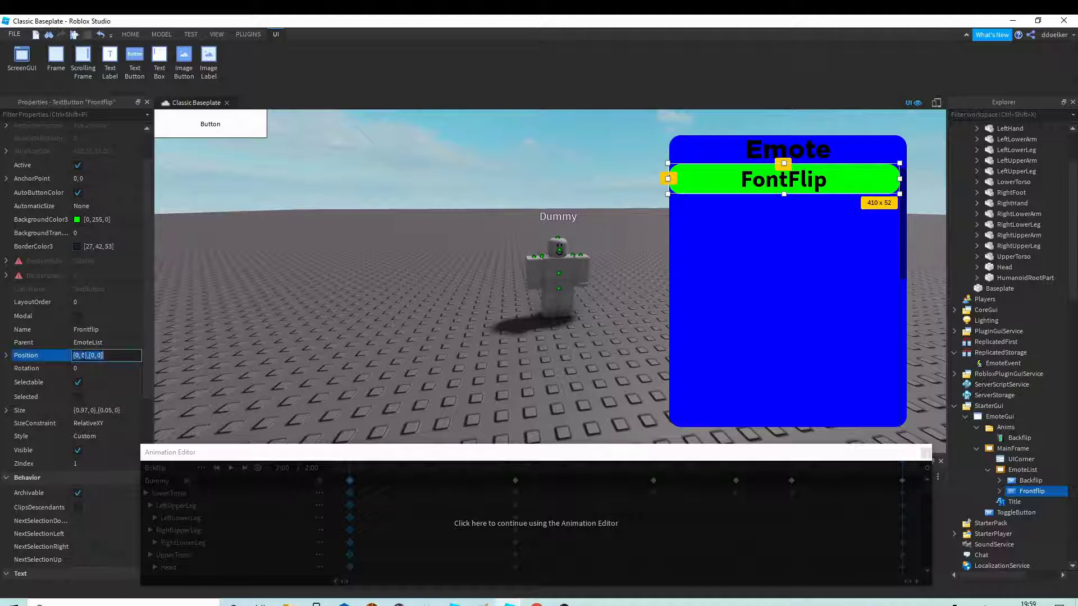
left_click(95, 355)
type("0},{0")
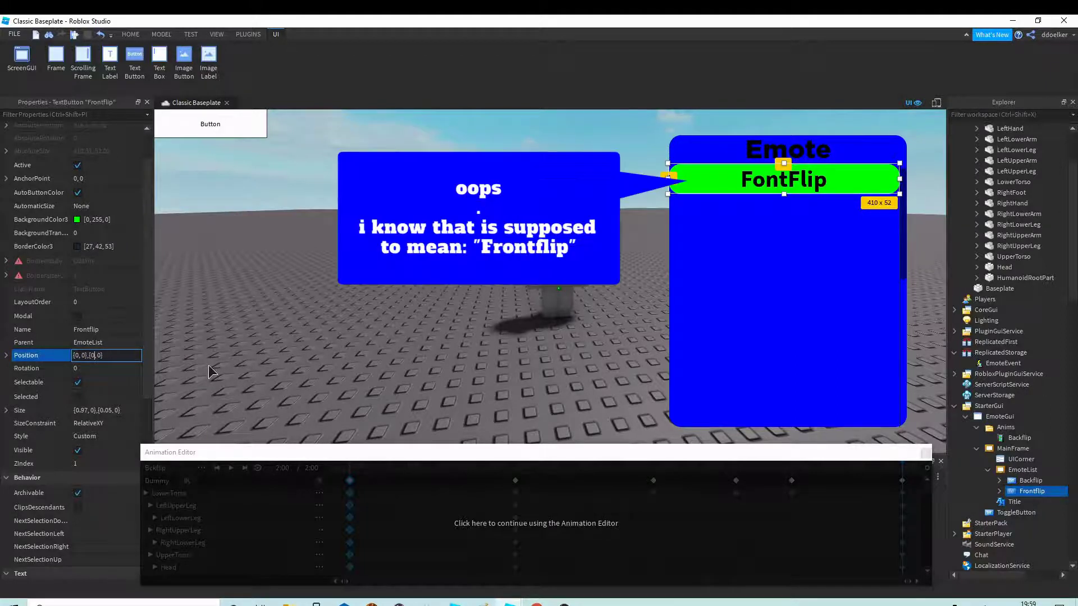
type(".1")
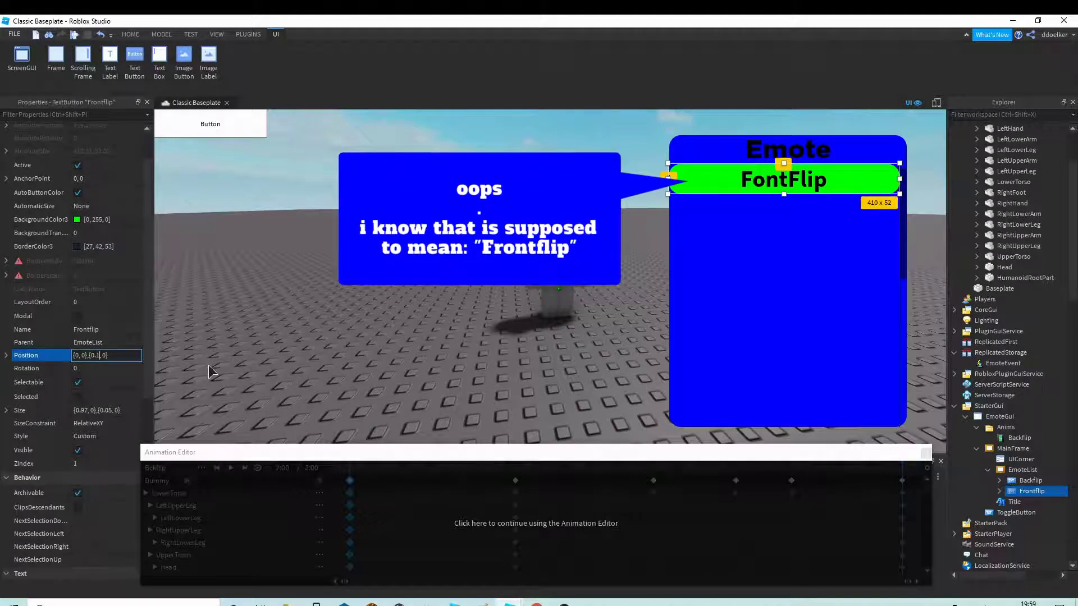
key("Return")
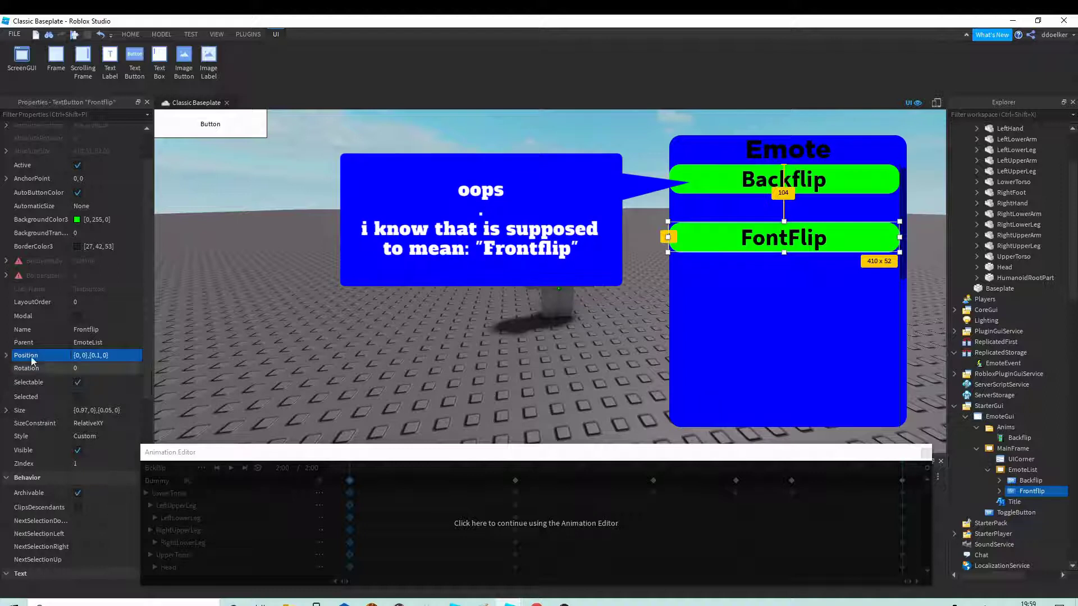
left_click(98, 355)
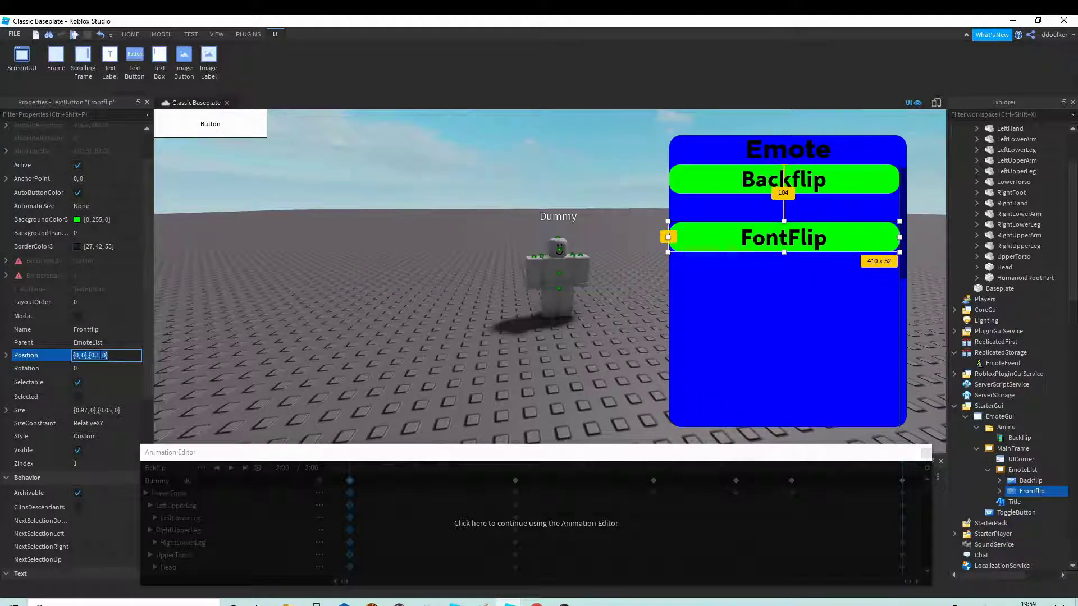
key("Return")
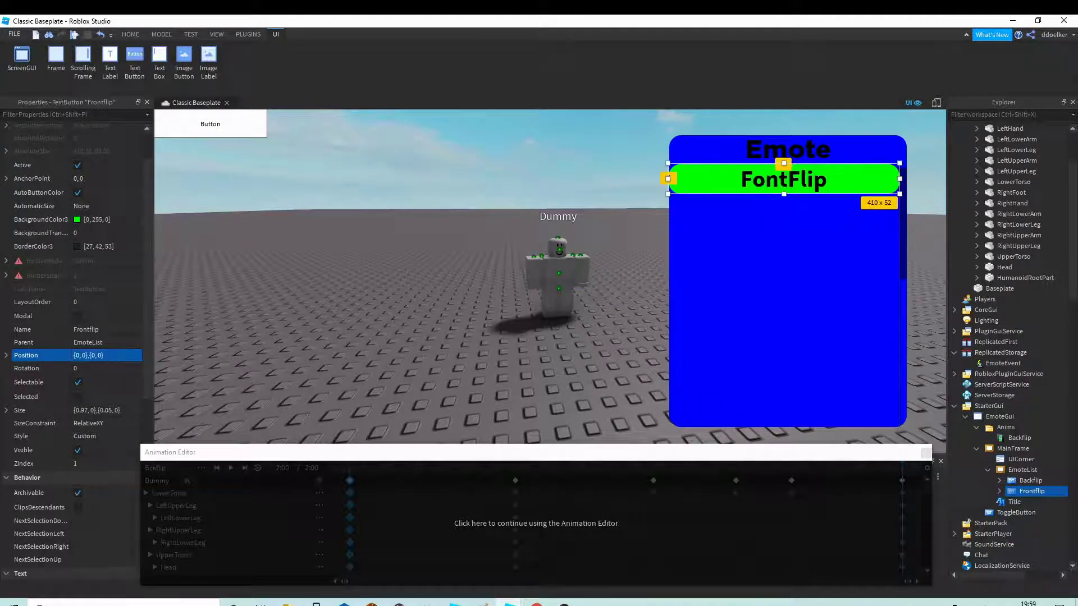
- Add a UIListLayout to EmoteList and set its padding scale to 0.01
left_click(1009, 472)
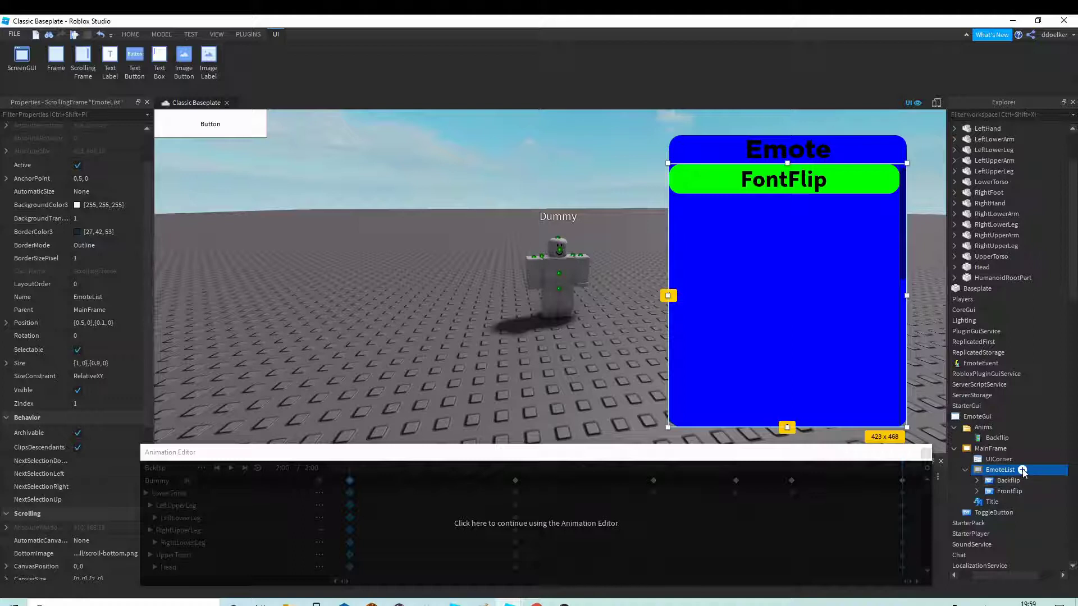
left_click(1022, 469)
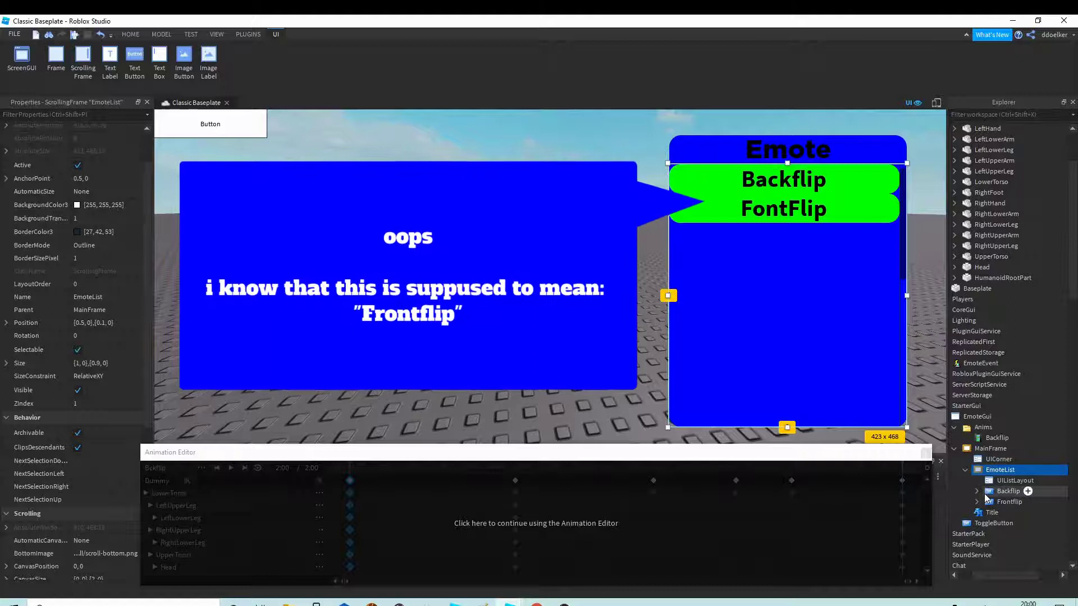
left_click(1005, 480)
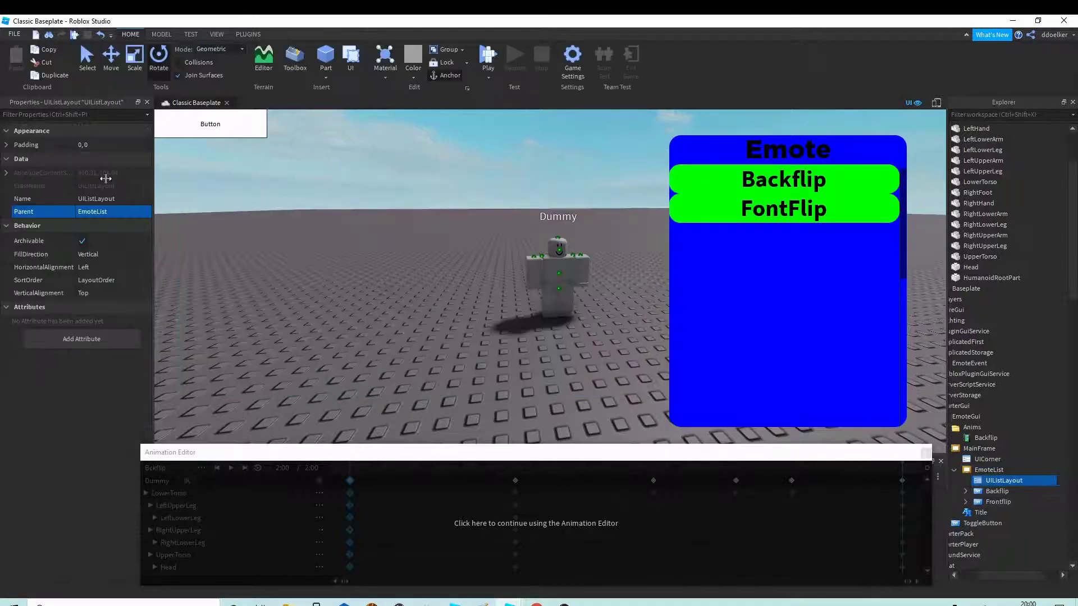
left_click(6, 145)
left_click(90, 157)
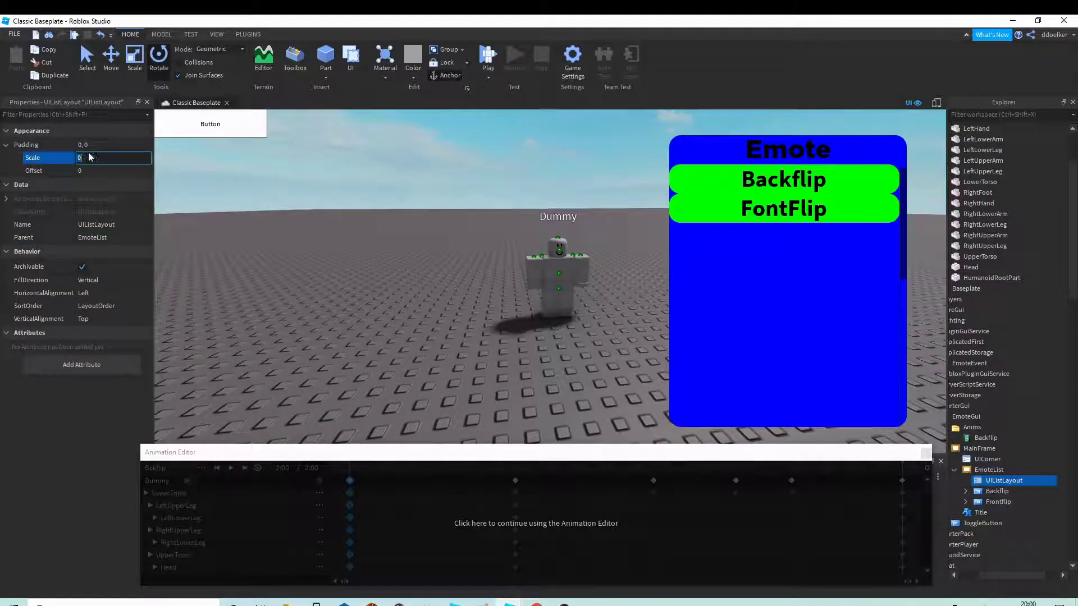
type("0.")
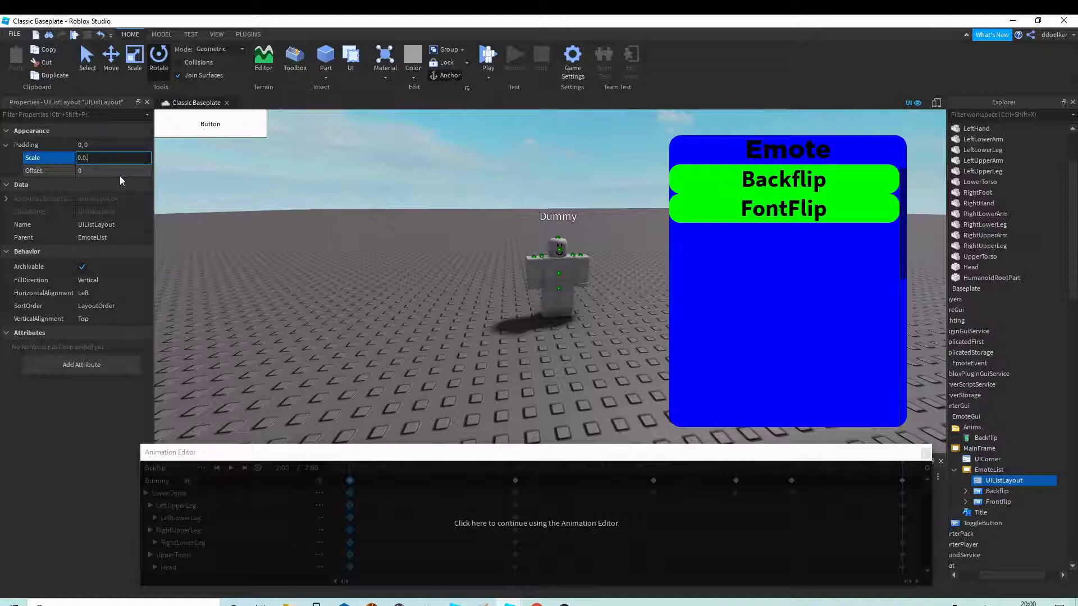
type("01")
key("Return")
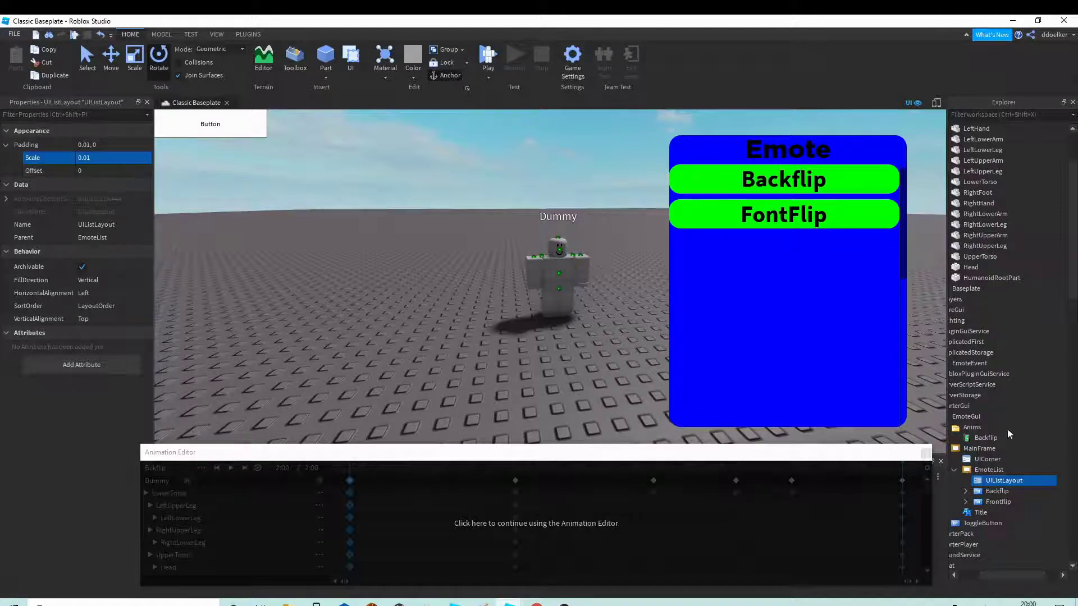
- Resume the Animation Editor on the Dummy and create a new animation named Frontflip
left_click_drag(989, 493, 986, 501)
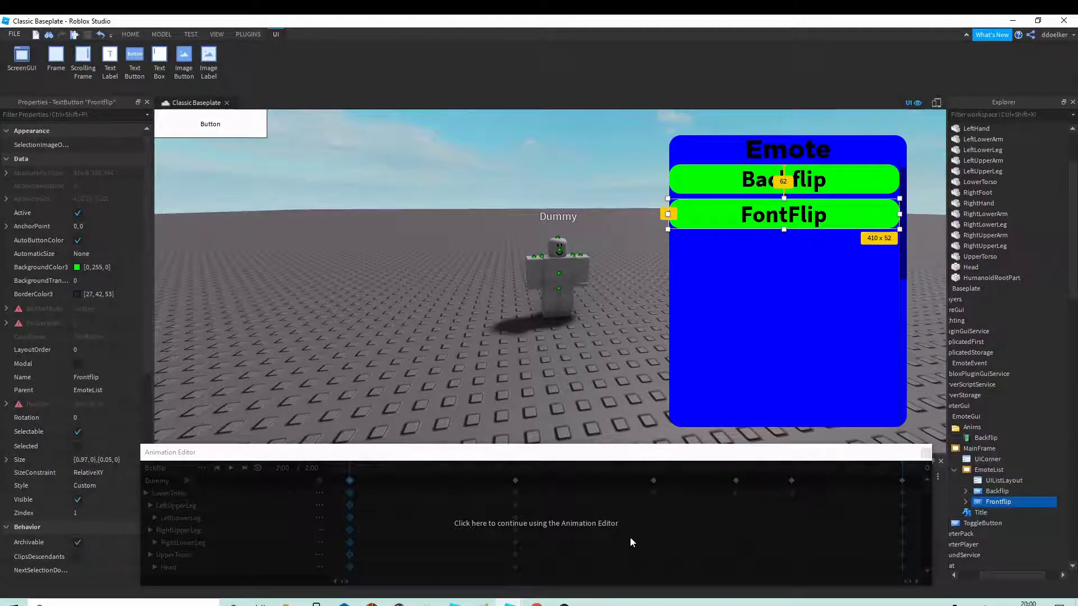
right_click_drag(558, 375, 632, 365)
right_click_drag(554, 392, 537, 534)
left_click(537, 533)
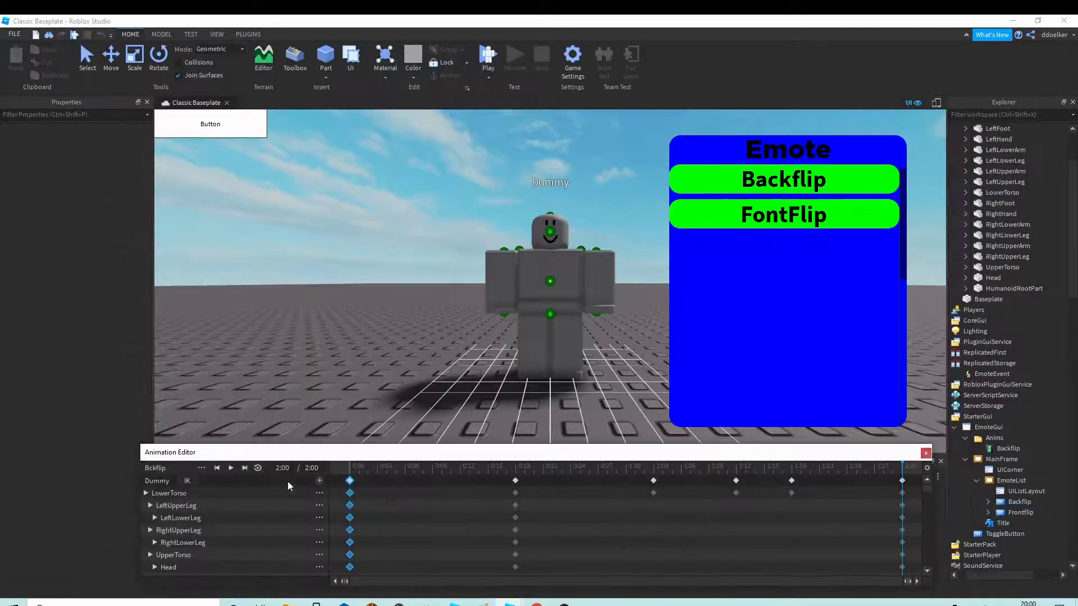
left_click(201, 468)
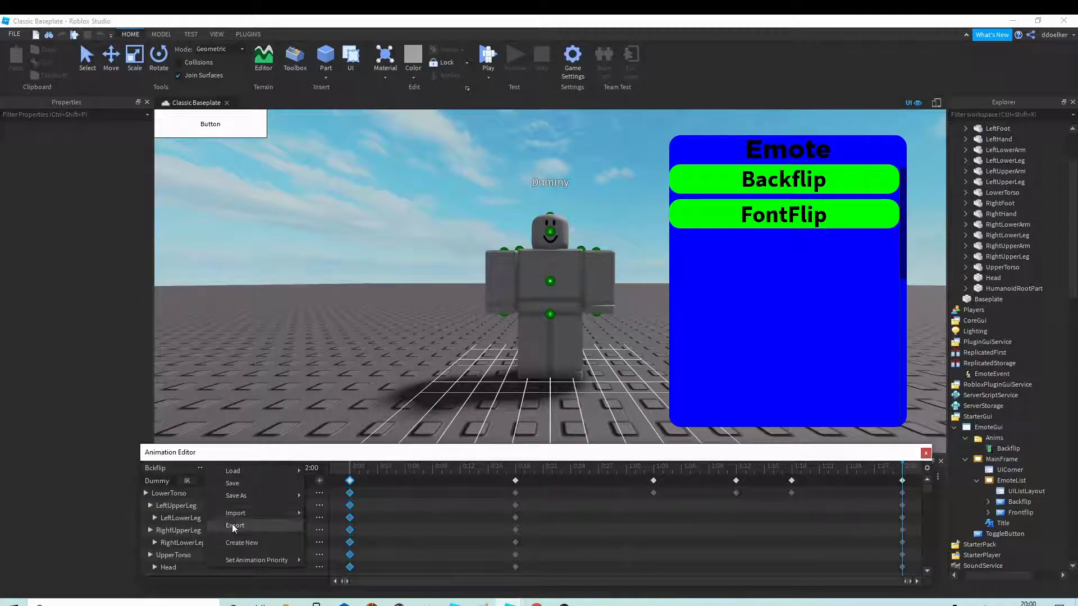
left_click(257, 543)
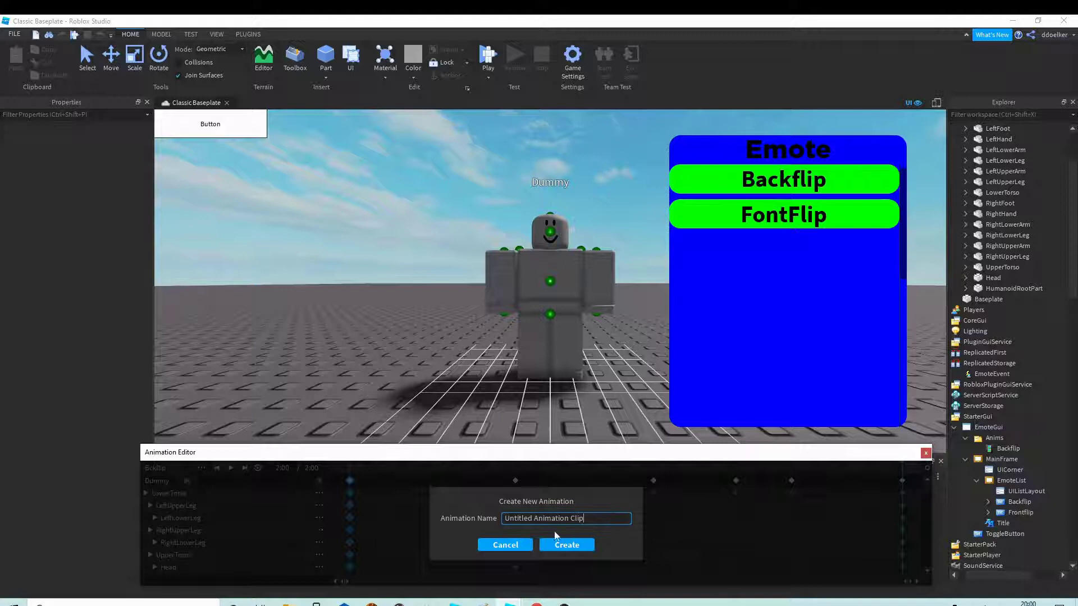
key("ctrl+a")
type("FRo")
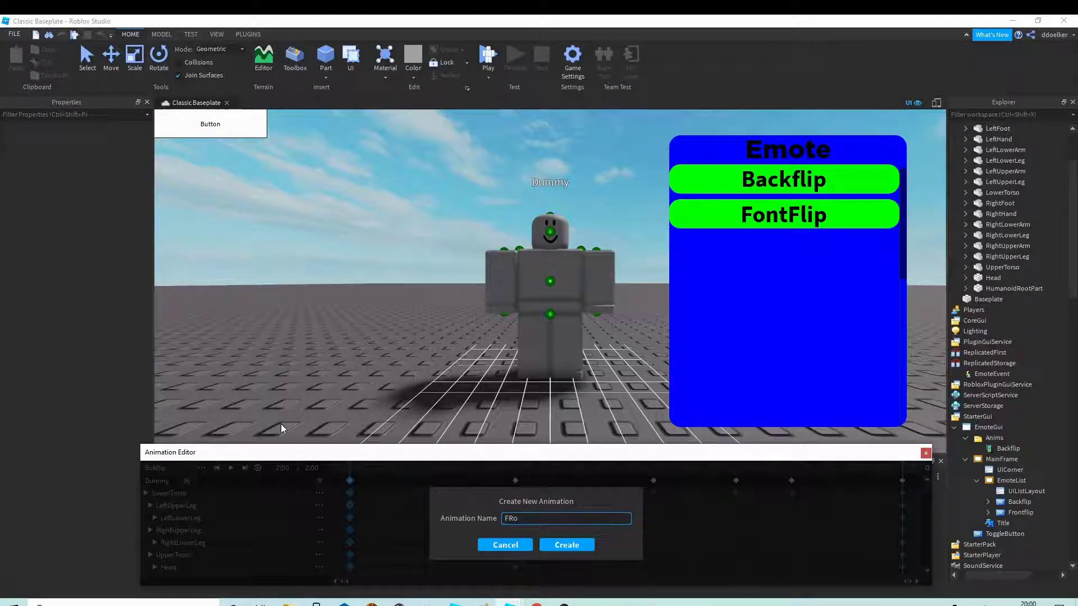
type("nt")
type("p")
key("Return")
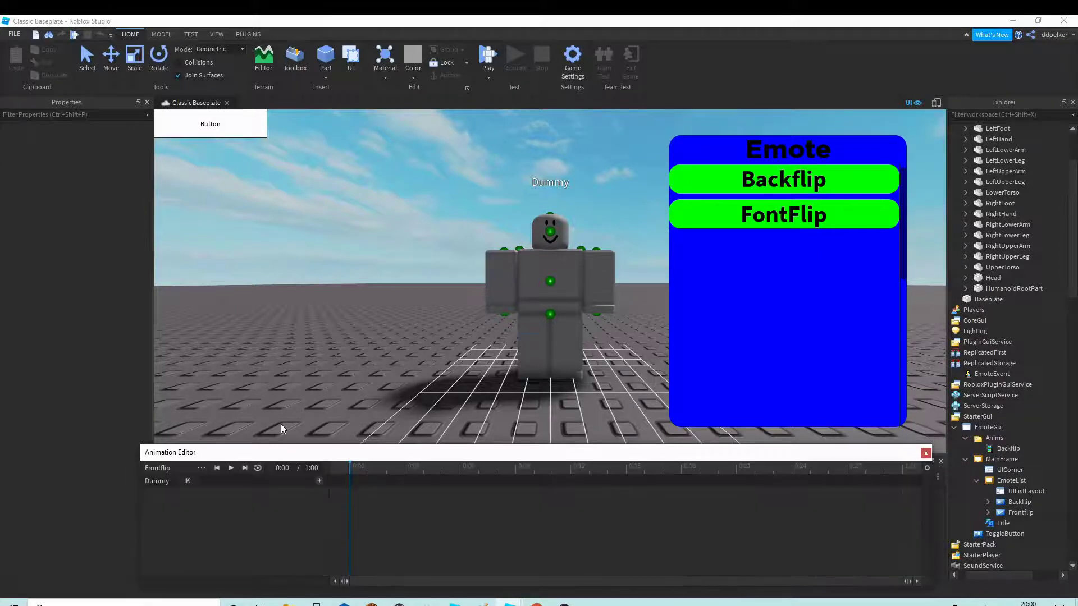
- Set the Frontflip animation's timeline length to 2 seconds
right_click_drag(335, 418, 337, 418)
left_click(308, 468)
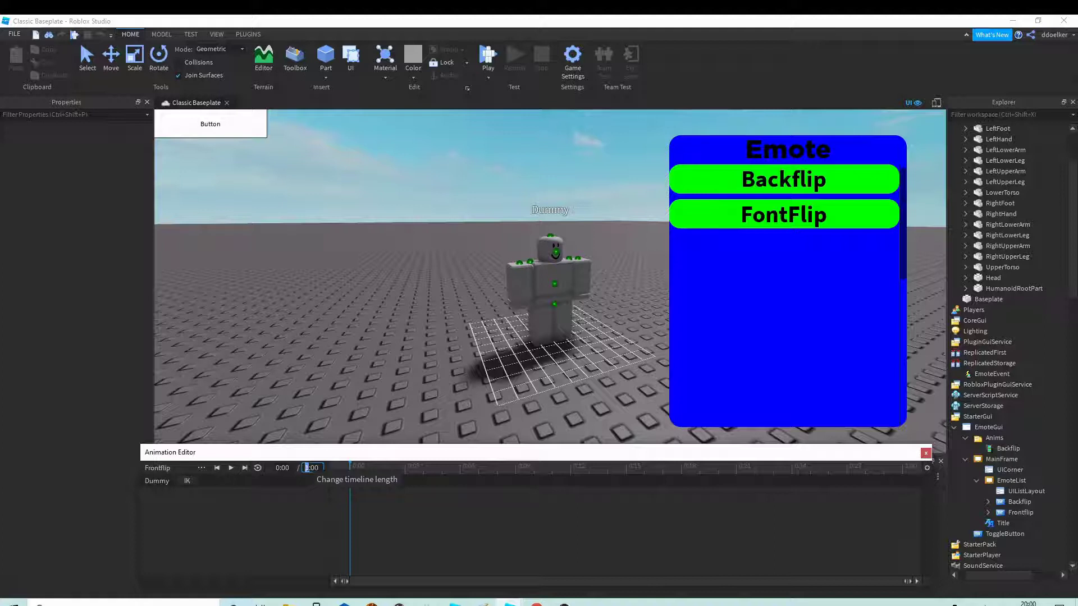
type("2")
key("Return")
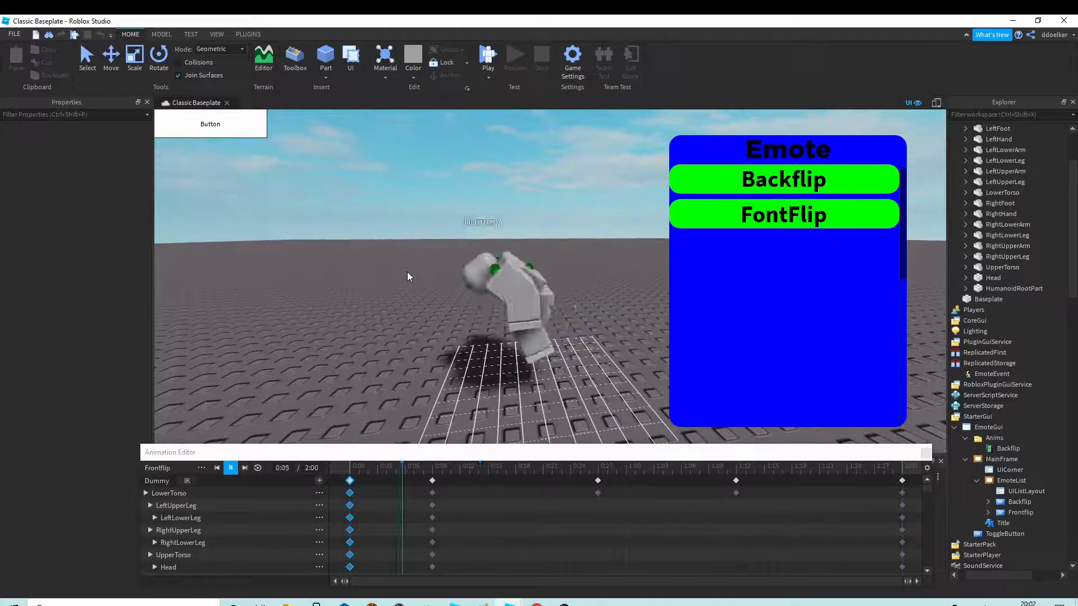
- Play the Frontflip animation from its first frame to preview the Dummy's movement
right_click_drag(407, 272, 409, 271)
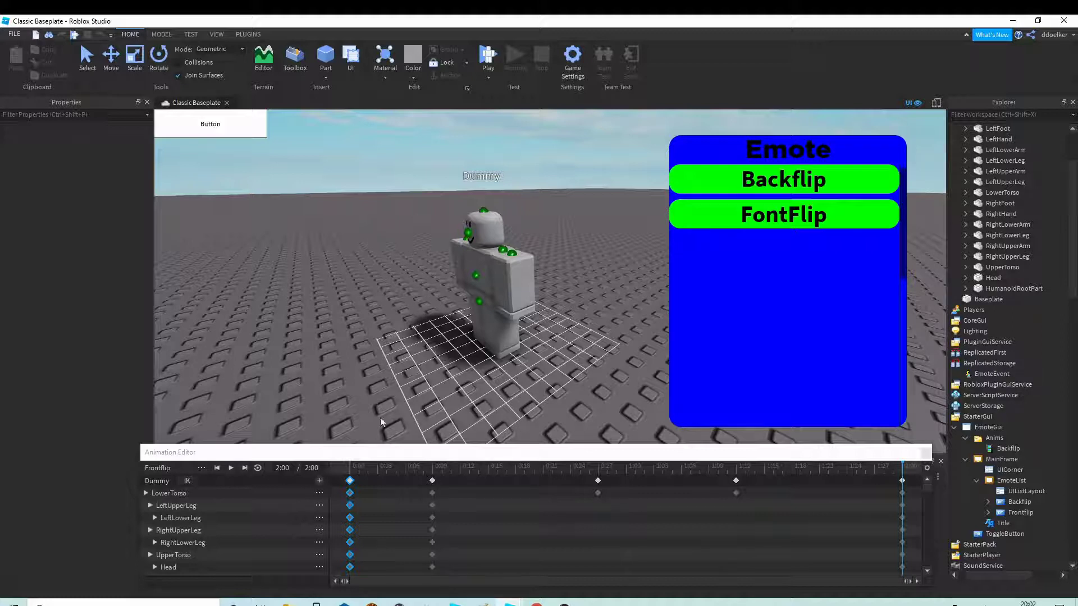
left_click(364, 478)
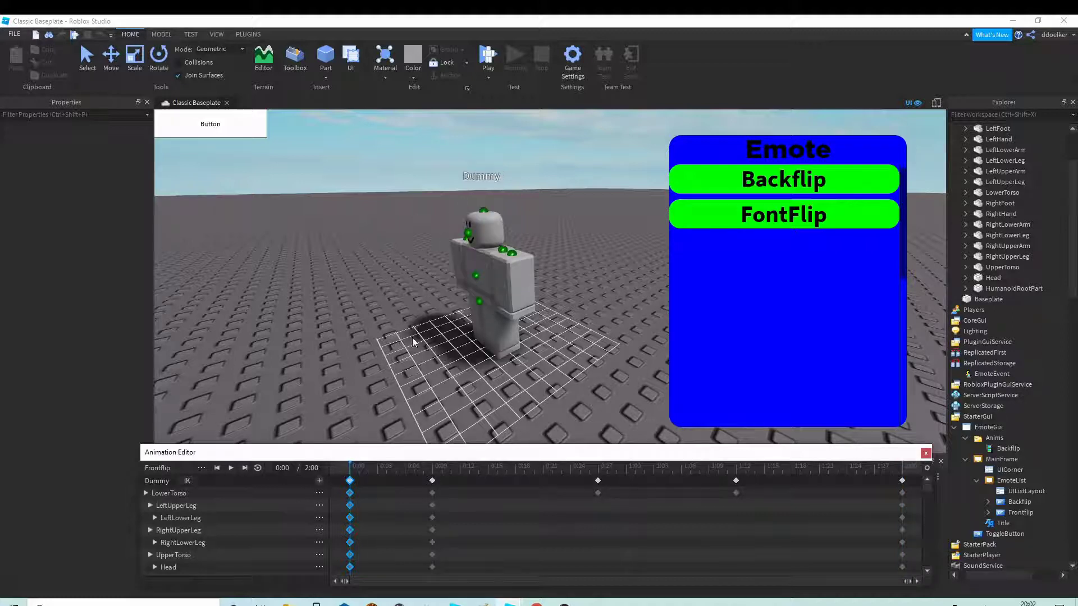
key("space")
- Set the Frontflip animation's priority to Action
left_click(200, 469)
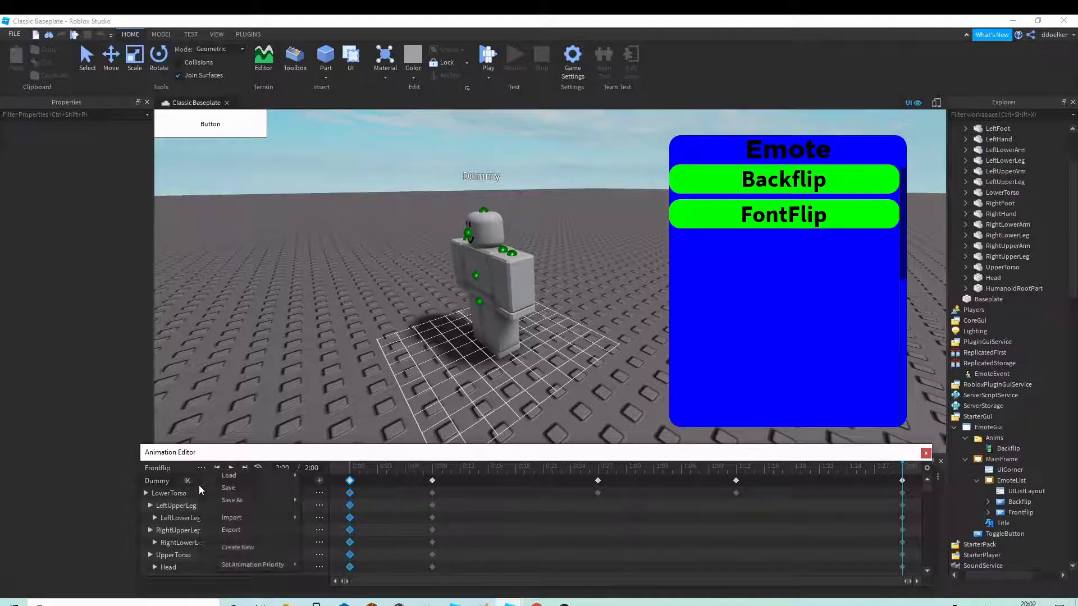
mouse_move(286, 567)
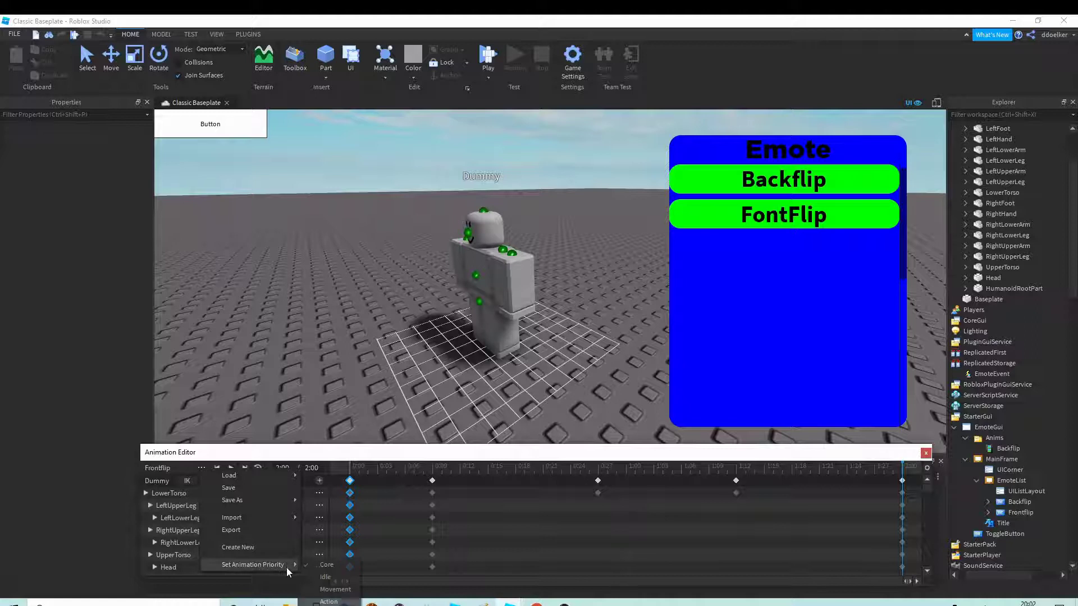
left_click(330, 600)
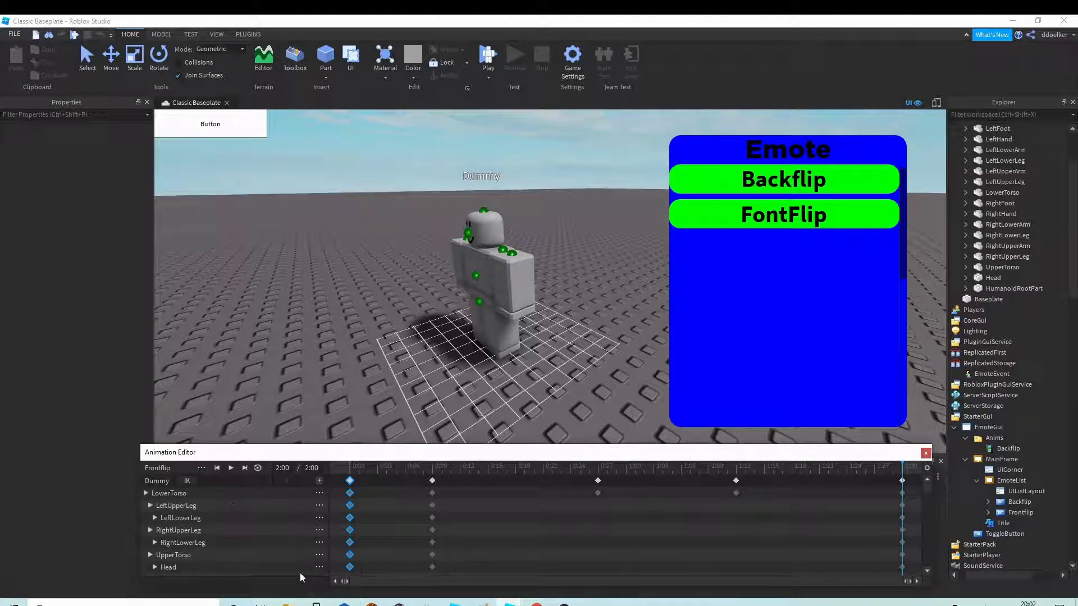
- Export the Frontflip animation with the description pokjhgfd and copy its asset ID
left_click(200, 469)
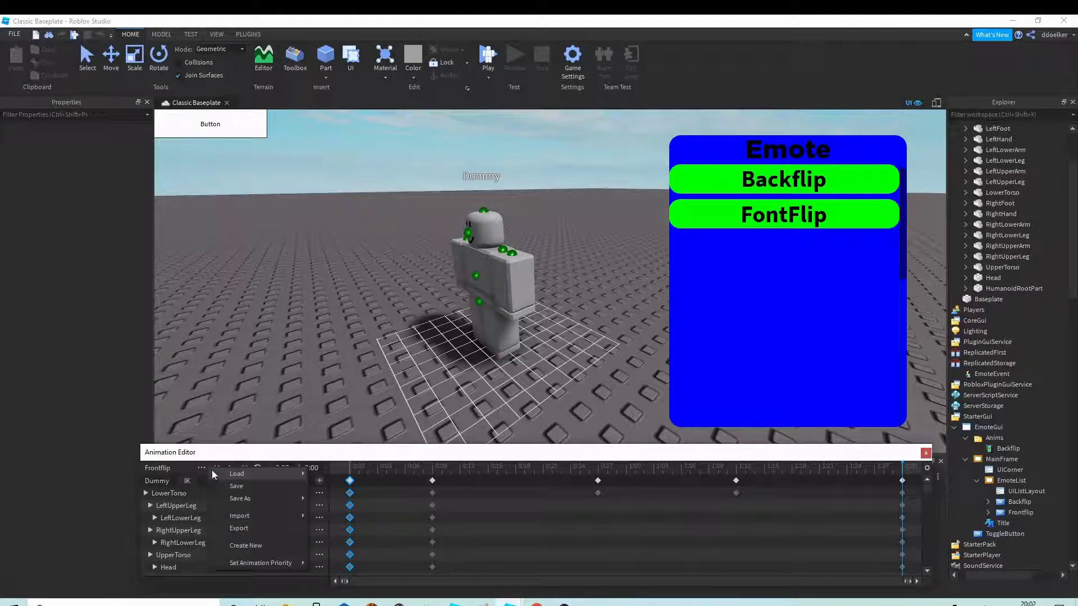
left_click(247, 533)
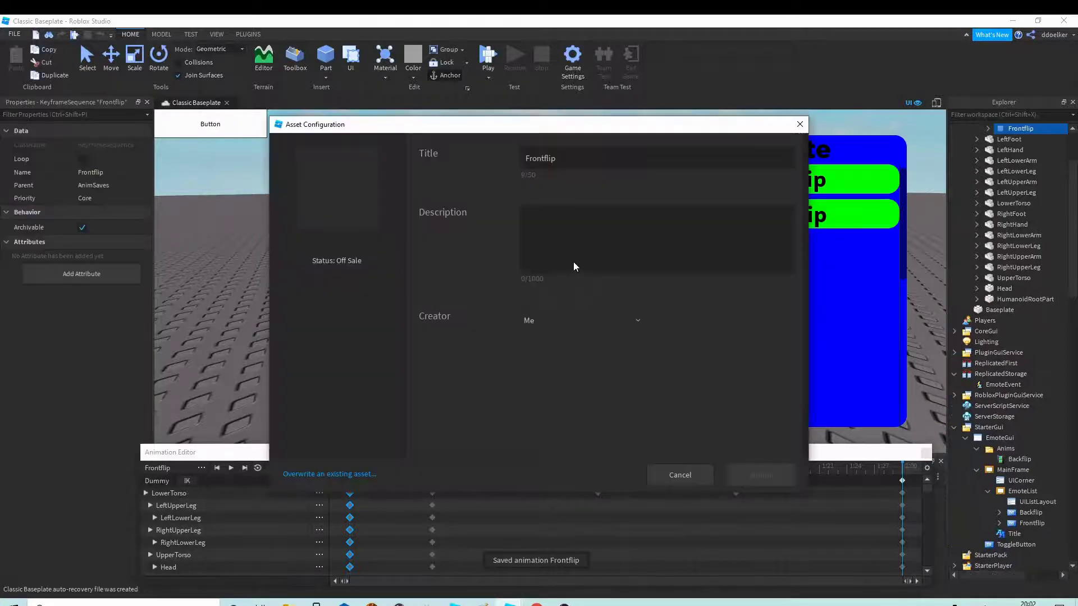
type("pokjhgfd")
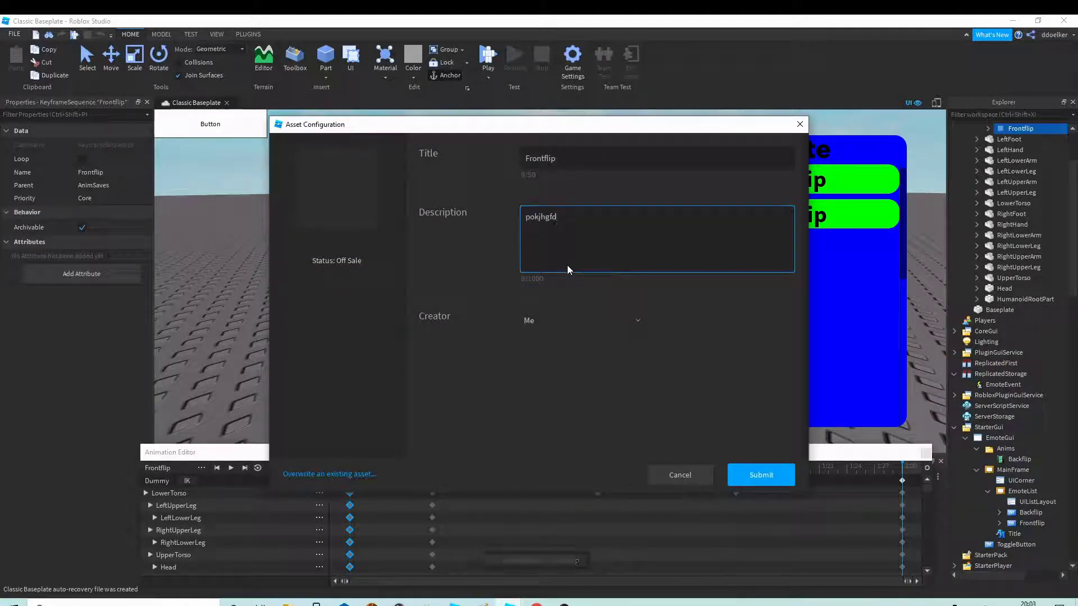
left_click(756, 483)
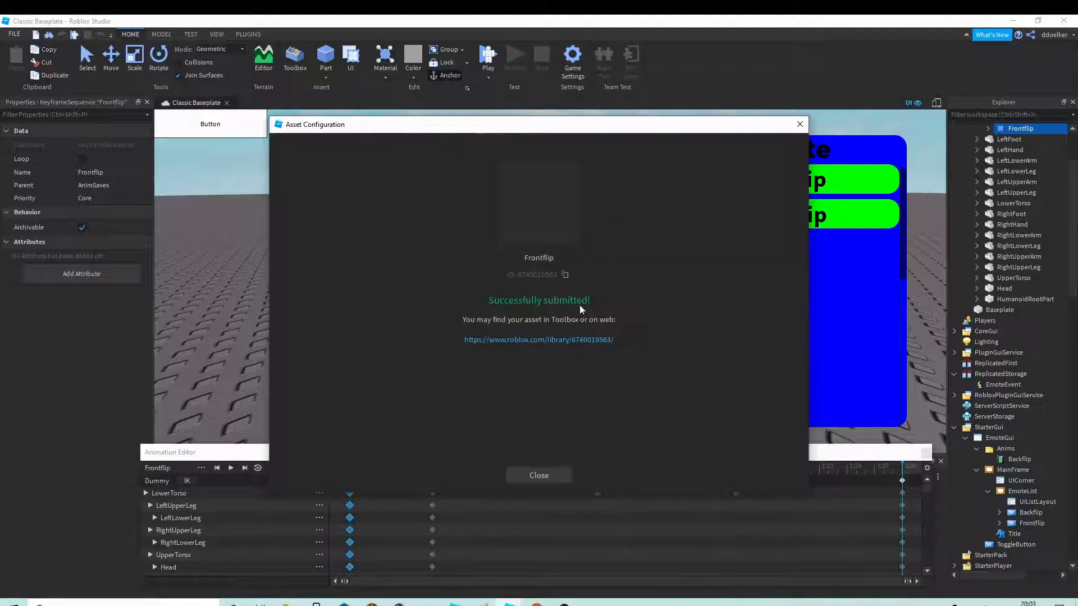
left_click(565, 275)
left_click(539, 475)
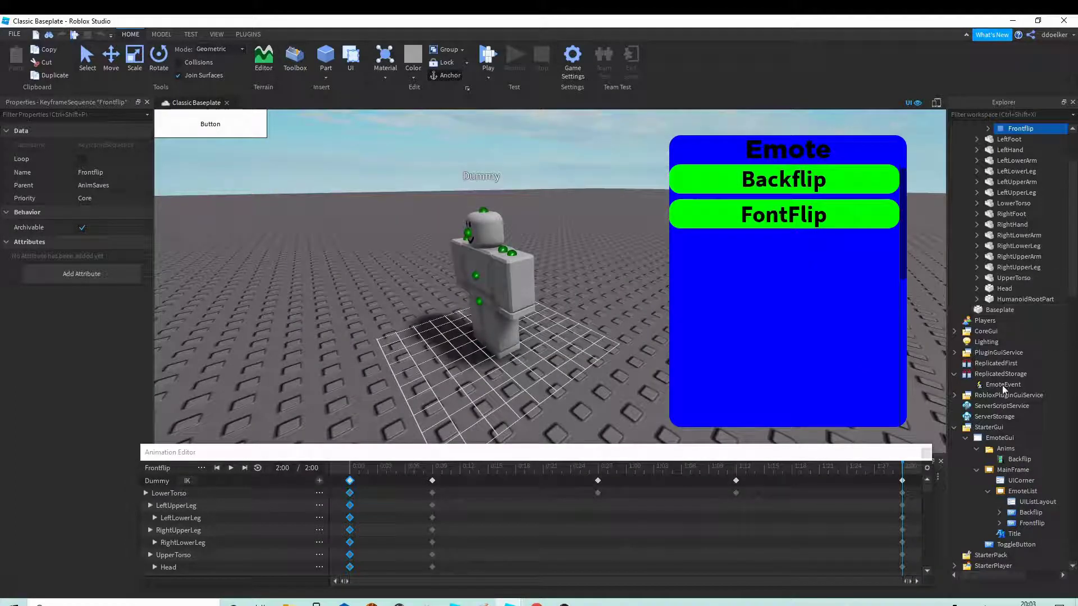
- Duplicate the Backflip animation in the Anims folder and set the copy's AnimationId to the copied Frontflip asset ID
left_click(1019, 461)
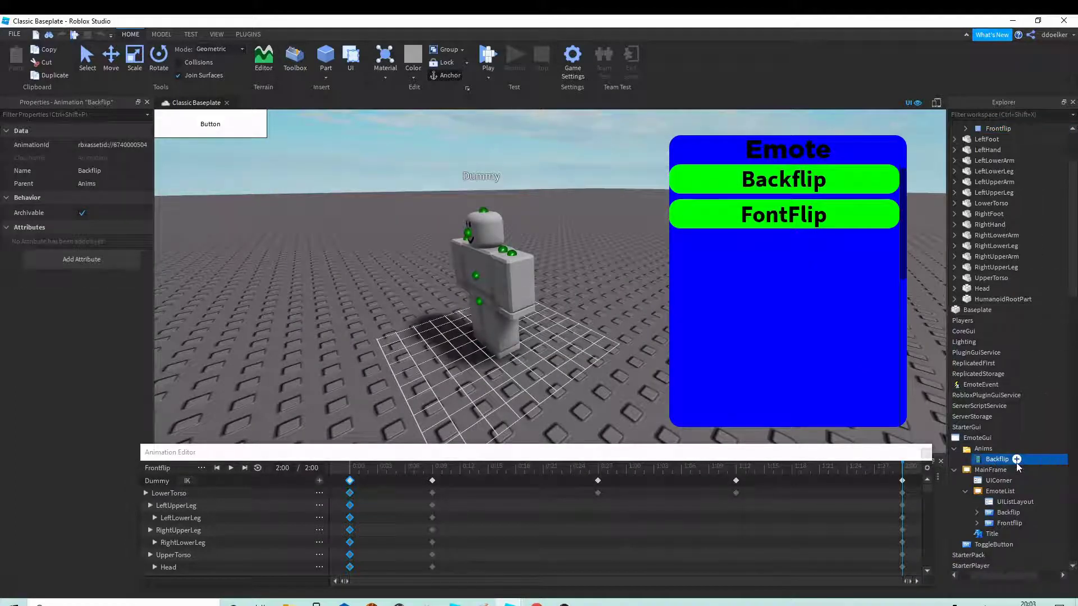
key("ctrl+d")
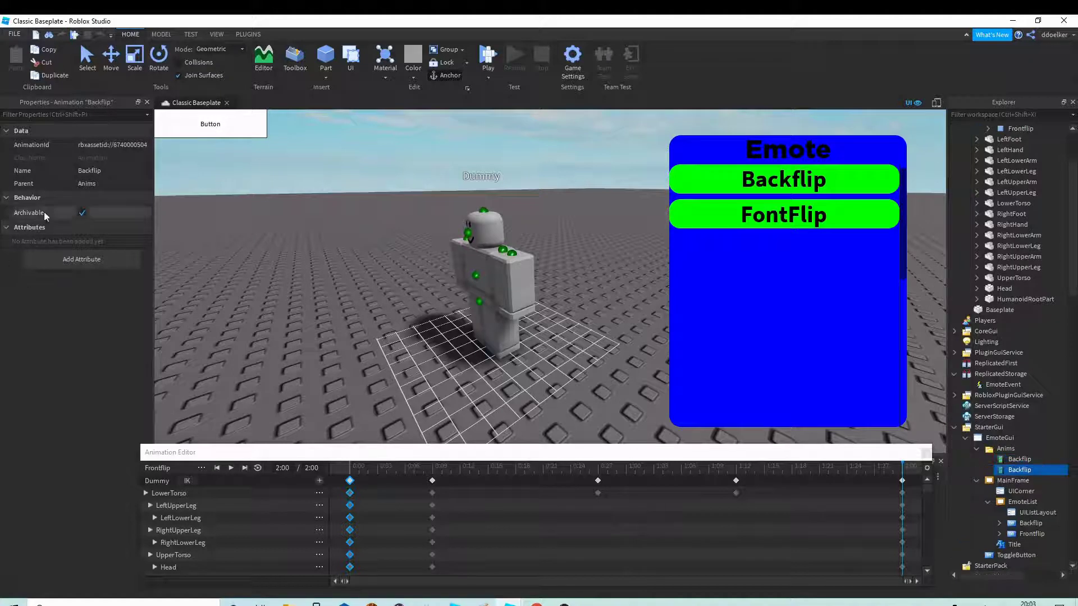
left_click(131, 148)
left_click(143, 144)
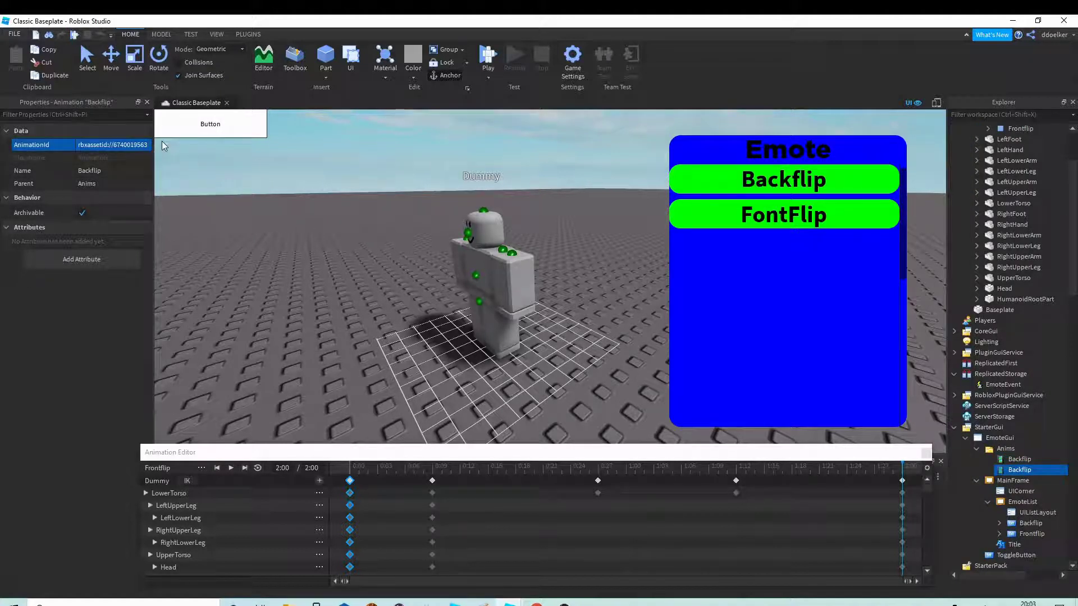
- Rename the duplicated Backflip animation in the Anims folder Frontflip
left_click(130, 171)
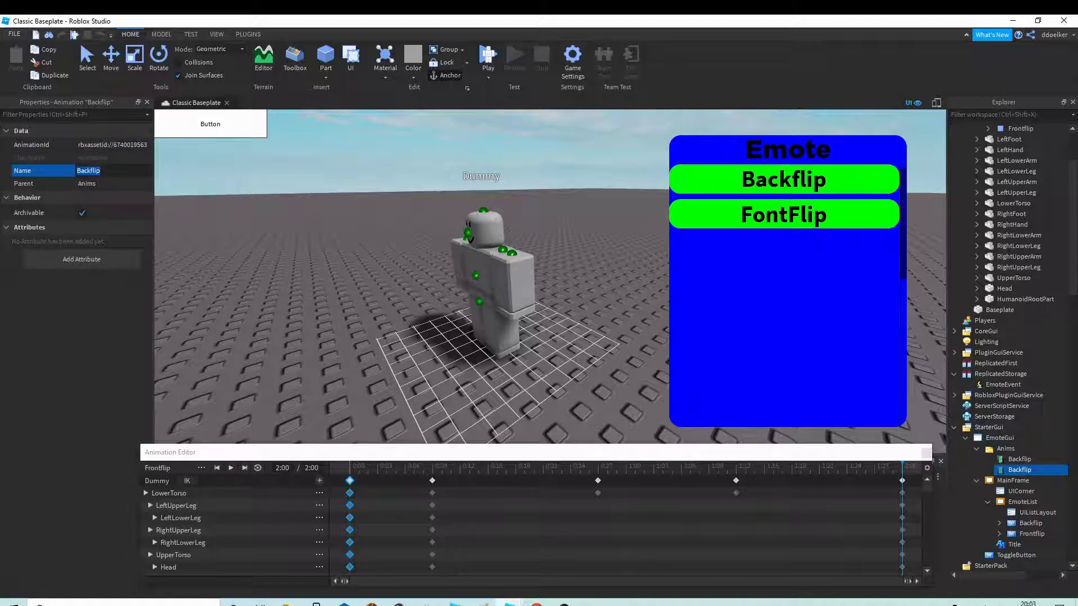
type("Font")
key("BackSpace")
key("BackSpace")
key("BackSpace")
type("rom")
key("BackSpace")
type("ntFlipo")
key("BackSpace")
key("BackSpace")
key("BackSpace")
key("BackSpace")
type("flip")
key("Return")
right_click_drag(498, 364, 502, 337)
right_click_drag(561, 314, 548, 351)
scroll(545, 348, "up", 3)
scroll(545, 349, "down", 5)
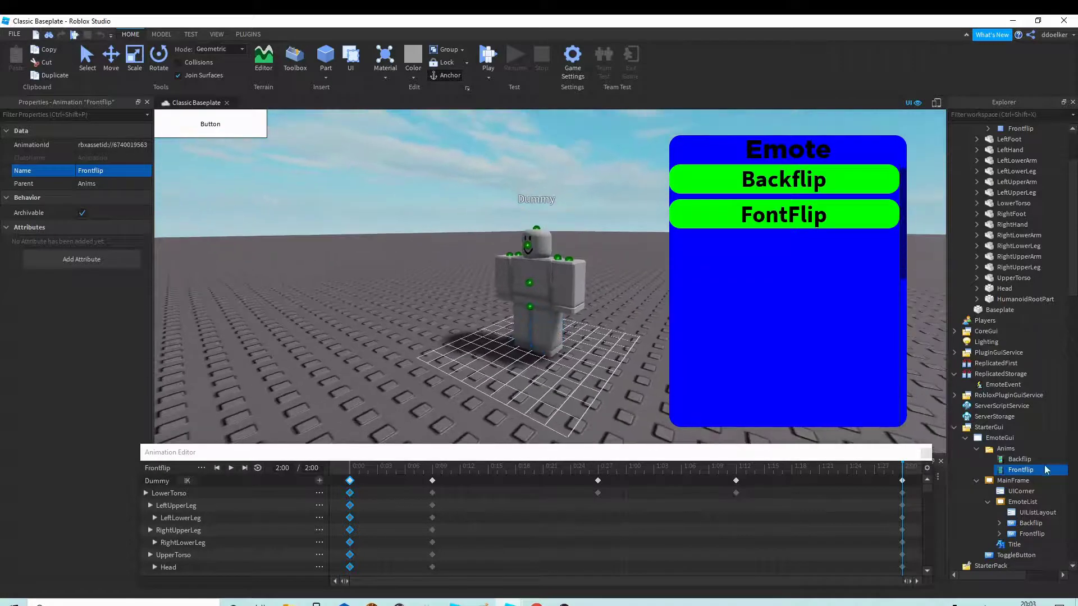
- Close the Animation Editor and insert a LocalScript into the Backflip button in EmoteList
left_click(926, 453)
right_click_drag(486, 359, 494, 369)
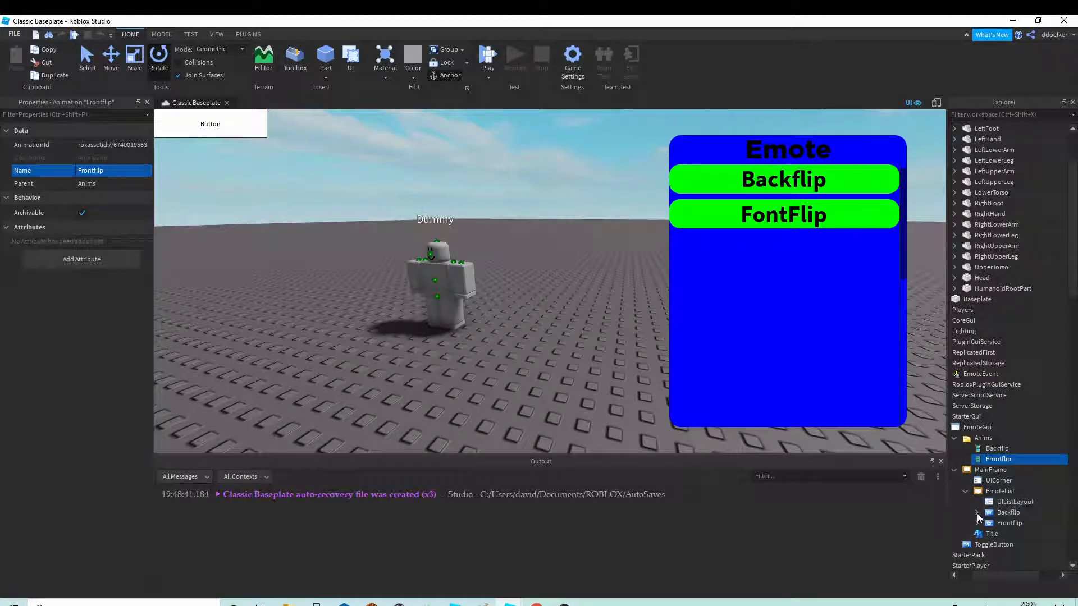
left_click_drag(976, 512, 999, 516)
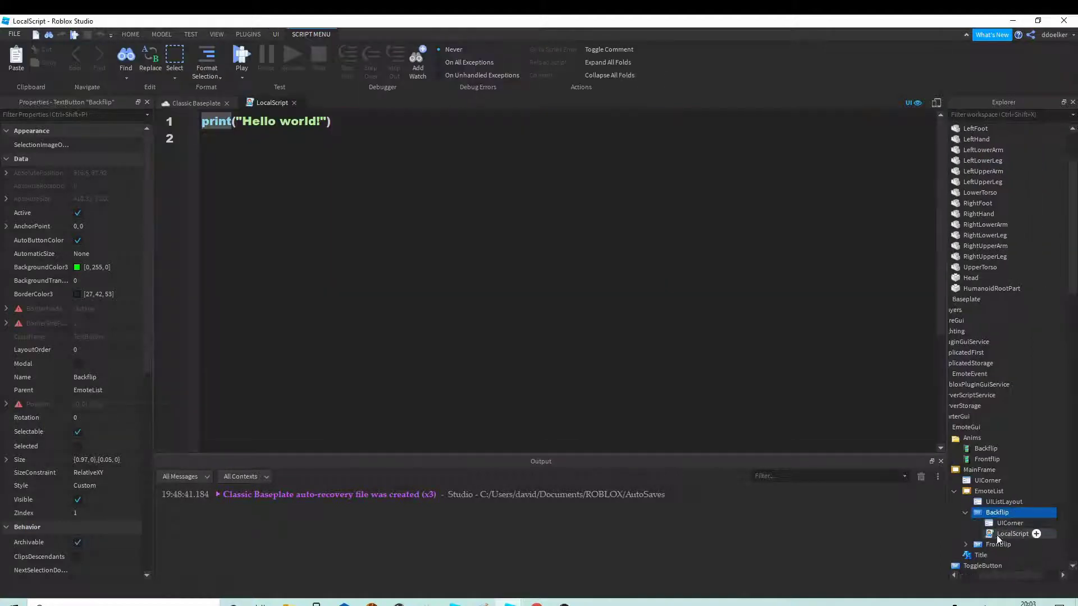
- Replace the Backflip LocalScript's default code with the variable declaration local event = game.ReplicatedStorage
left_click(314, 368)
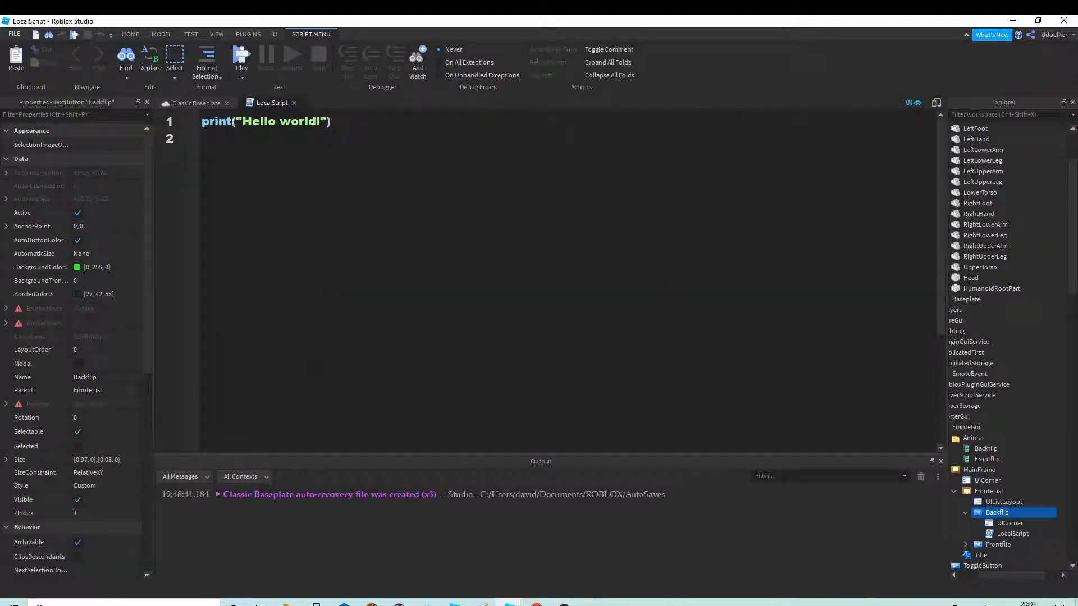
key("ctrl+a")
type("l")
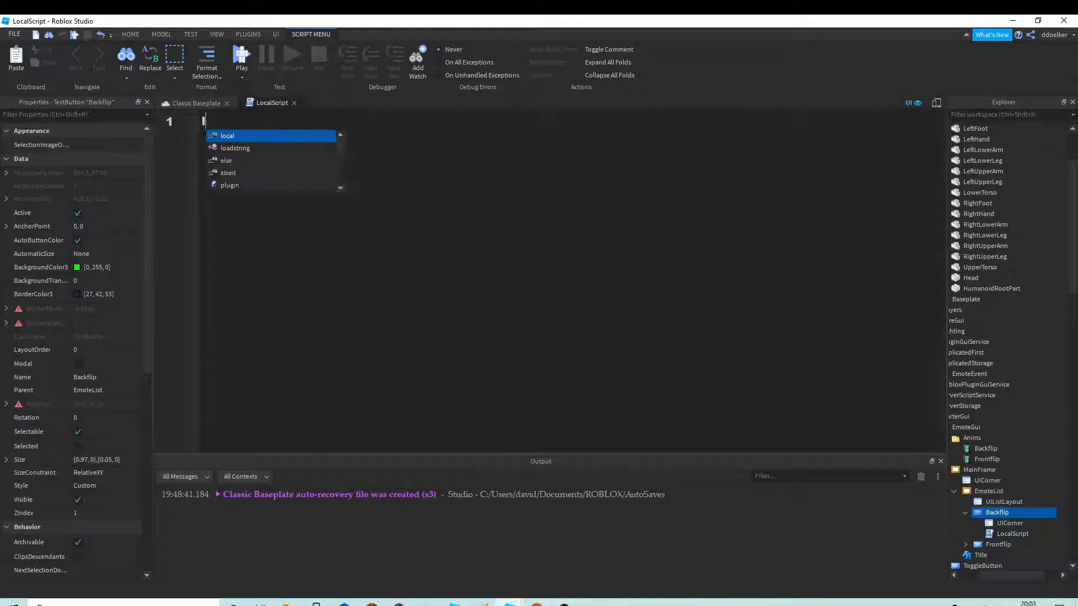
type("ocal e")
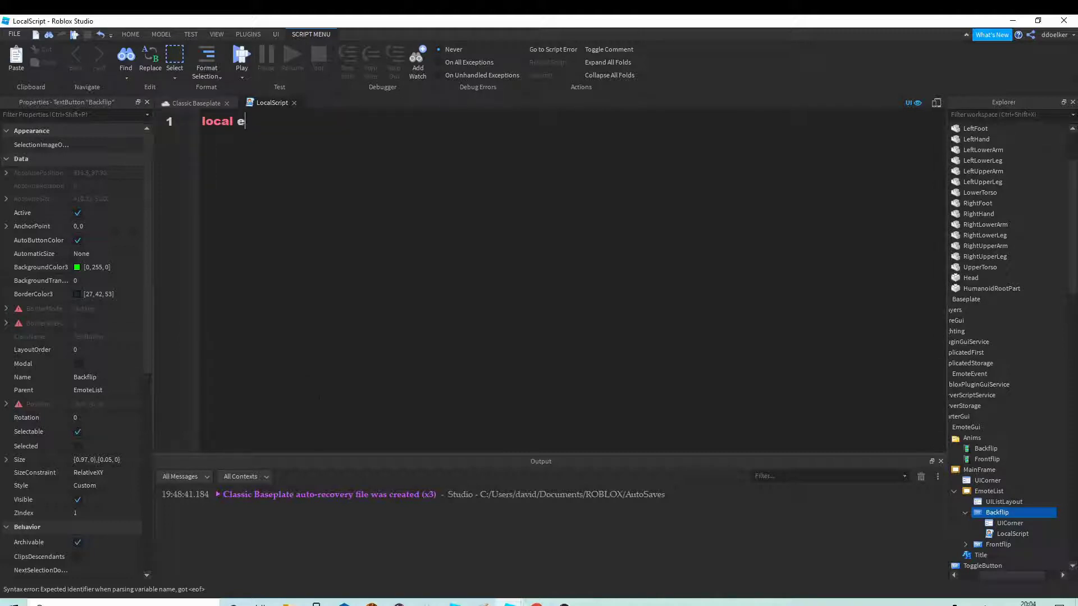
type("vent = game")
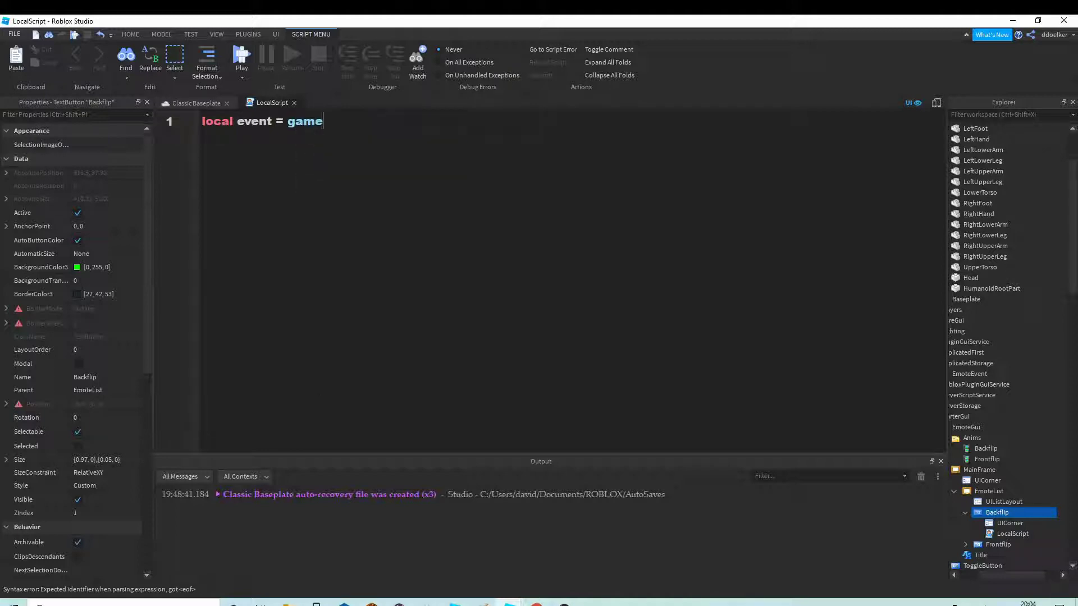
type(".Replica")
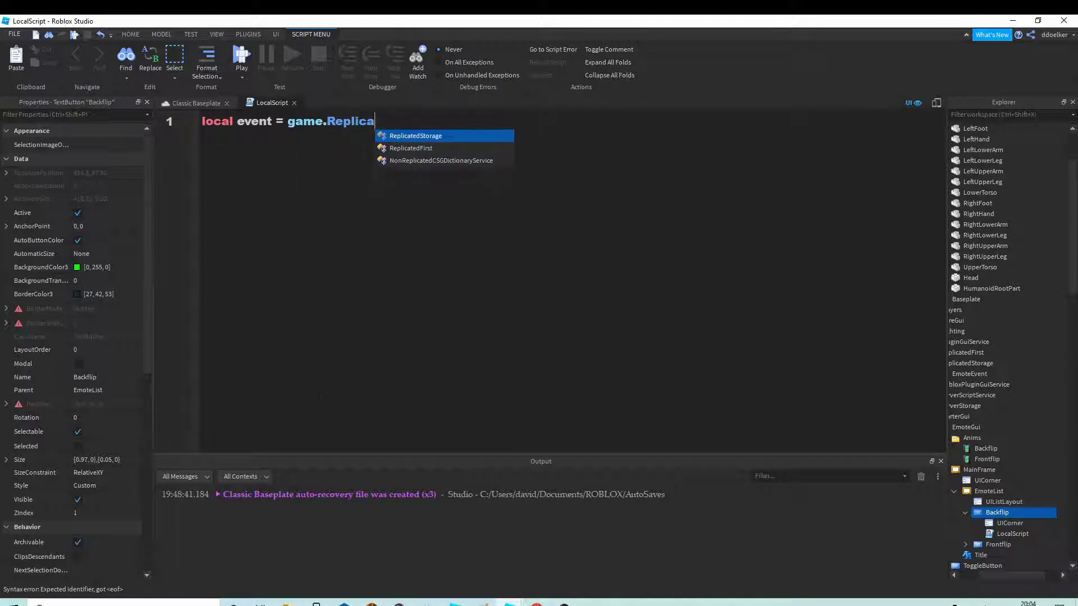
type("tedSto")
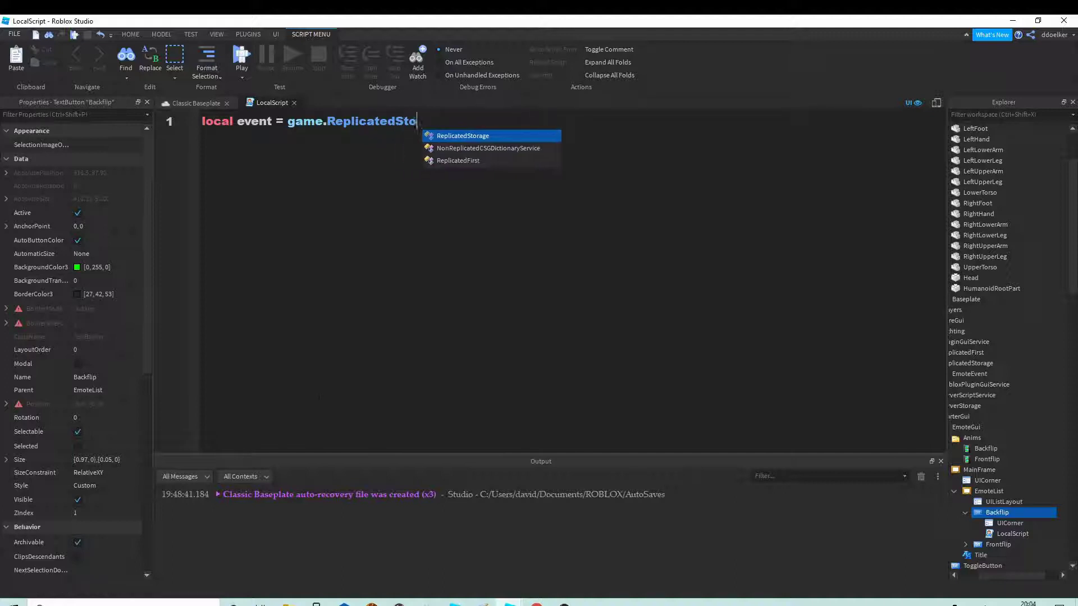
key("Tab")
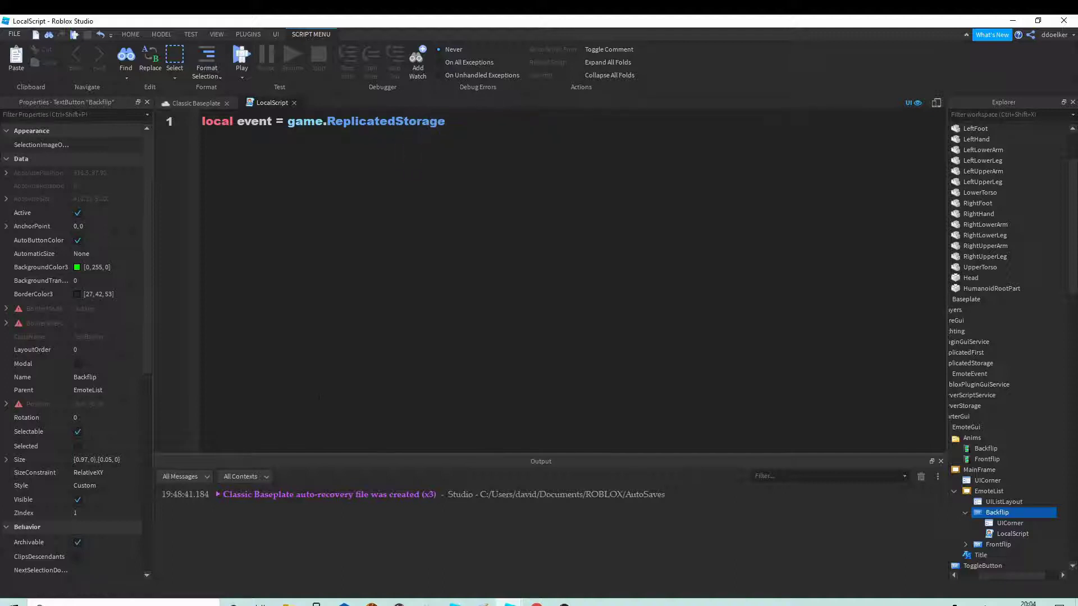
- Complete the event variable's reference on line 1 as game.ReplicatedStorage.EmoteEvent
type(".Emote")
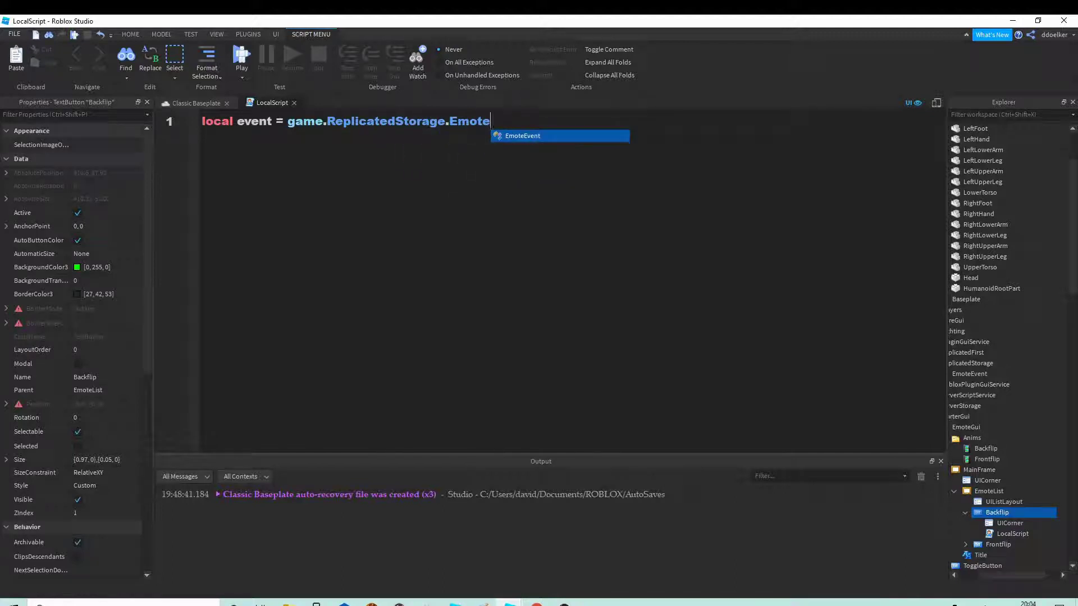
type("Event")
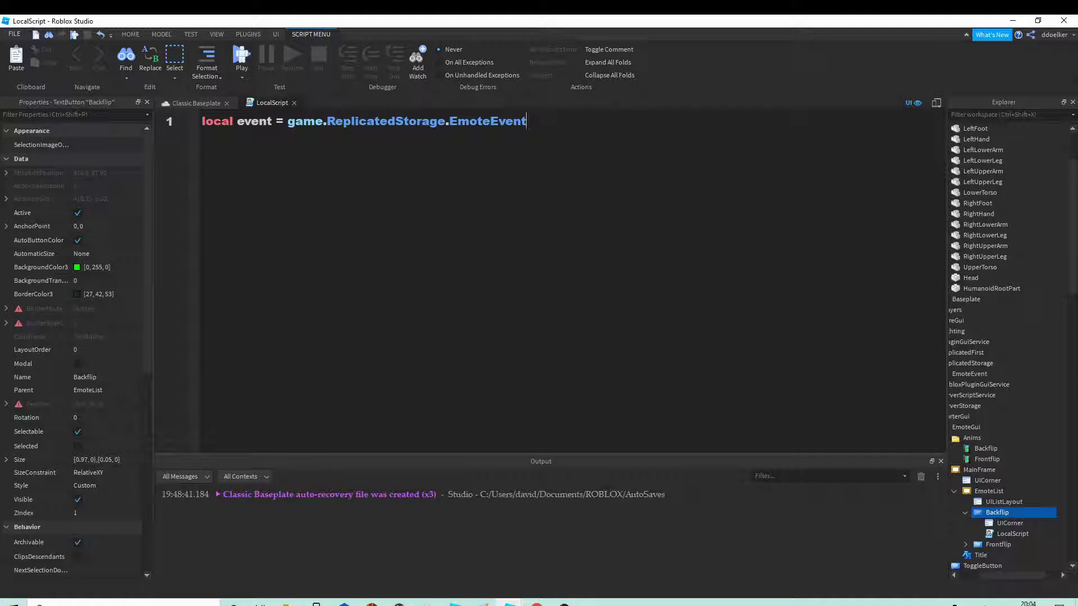
key("Return")
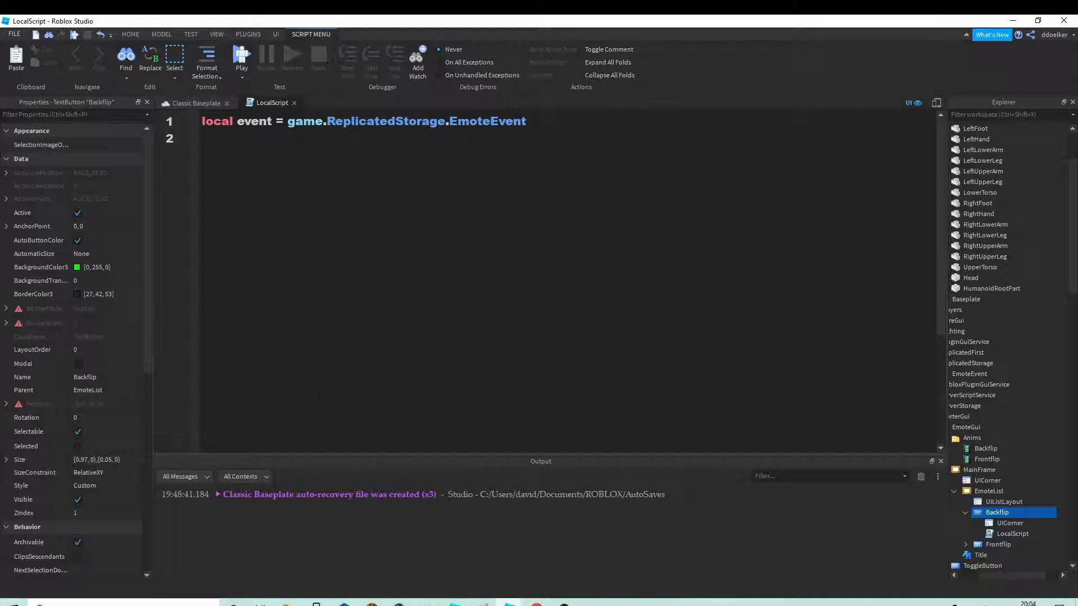
- Declare a local variable anim on line 2 as script.Parent.Parent.Parent.Parent.Anims.Backflip
type("local")
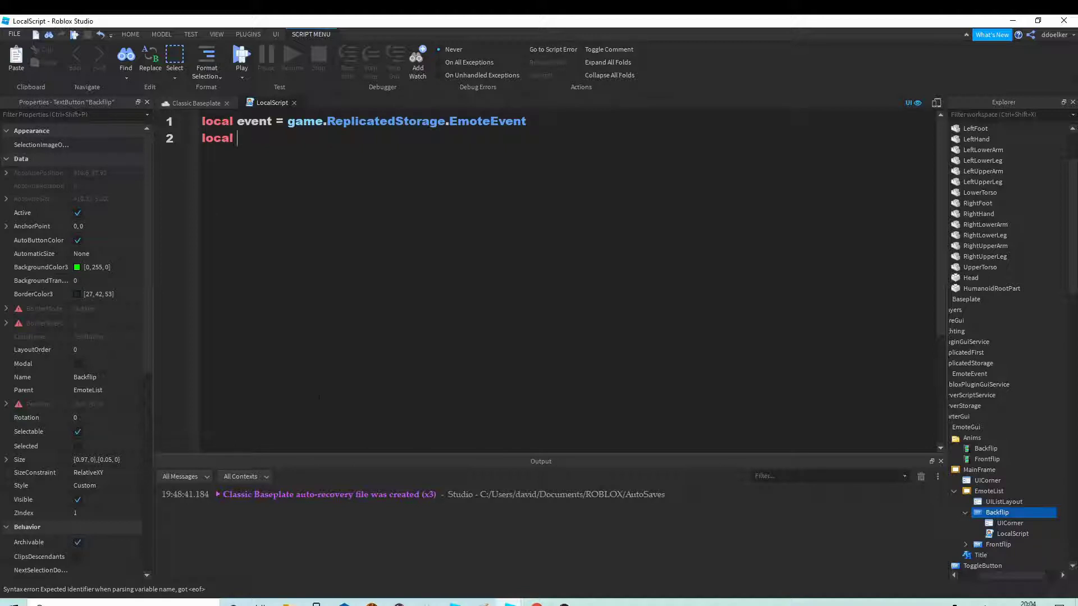
type(" anim = script")
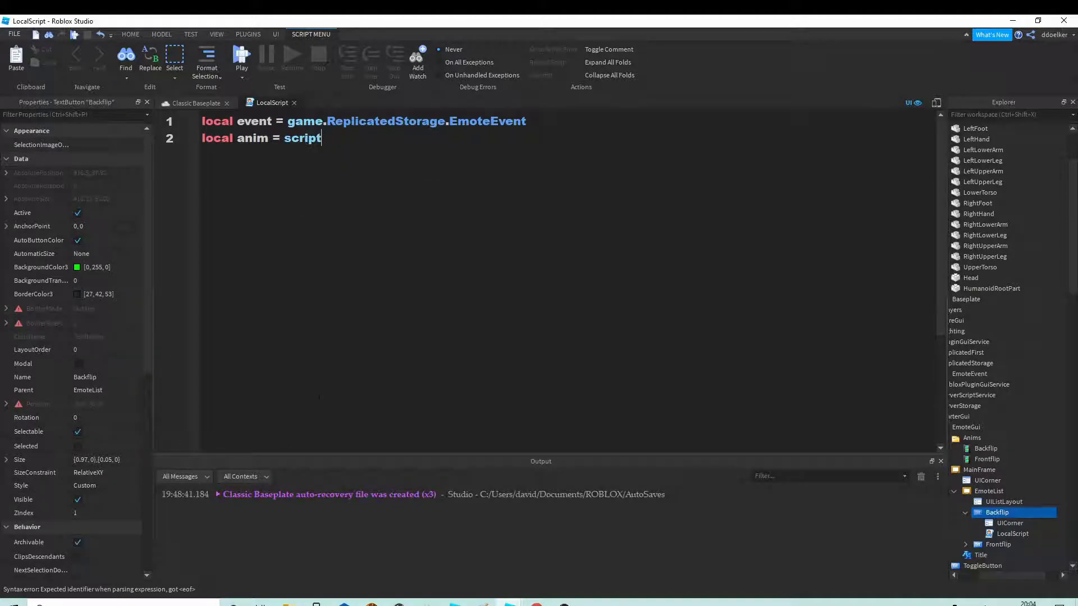
type(".PArent")
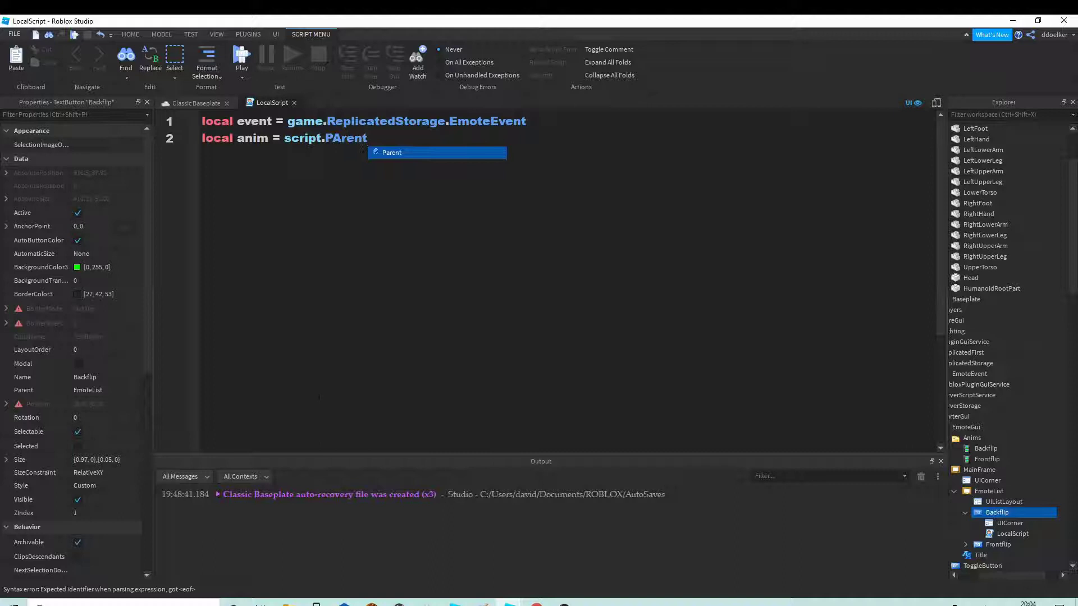
key("BackSpace")
key("BackSpace")
key("BackSpace")
key("BackSpace")
type("ar")
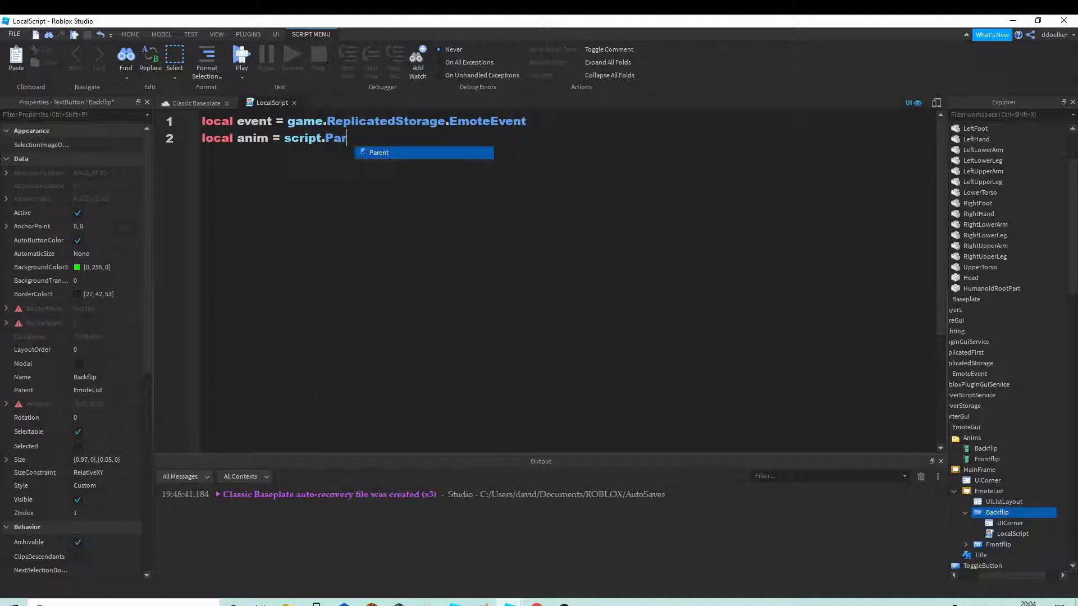
type("ent.PArent")
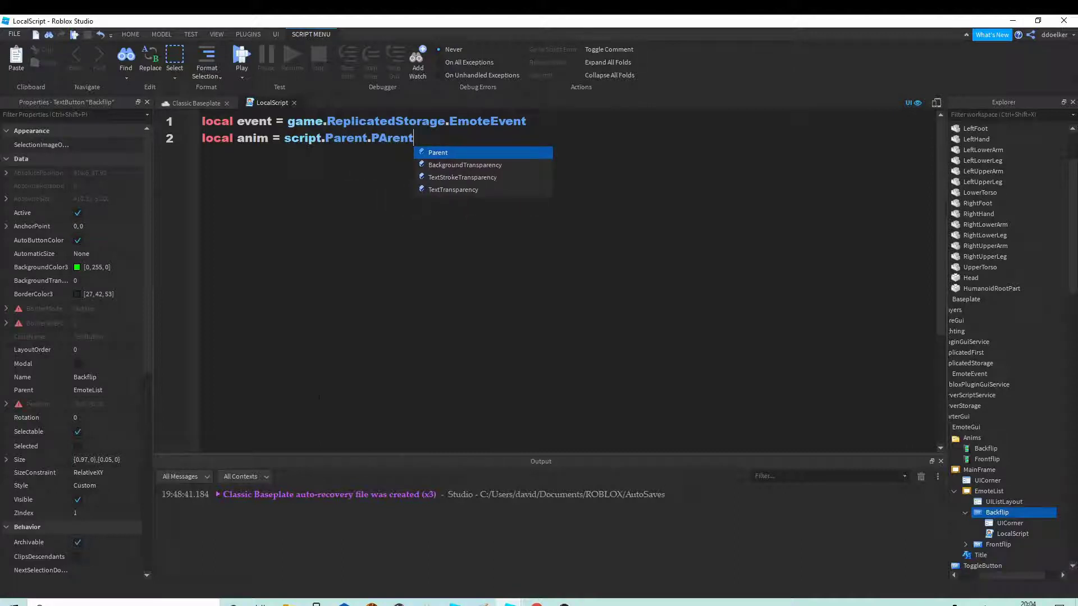
key("Tab")
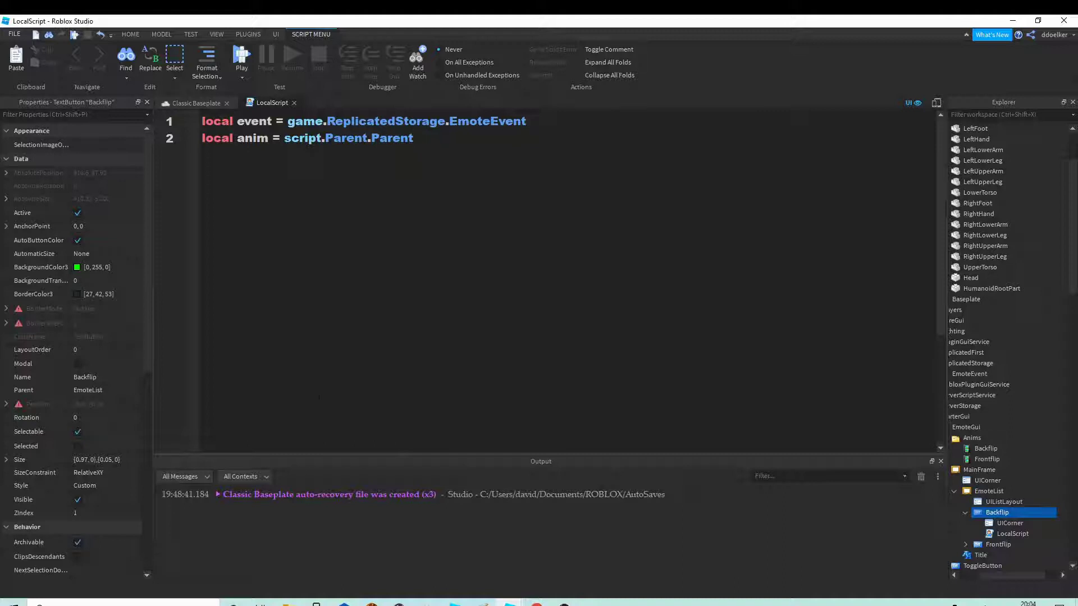
type(".Par")
key("Tab")
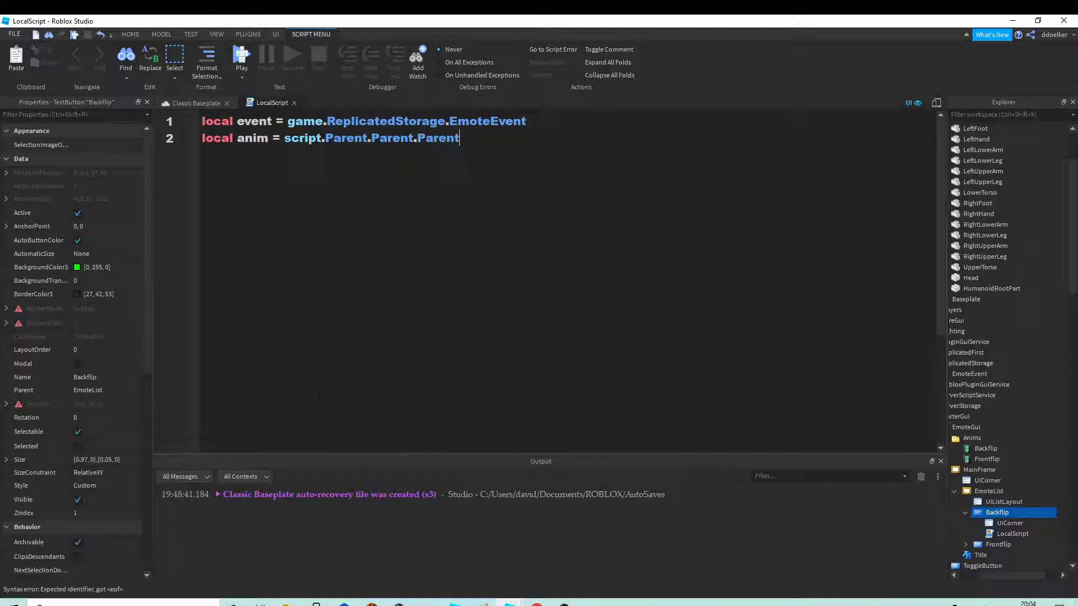
type(".Pa")
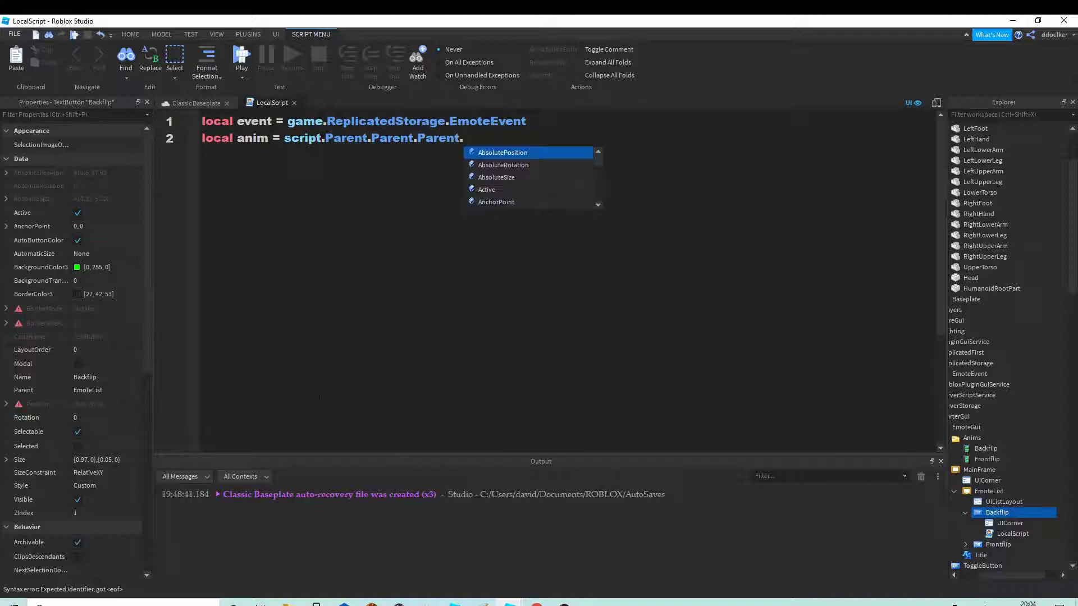
key("Tab")
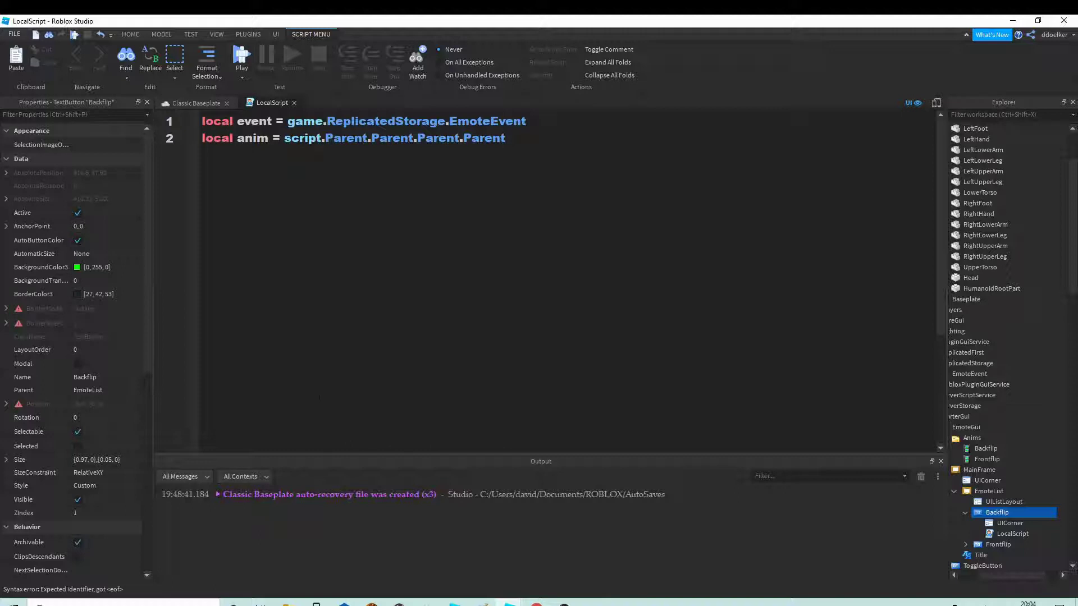
type(".A")
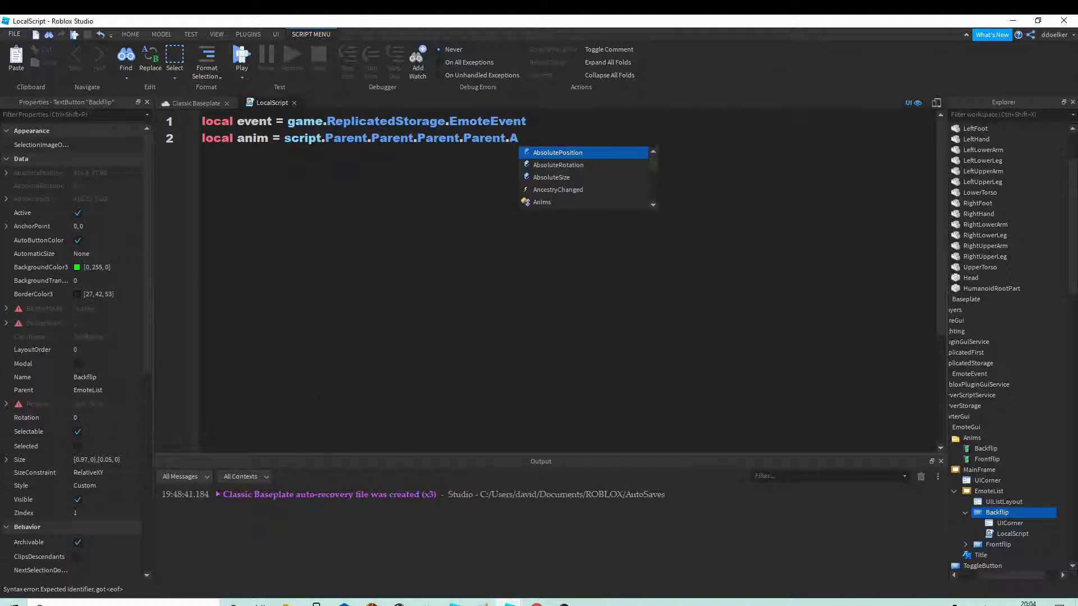
type("ni")
key("Tab")
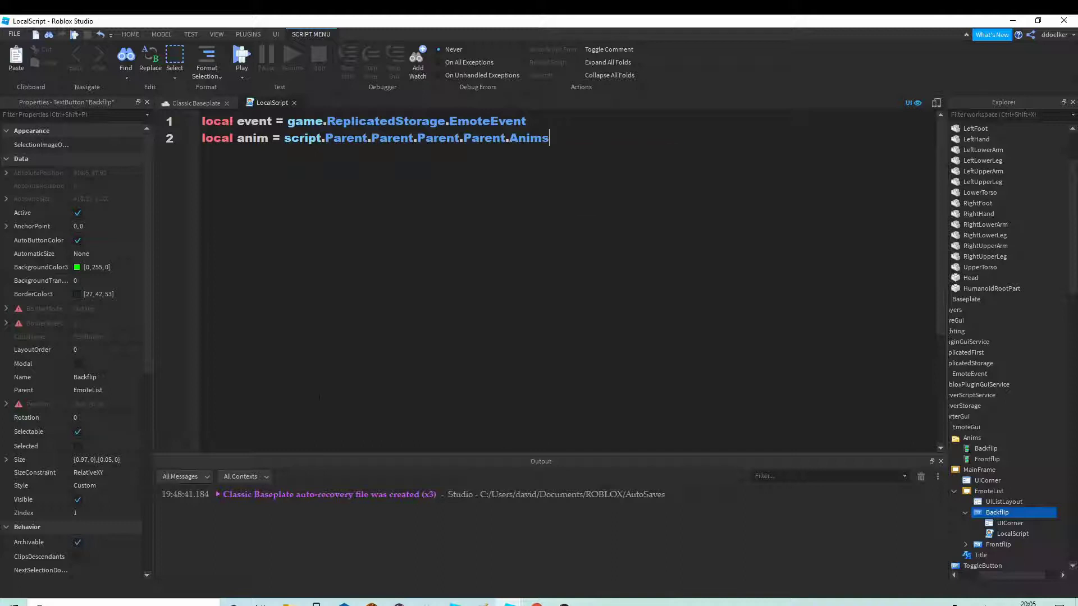
type(".Backfl")
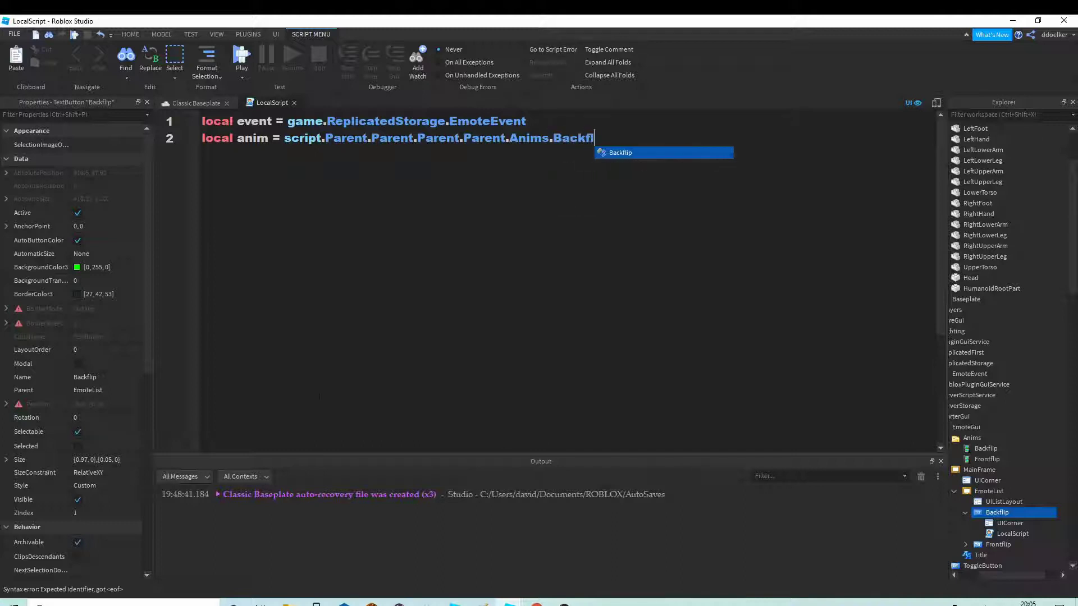
key("Return")
key("Return")
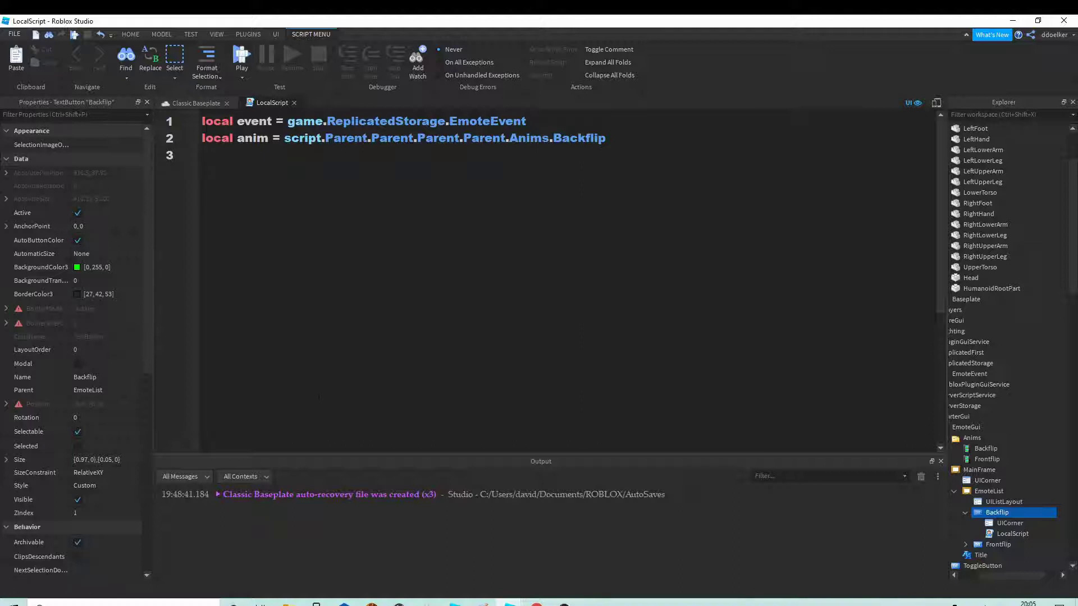
- Connect script.Parent.MouseButton1Click to an anonymous function without parameters on line 3, with its closing end)
type("script.PArent")
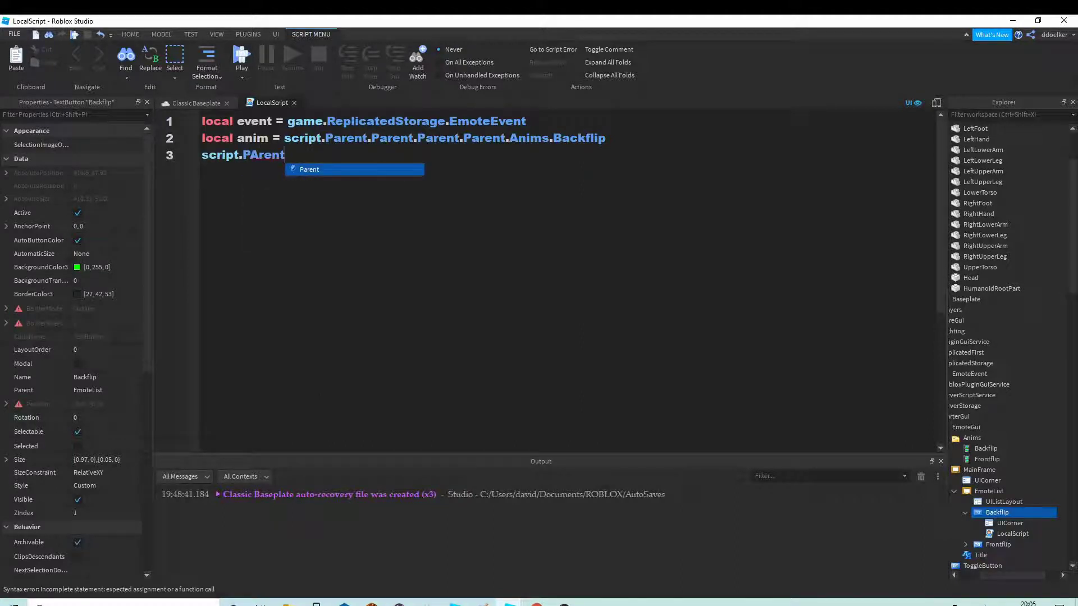
key("Tab")
type(".")
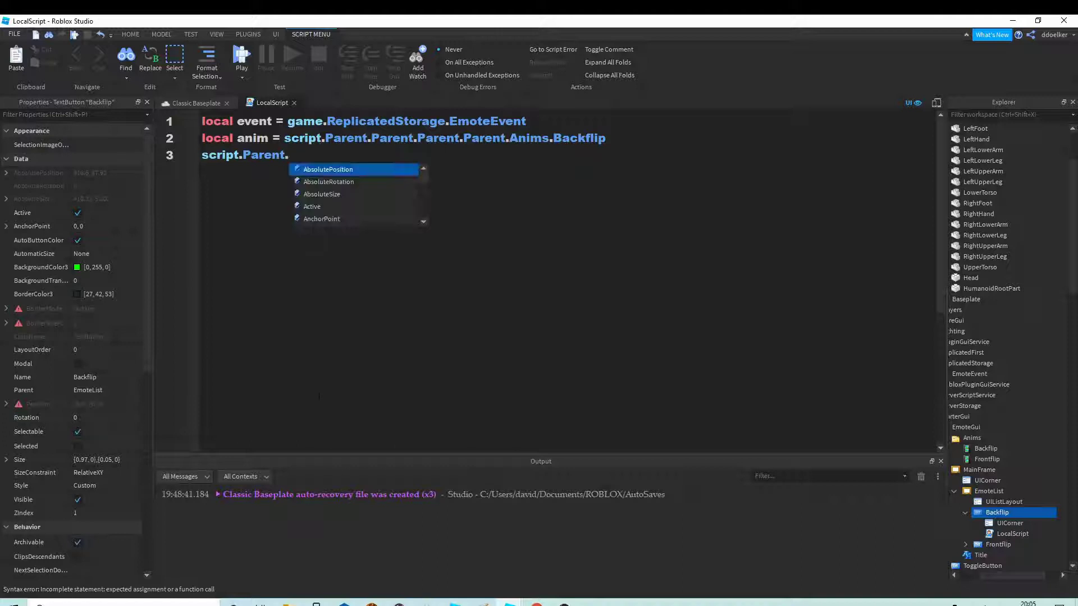
type("MouseB")
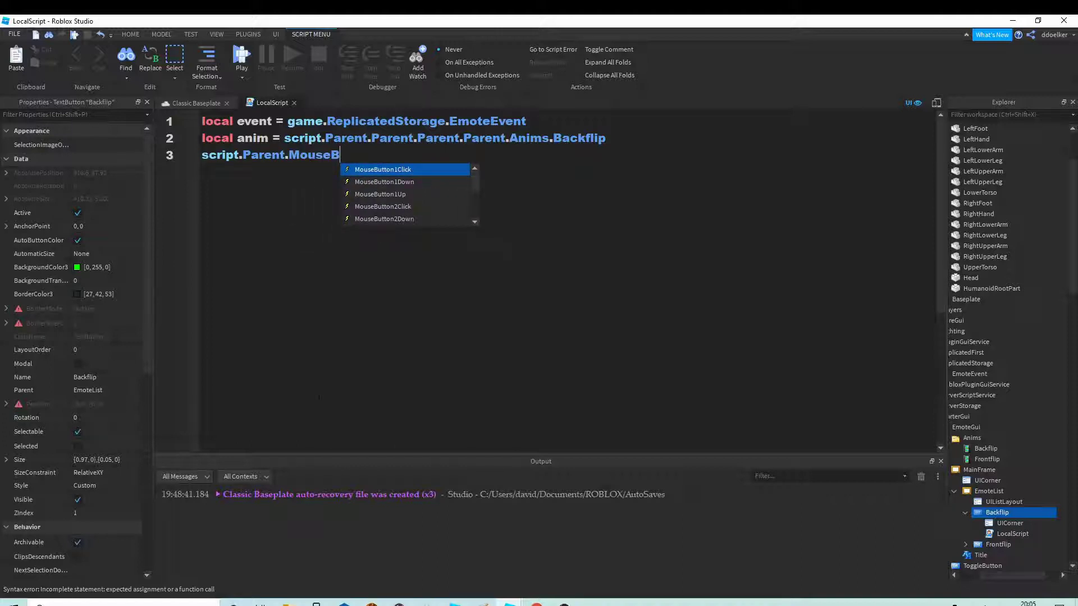
type("utton1Click")
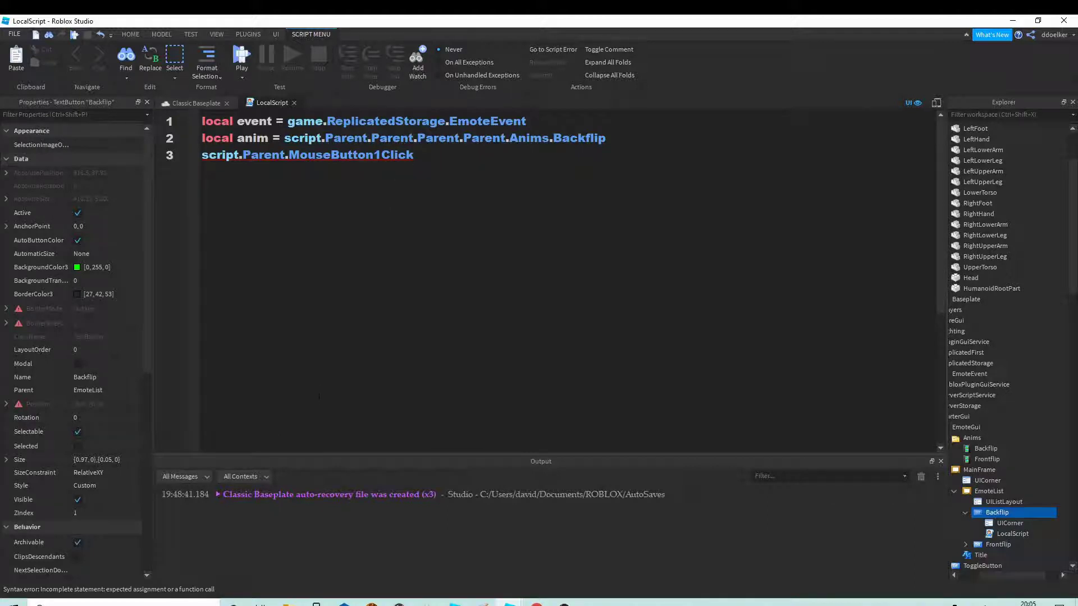
type(":Con")
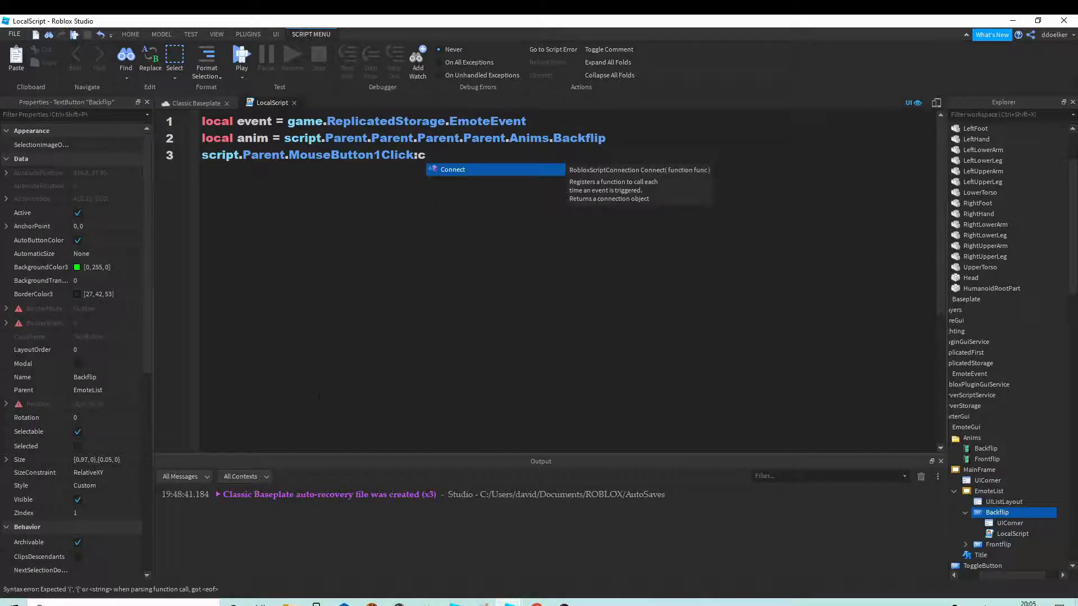
type("nect(")
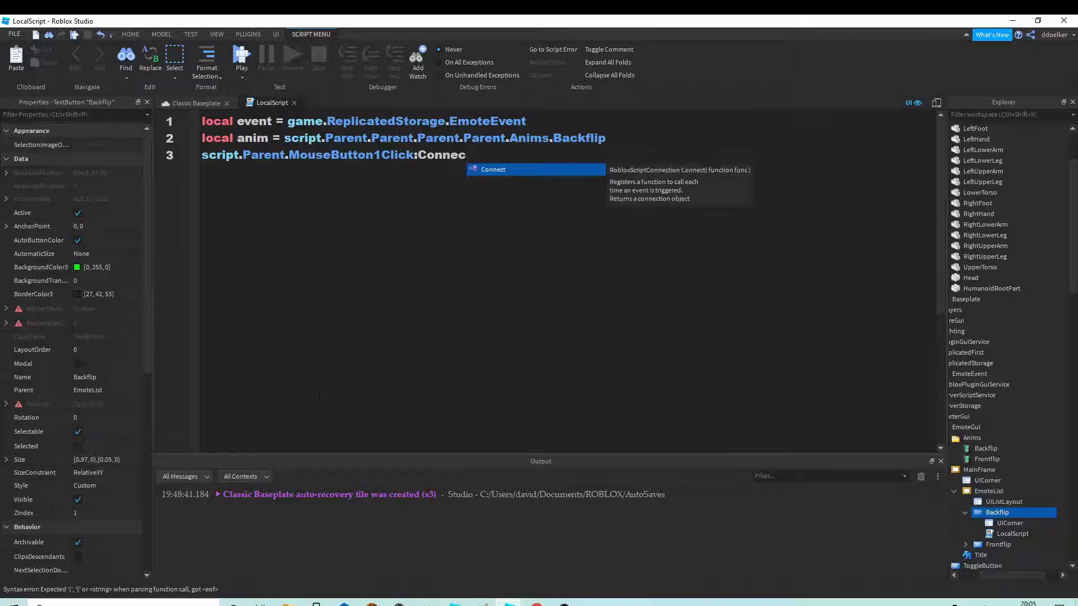
type("func")
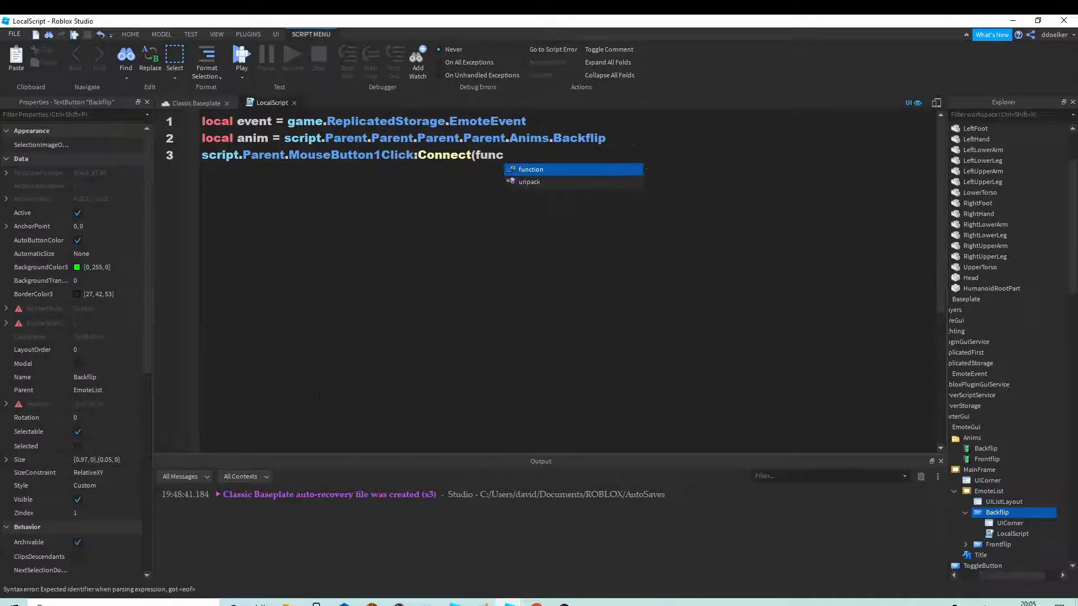
type("tion(")
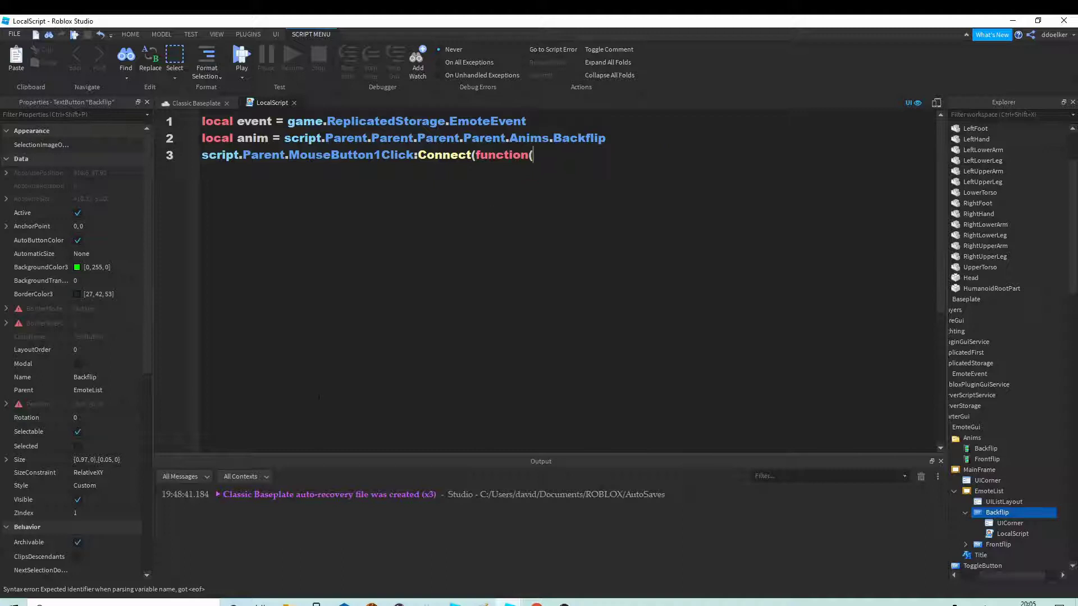
type(")")
key("Return")
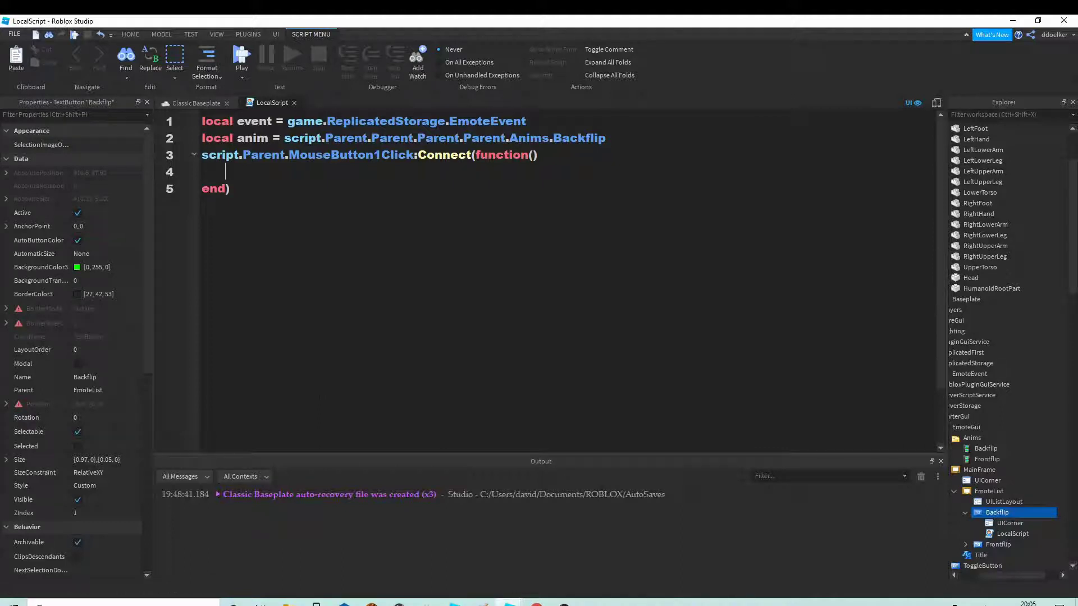
- Call event:FireServer(anim) inside the MouseButton1Click function
type("event")
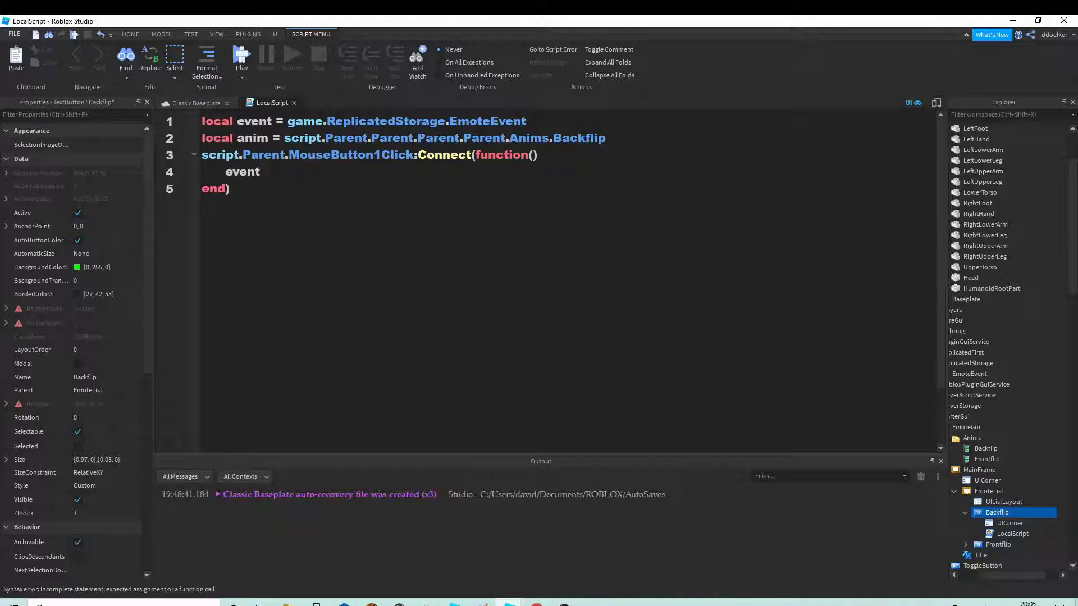
type(":Fir")
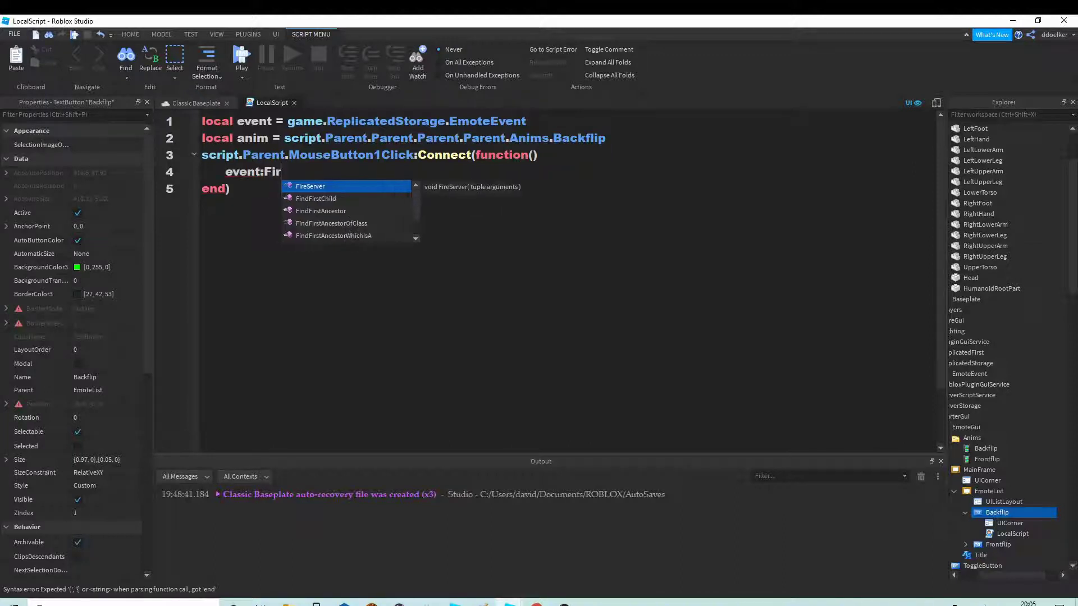
type("eServe")
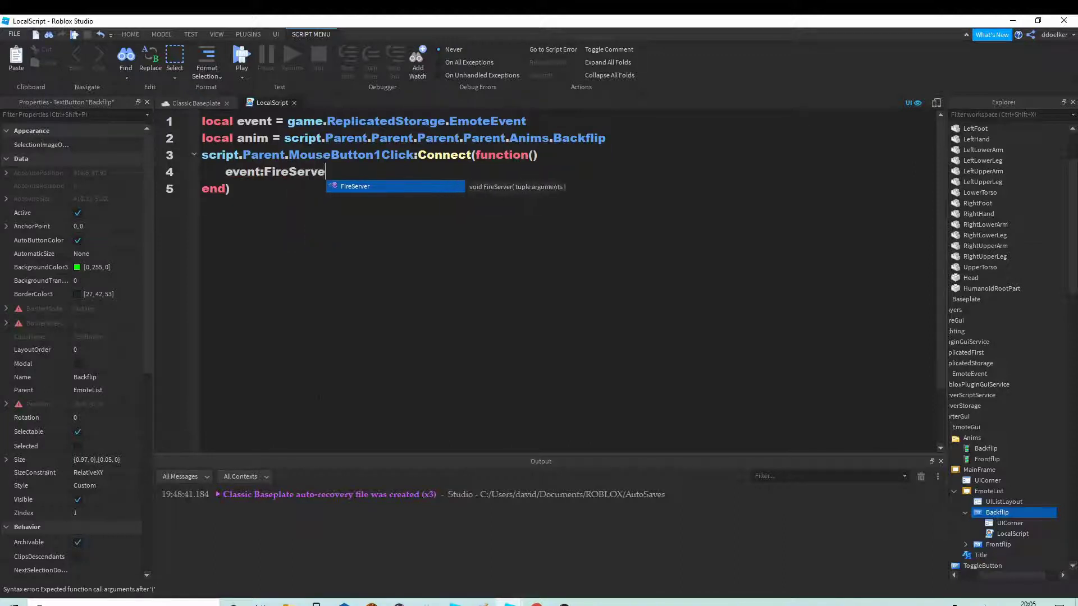
type("r()")
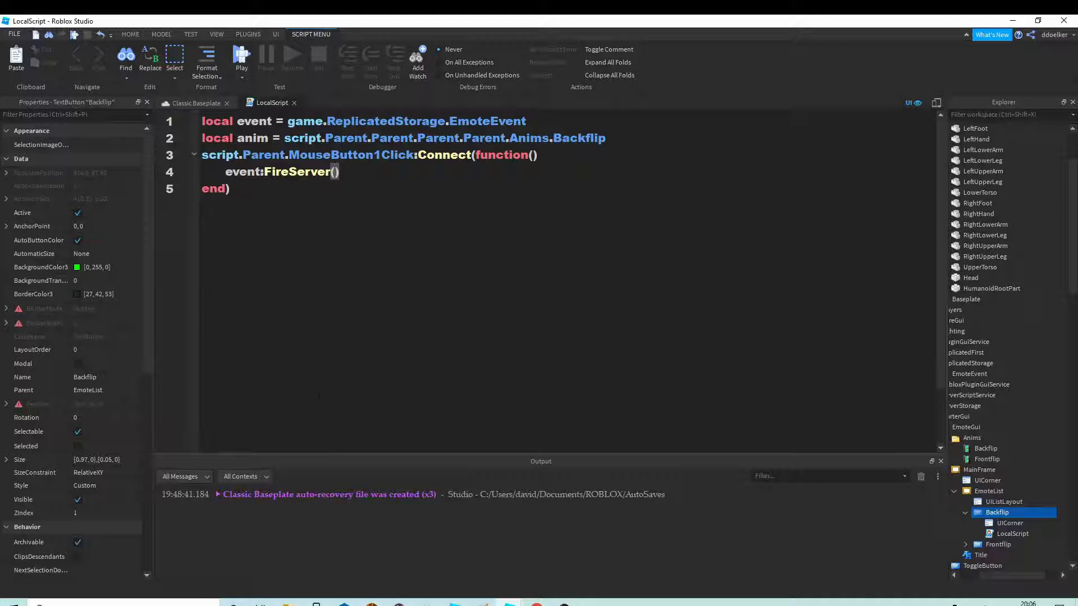
type("anim")
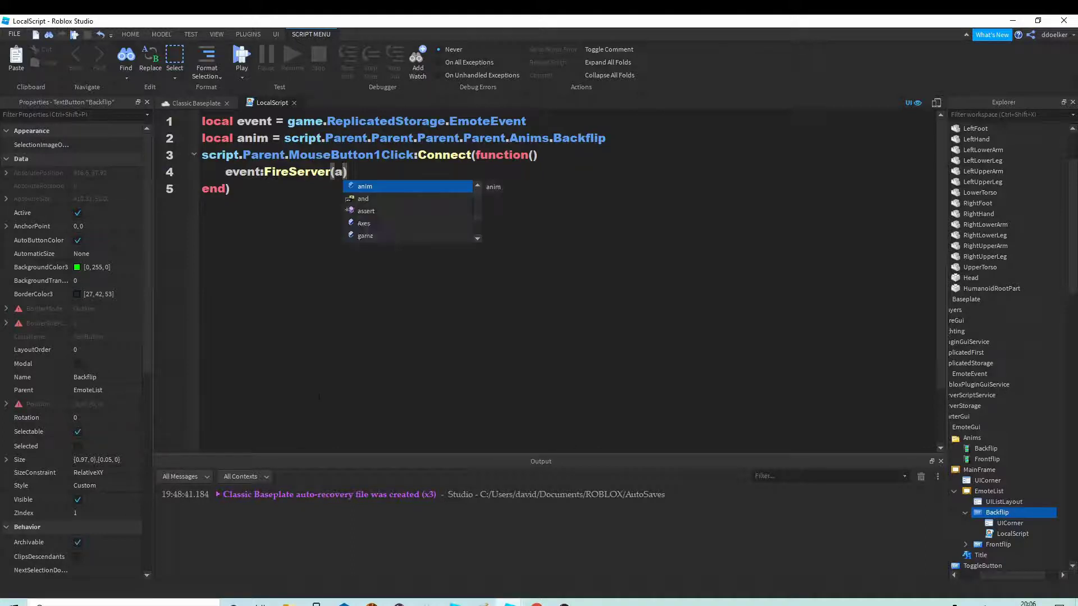
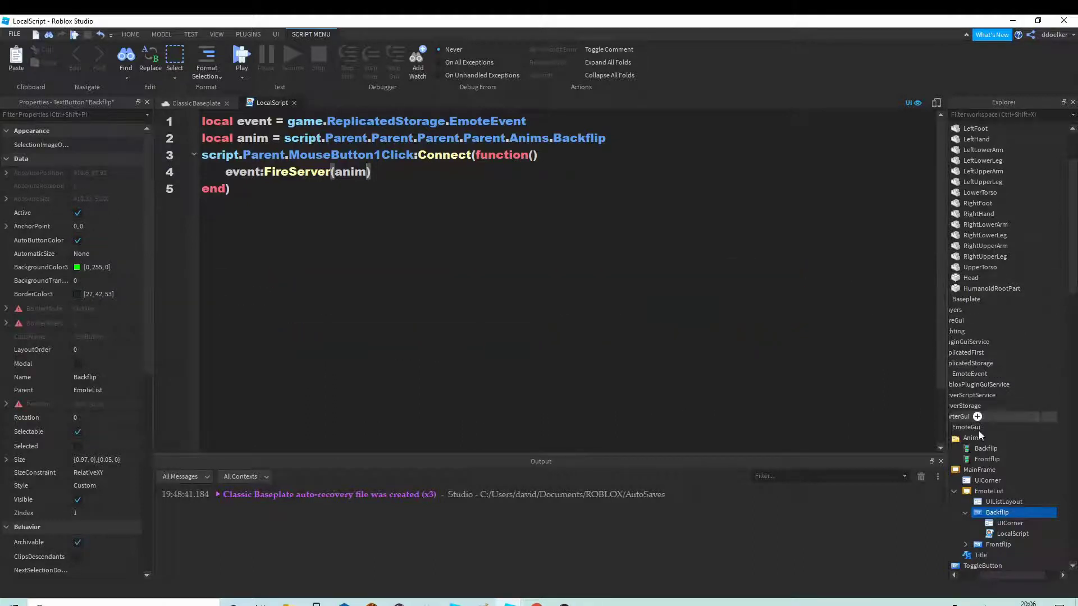
- Duplicate the Backflip button's LocalScript and place the copy under the Frontflip button
left_click(991, 533)
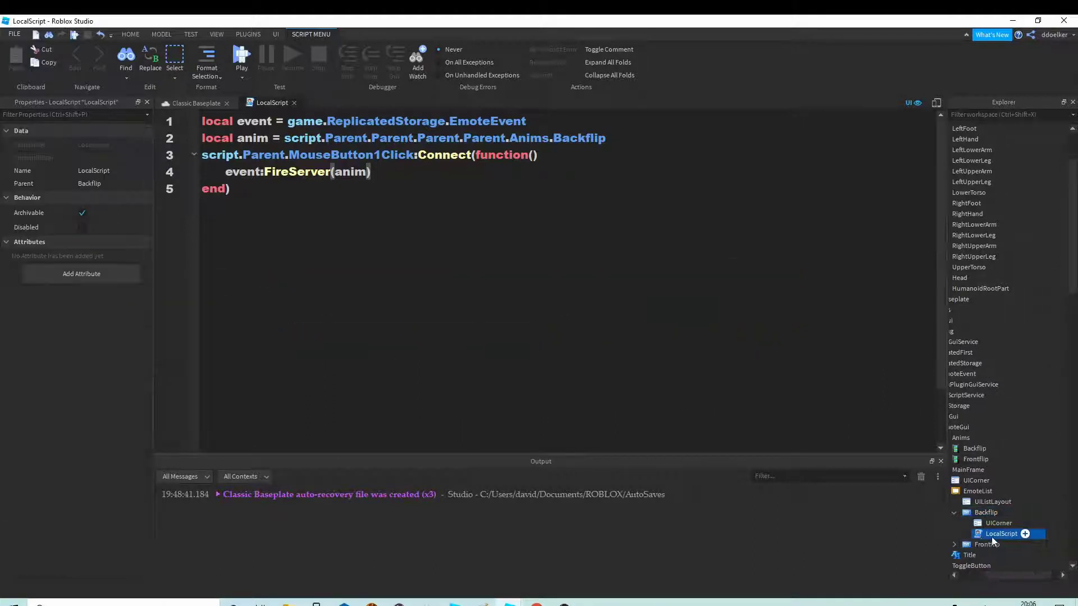
key("ctrl+d")
left_click_drag(1022, 544, 1032, 555)
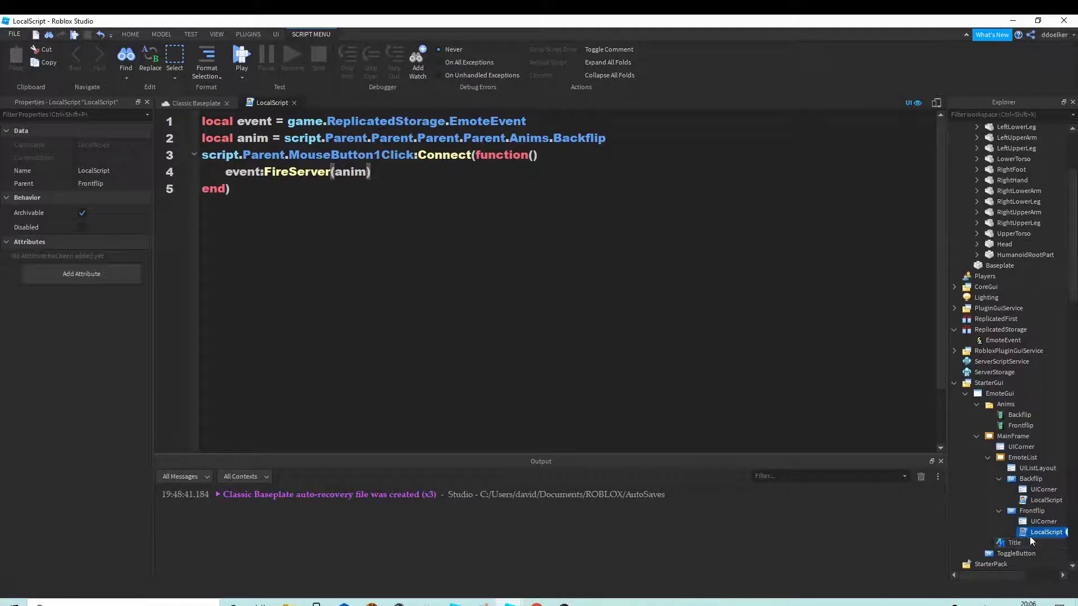
- Open the Frontflip button's LocalScript and change its anim reference from Backflip to Frontflip
double_click(1043, 532)
key("F2")
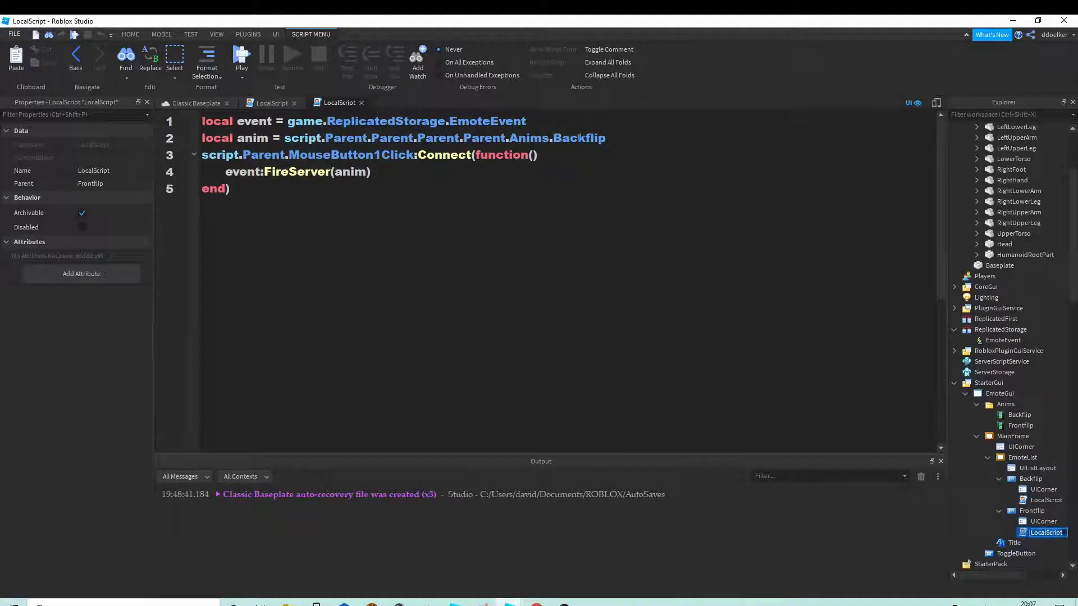
double_click(578, 137)
type("Frontflip")
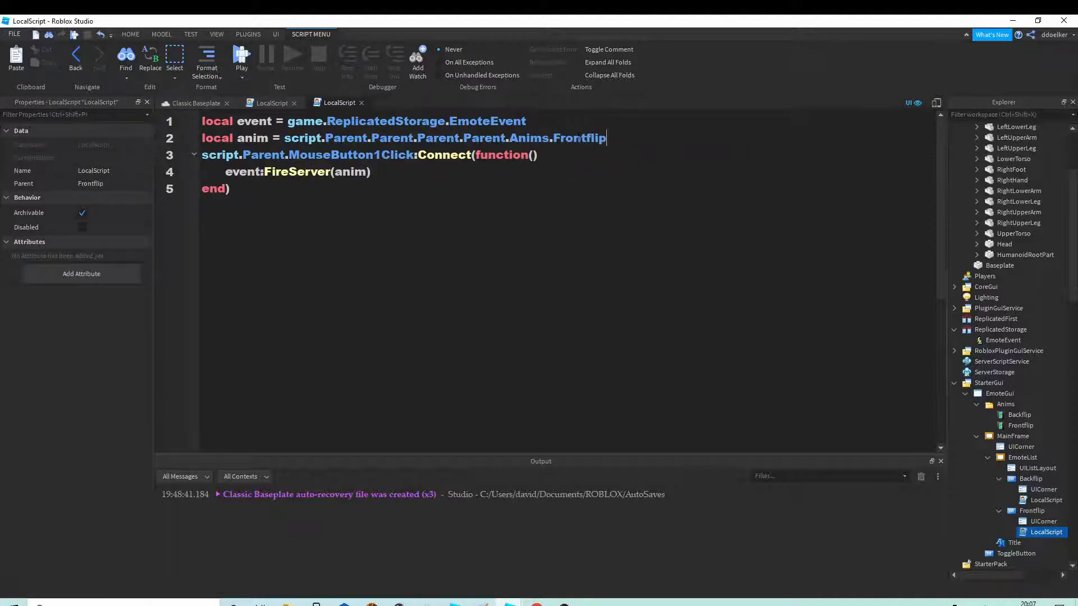
- Insert a new Script into ServerScriptService
left_click(193, 104)
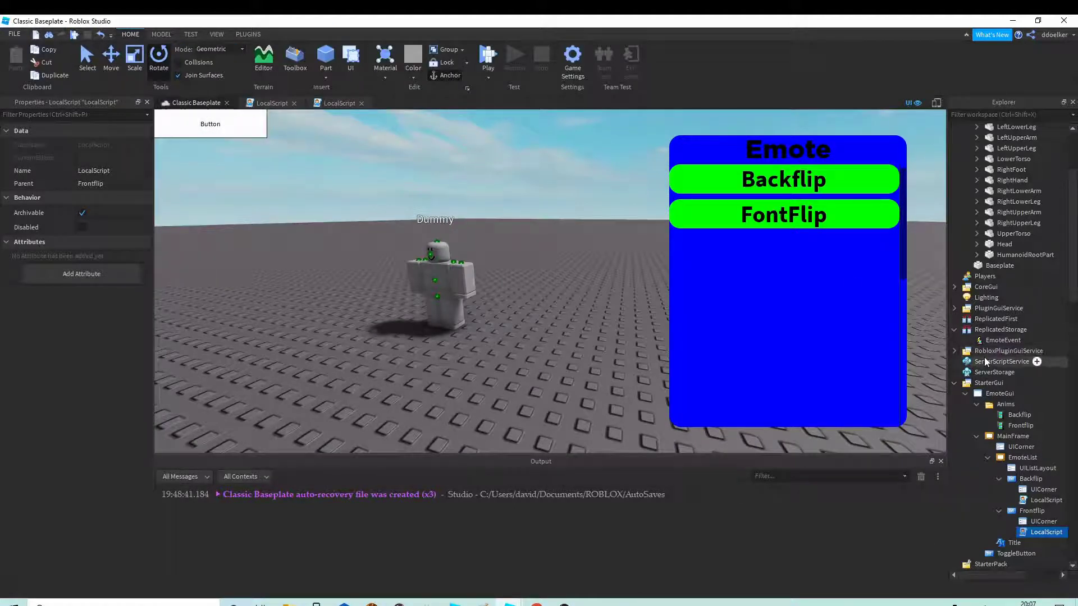
left_click(1025, 361)
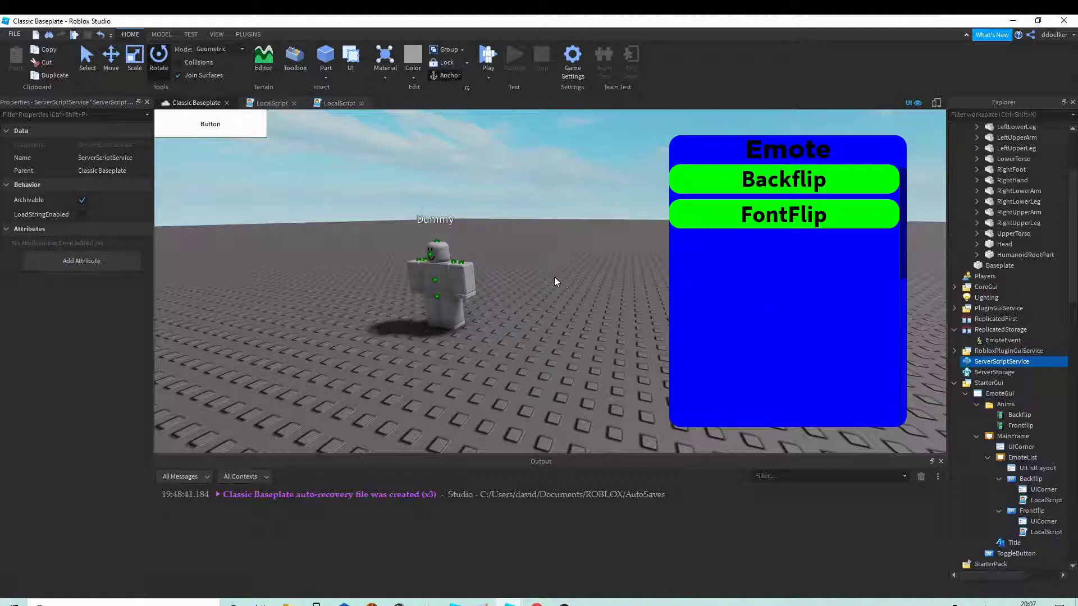
key("ctrl+i")
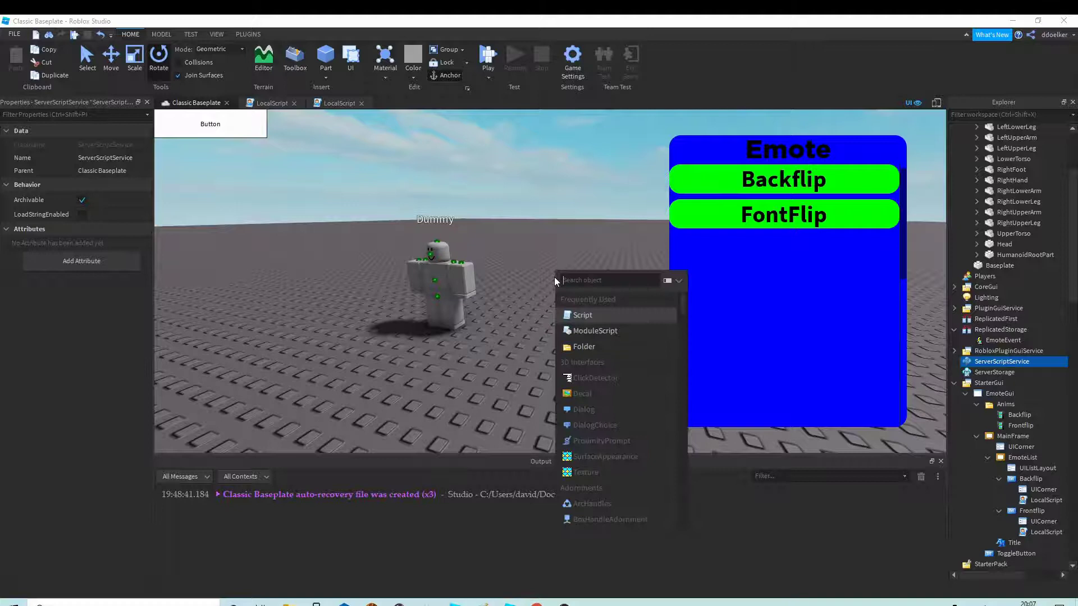
key("Return")
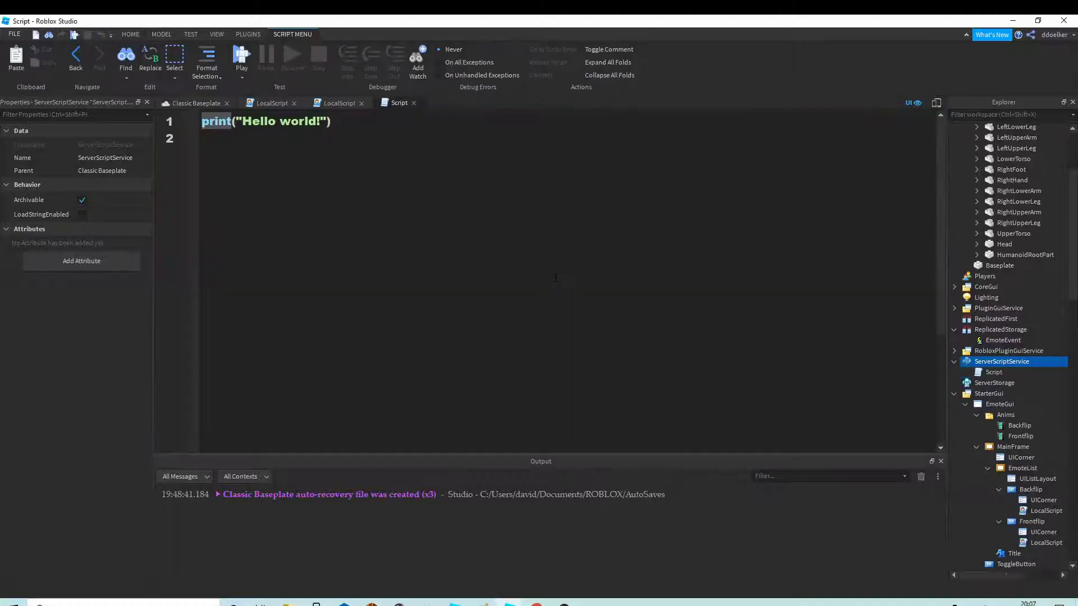
- Replace the new Script's default code with a reference to game.ReplicatedStorage.EmoteEvent.OnServerEvent on line 1
key("ctrl+a")
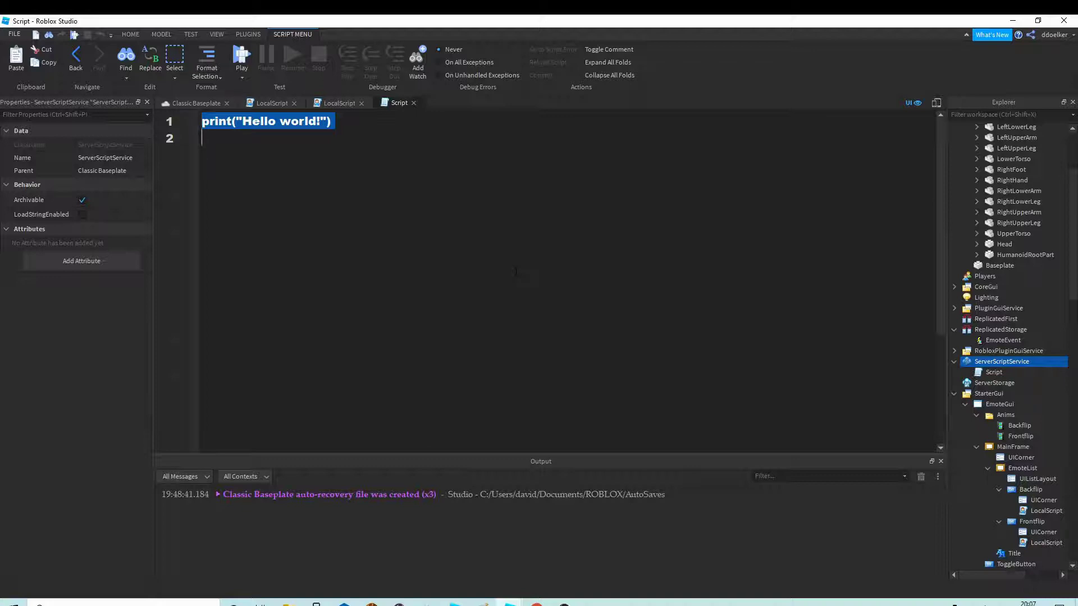
type("game.")
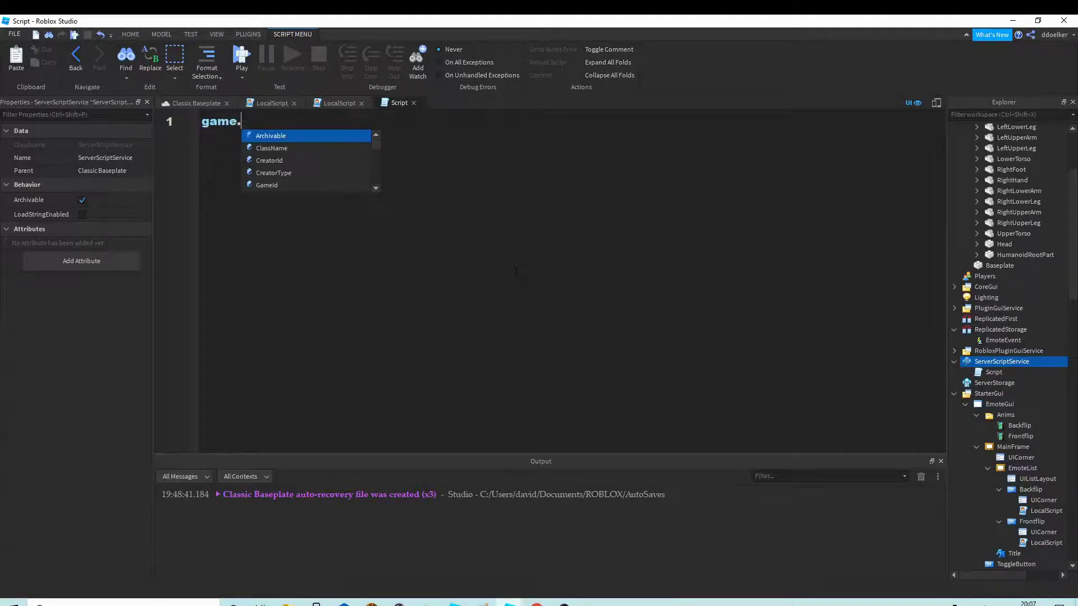
type("Repl")
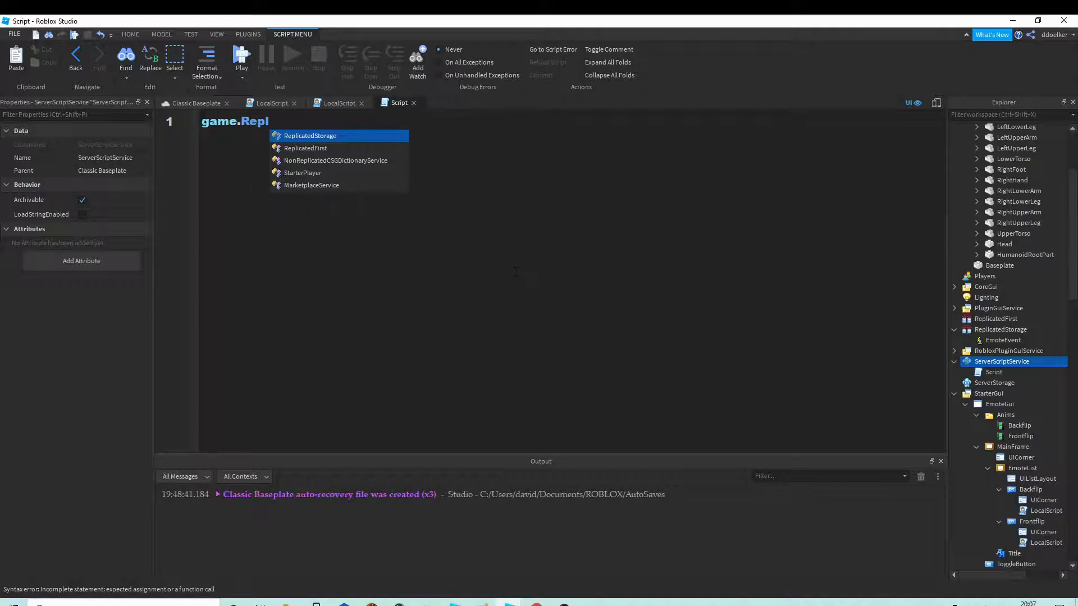
type("icatedStor")
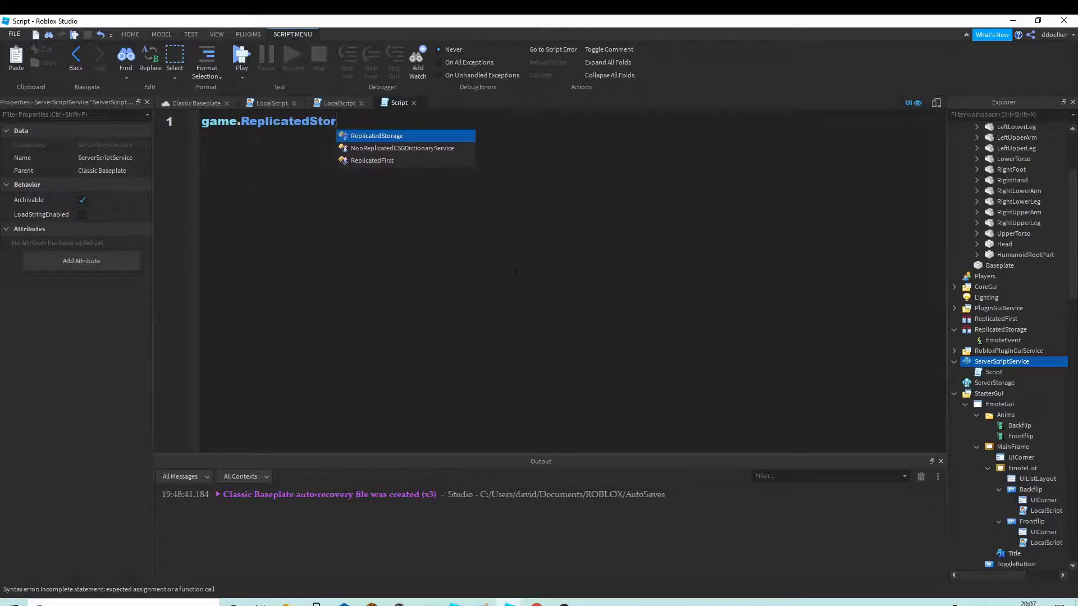
type("age.Emot")
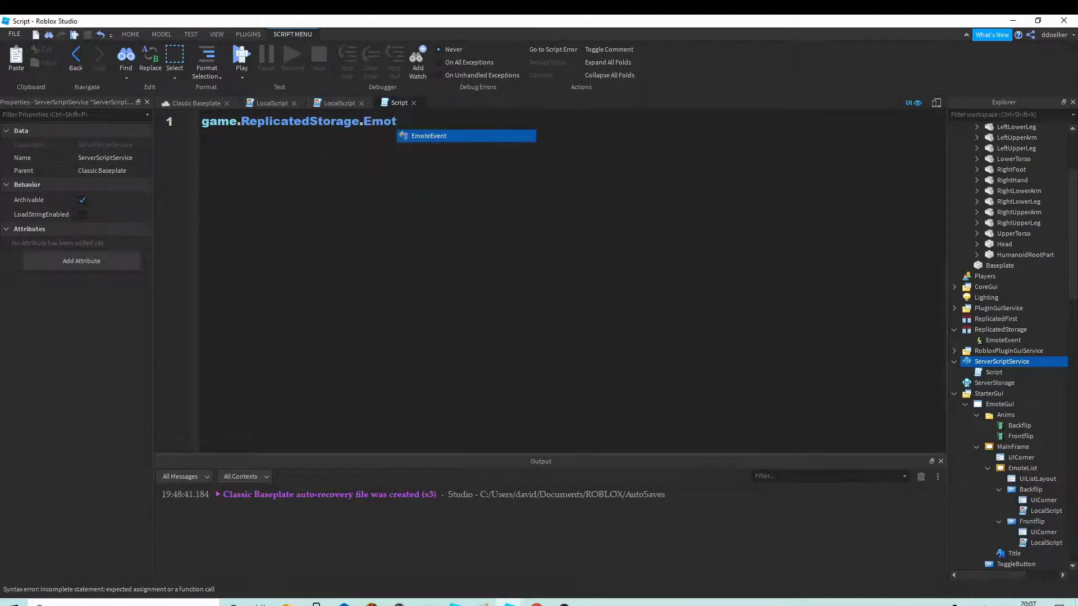
type("eEvent")
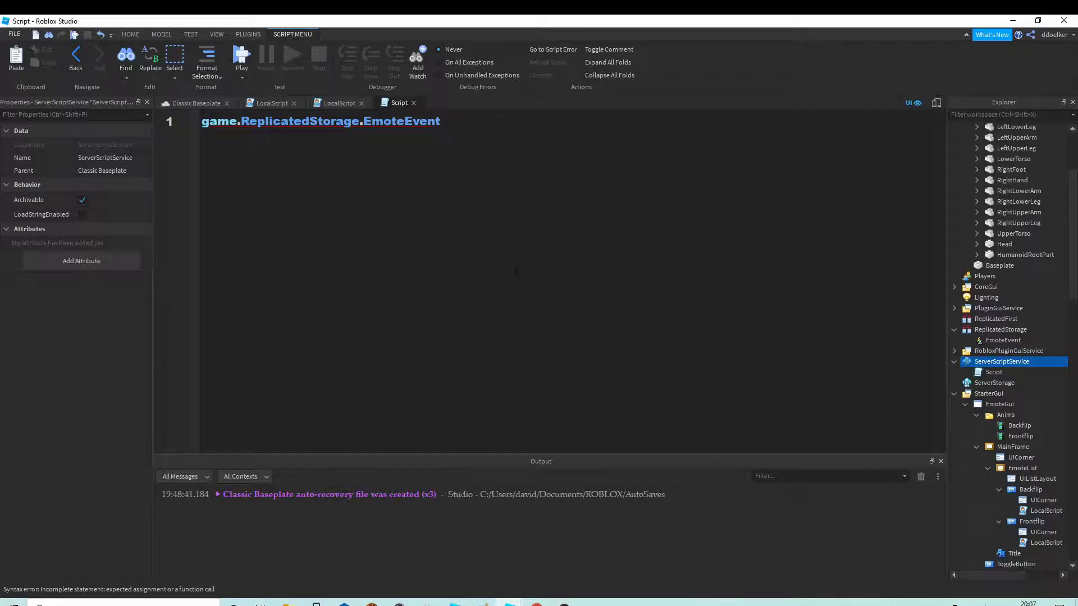
type(".")
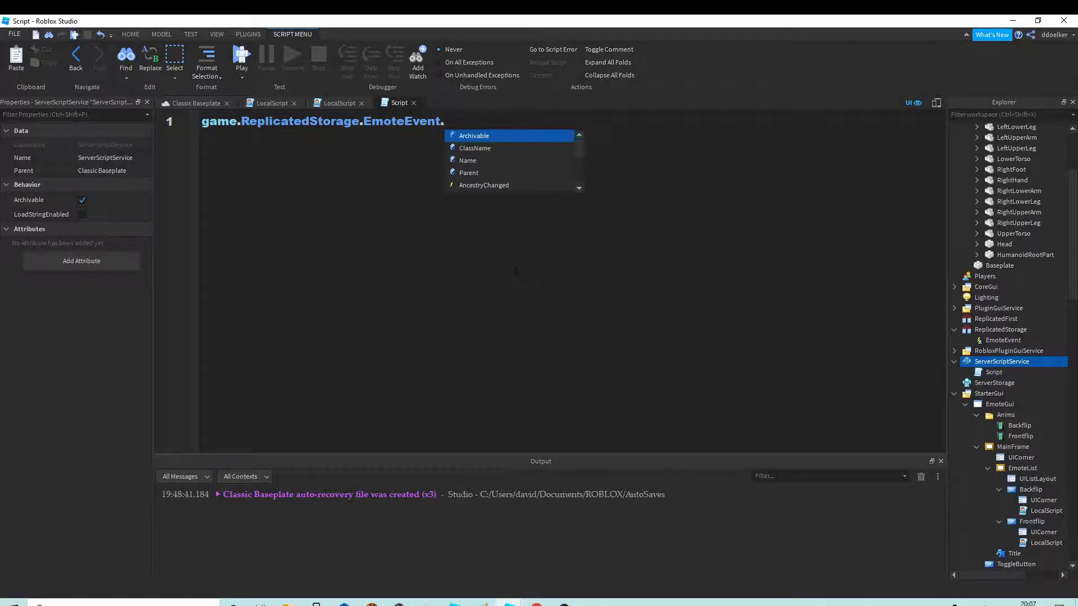
type("OnSer")
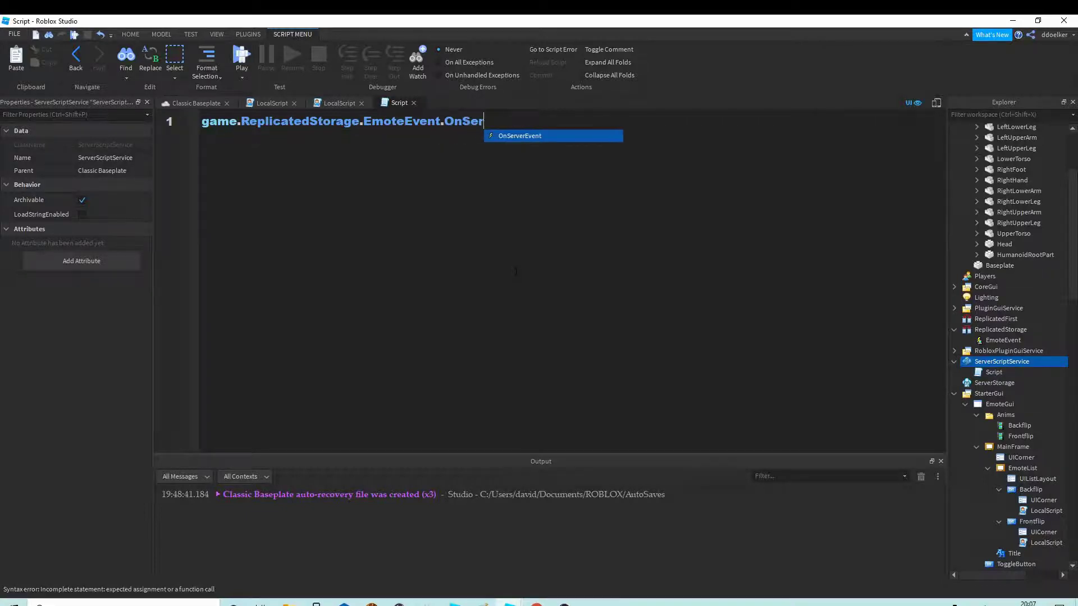
type("verEvent")
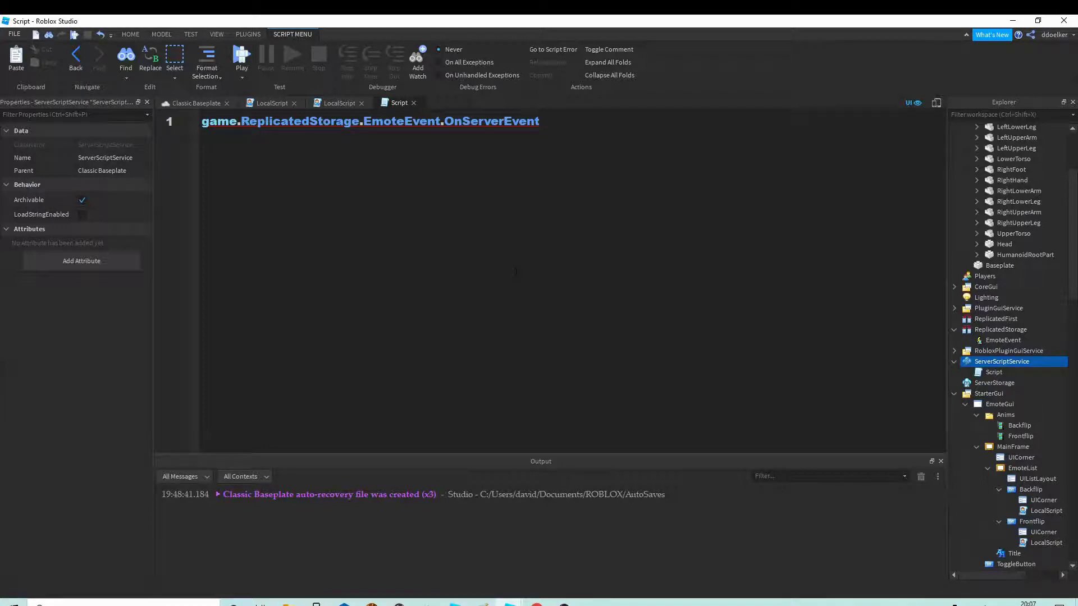
- Connect OnServerEvent to an anonymous function with the parameters player and anim, with its closing end)
type(":Co")
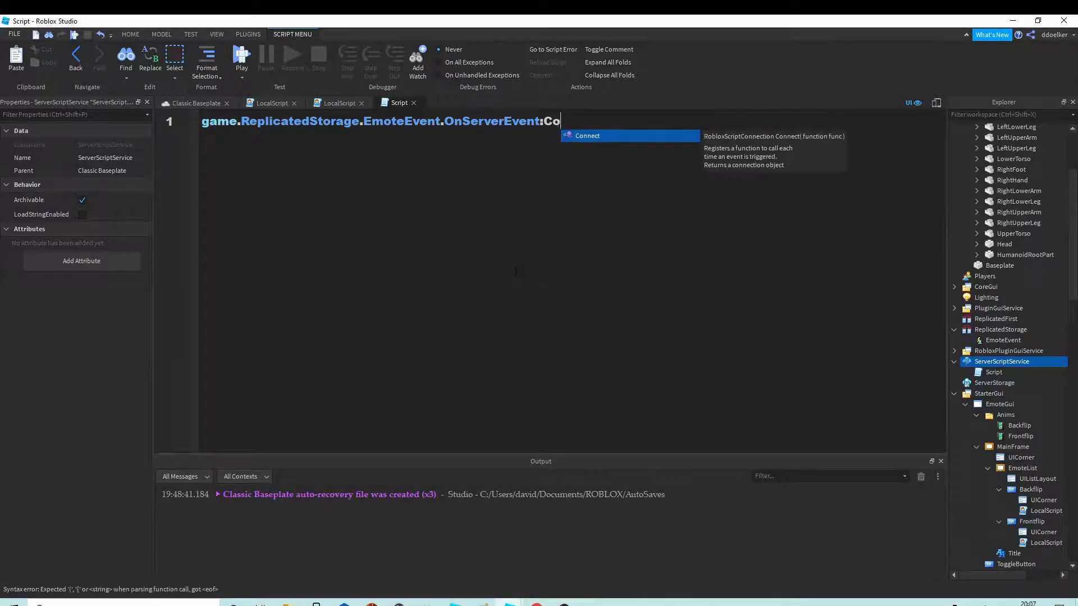
type("nnect(")
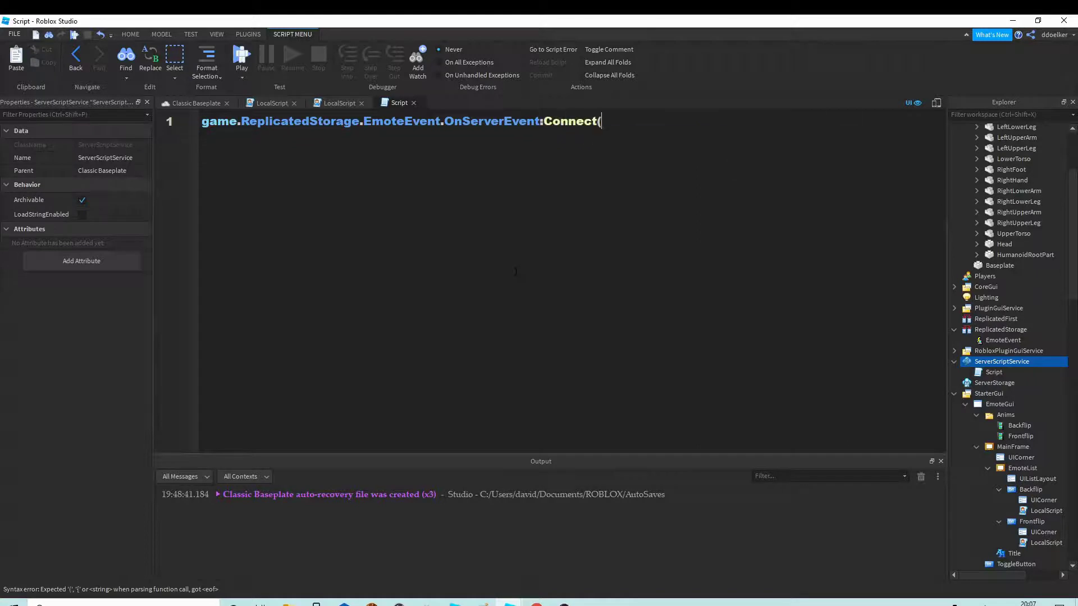
type("function(")
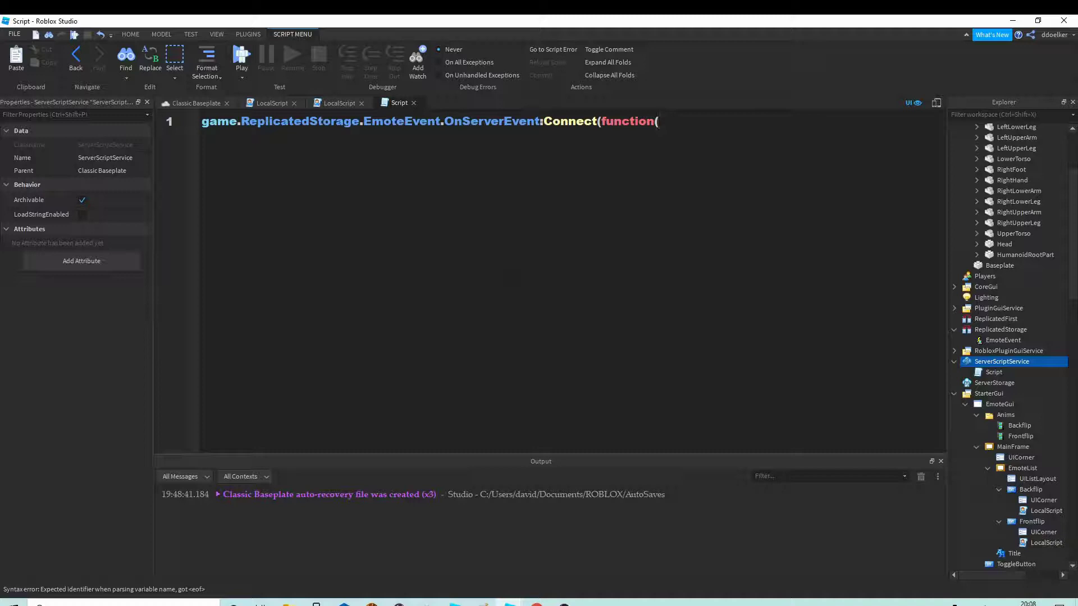
type("player")
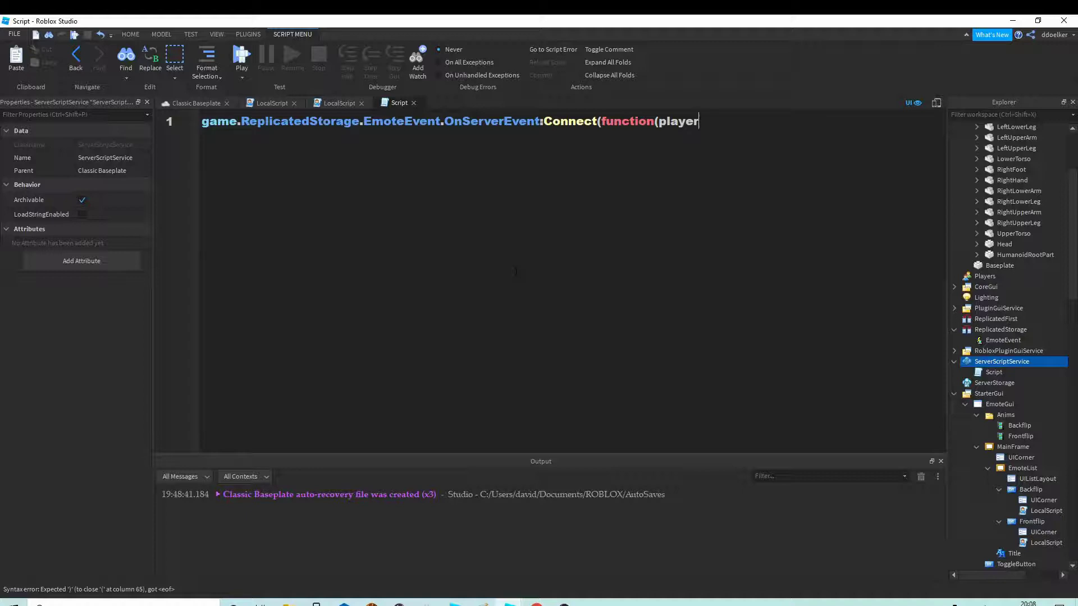
type(",")
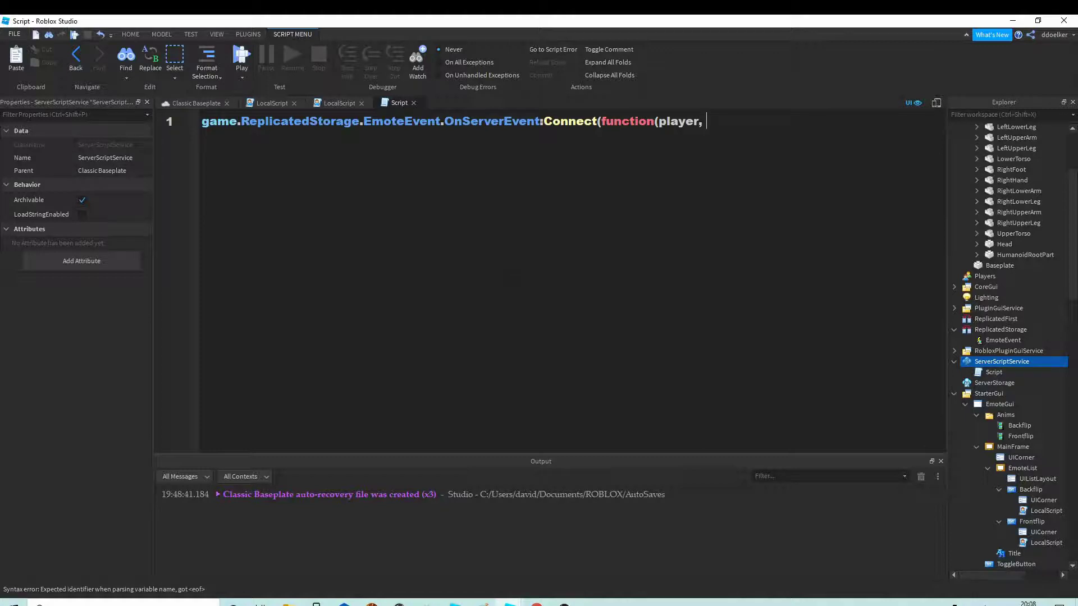
type(" anim")
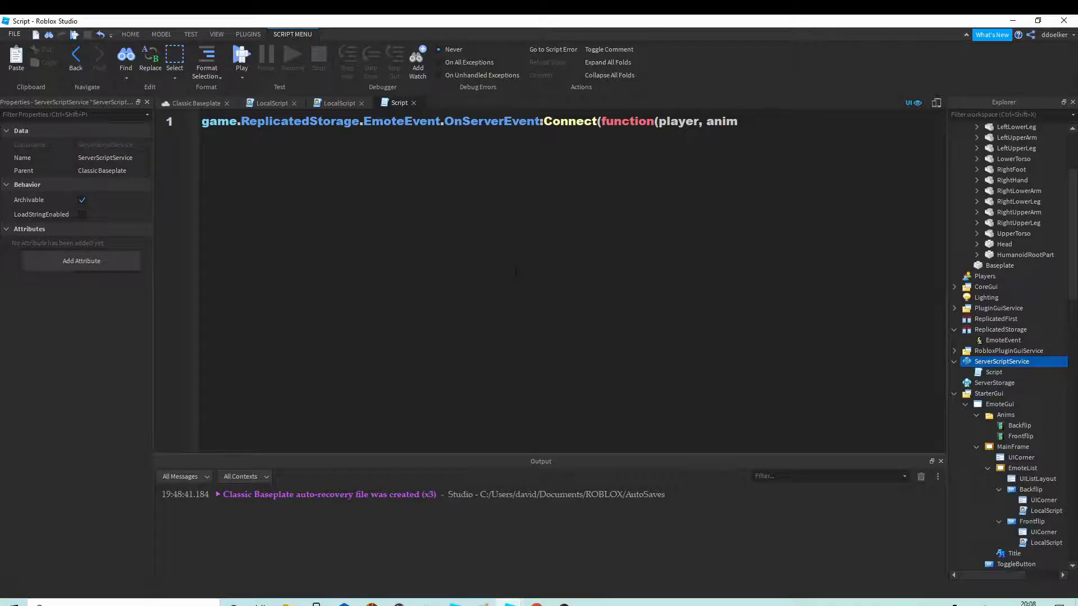
type(")")
key("Return")
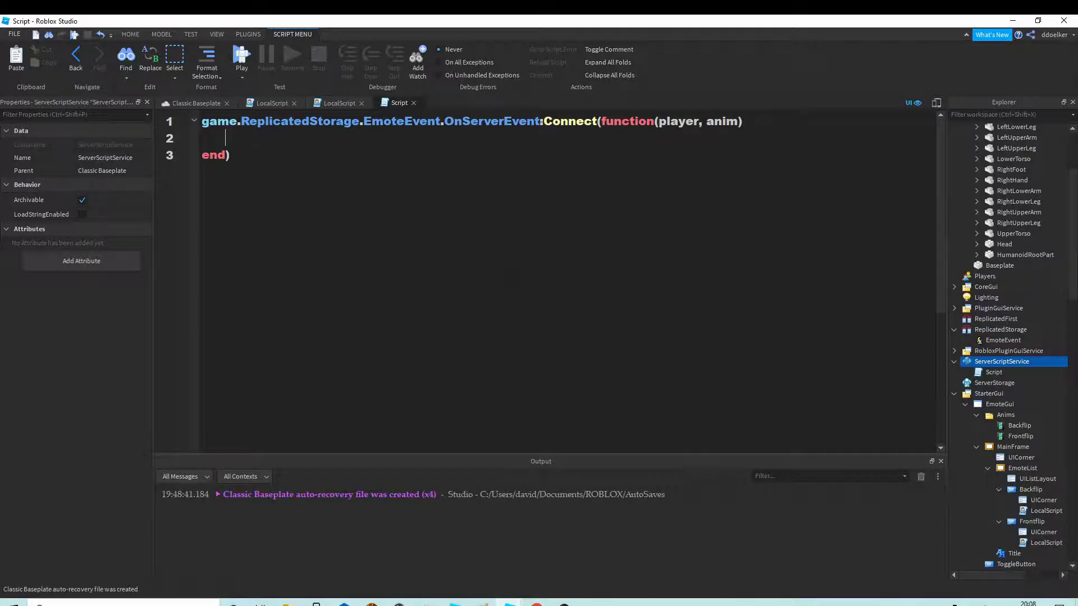
- Inside the function, declare local char = player.Character or player.CharacterAdded:Wait() on line 2
type("local chAR")
key("BackSpace")
key("BackSpace")
key("BackSpace")
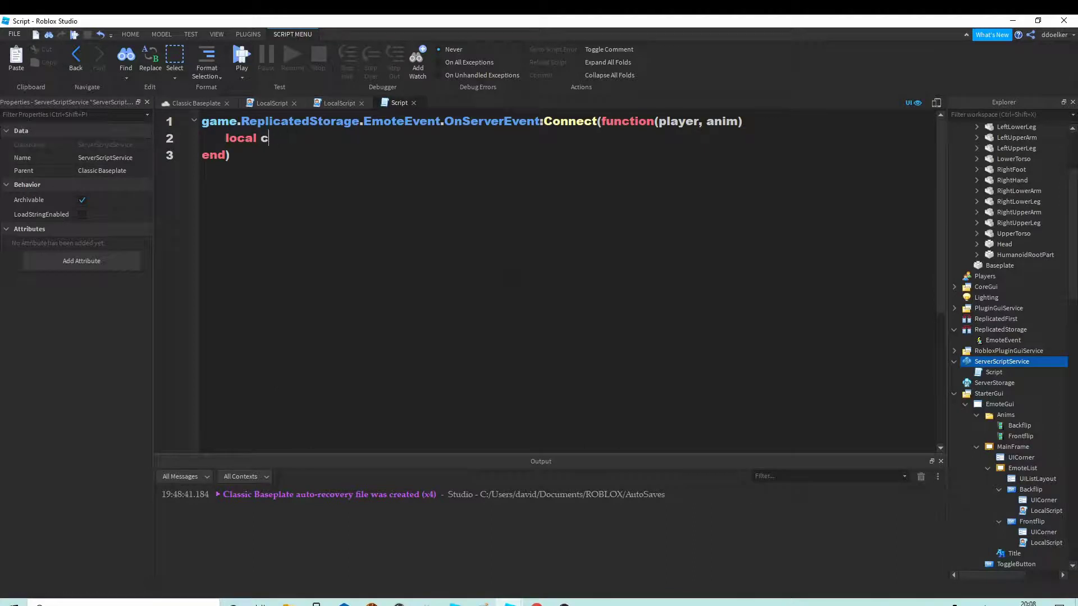
type("H")
key("BackSpace")
type("har = player.Character or player.CharacterAdded:Wait((")
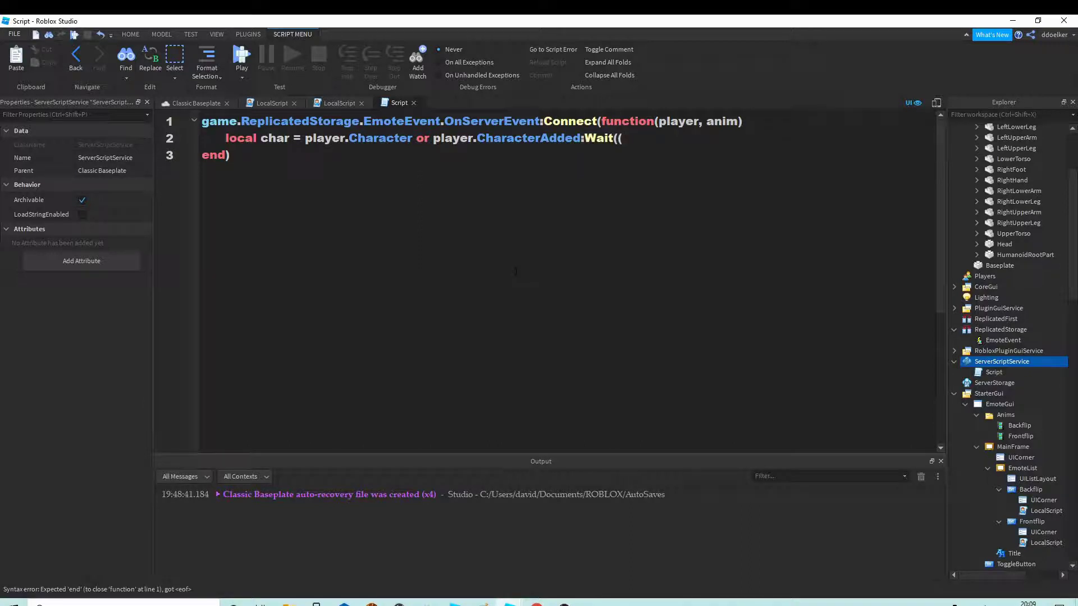
key("BackSpace")
type(")")
key("Return")
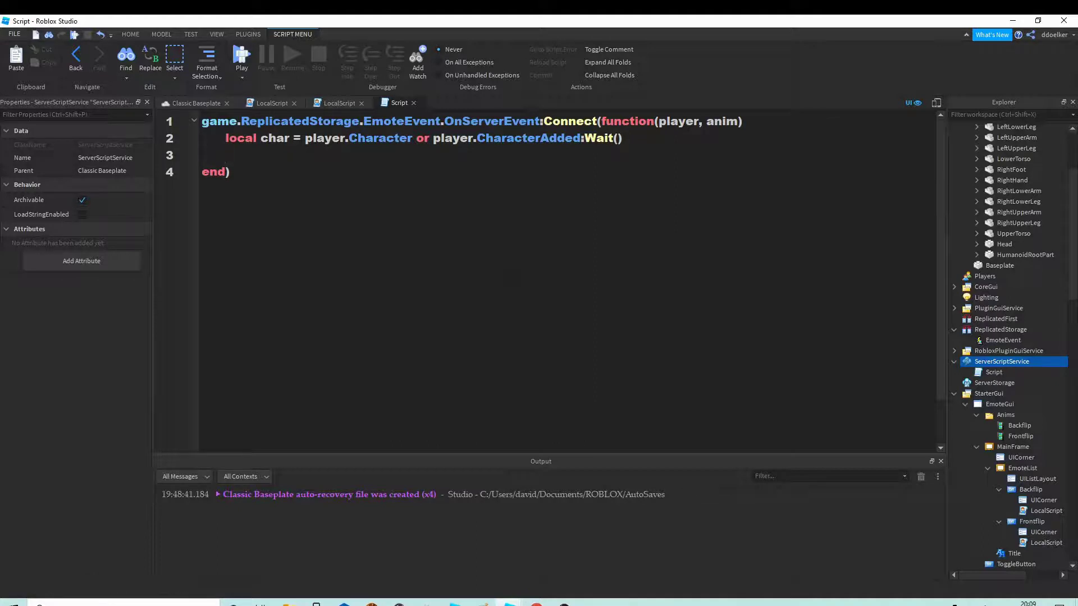
- Declare local hum = char:FindFirstChid("Humanoid") on line 3 and start a new line below it
type("locla")
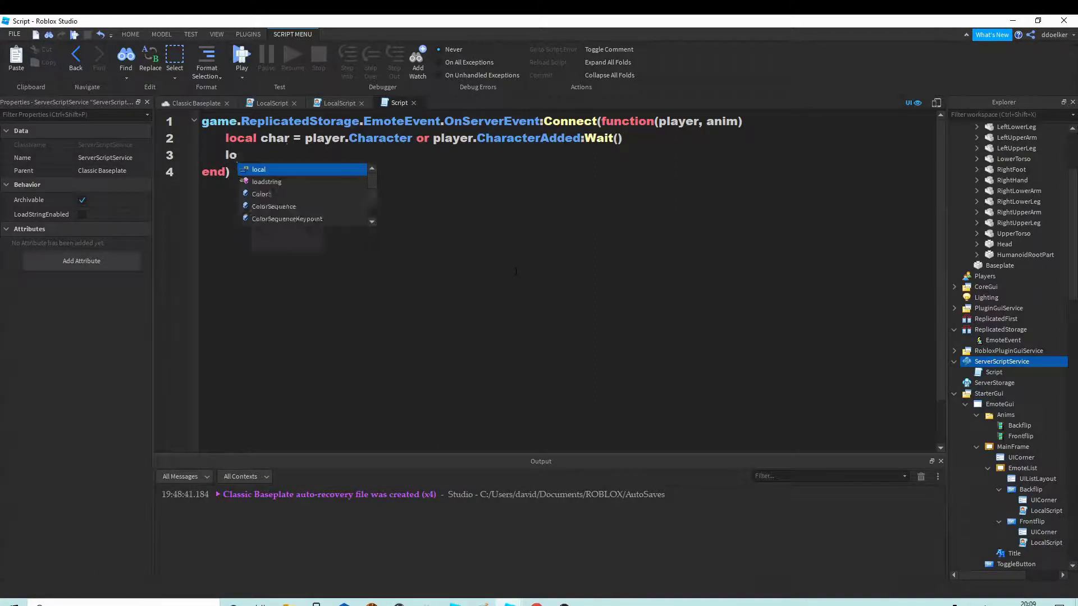
key("BackSpace")
key("BackSpace")
type("al")
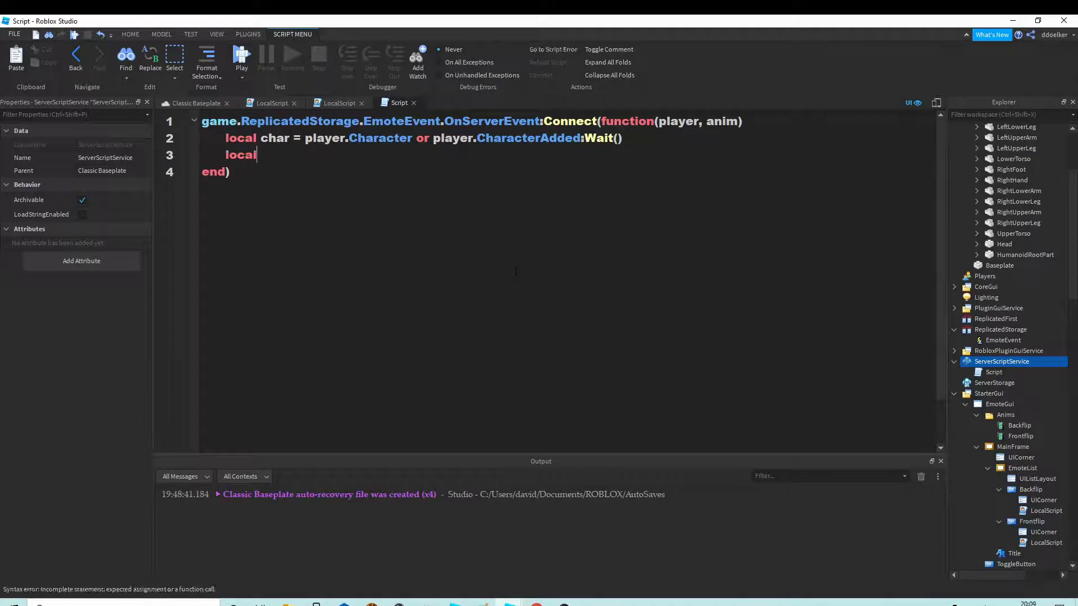
type(" hu")
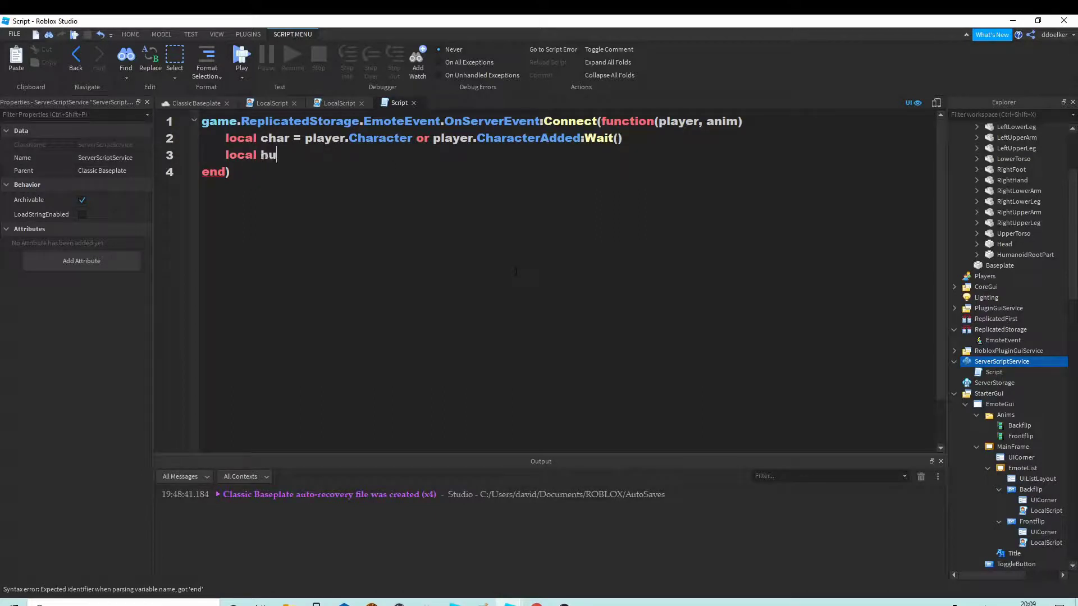
type("m = char")
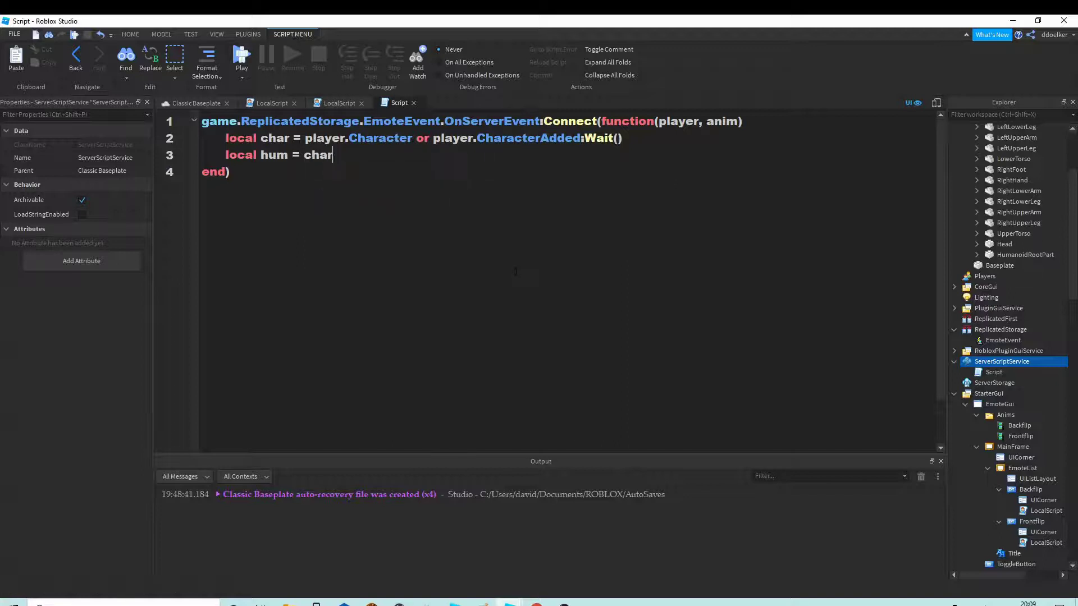
type(":Fi´ndFirstChid")
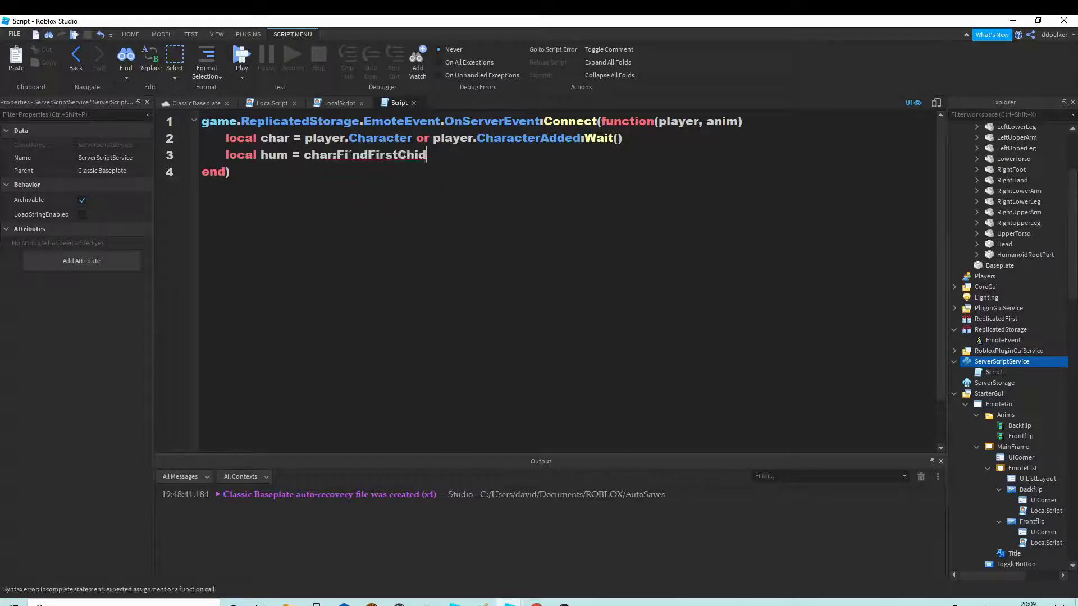
type("(\"")
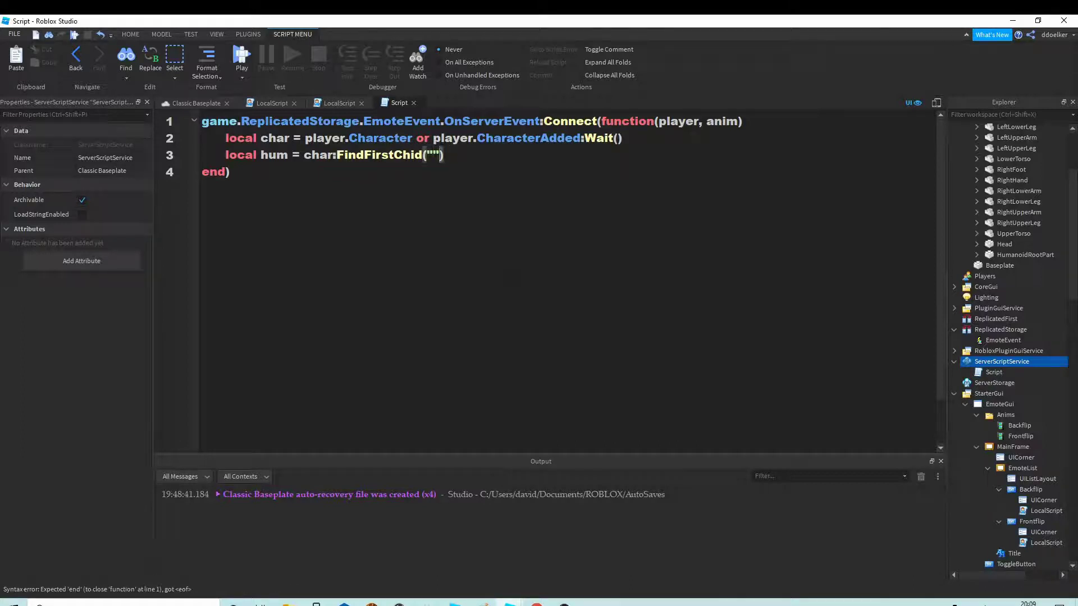
type("Humanoid")
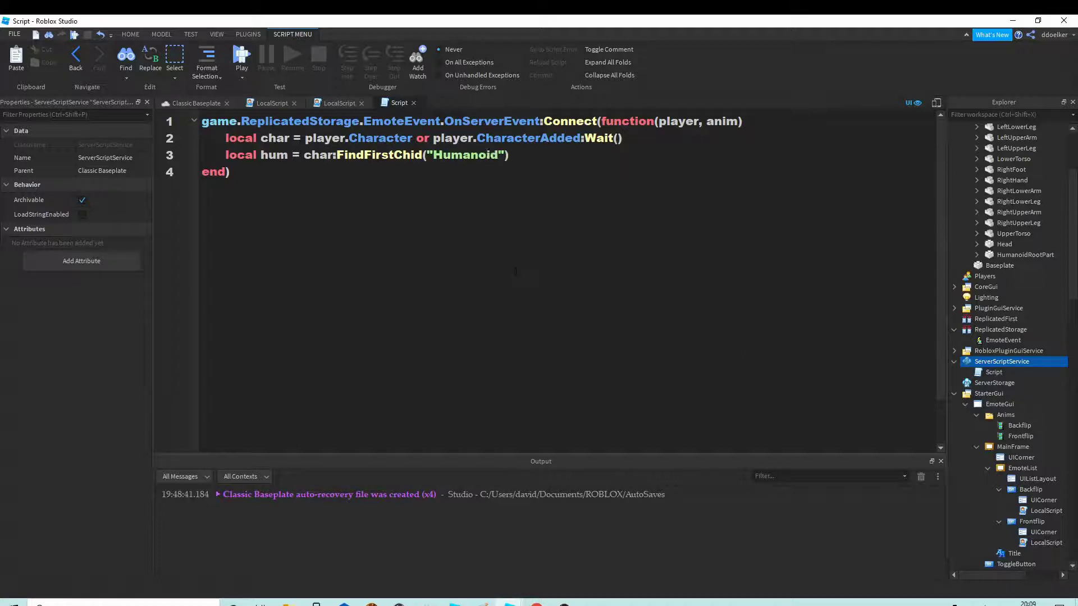
key("Return")
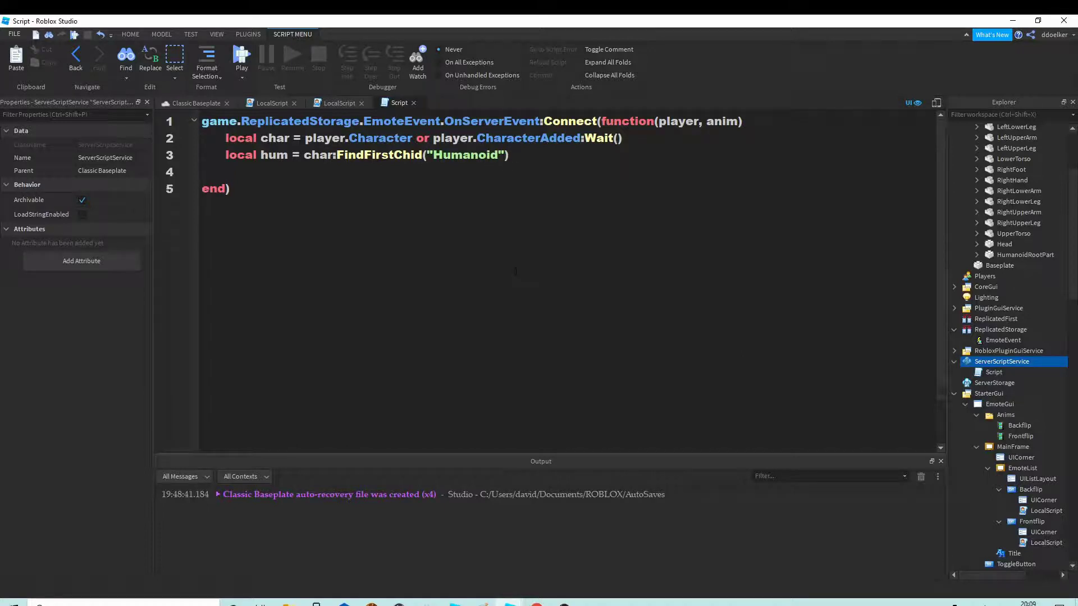
- Declare local animation = hum:LoadAnimation(anim) on line 4 of the server script
type("local animation")
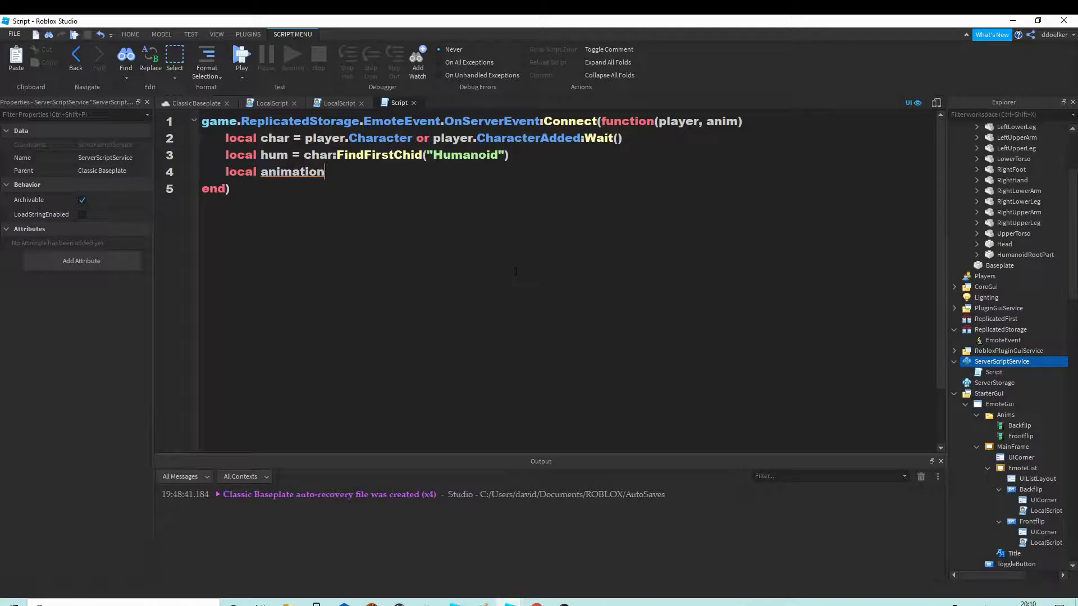
type("= hum")
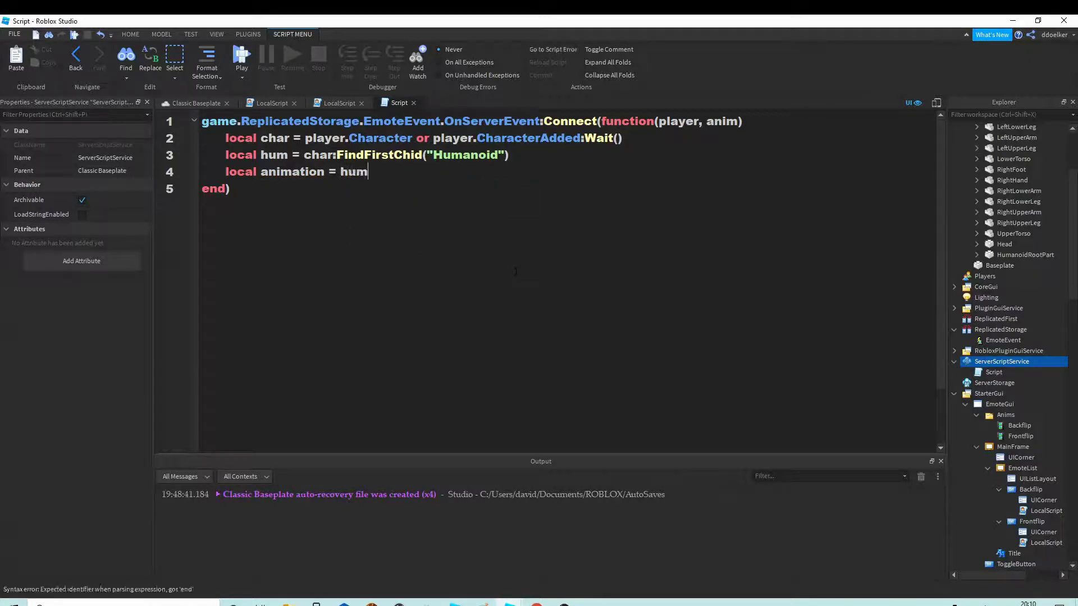
type(":LOAD")
key("BackSpace")
key("BackSpace")
key("BackSpace")
type("oa")
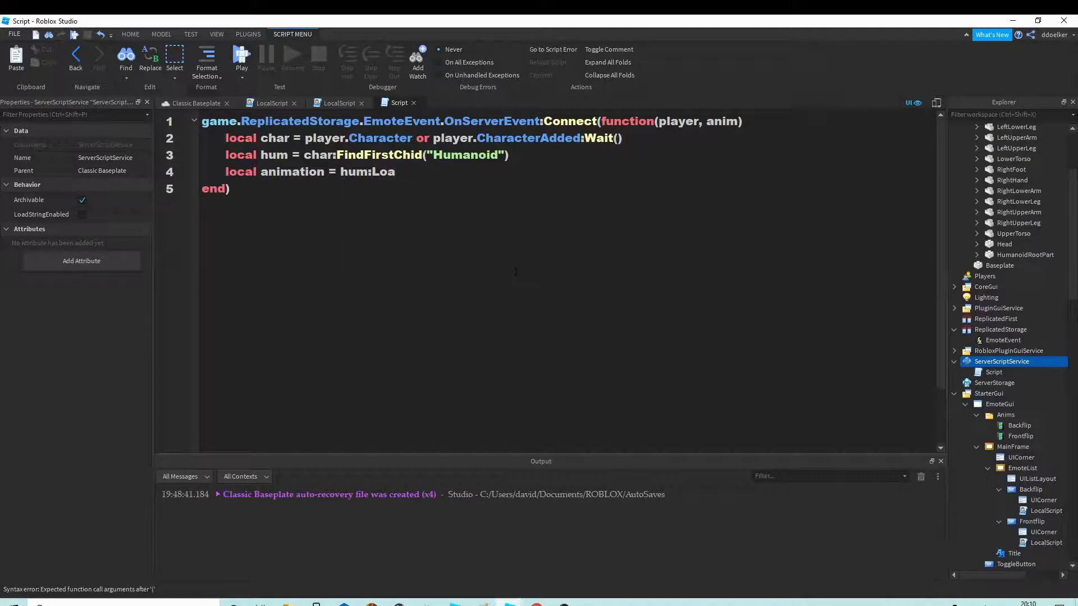
type("dAnimation")
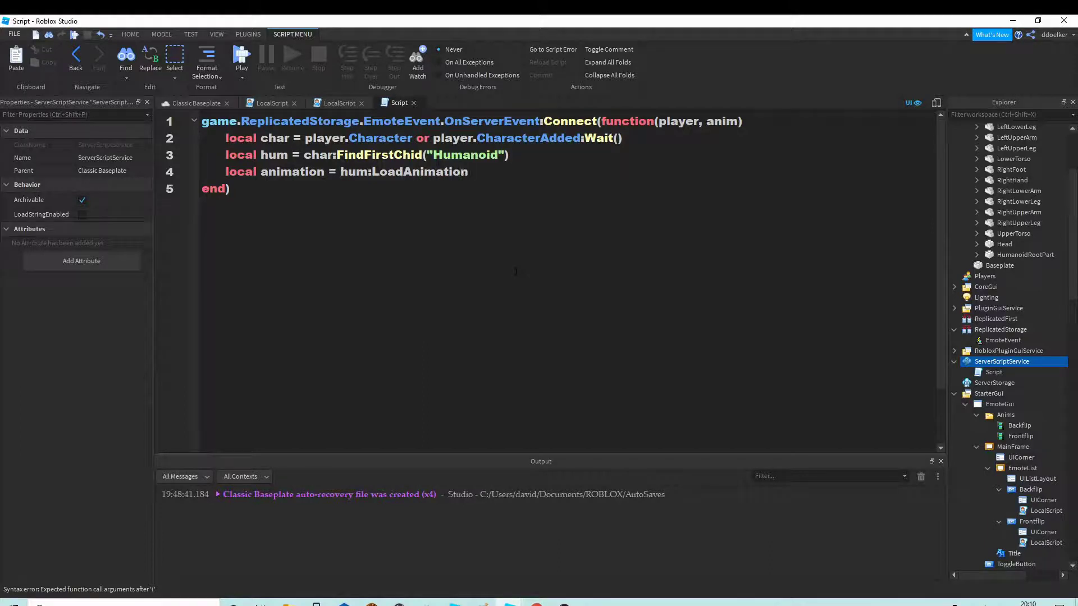
type("()")
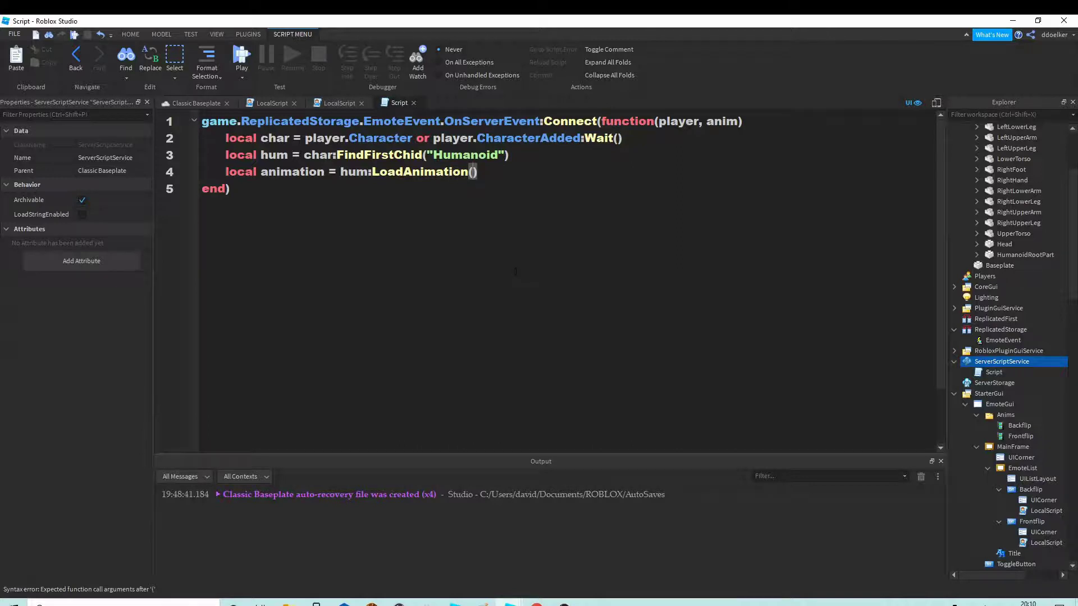
type("anim")
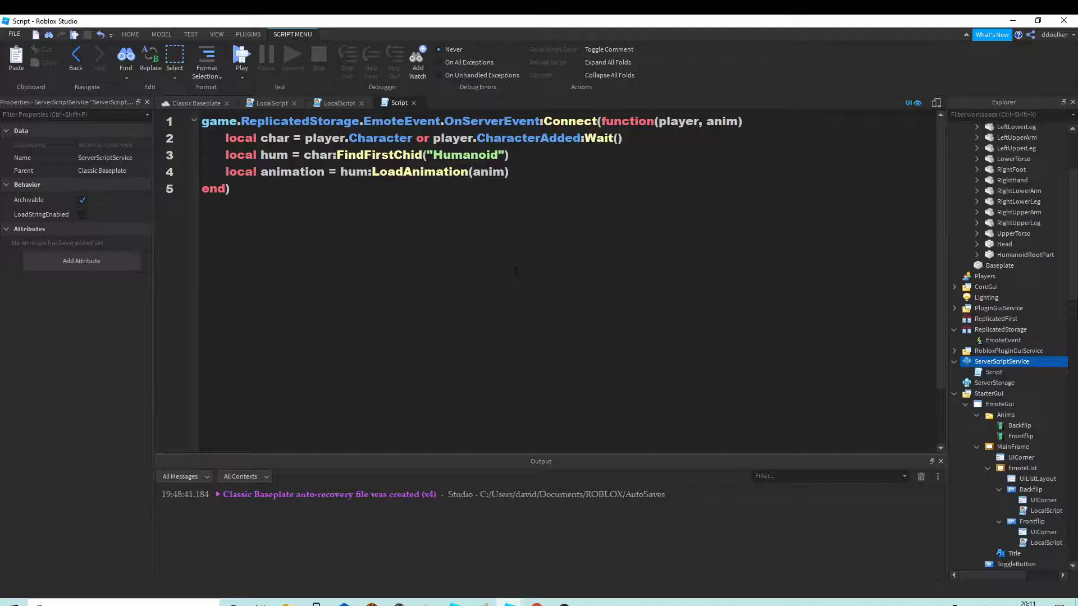
- Add animation:Play() on a new line 5 inside the OnServerEvent function
key("Return")
type("ani")
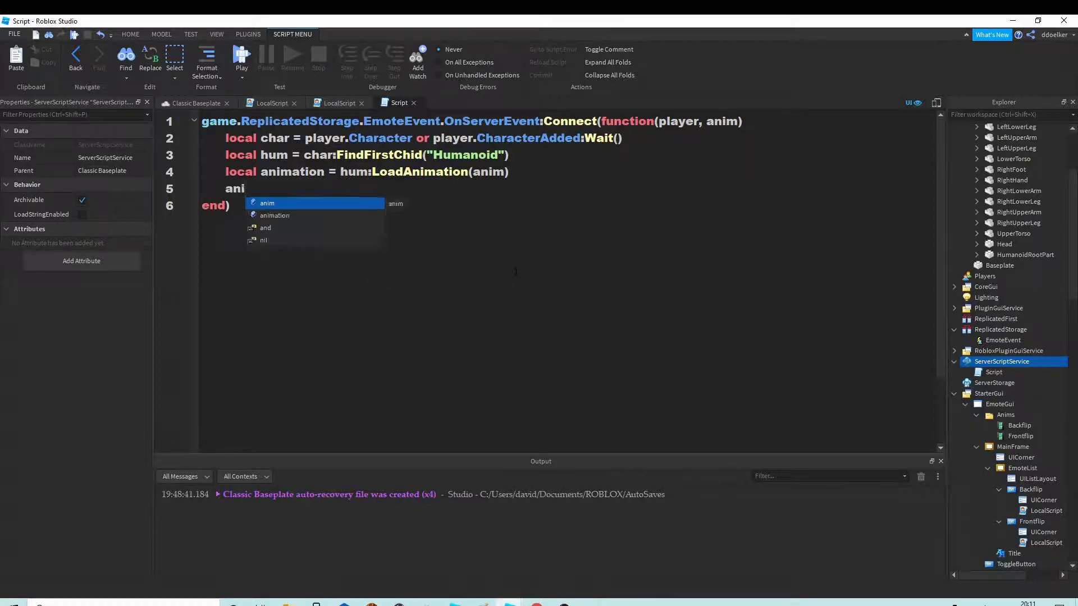
type("mation:")
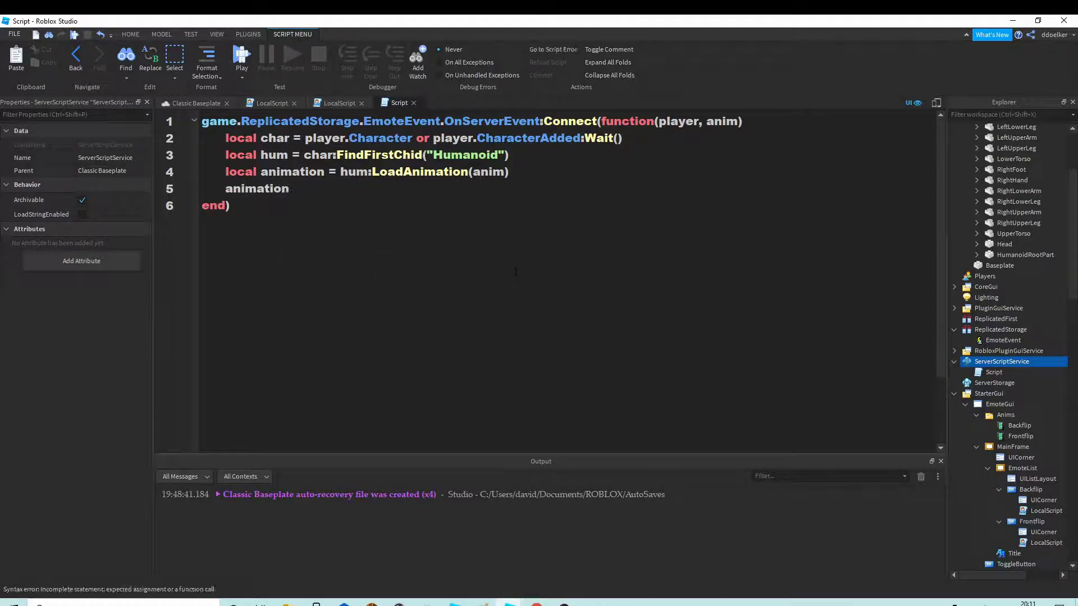
type("Play(")
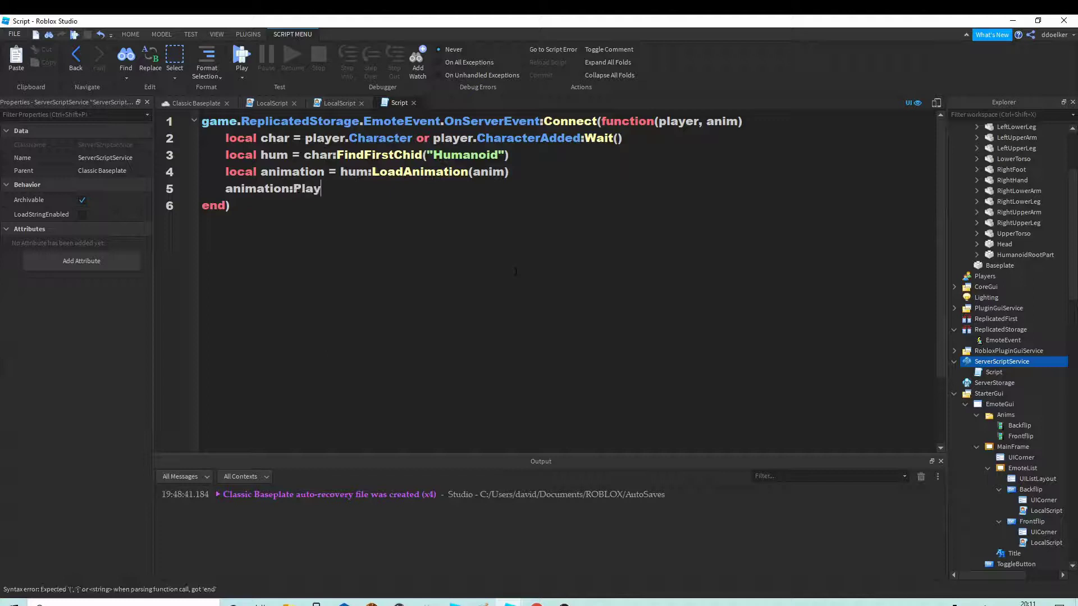
- Return to the Classic Baseplate view and rename the Script in ServerScriptService to EmoteScript
left_click(196, 102)
scroll(586, 288, "down", 5)
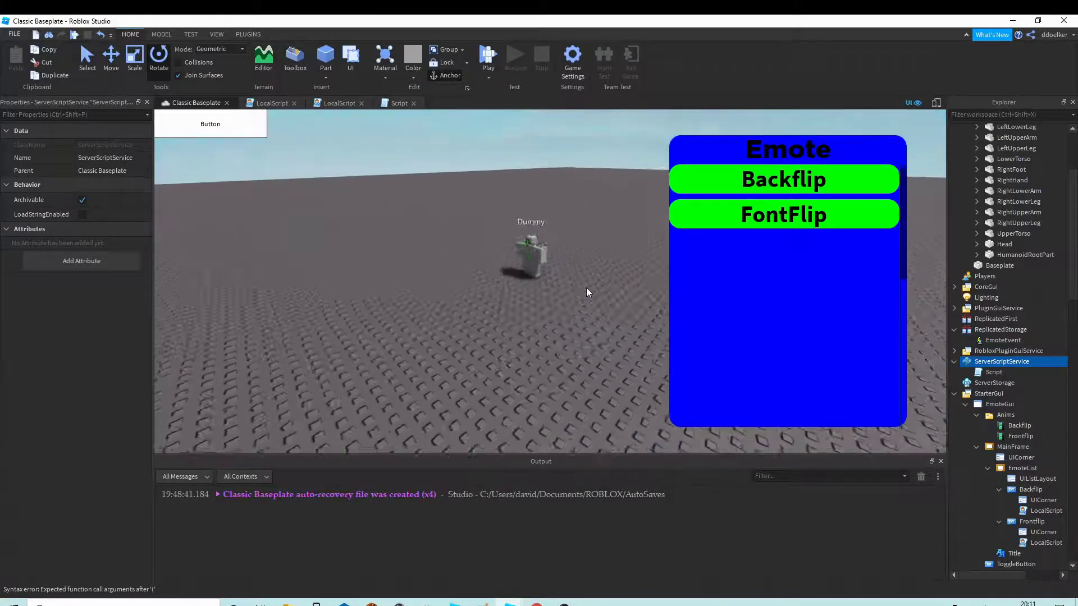
left_click(989, 373)
key("F2")
type("A")
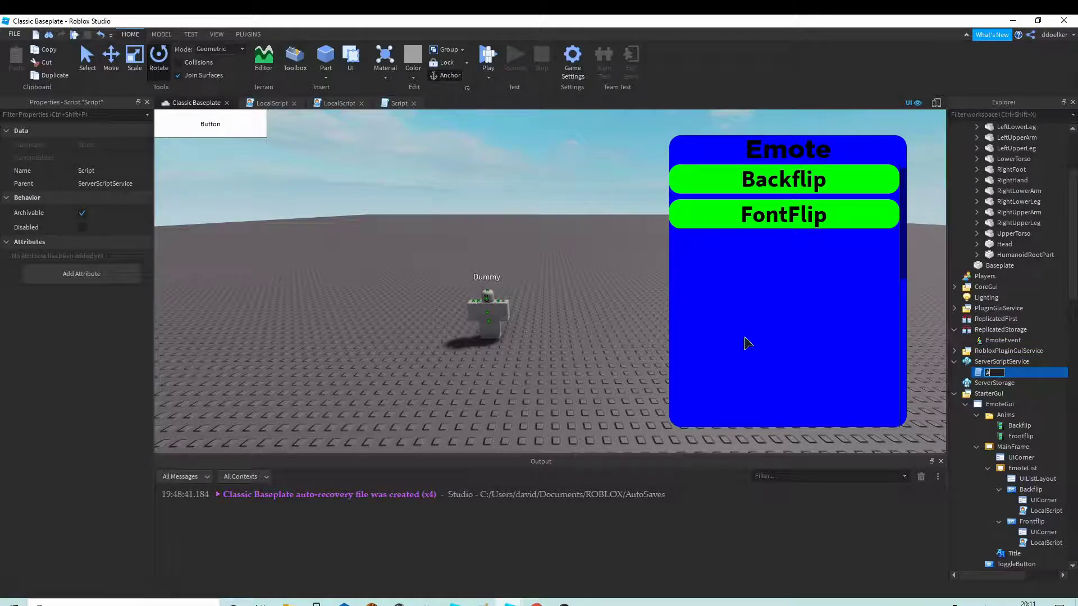
type("EmoteScript")
key("Return")
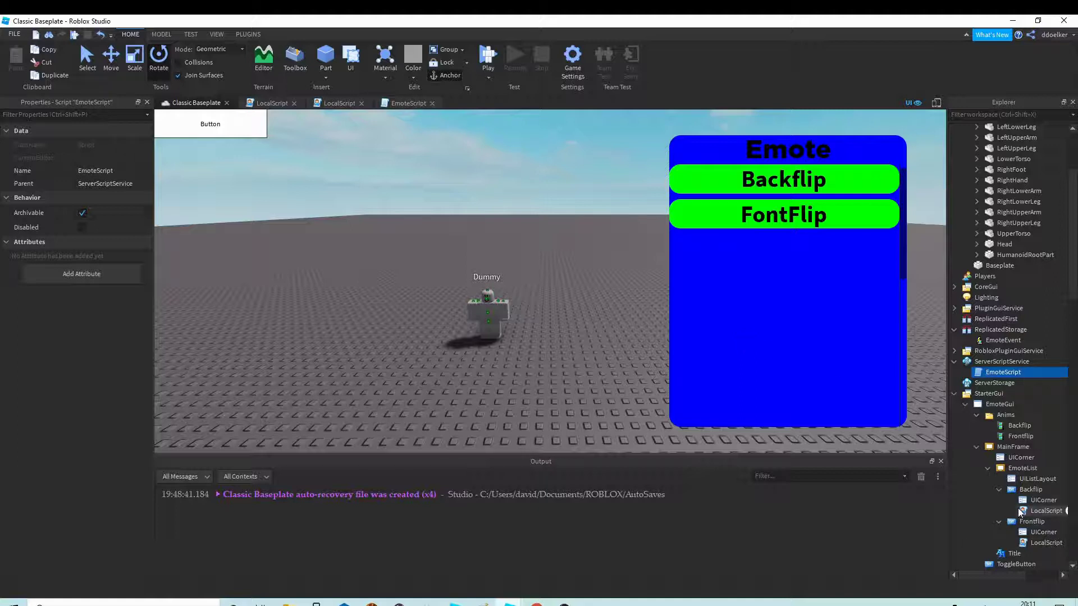
- Start a playtest, trigger the Backflip emote from the Emote frame, and walk and jump with the character
scroll(517, 326, "up", 4)
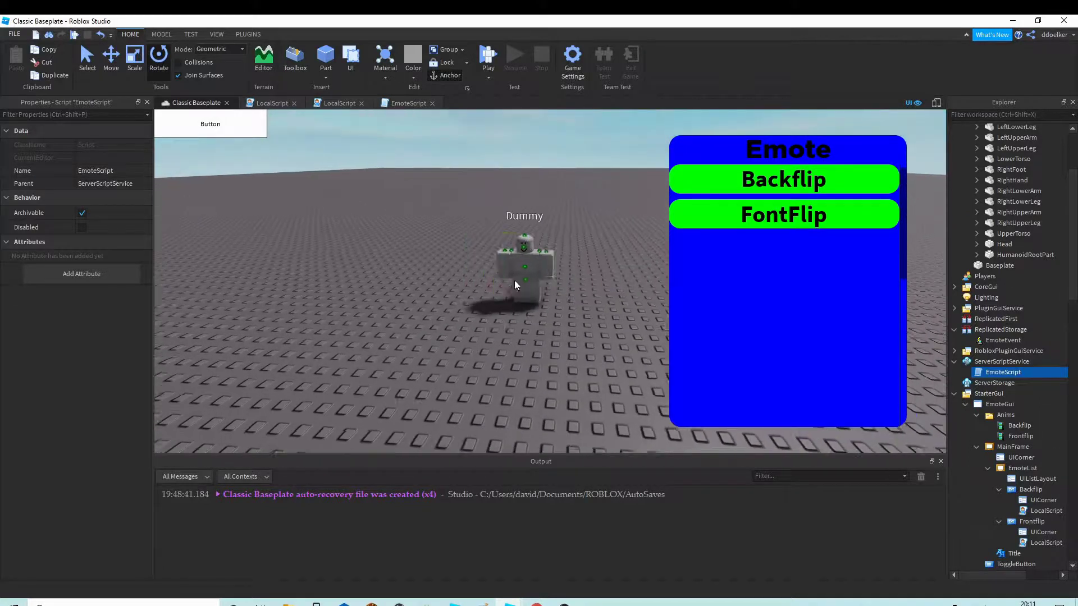
left_click(526, 275)
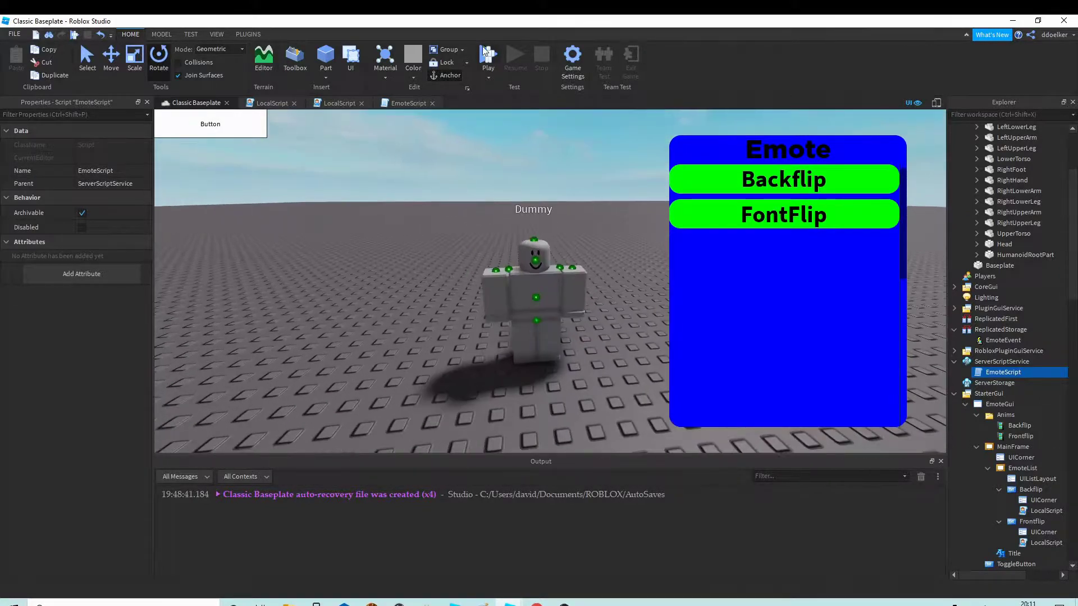
left_click(484, 52)
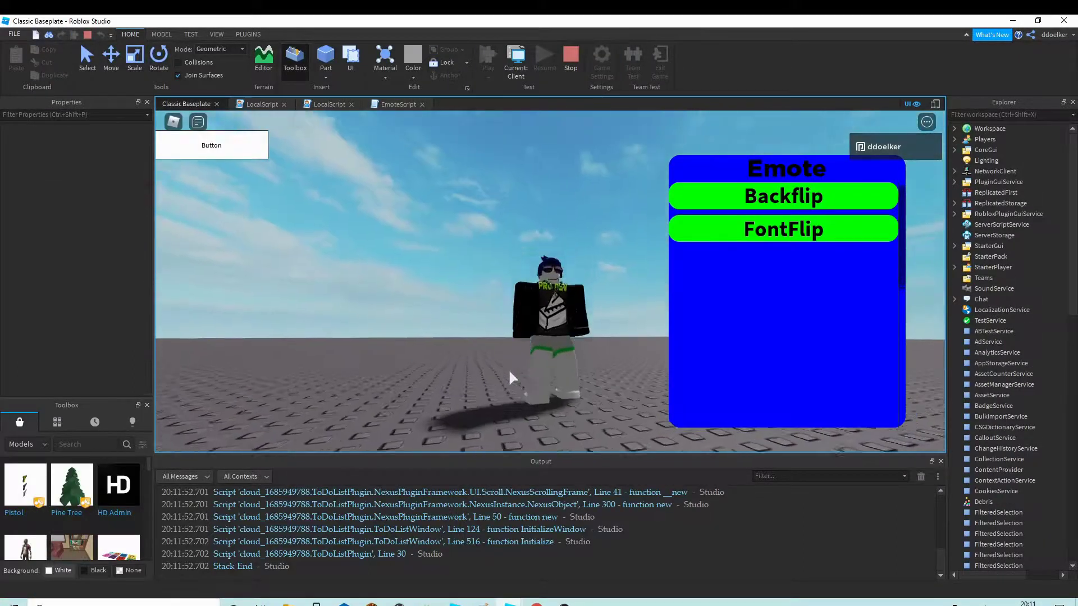
left_click(763, 200)
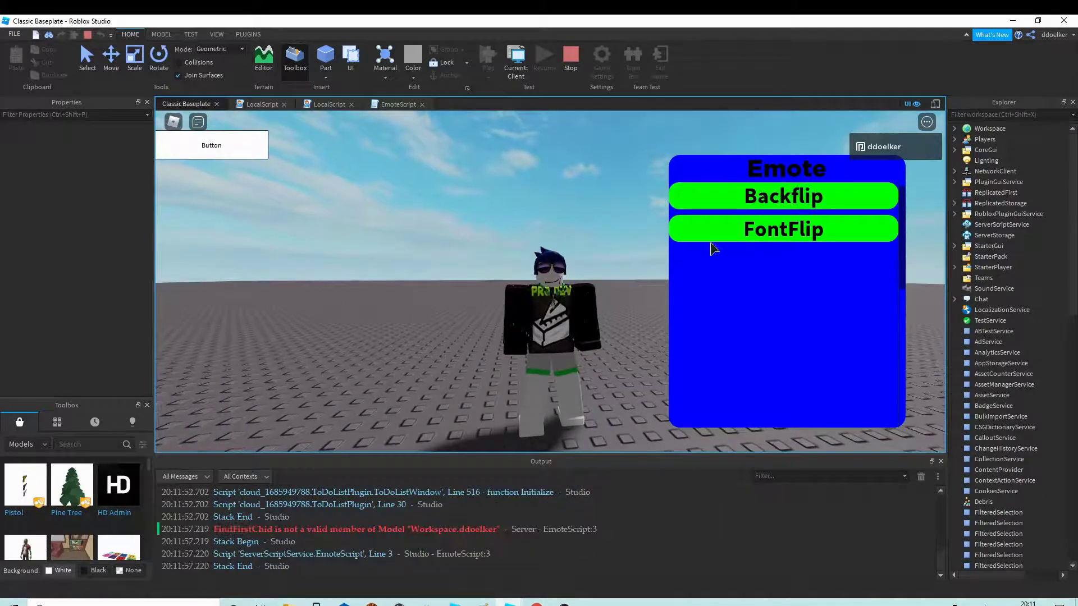
right_click_drag(517, 374, 517, 374)
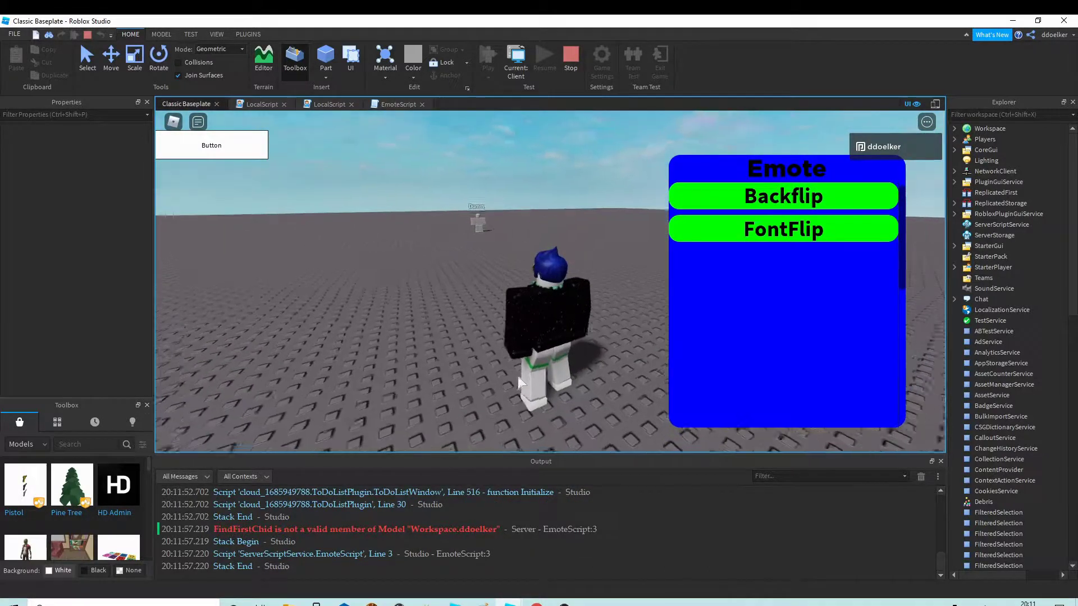
key("w")
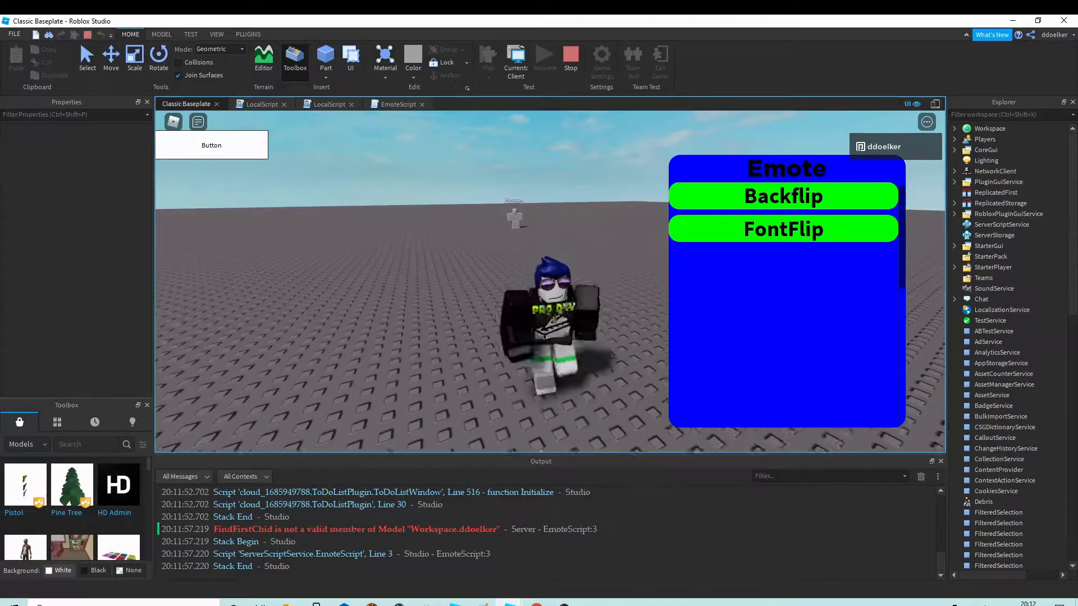
key("space")
key("space")
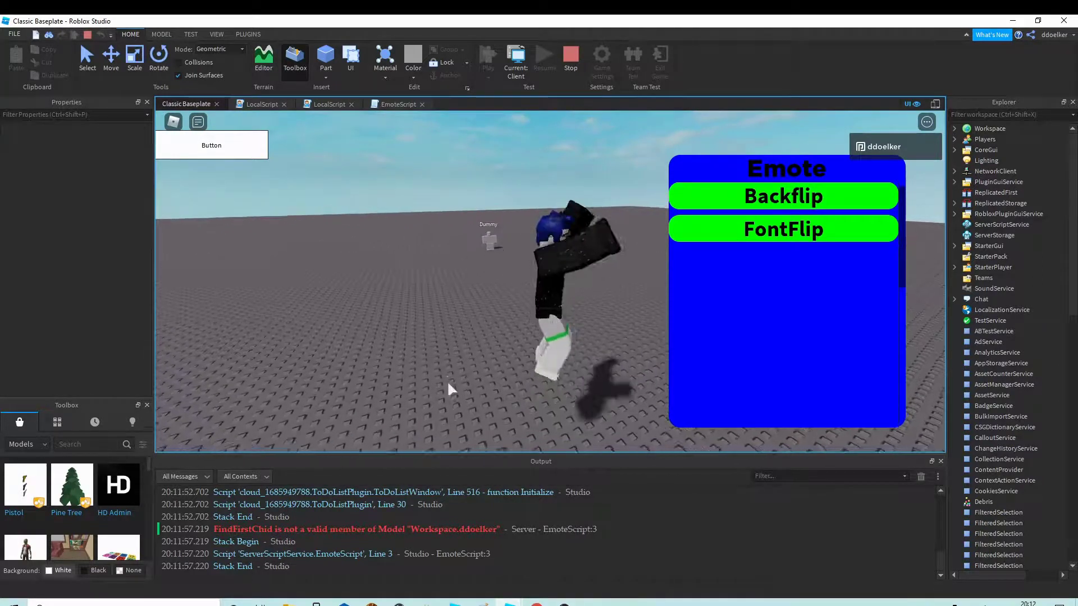
key("space")
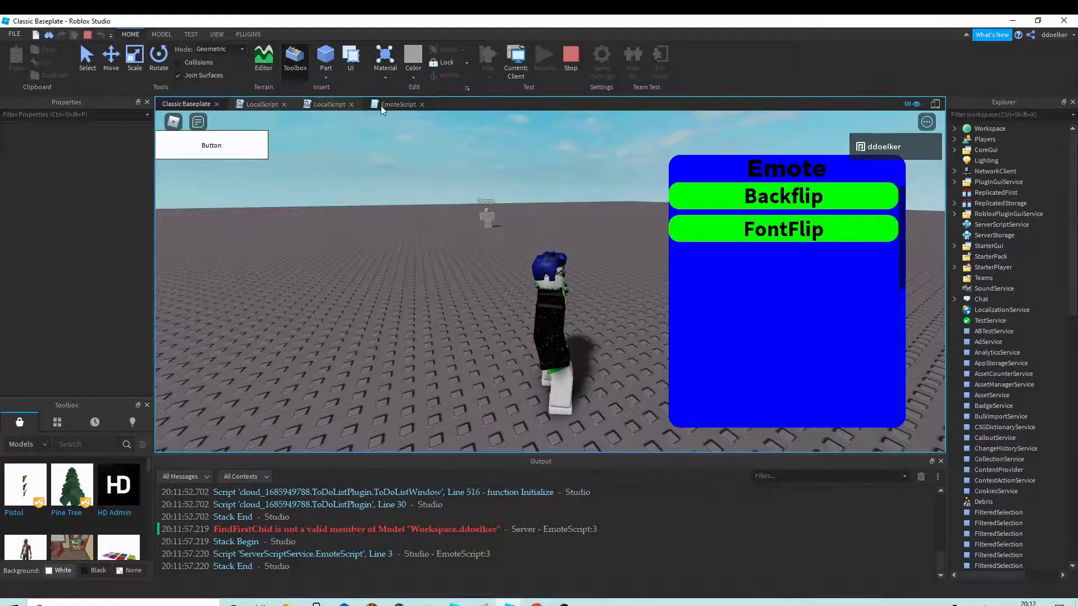
- Stop the playtest and replace FindFirstChid with WaitForChild on line 3 of EmoteScript
left_click(377, 106)
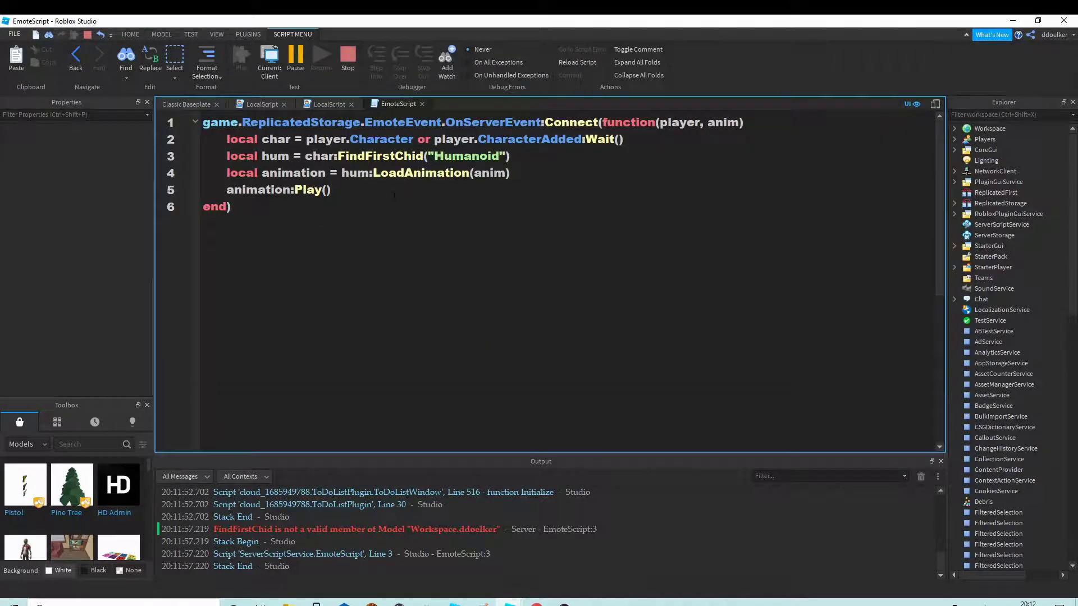
key("ctrl+Tab")
key("shift+F5")
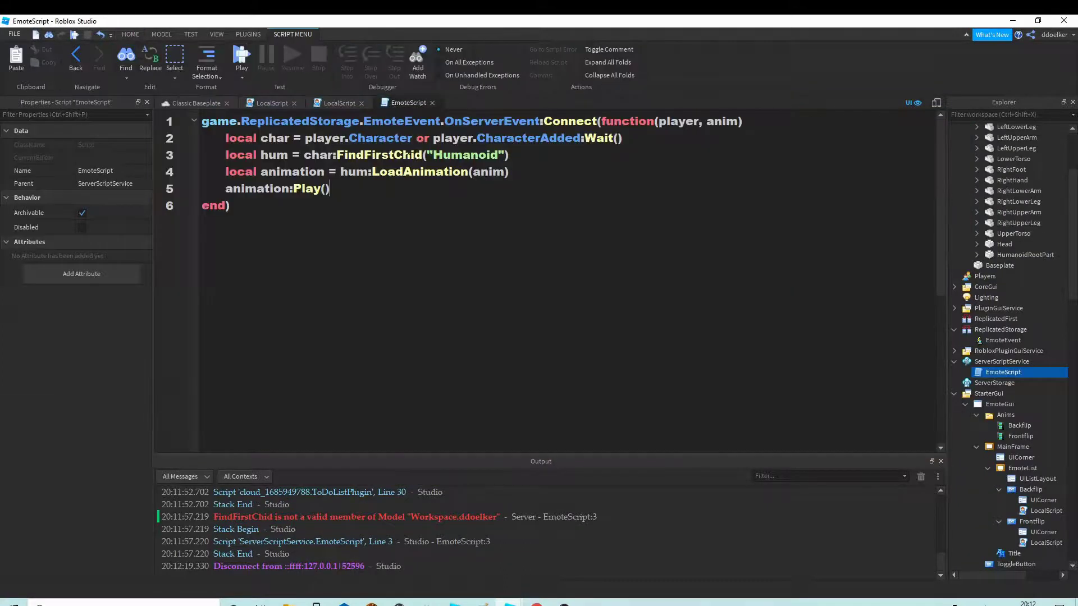
double_click(387, 155)
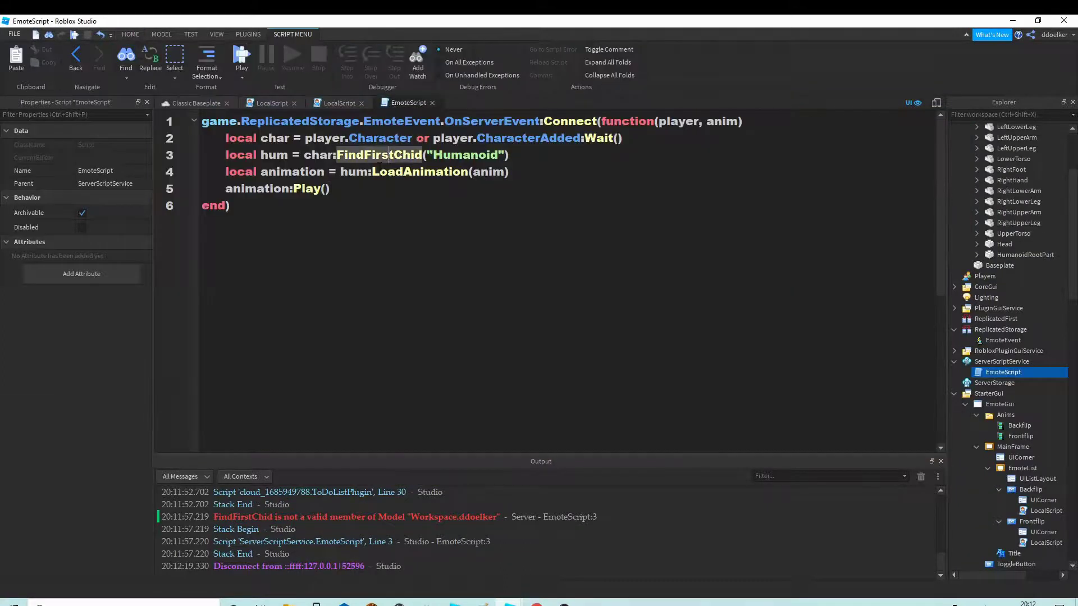
double_click(384, 156)
type("WaitForCh")
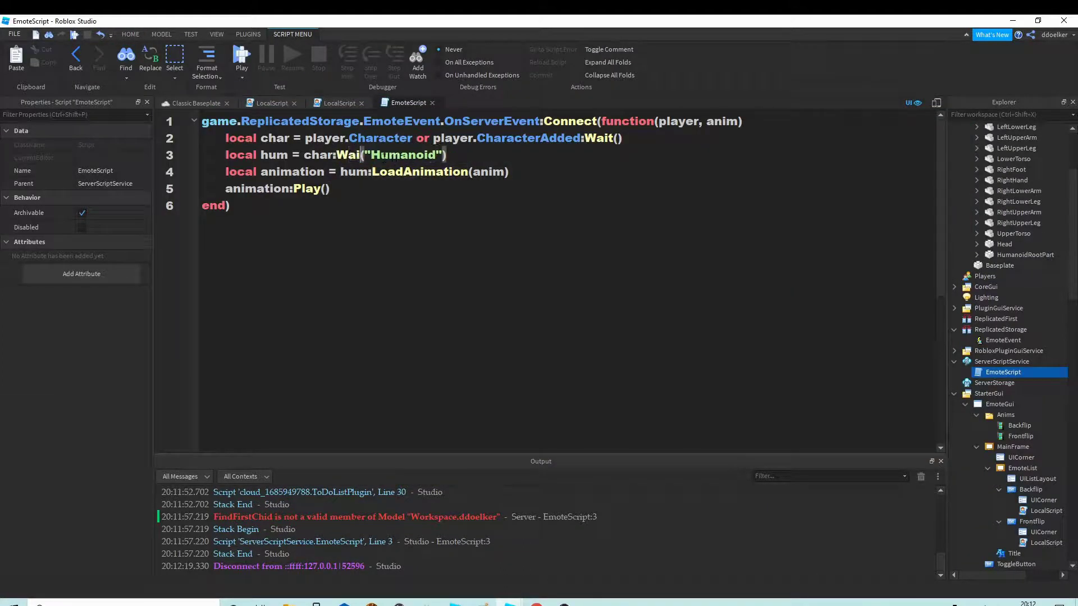
type("ild")
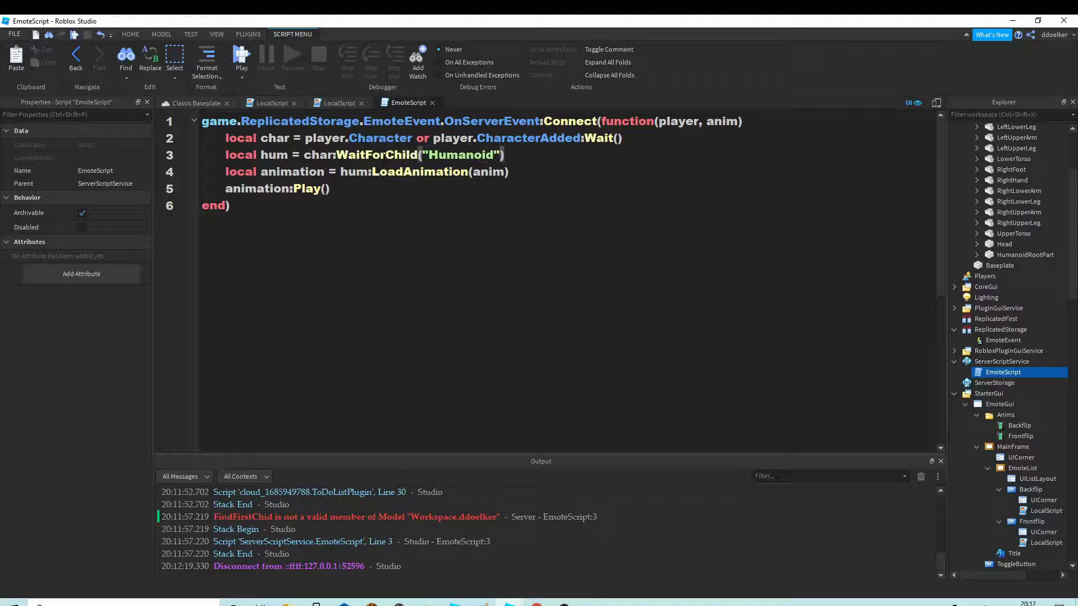
- Start a new playtest of the Classic Baseplate and clear the Output log
left_click(196, 103)
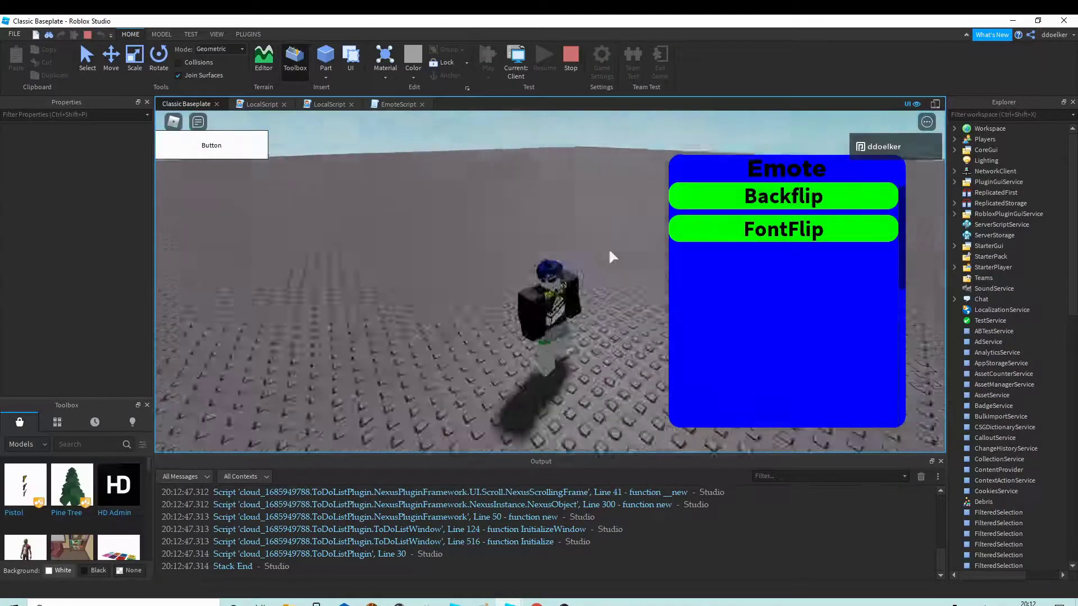
scroll(471, 537, "up", 5)
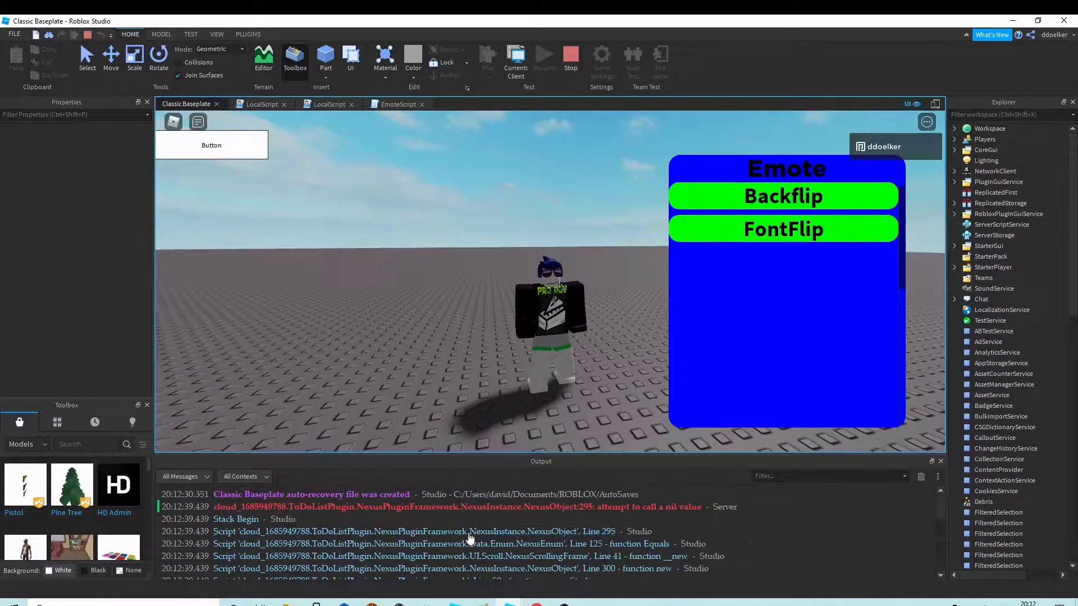
left_click(920, 476)
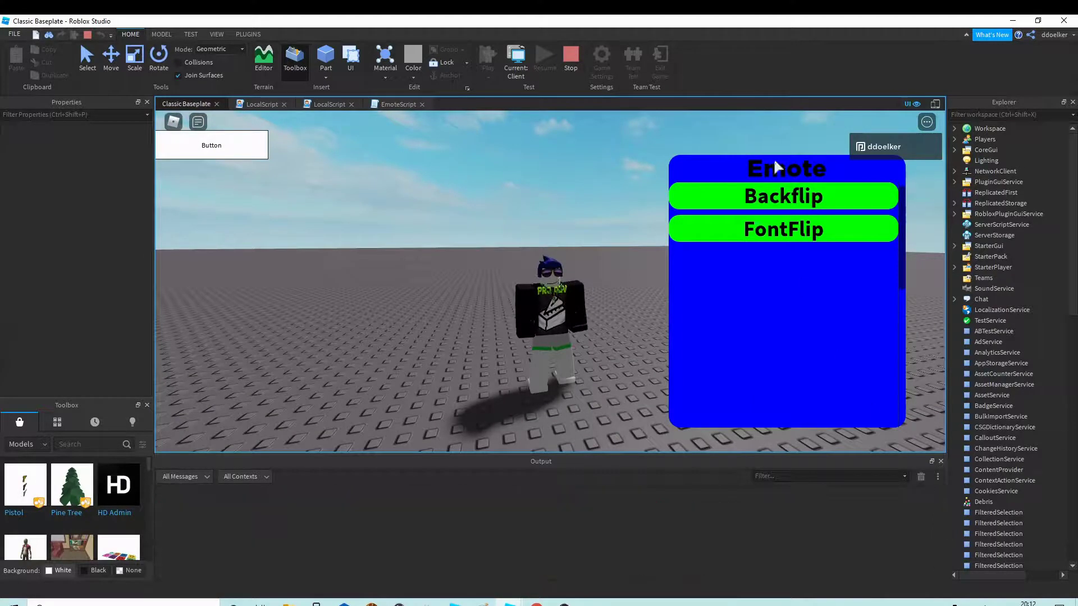
- Test the Backflip and FontFlip emotes on the character, and end the playtest
left_click(774, 202)
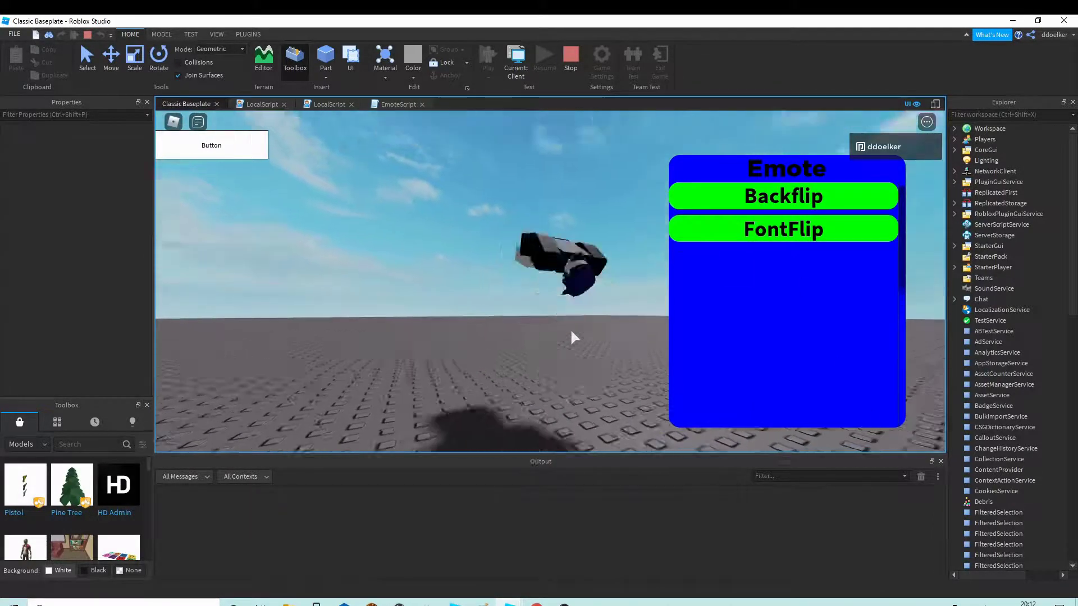
left_click(774, 233)
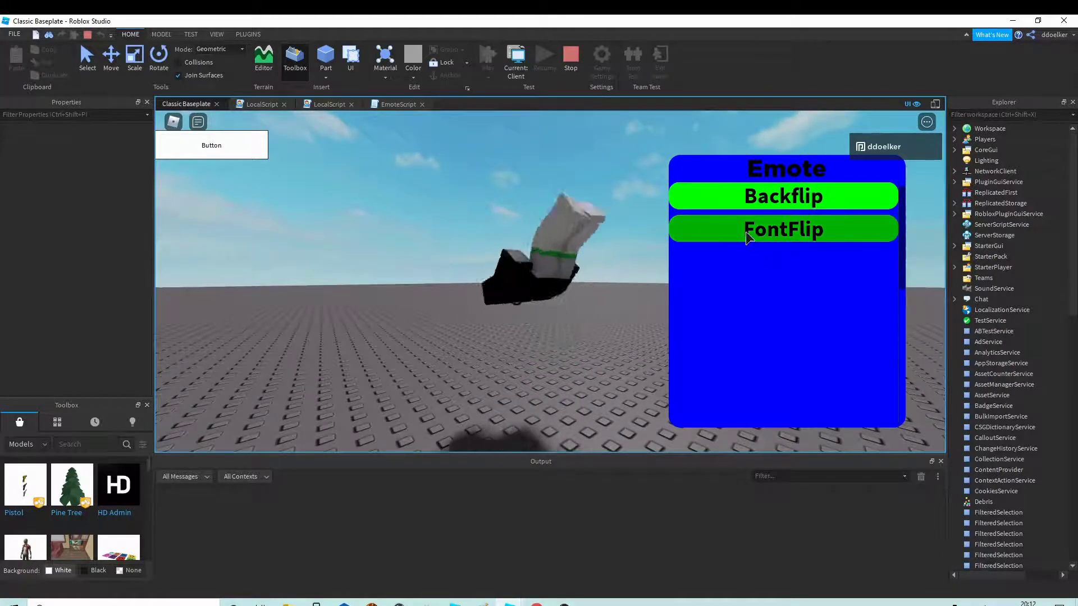
left_click(709, 229)
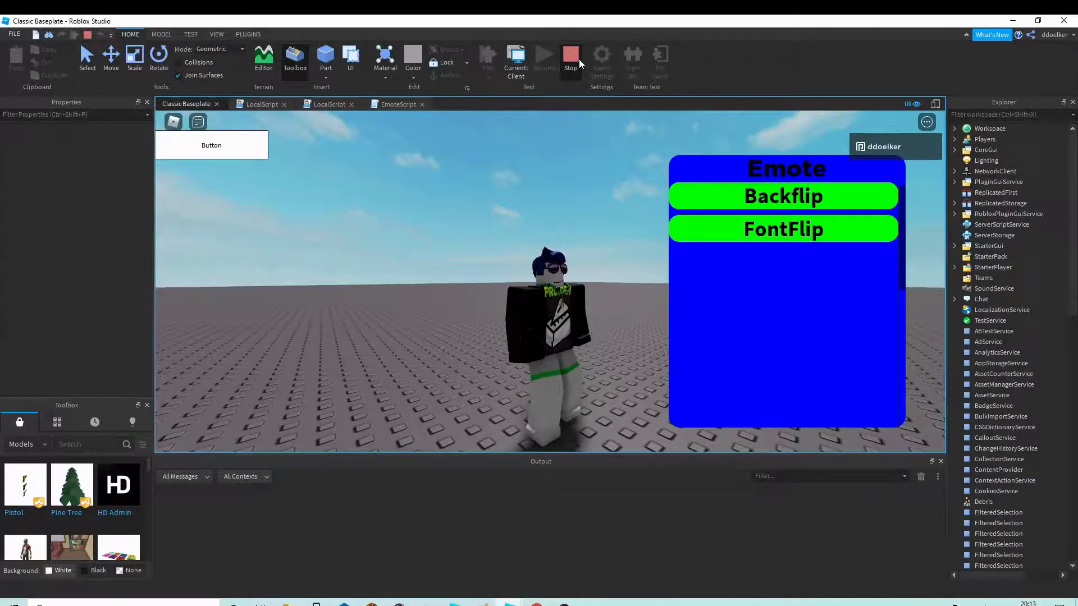
left_click(577, 75)
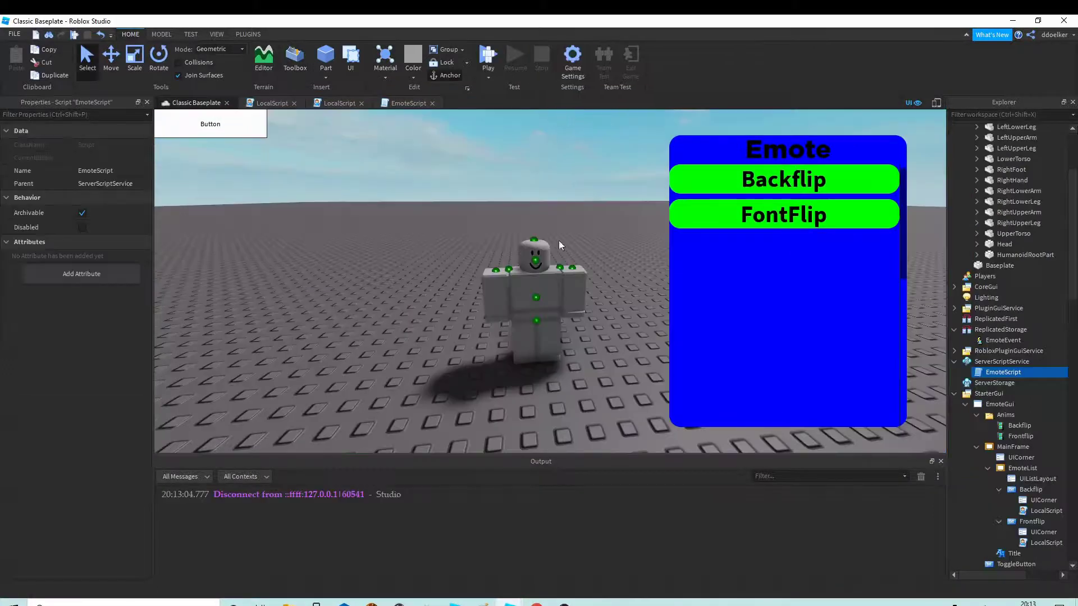
right_click_drag(600, 251, 516, 263)
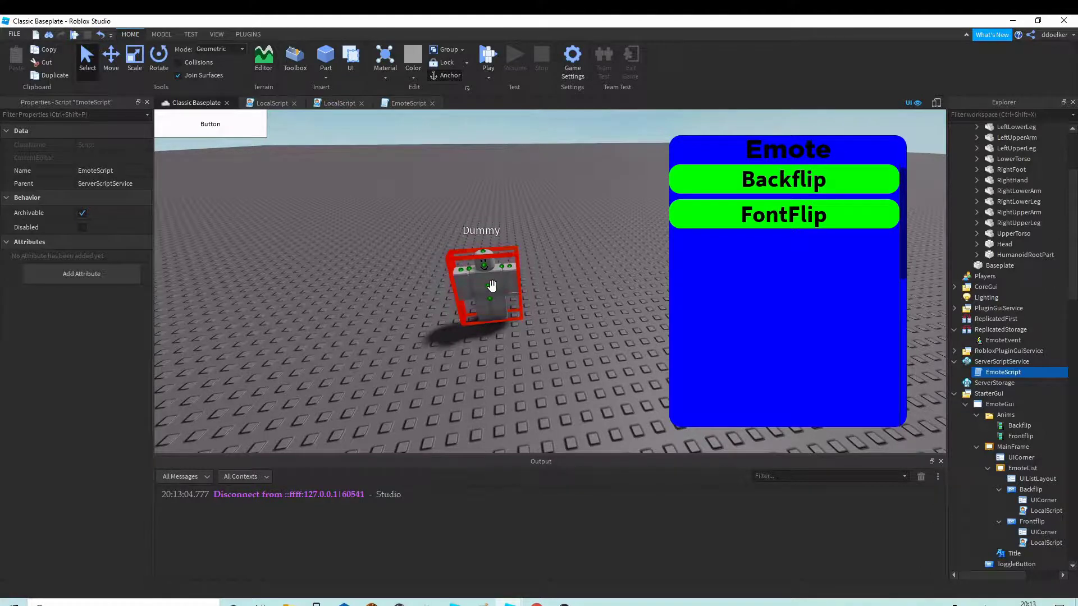
right_click_drag(637, 309, 617, 316)
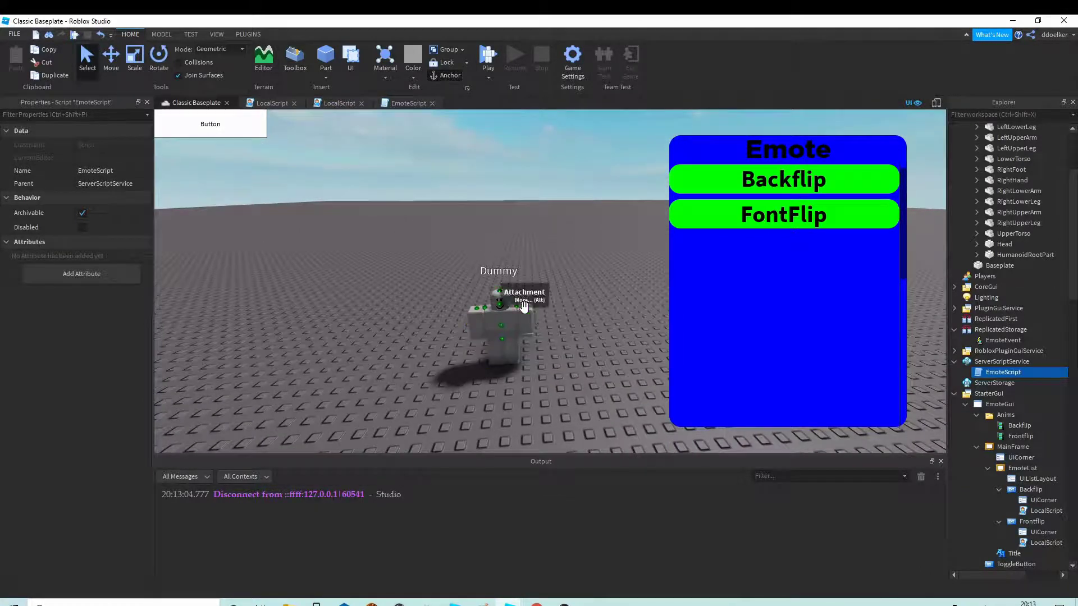
key("s")
key("w")
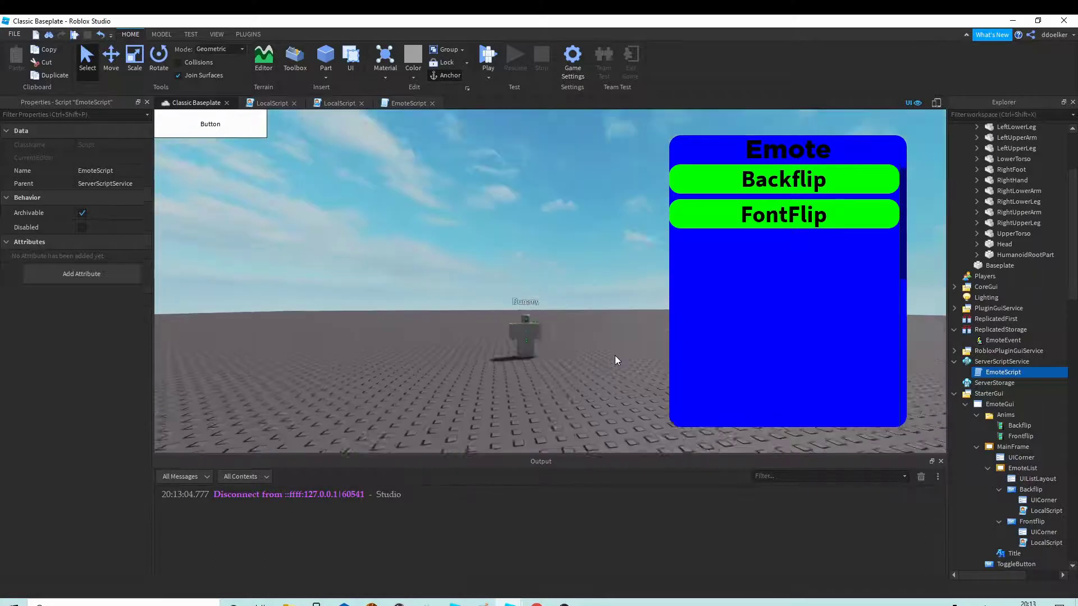
- Change the display text of EmoteGui's ToggleButton to Emote
scroll(1004, 438, "down", 3)
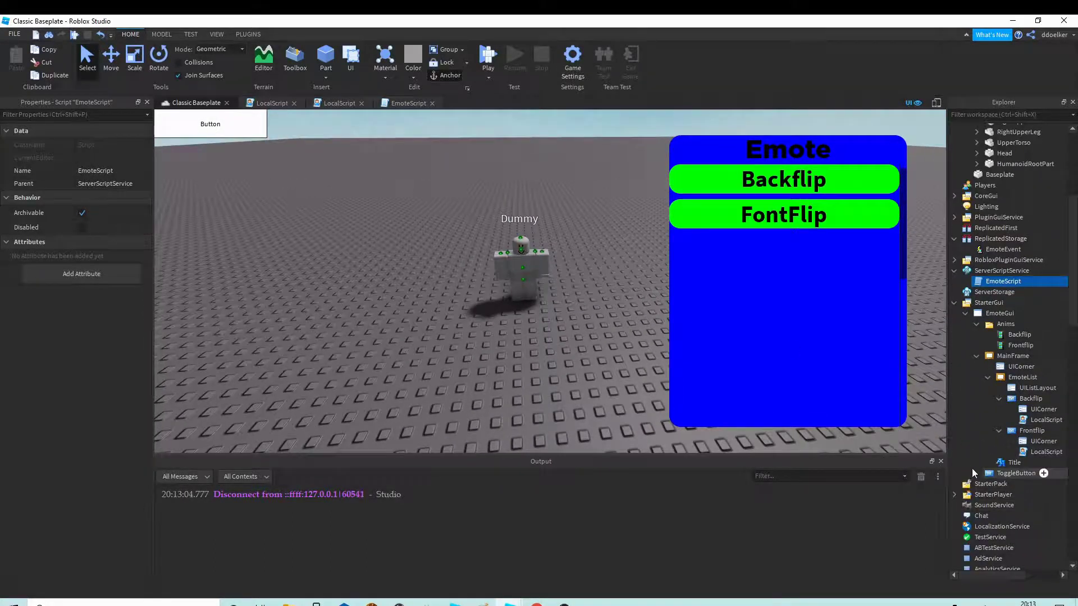
left_click(992, 475)
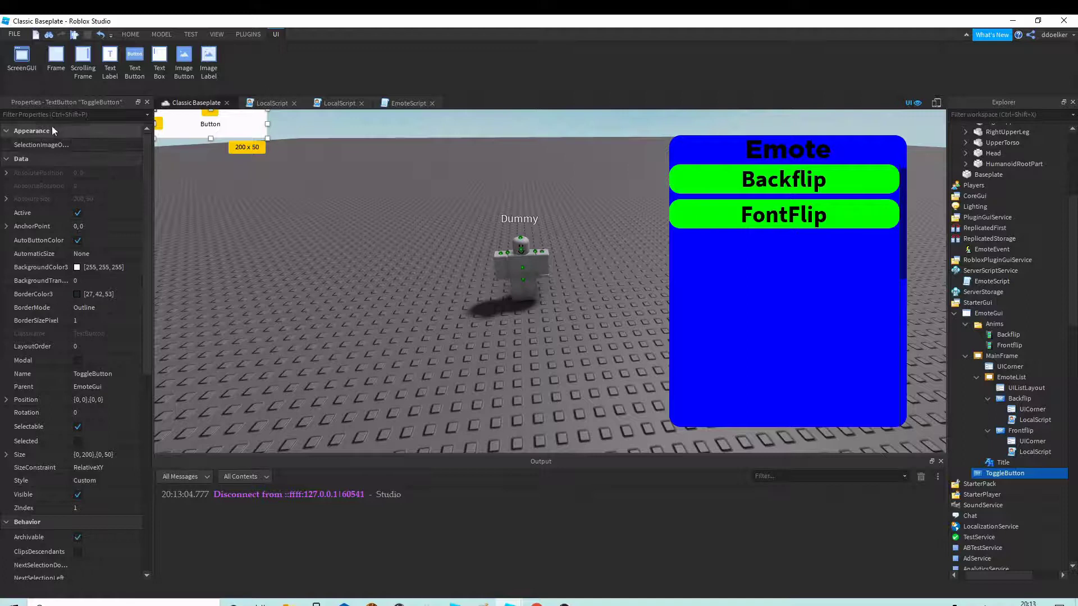
scroll(66, 281, "down", 8)
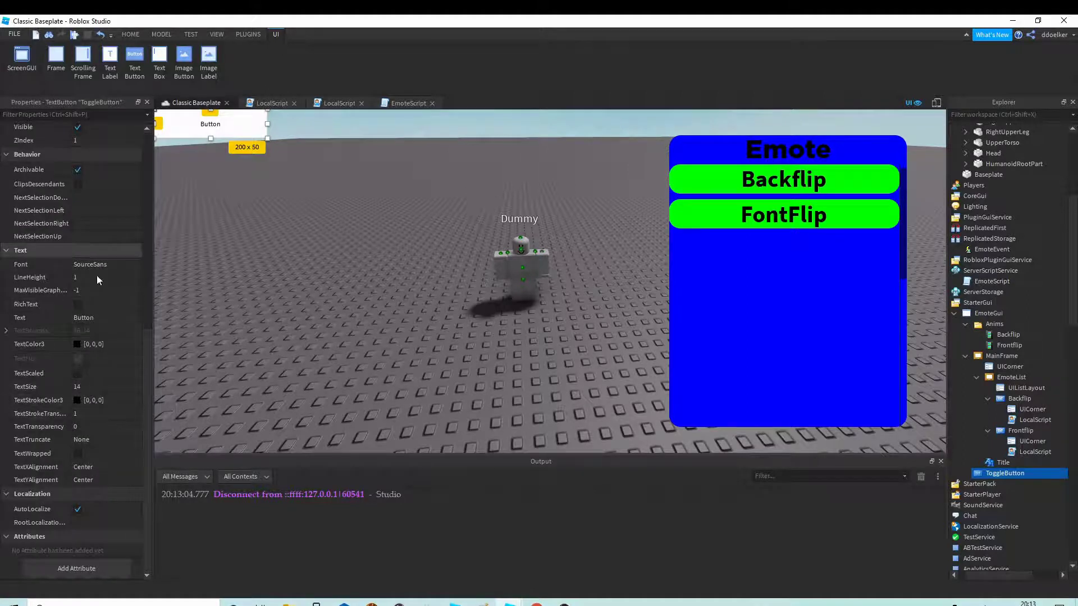
left_click(101, 319)
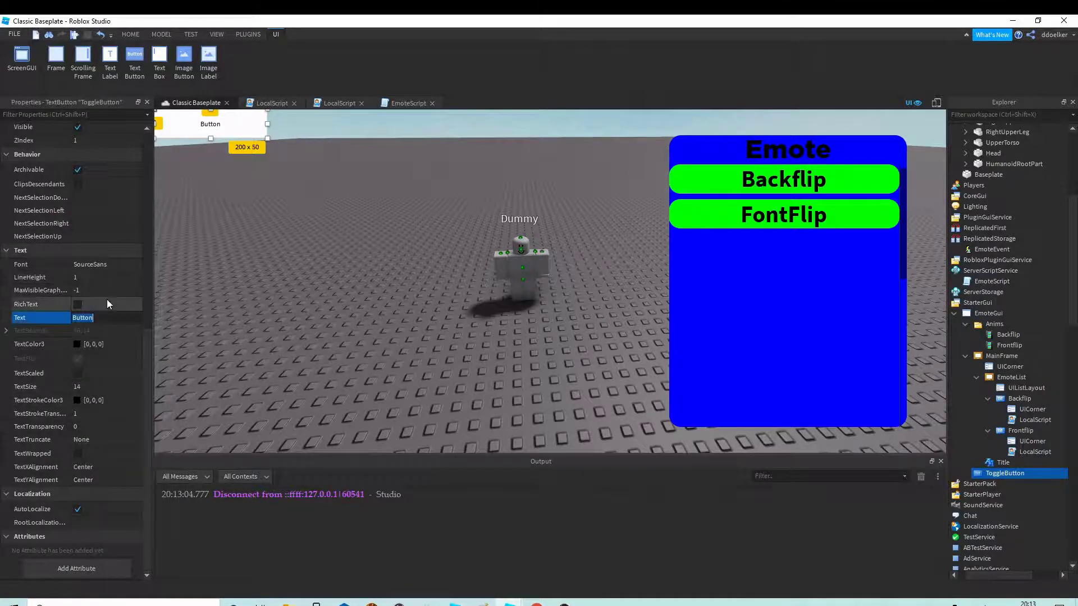
type("Emote")
key("Return")
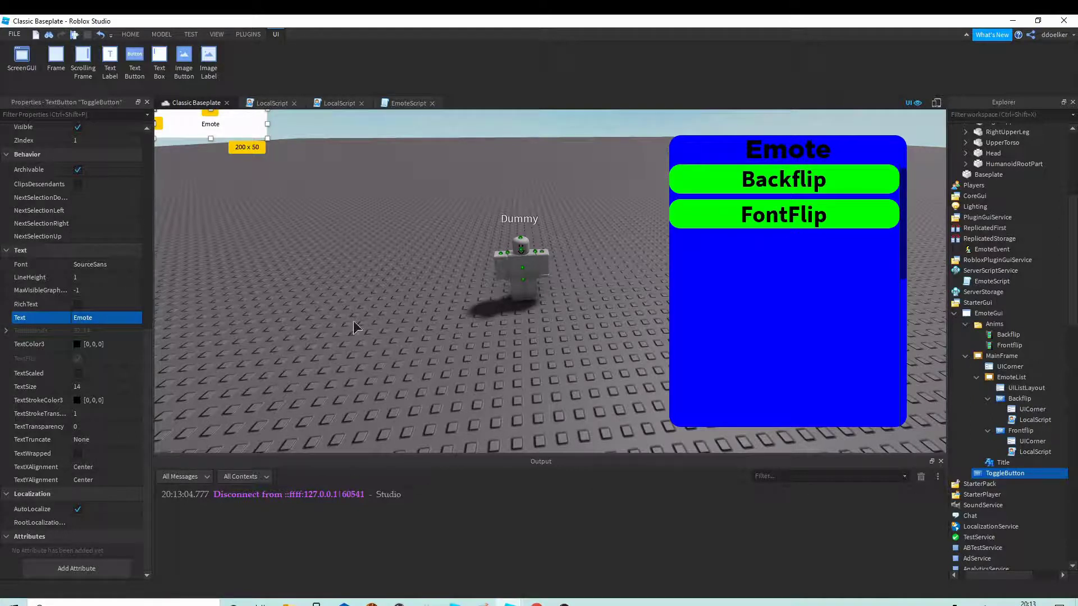
- Set the ToggleButton's font to GothamBlack and turn on TextScaled
left_click(116, 264)
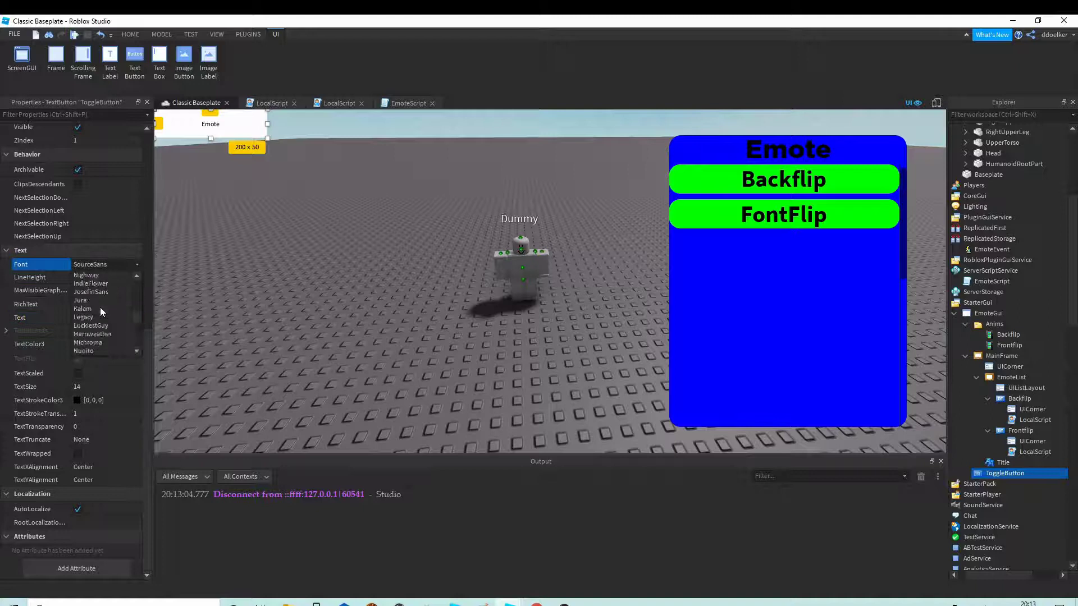
scroll(120, 298, "down", 2)
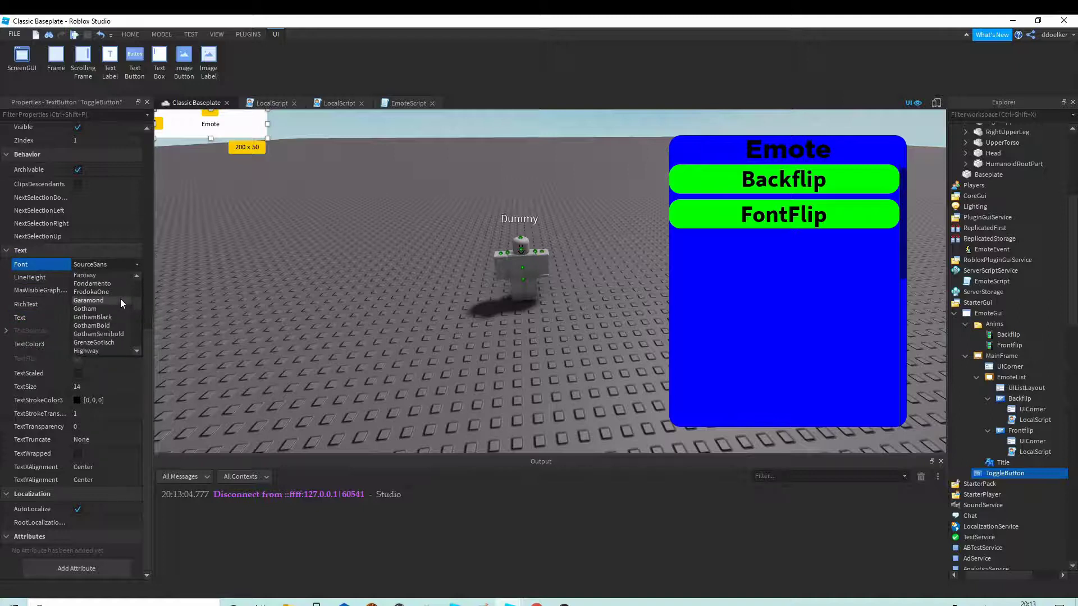
left_click(115, 291)
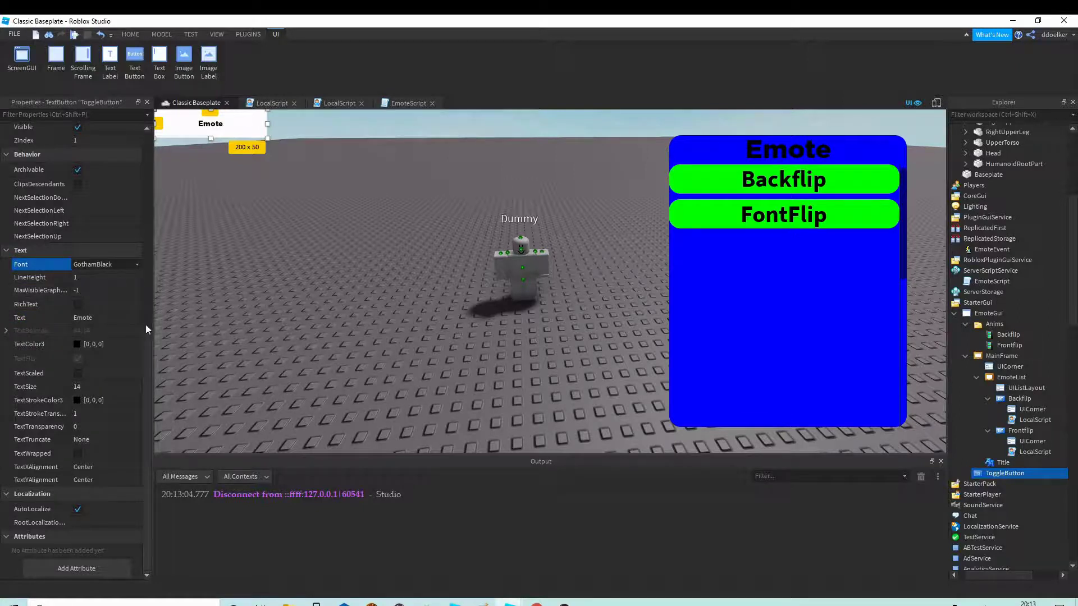
left_click(72, 382)
left_click(81, 372)
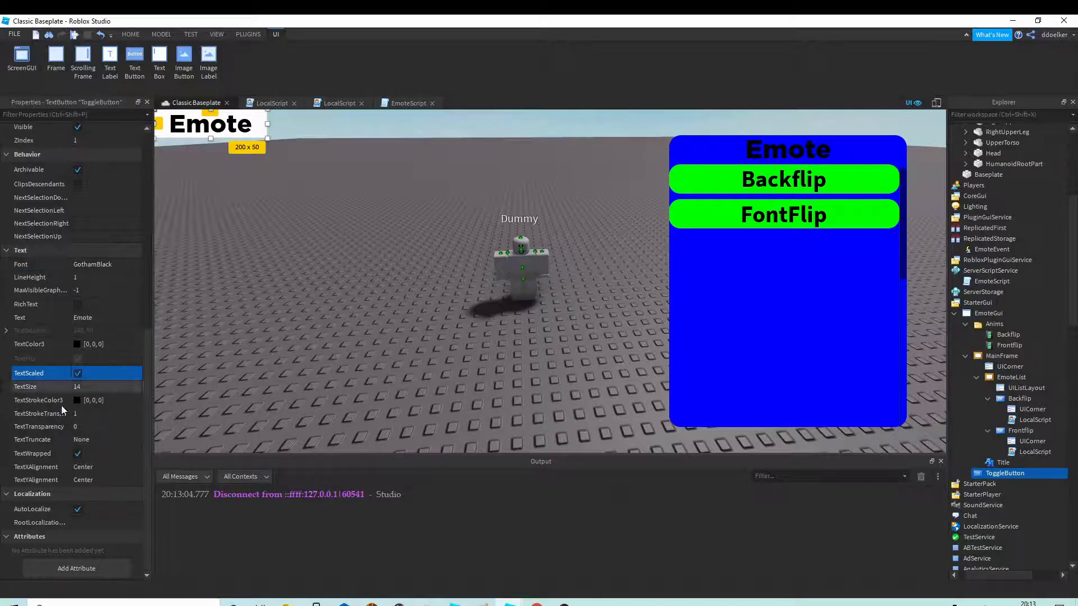
left_click(80, 445)
left_click(79, 454)
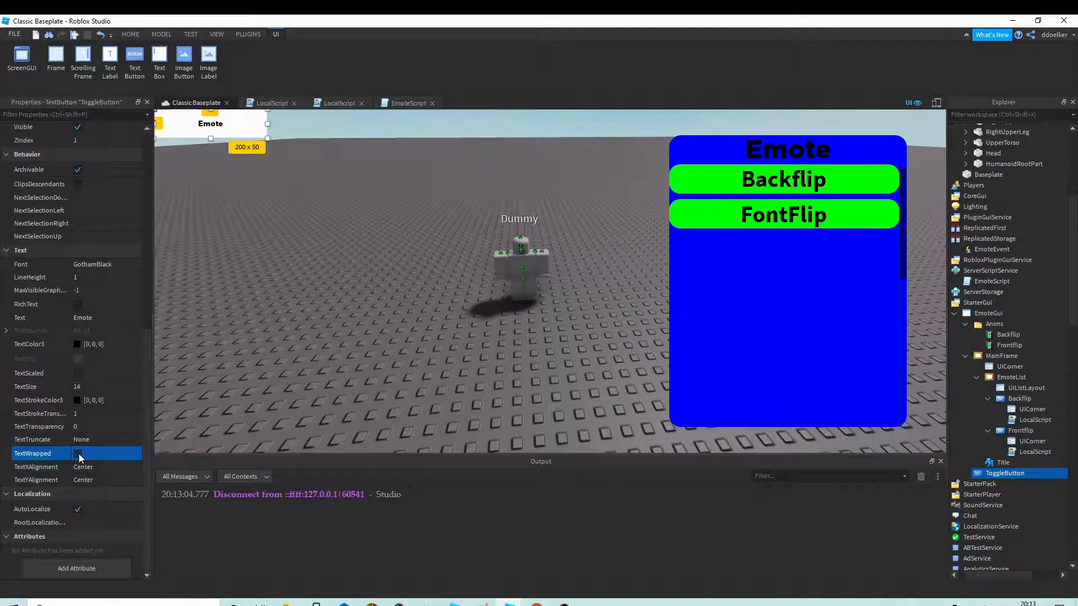
left_click(78, 372)
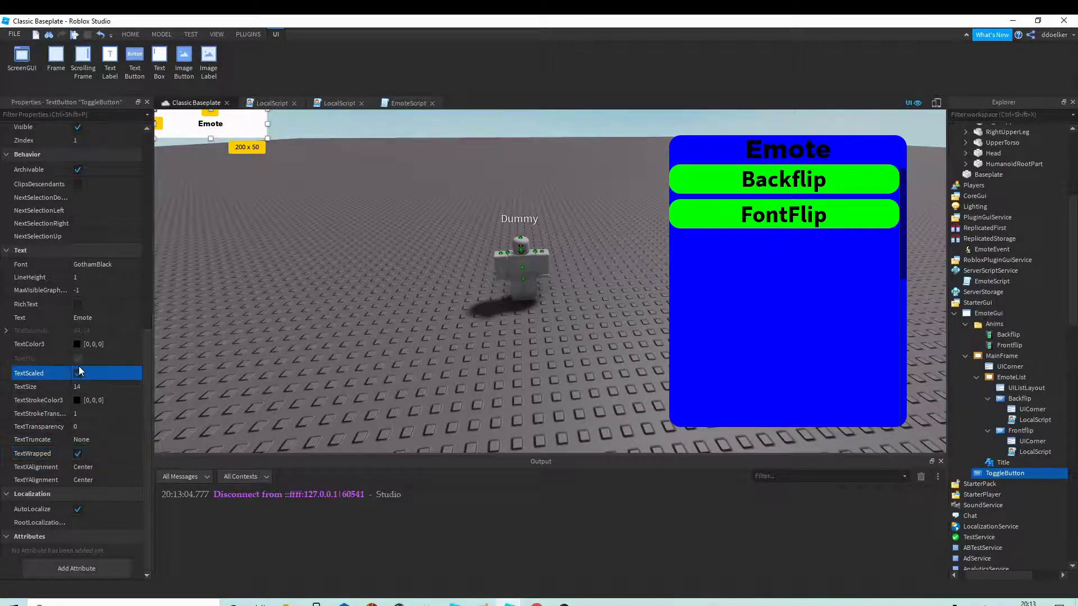
- Set the ToggleButton's BackgroundColor3 to red, 255,0,0
scroll(56, 275, "up", 10)
scroll(54, 277, "up", 1)
left_click(106, 267)
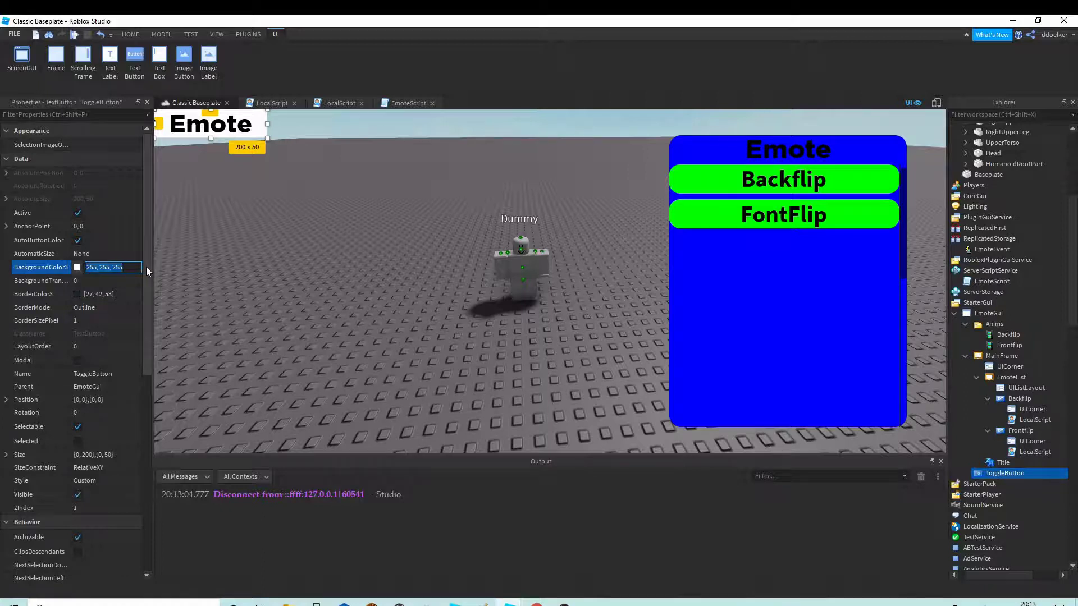
type("255,0,0")
key("Return")
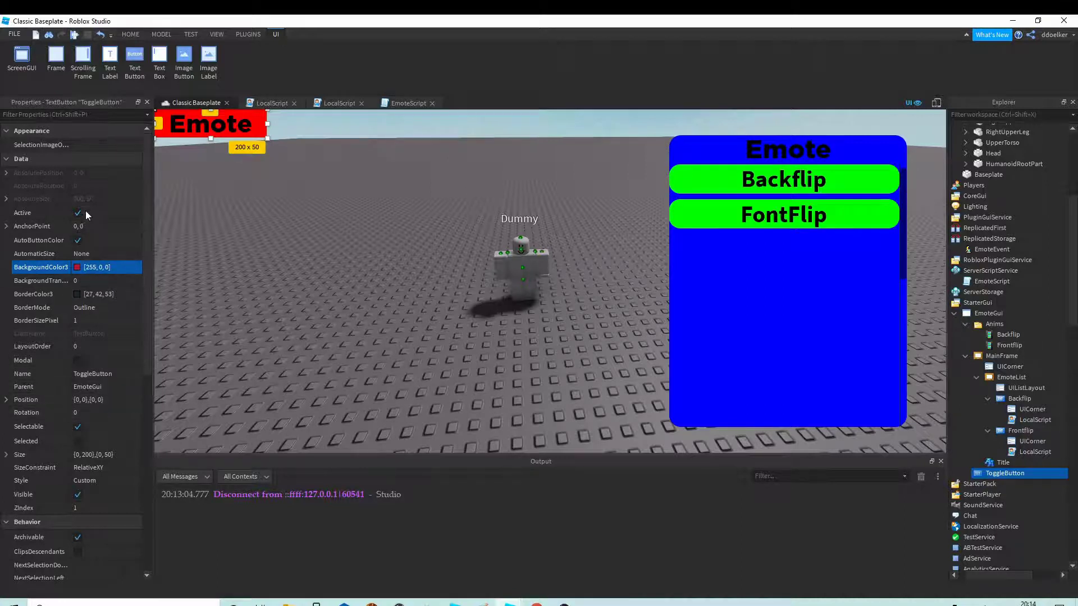
- Give the ToggleButton an AnchorPoint of 0, 0.5 and a Position of {0.01, 0},{0.5, 0}
left_click(90, 225)
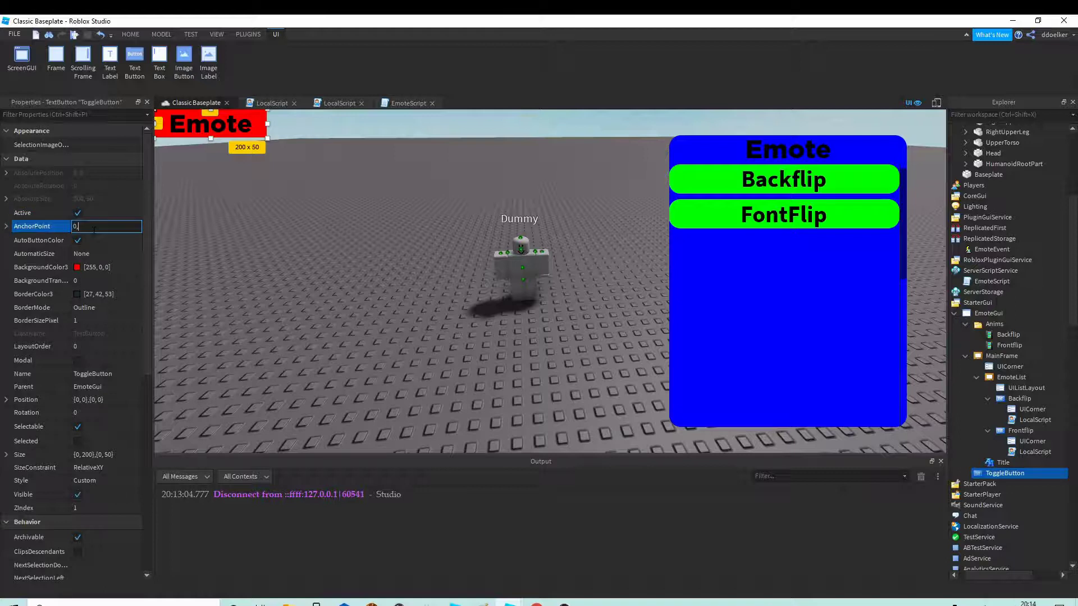
type("0,0.5")
key("Return")
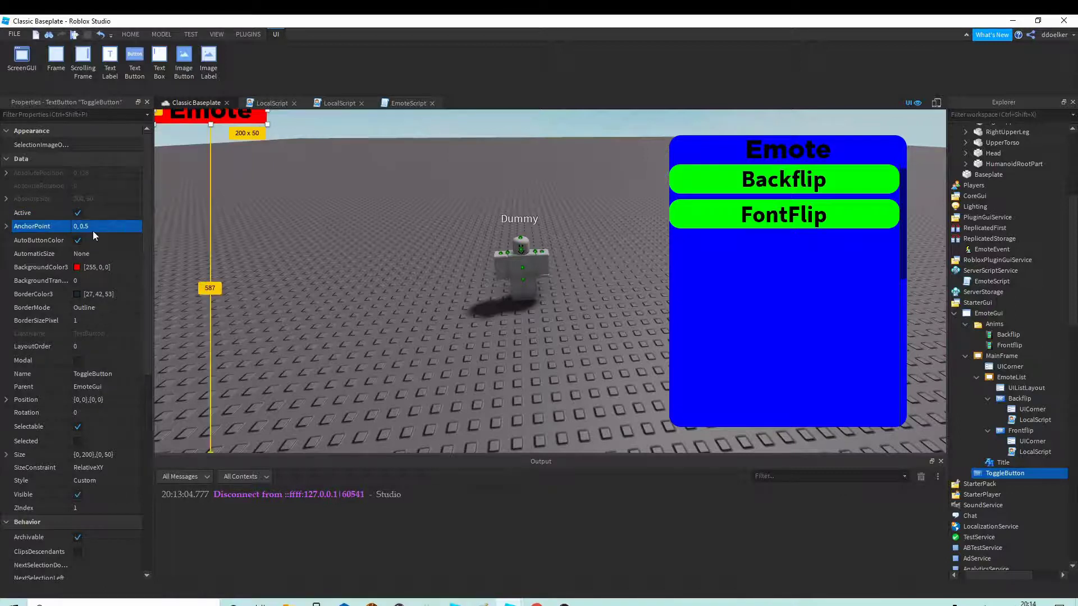
left_click(129, 399)
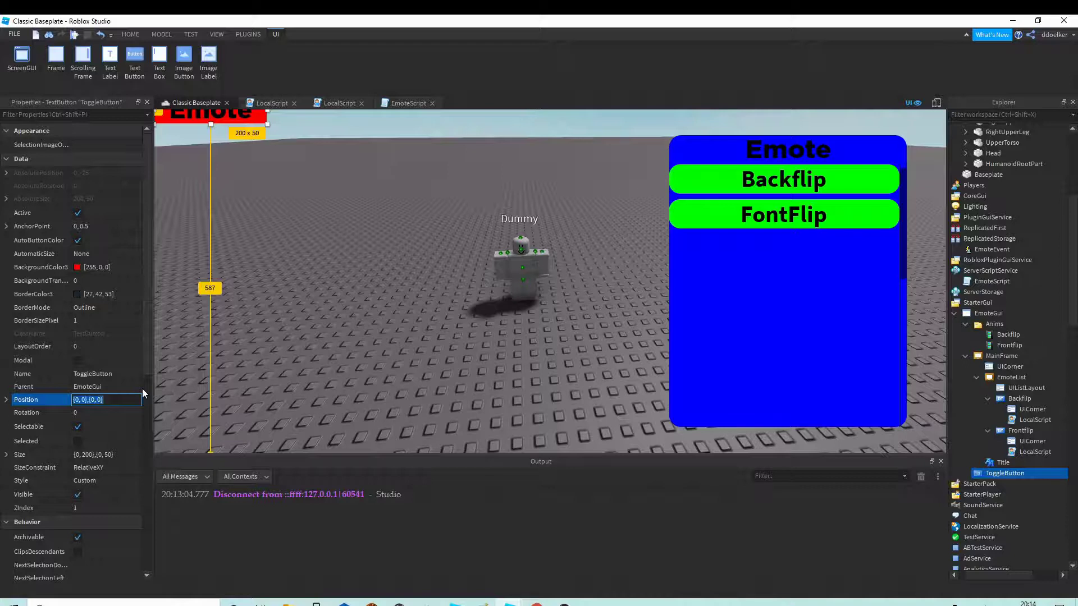
type("0.01,0,0.5,0")
key("Return")
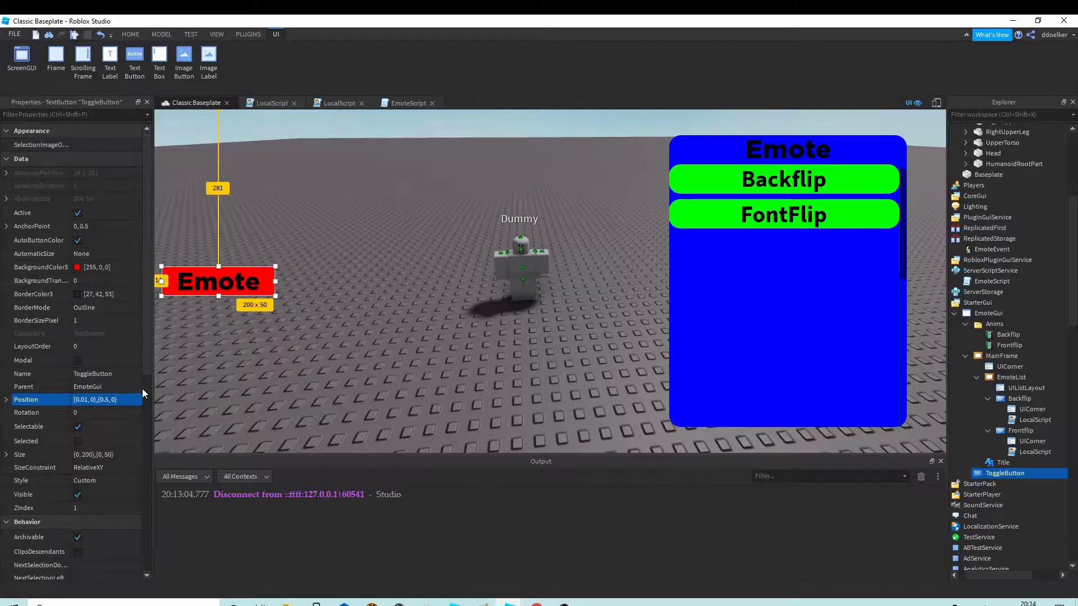
- Set the ToggleButton's Size to the scale values {0.15, 0},{0.05, 0}
right_click_drag(386, 292, 385, 292)
left_click(116, 455)
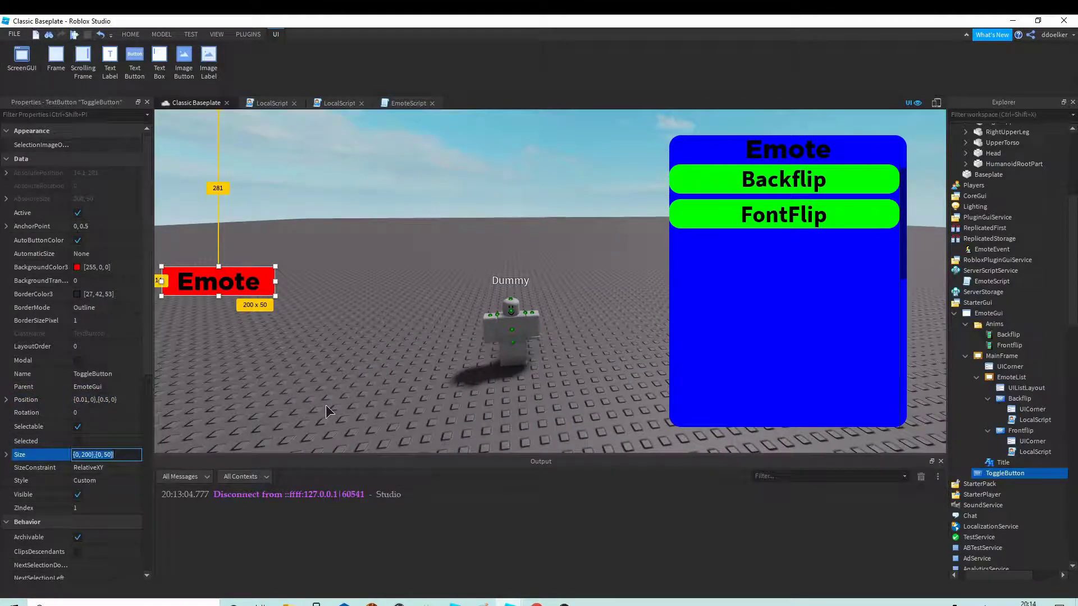
type("0,")
type("15, 0},{0.05, 0")
key("Return")
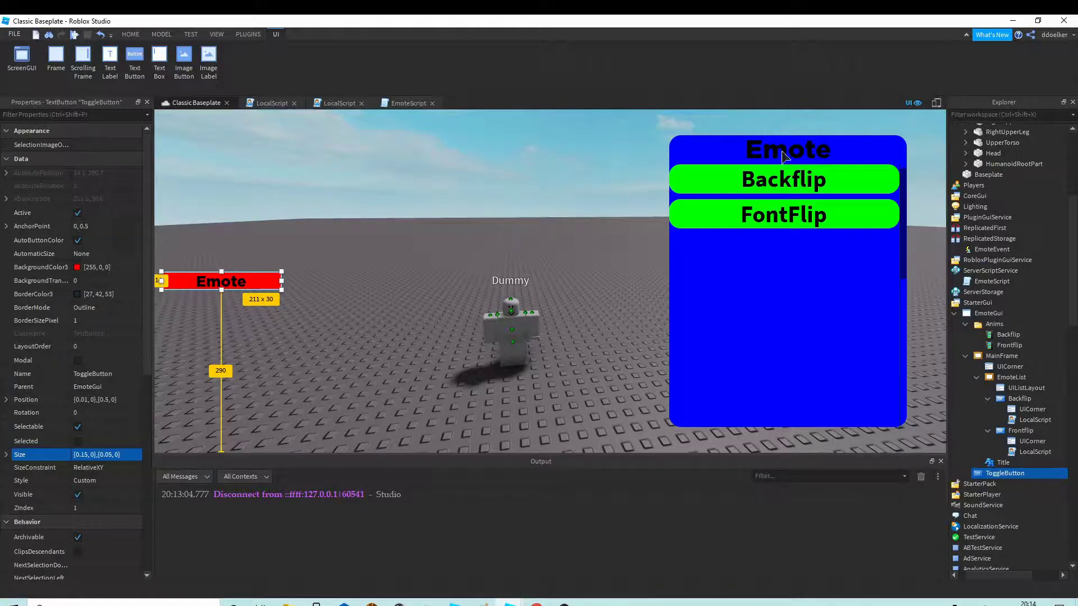
- Deselect the button and preview the GUI layout on an emulated iPhone 7 screen, ending back in the normal viewport
left_click(467, 233)
right_click_drag(504, 221, 454, 226)
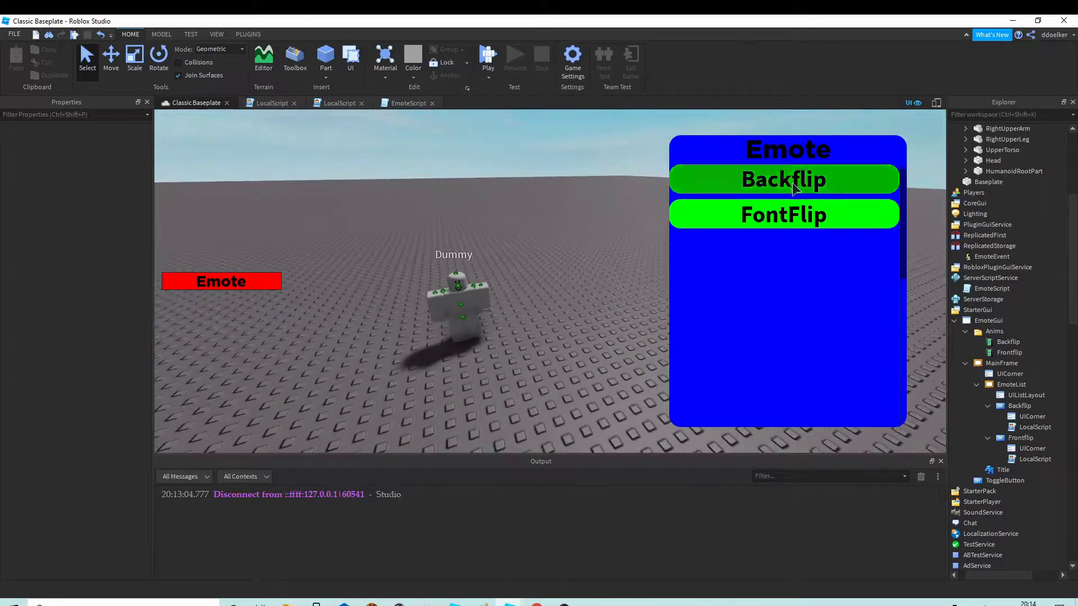
left_click(935, 105)
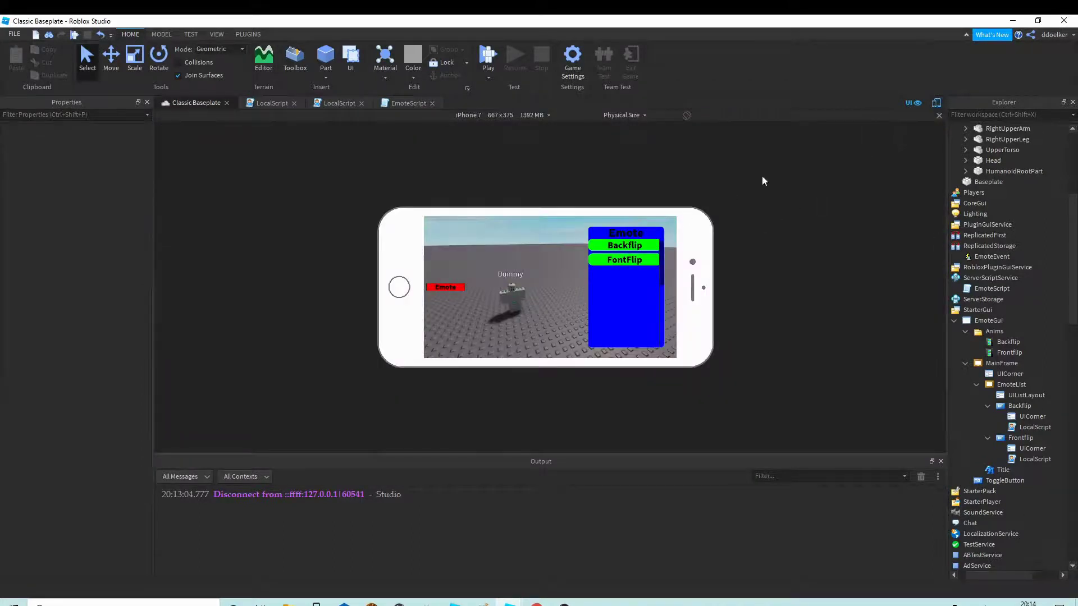
left_click(936, 104)
left_click(937, 104)
left_click(937, 103)
left_click_drag(947, 292, 1042, 267)
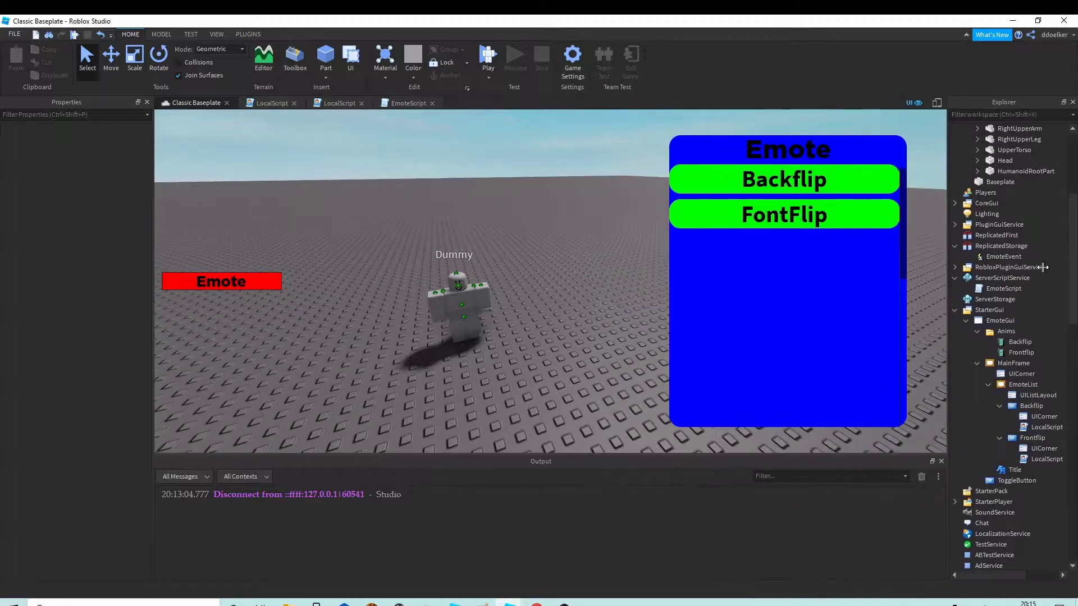
right_click_drag(547, 245, 548, 232)
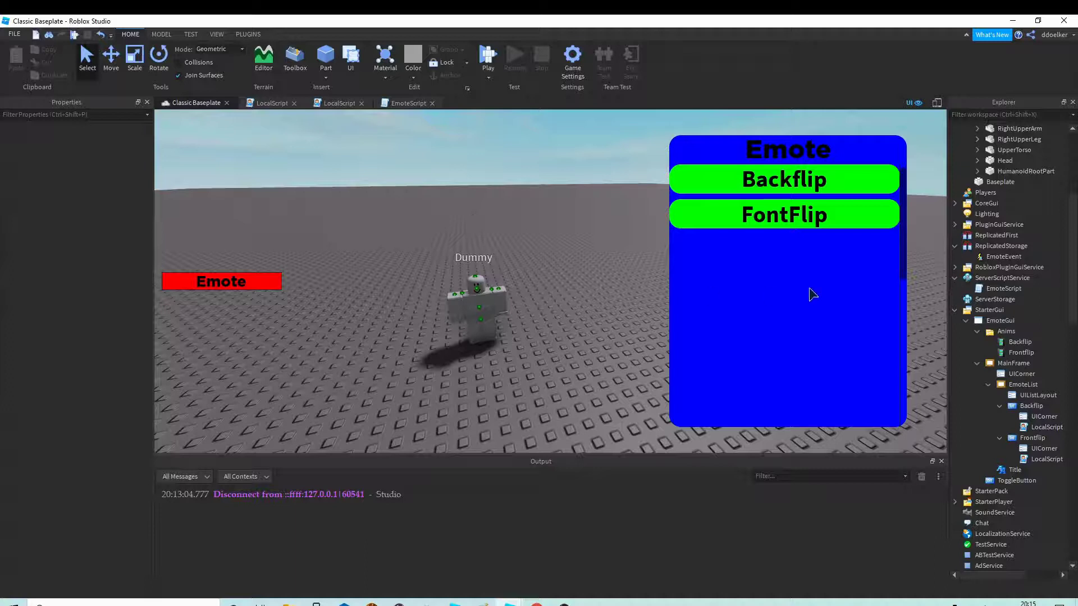
- Add a UICorner to the ToggleButton and set its CornerRadius to 0.4, 0
scroll(811, 292, "down", 3)
scroll(810, 292, "up", 3)
left_click(1053, 481)
left_click(1045, 481)
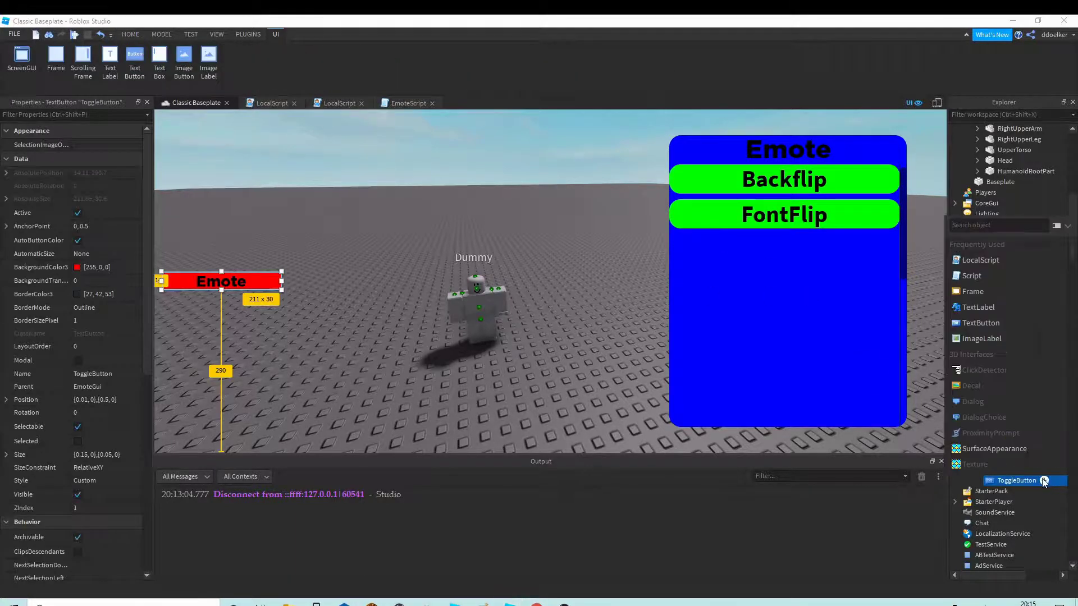
type("ui")
left_click(981, 245)
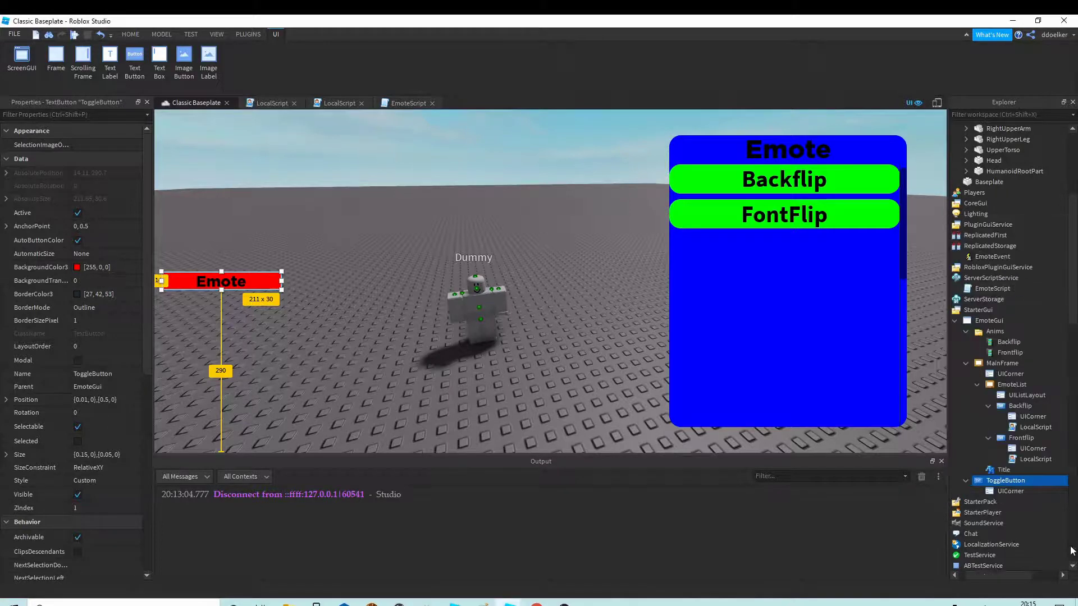
left_click(121, 145)
type("0.4, 0")
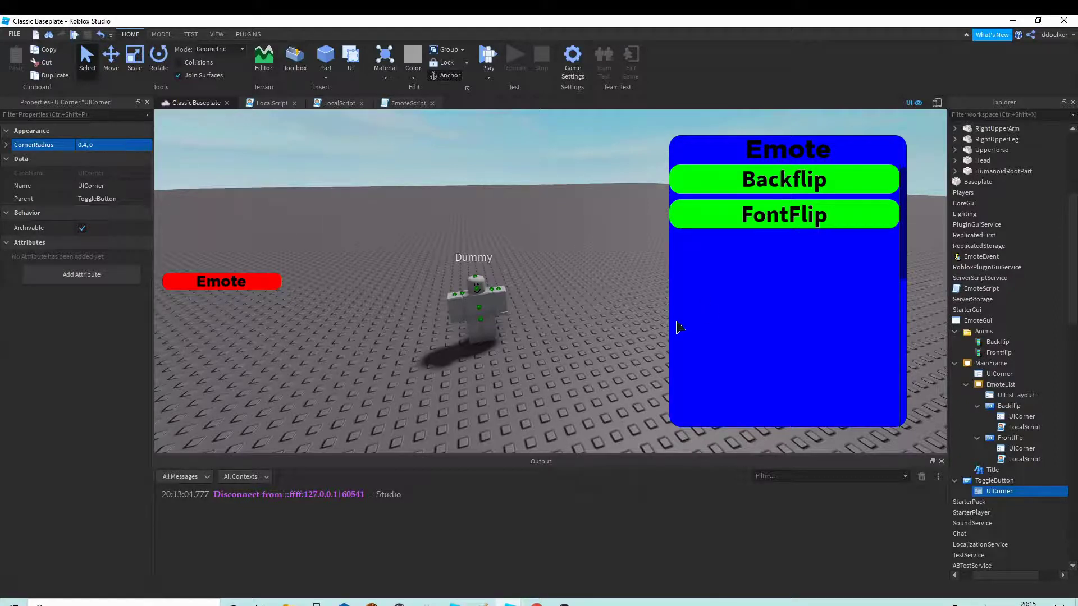
- Add a LocalScript to the ToggleButton and replace its default code with an empty function connected to script.Parent.MouseButton1Click
left_click(983, 481)
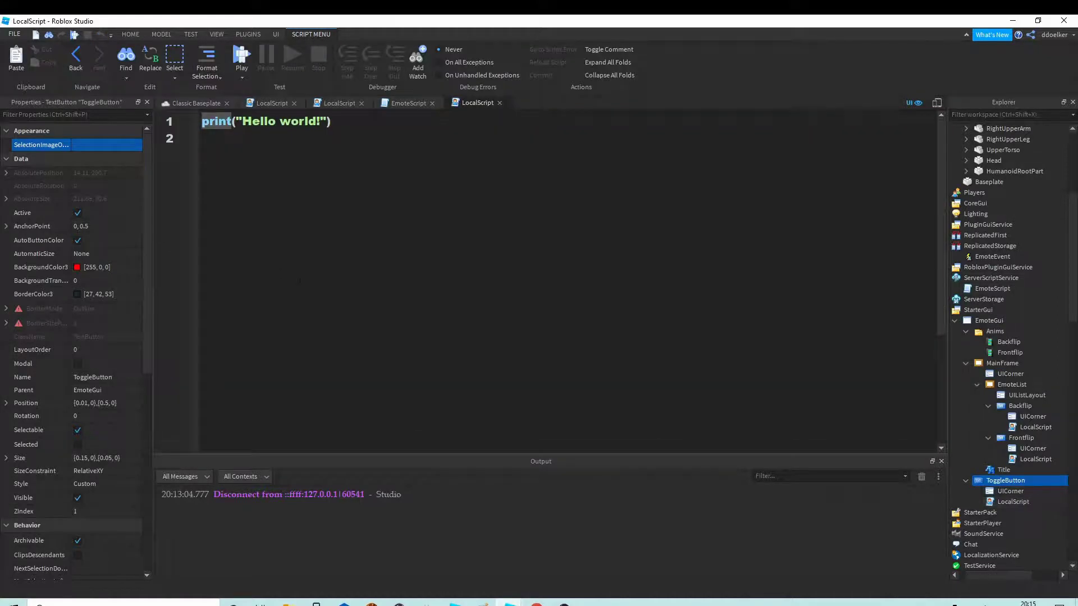
key("ctrl+a")
type("sc")
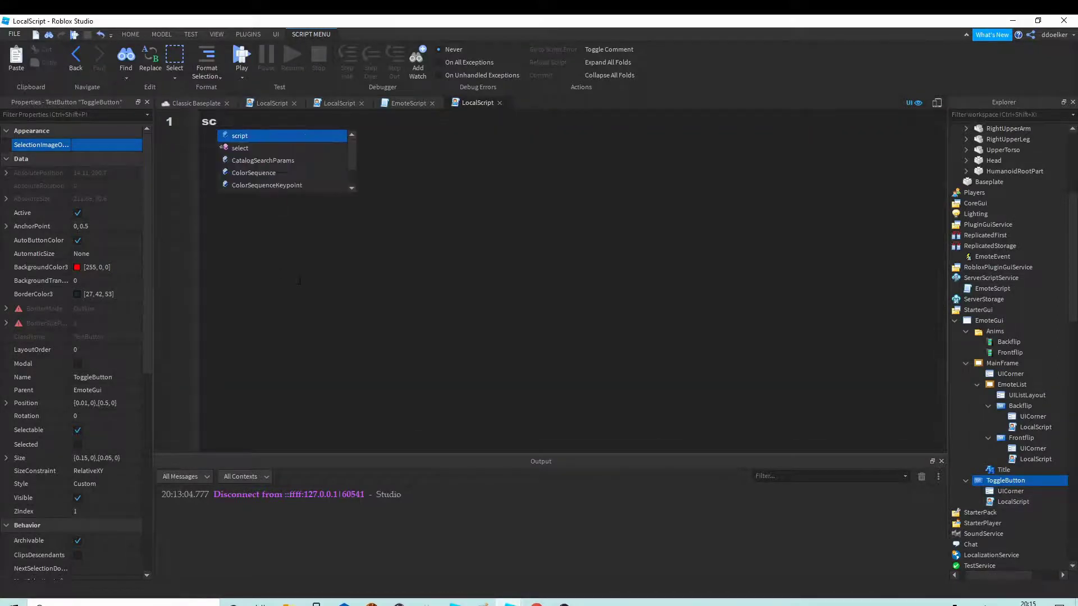
type("ript.Pa")
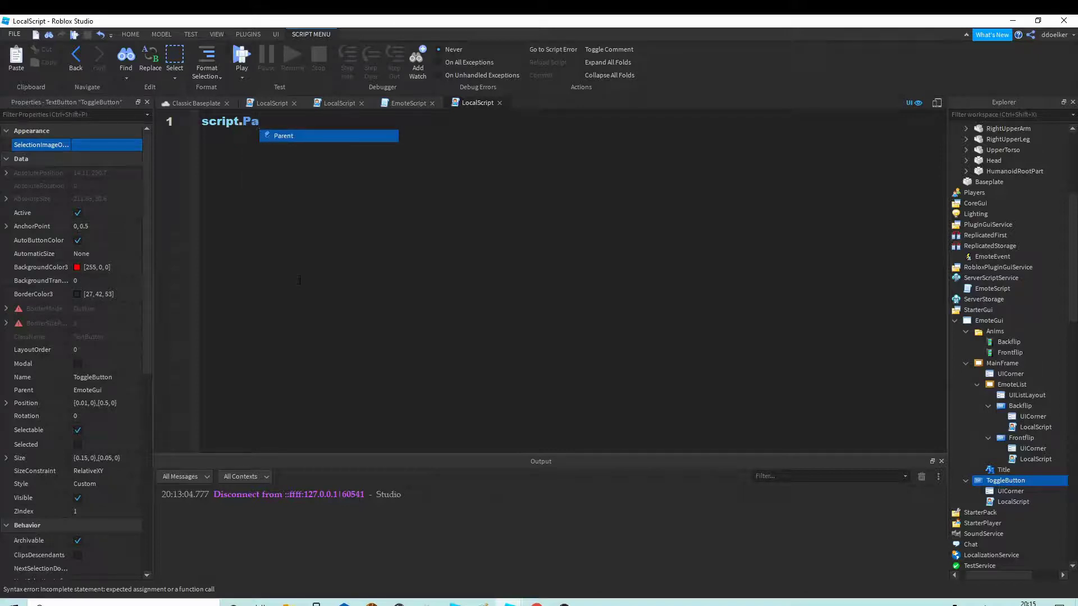
type("rent.")
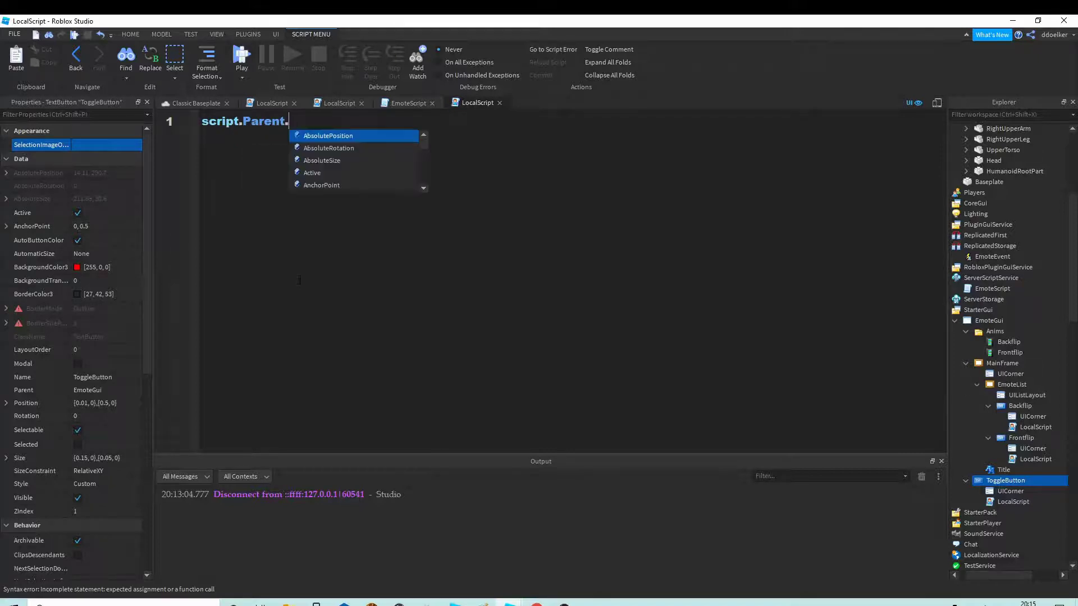
type("MouseButton1Cl")
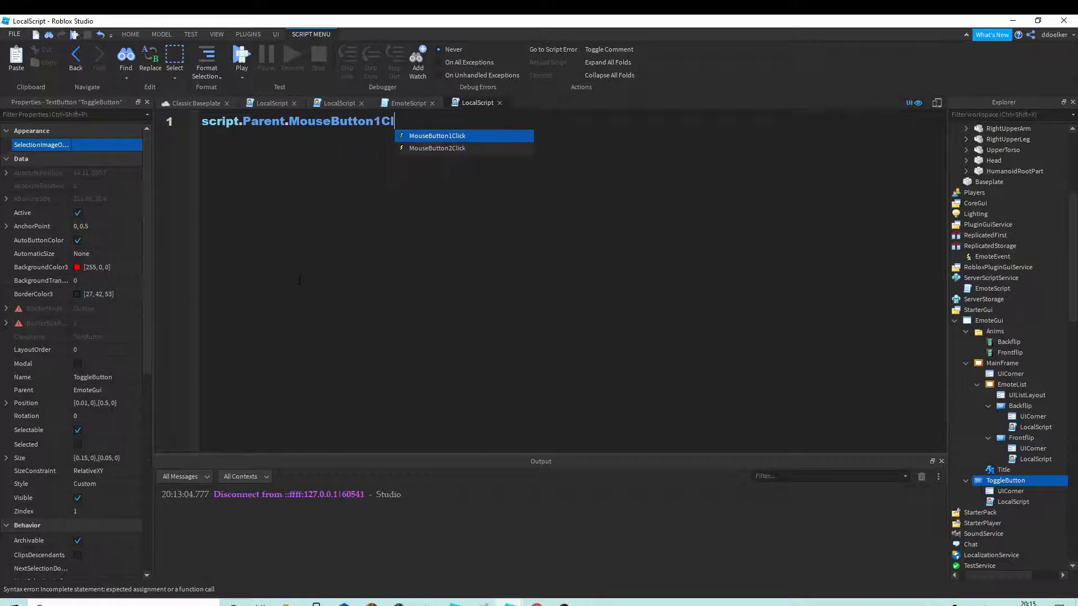
key("Tab")
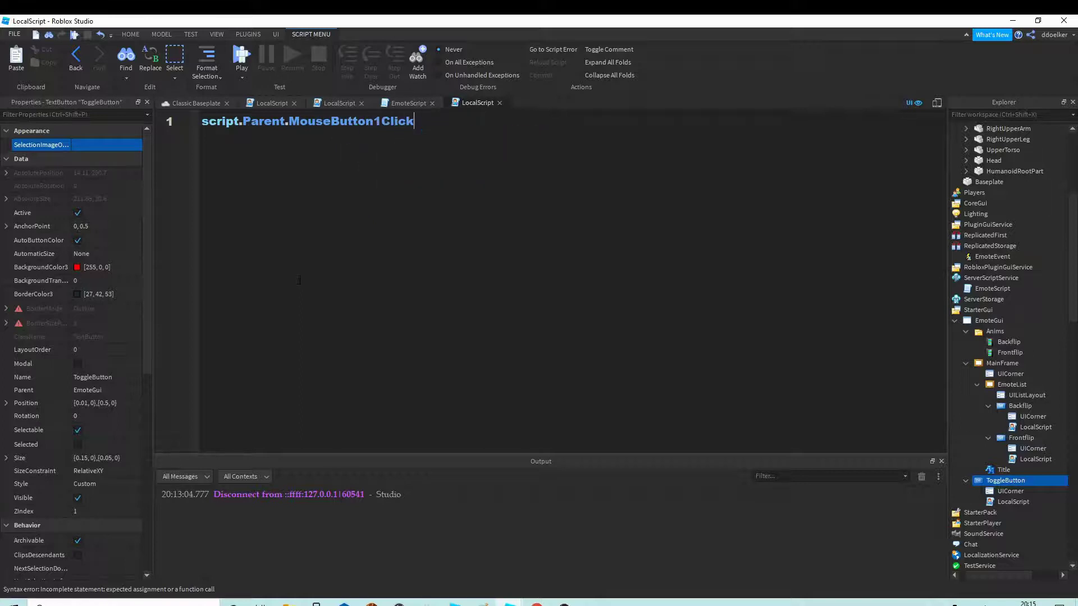
type(":Conne")
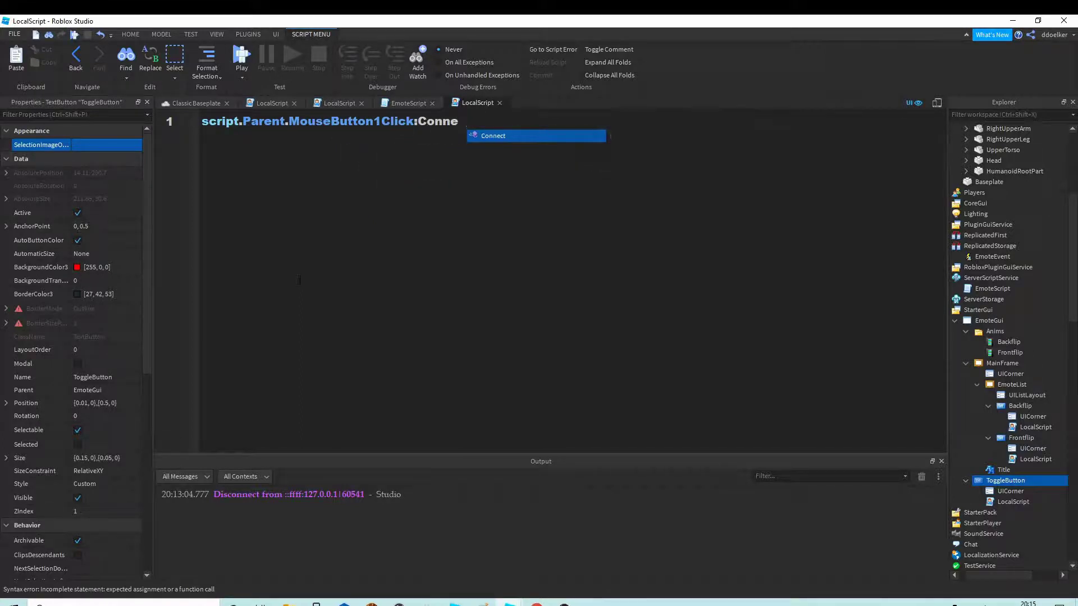
type("ct(function")
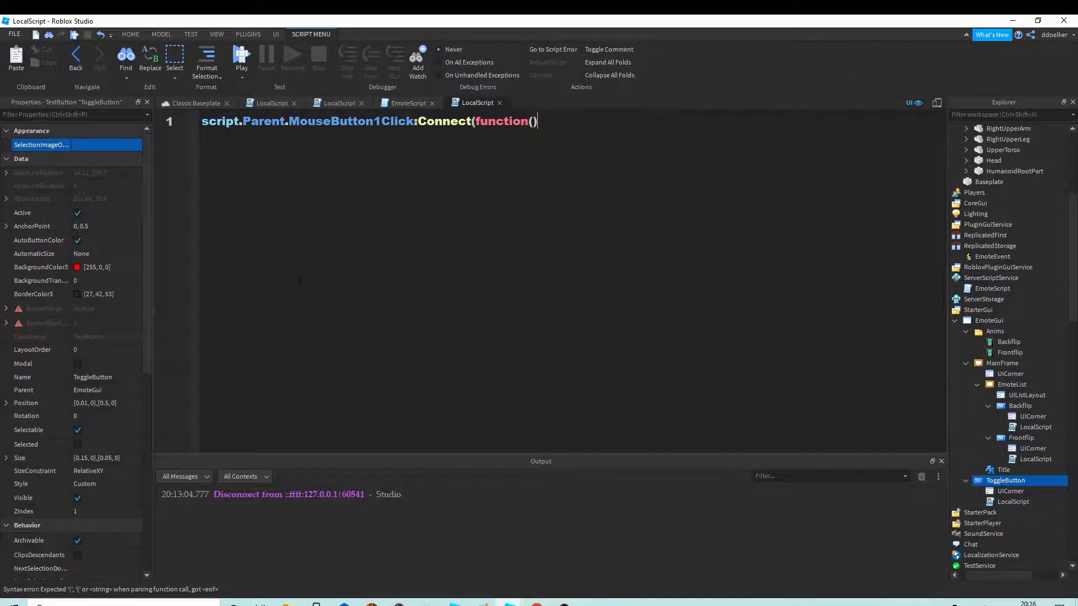
type("()")
key("Return")
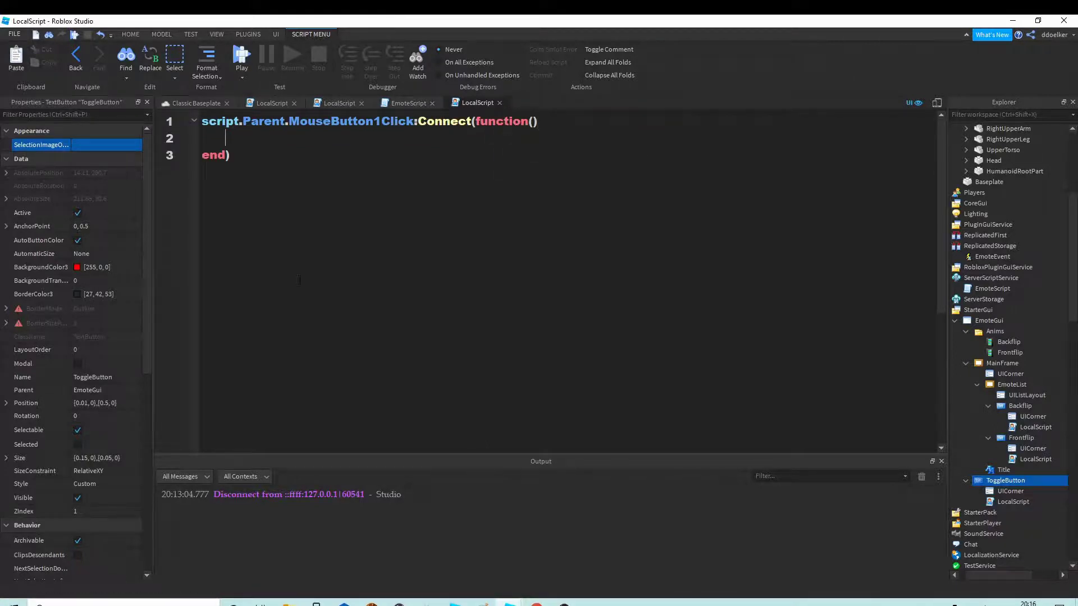
- Inside the click function, write script.Parent.Parent.MainFrame.Visible = not script.Parent.Parent.MainFrame.Visible
type("script.Pare")
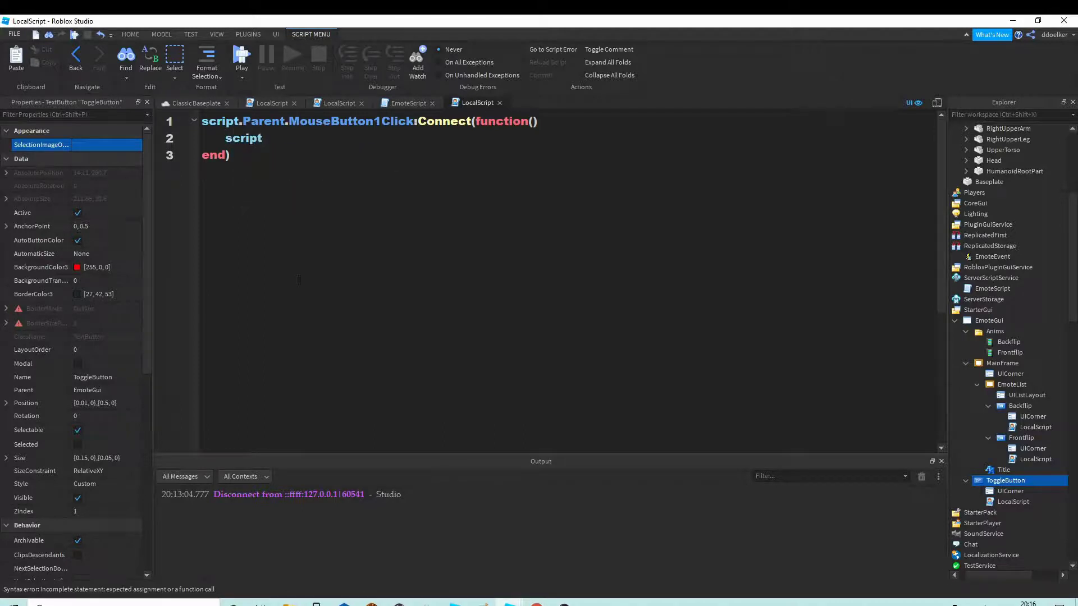
key("Tab")
type(".Parent.Parent")
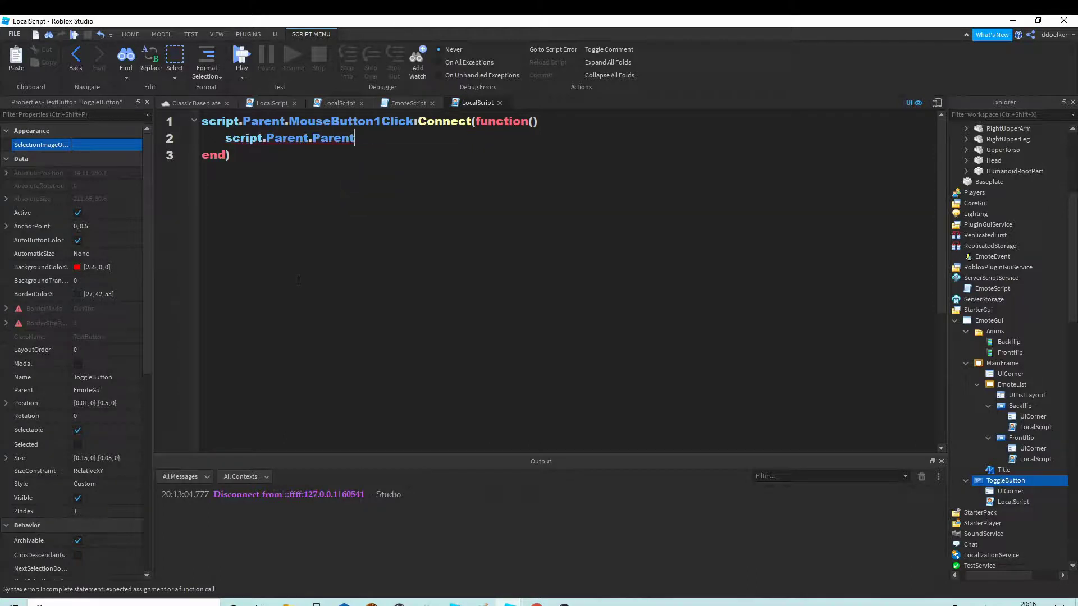
type(".MainF")
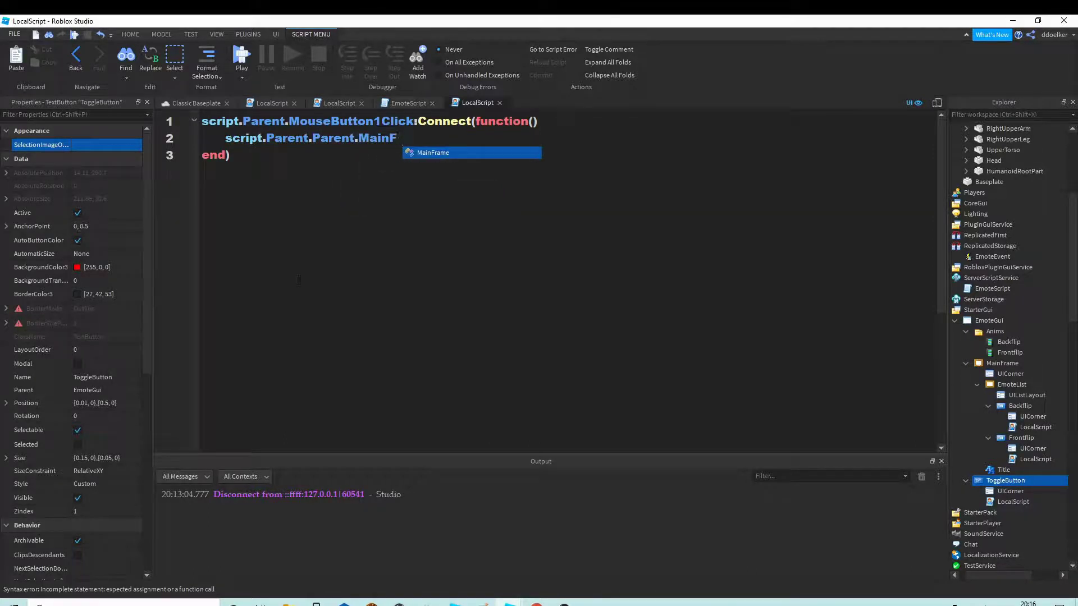
key("Tab")
type(".V")
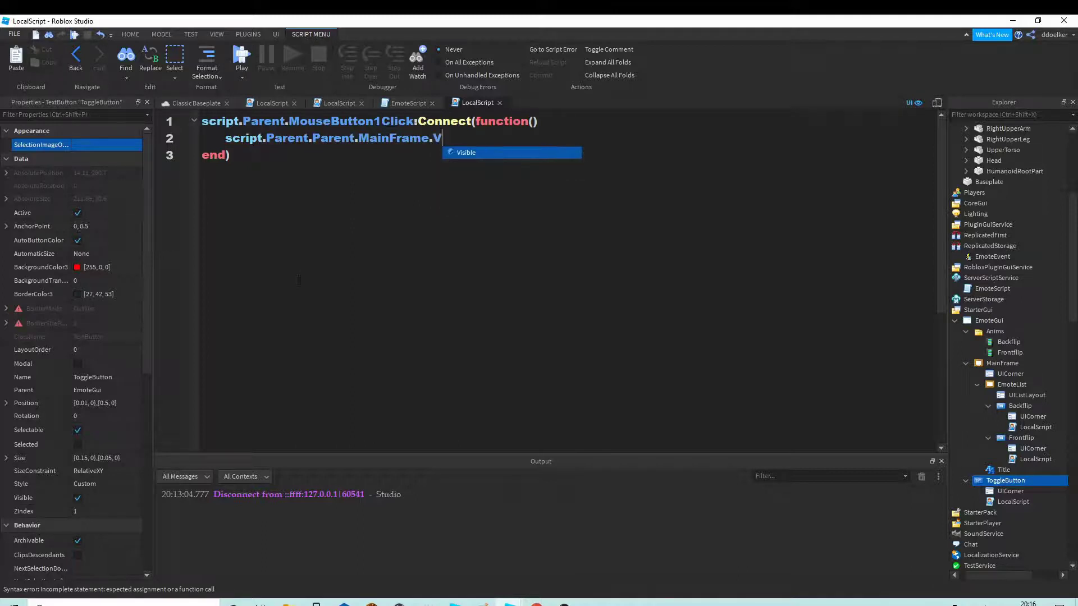
type("isible =")
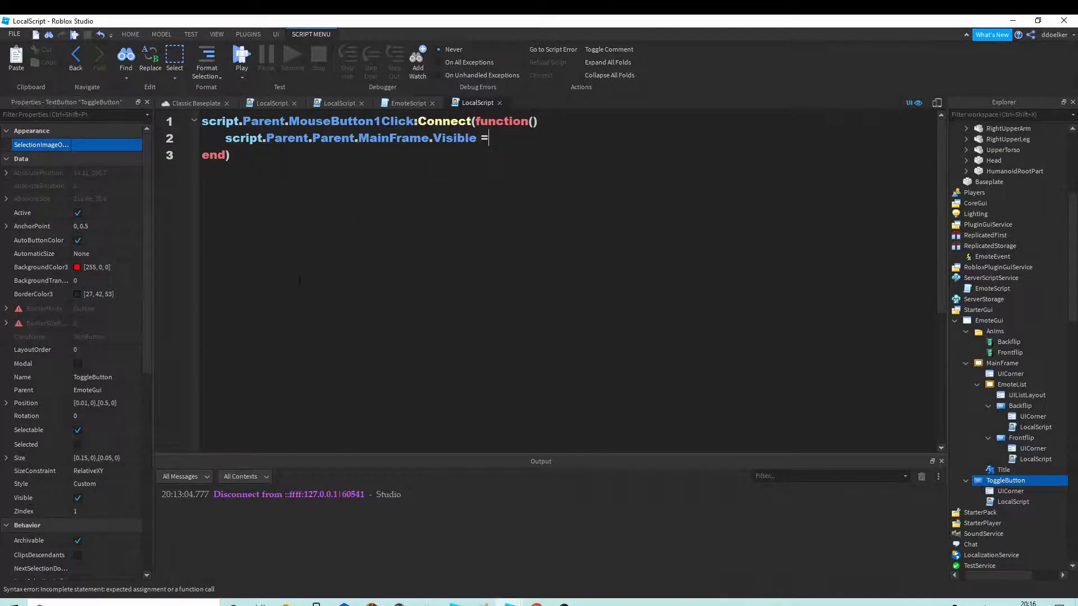
type(" no")
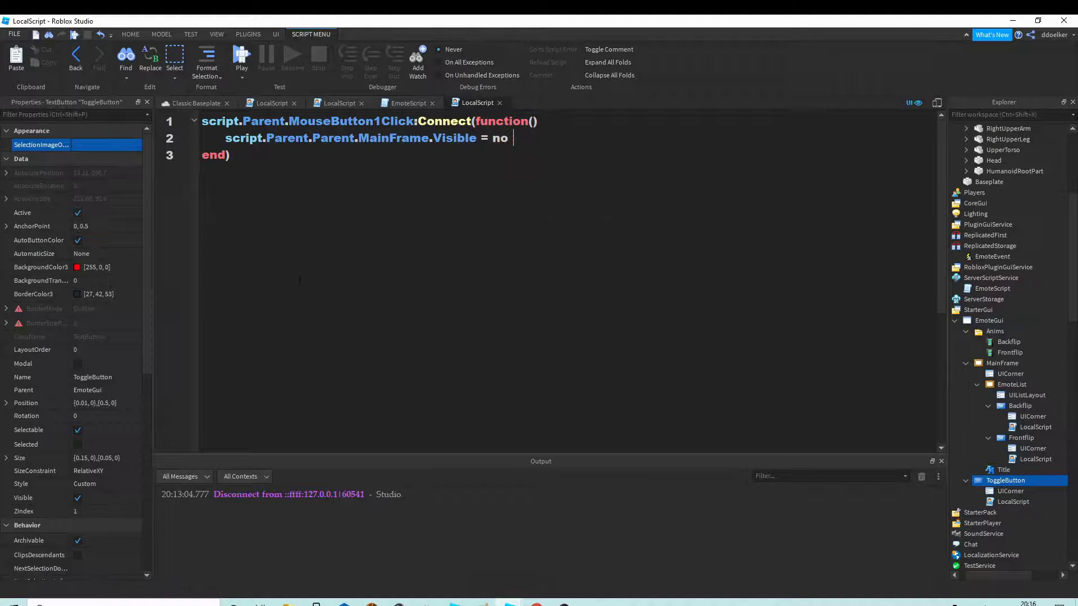
type("t script.")
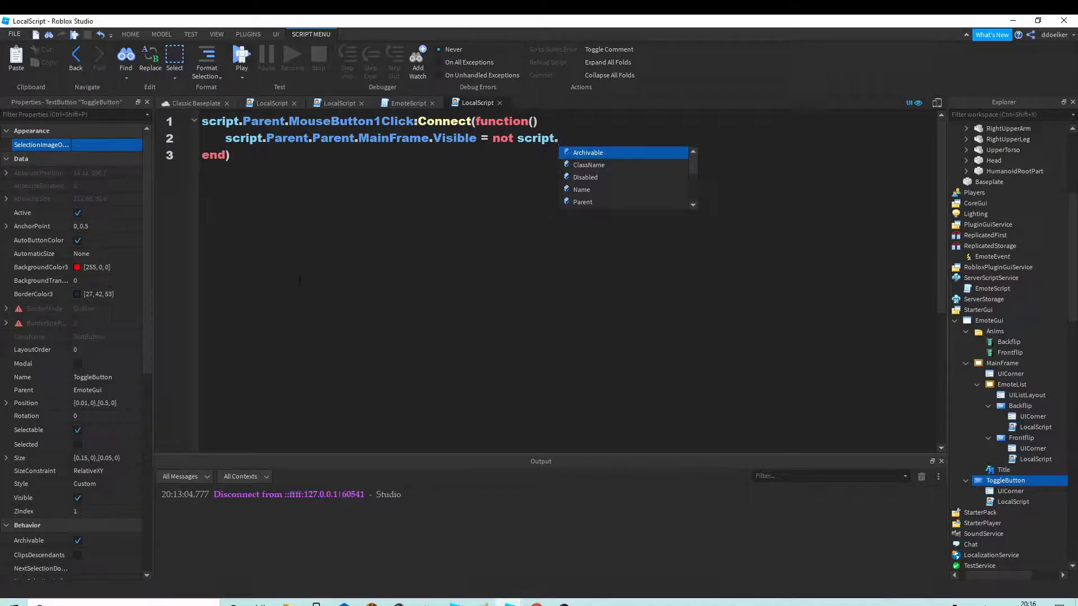
type("PArent")
key("Tab")
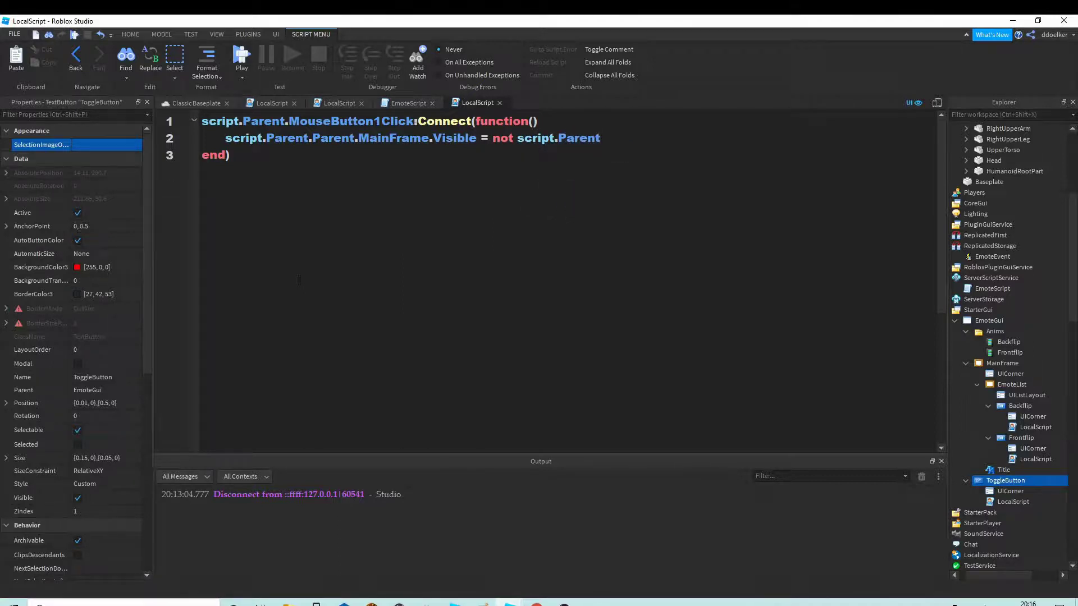
type(".PArent")
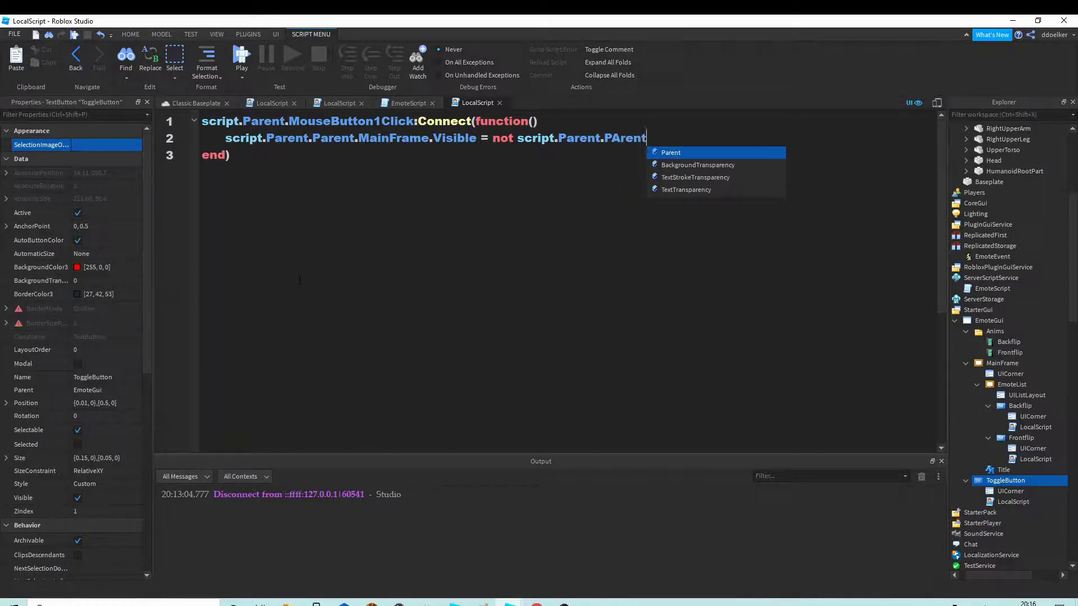
key("Tab")
type(".Main")
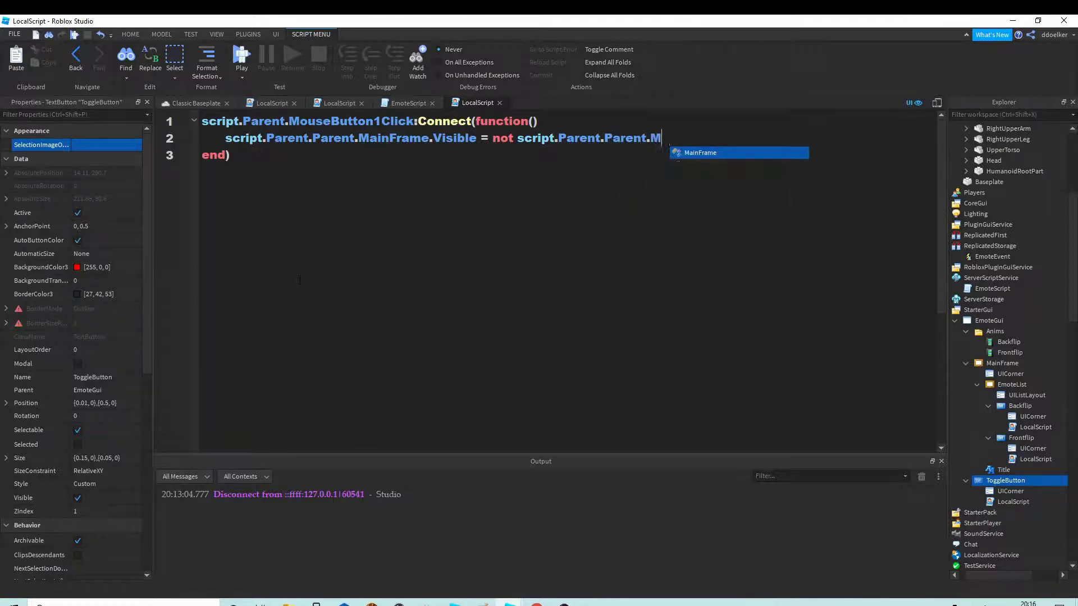
type("Frame.Vi")
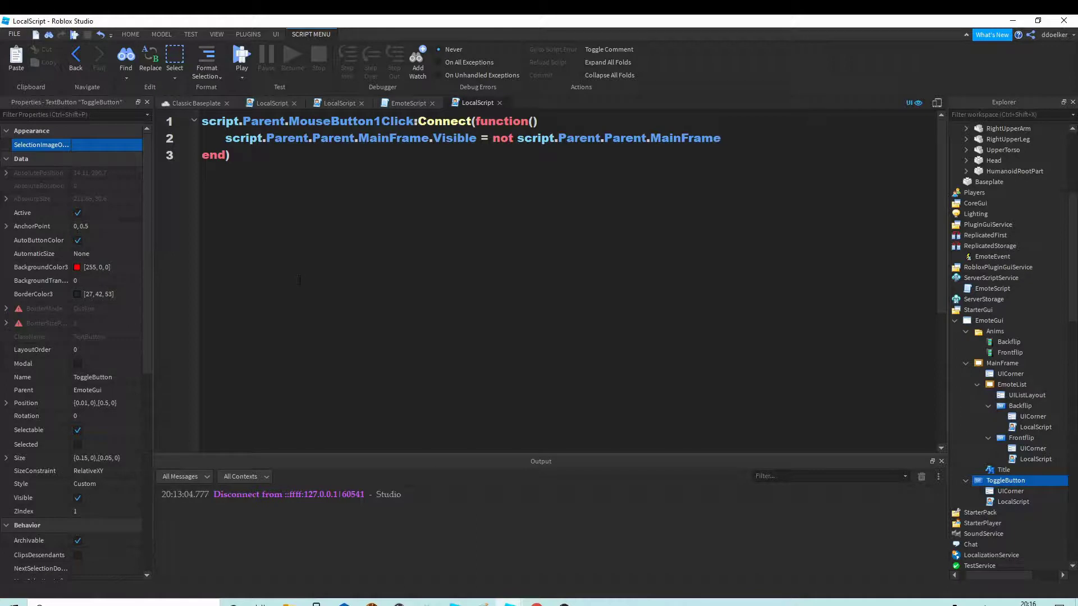
type("sible")
- Return to the place viewport, start a play test and clear the Output log after checking its messages
left_click(178, 101)
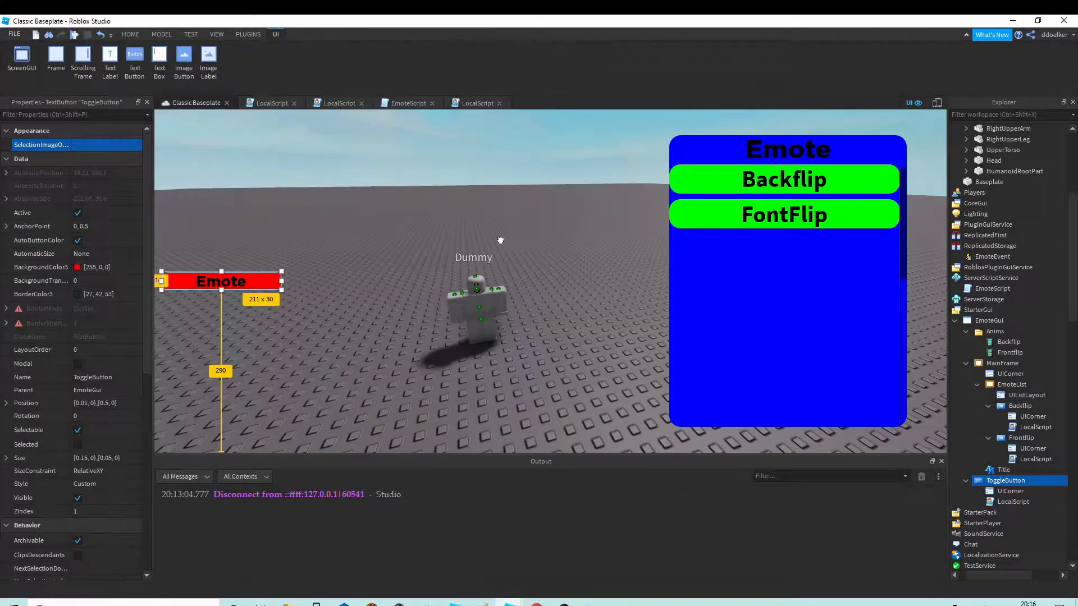
left_click(130, 34)
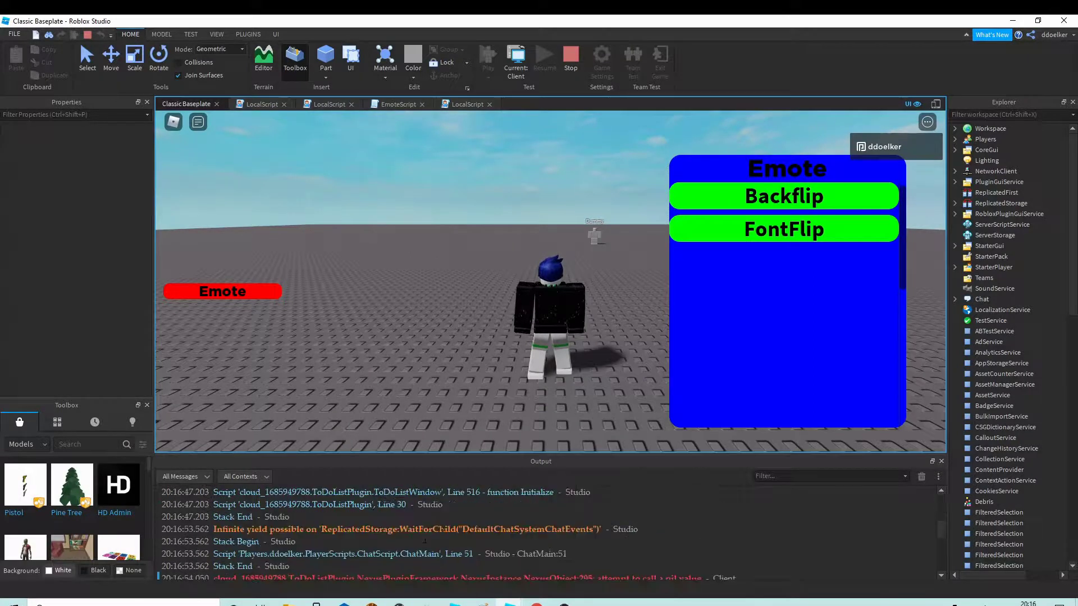
scroll(562, 550, "down", 1)
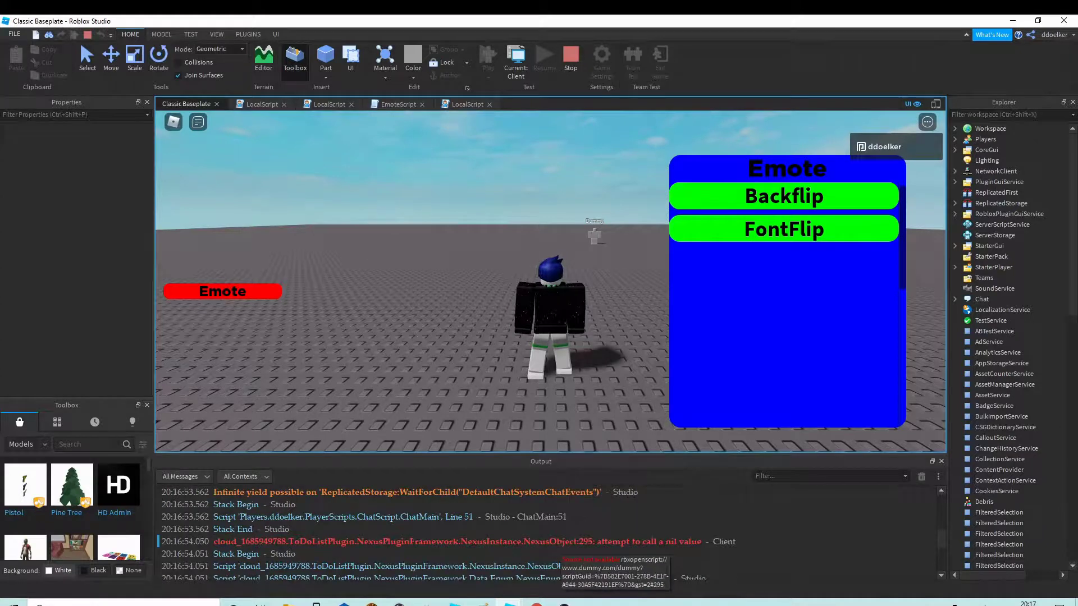
mouse_move(599, 493)
left_mouse_down()
mouse_move(431, 502)
mouse_move(611, 492)
left_mouse_up()
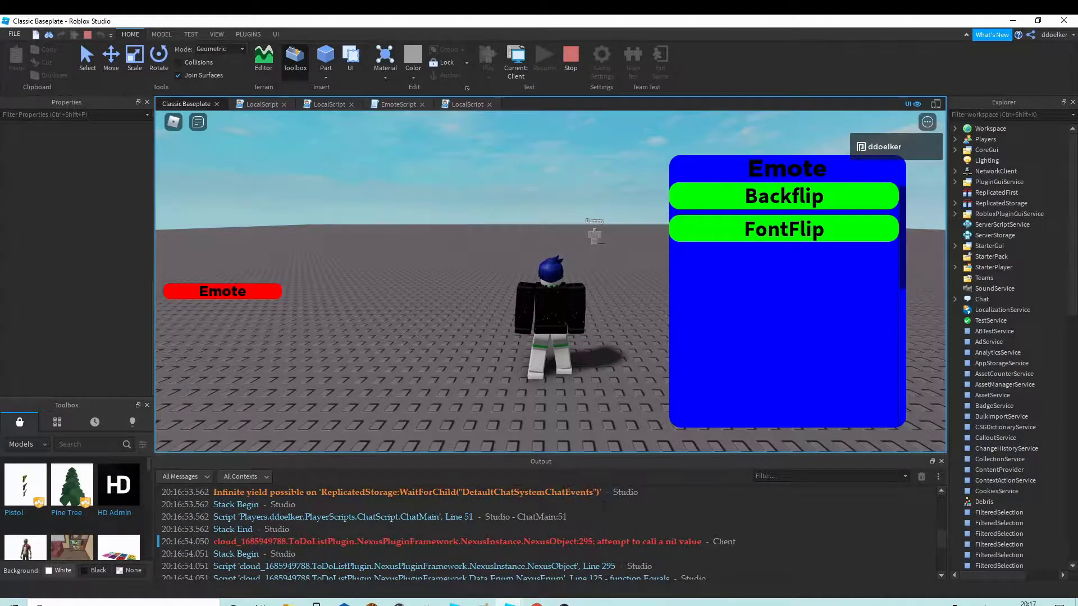
scroll(552, 508, "up", 1)
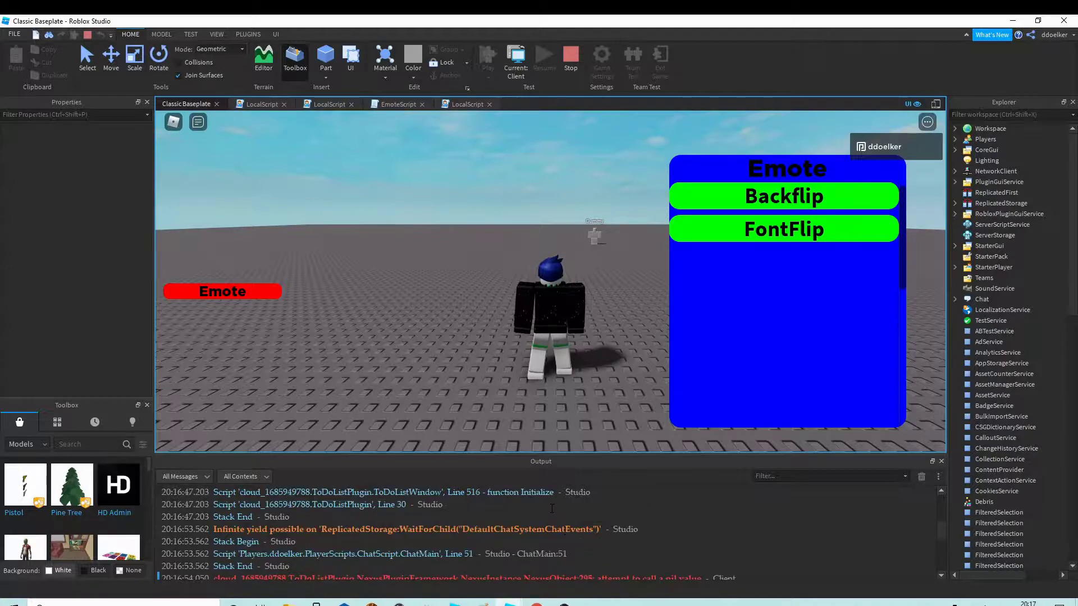
left_click(915, 475)
- Test hiding and showing the emote panel with the red Emote button, playing the Backflip emote in between
key("s")
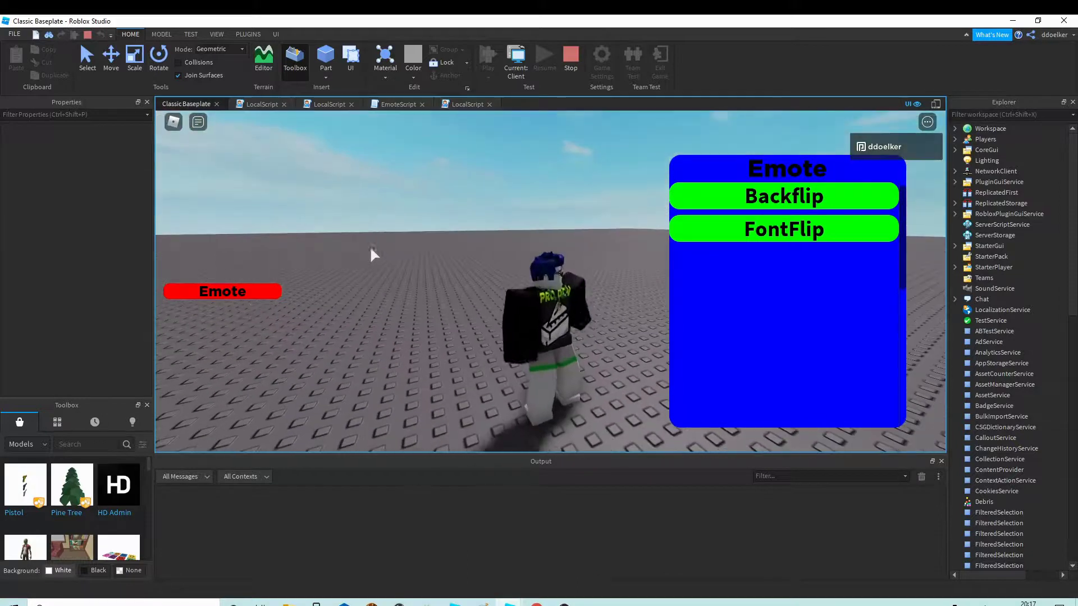
left_click(232, 293)
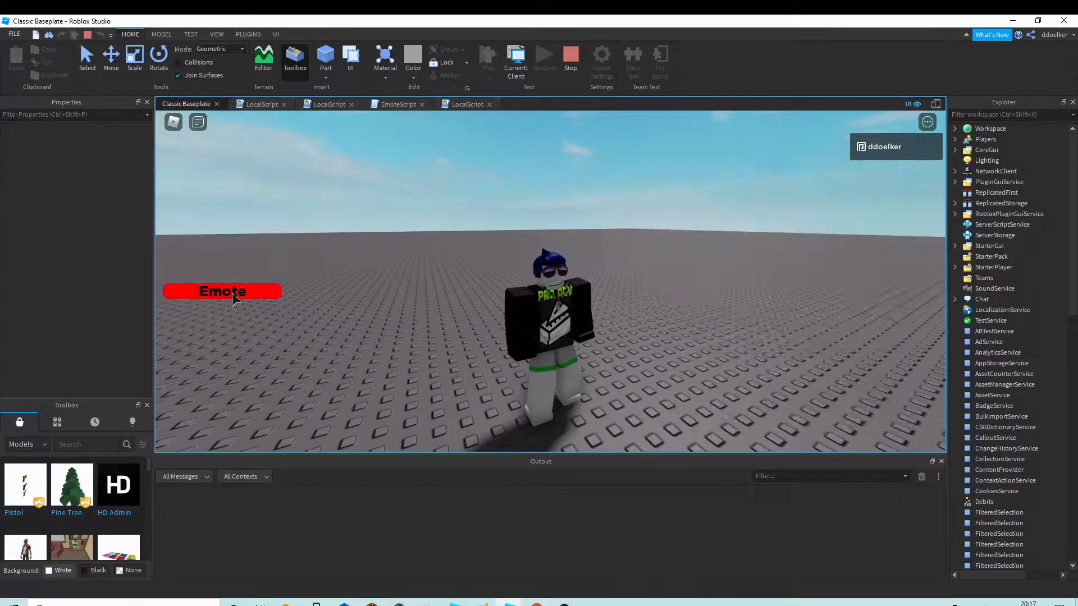
left_click(232, 293)
left_click(859, 191)
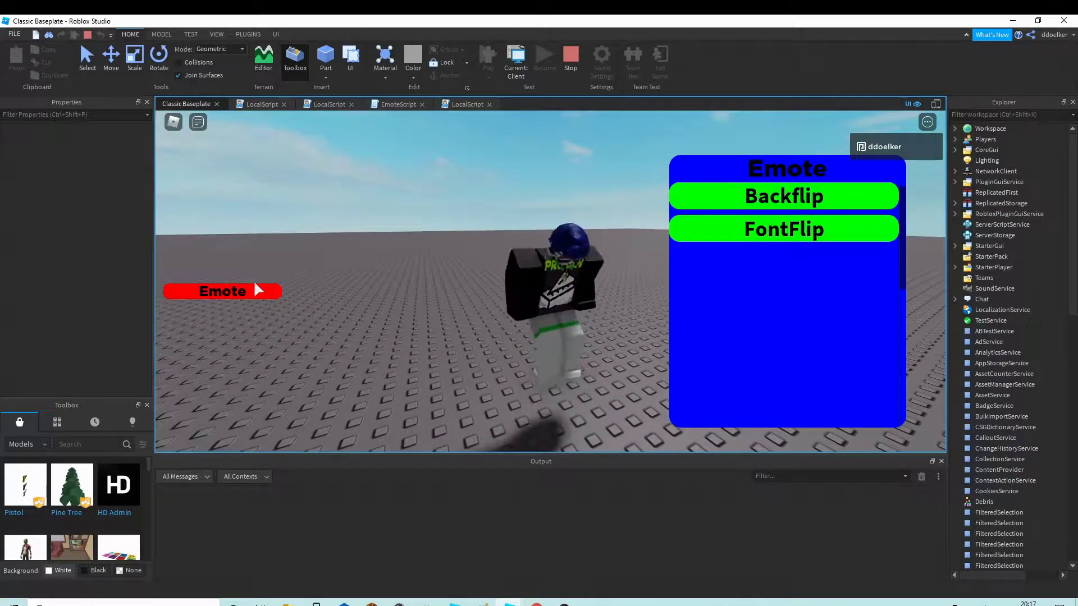
left_click(281, 292)
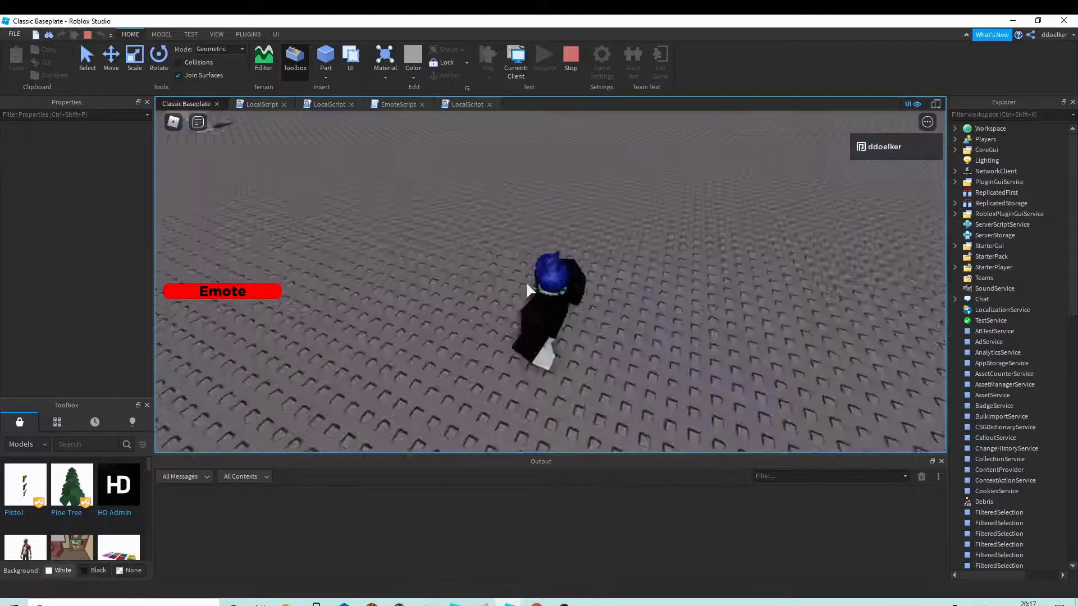
left_click(280, 291)
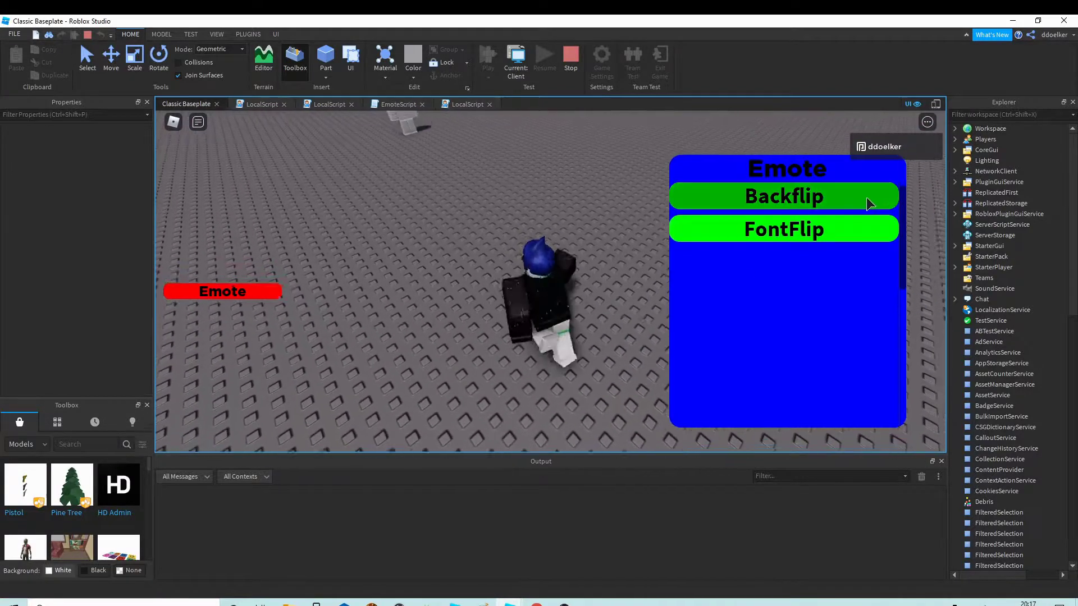
- Test the Backflip and FontFlip emote buttons on the character, and end the play test
left_click(847, 200)
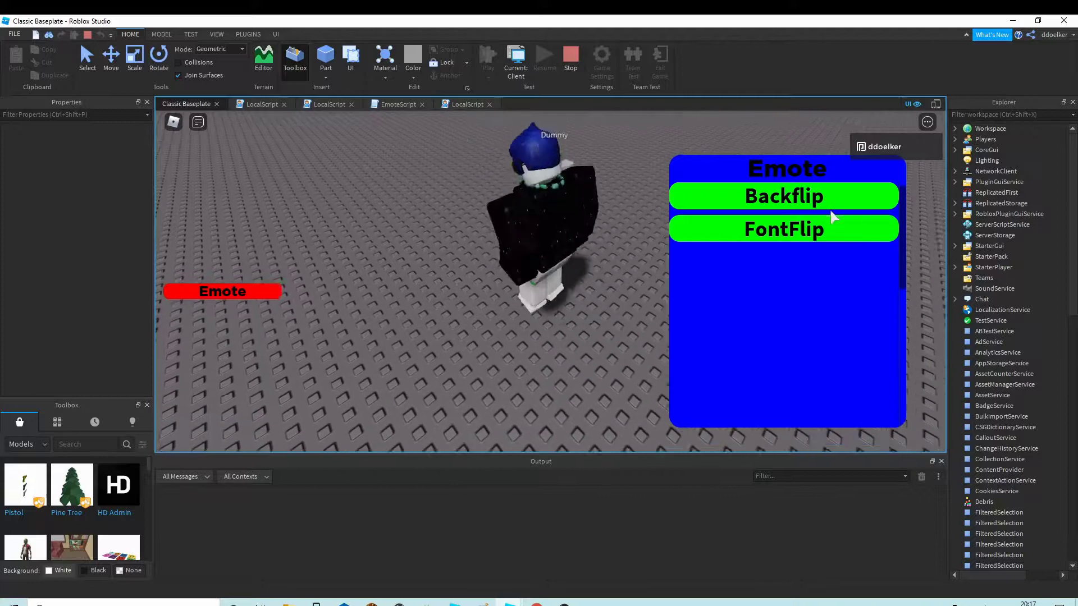
left_click(803, 226)
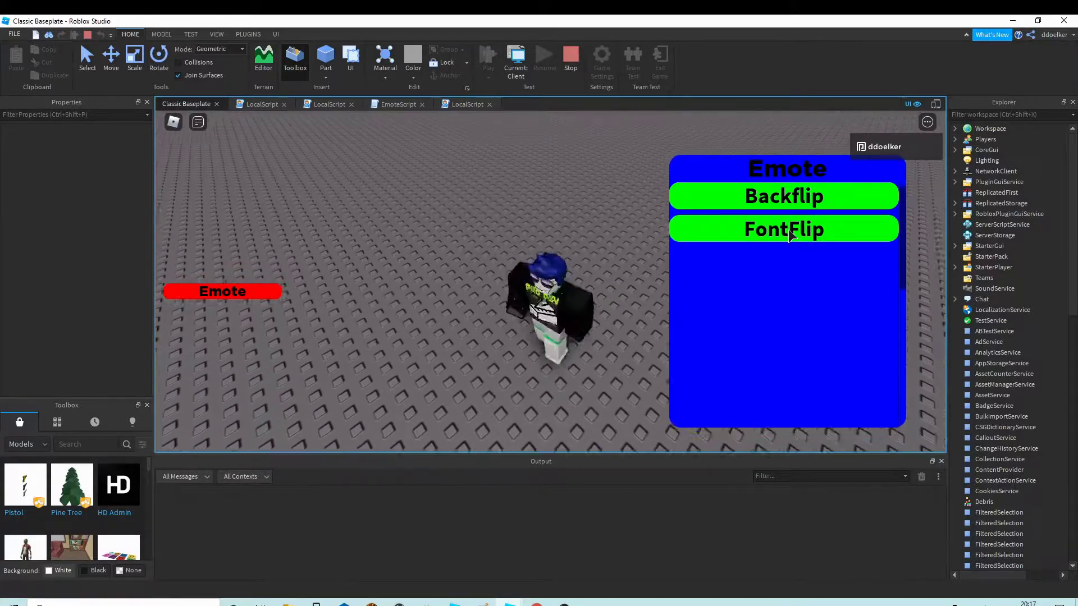
left_click(777, 229)
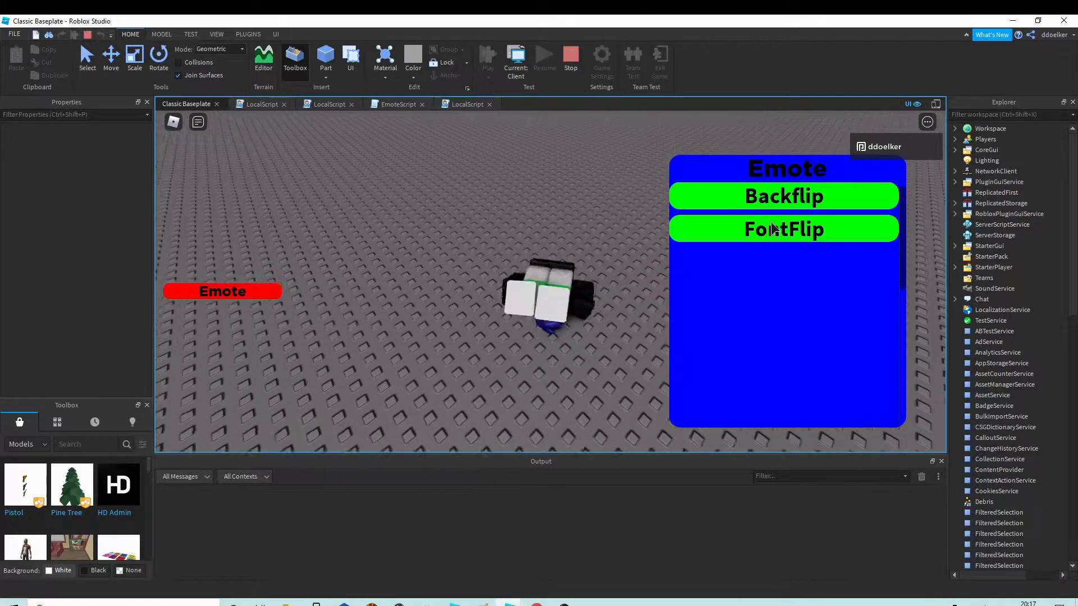
left_click(762, 227)
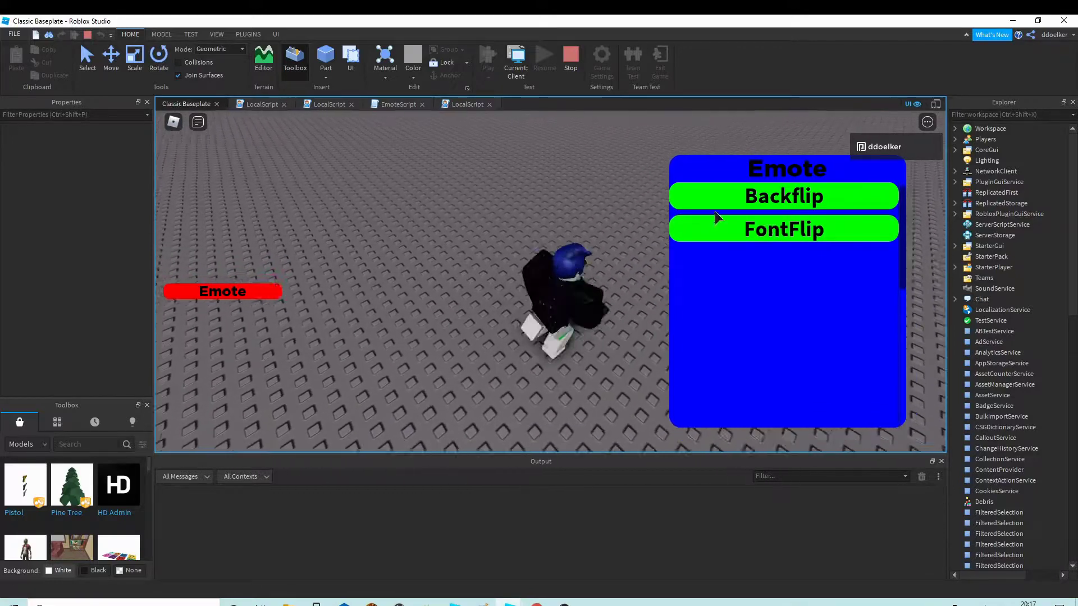
right_click_drag(570, 208, 602, 140)
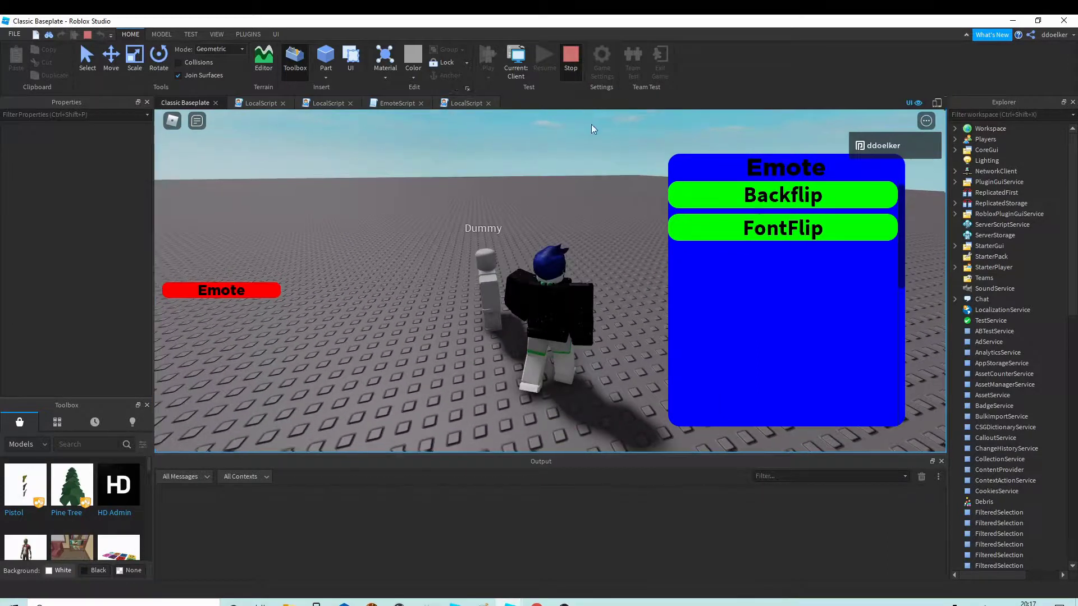
right_click_drag(650, 255, 656, 260)
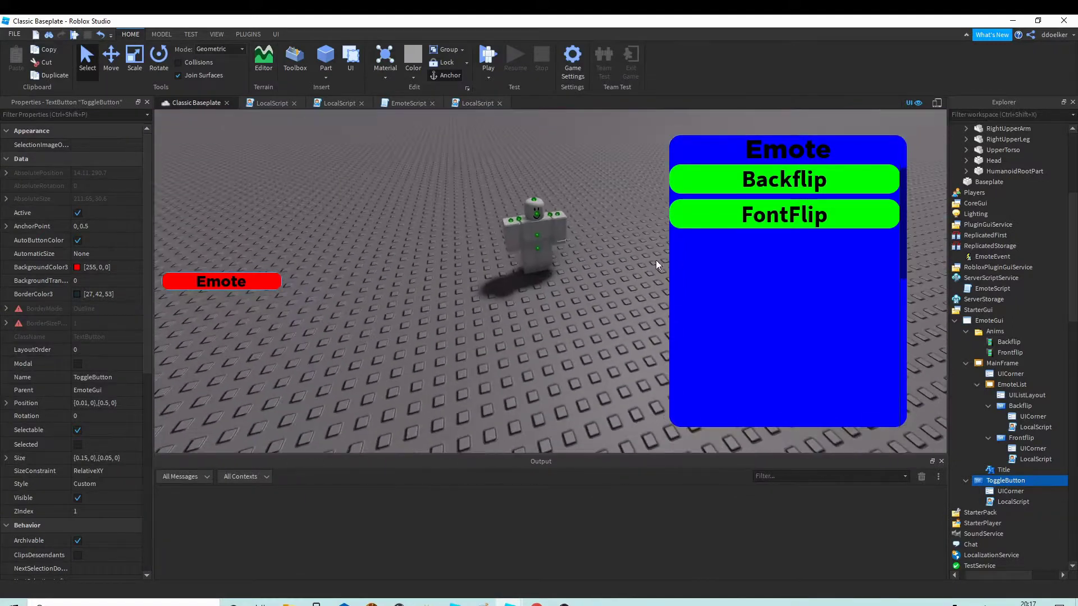
- Duplicate the Frontflip button in EmoteList and collapse the original Backflip and Frontflip buttons in the hierarchy
left_click(1007, 439)
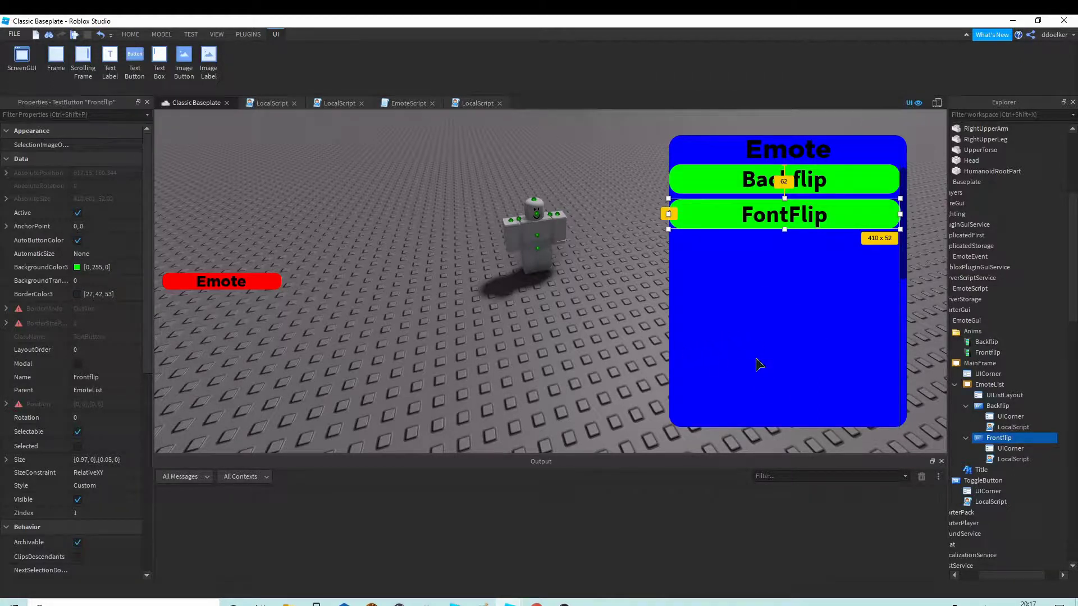
key("ctrl+d")
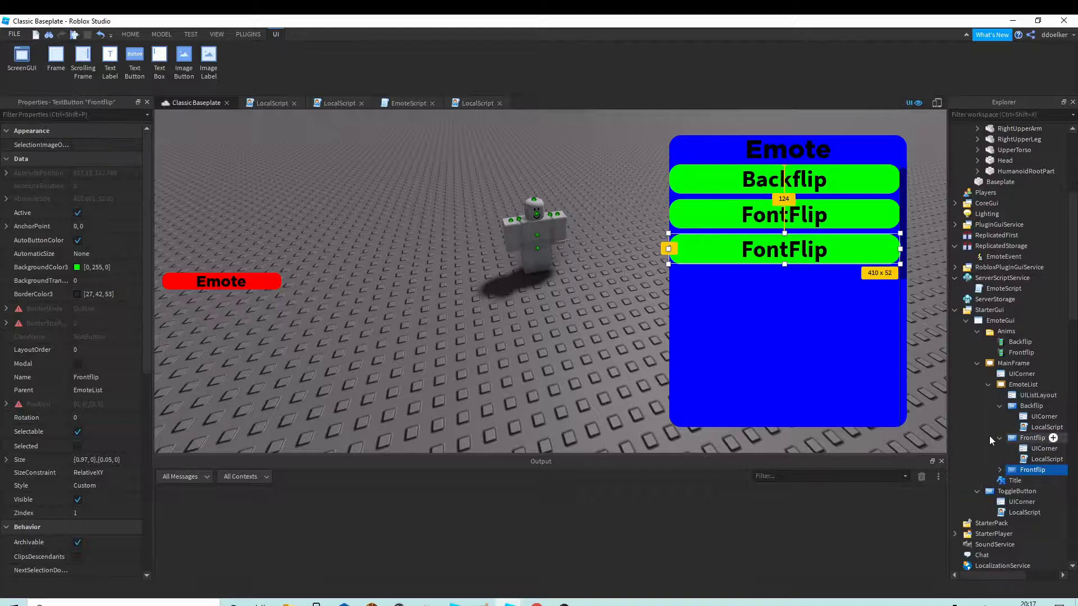
left_click(997, 438)
left_click(999, 406)
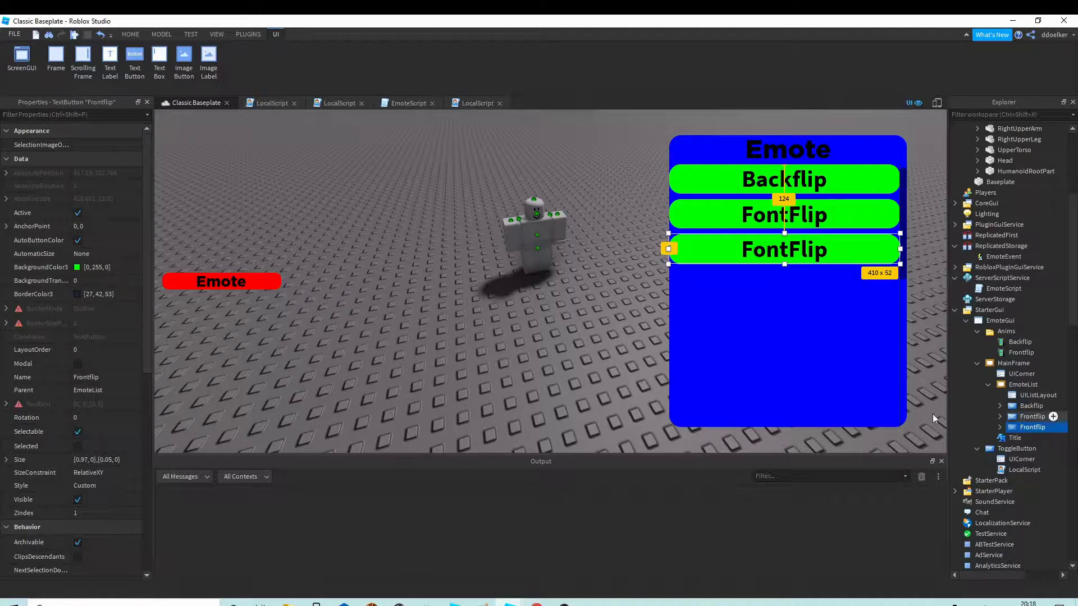
- Set the duplicated button's Text to Yahoo
scroll(65, 409, "down", 10)
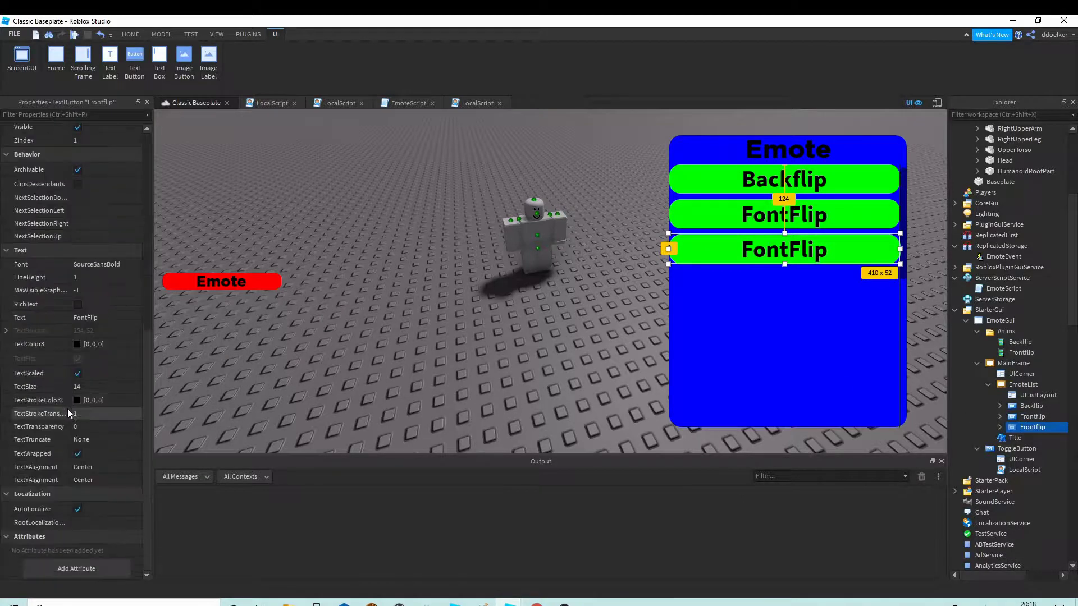
left_click(102, 316)
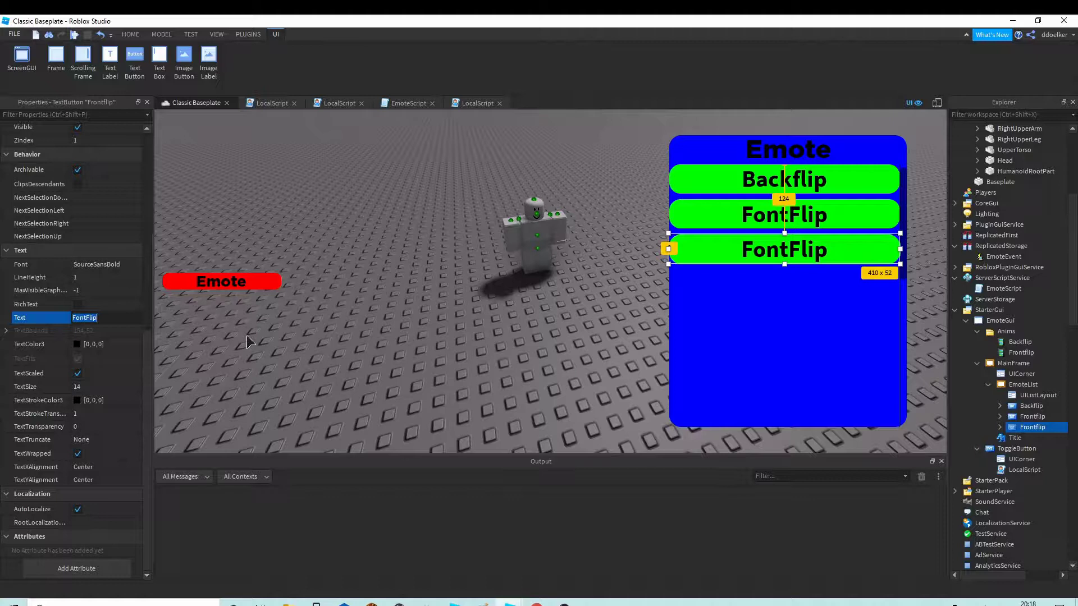
type("Yhoo")
type("ahoo")
key("Return")
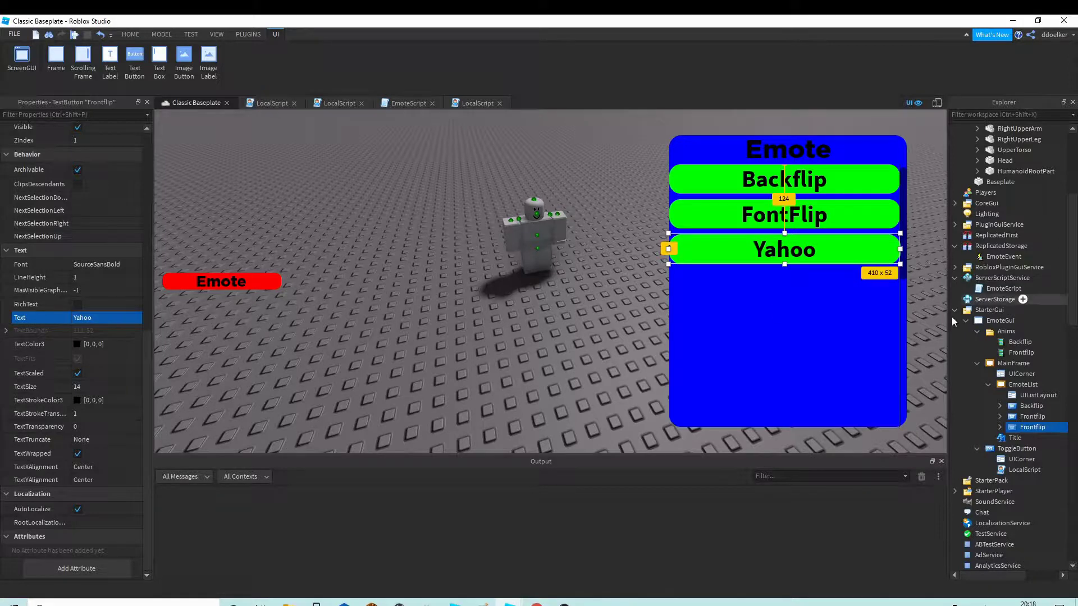
- Duplicate the Frontflip animation in the Anims folder and rename the copy Yahoo
left_click(1018, 354)
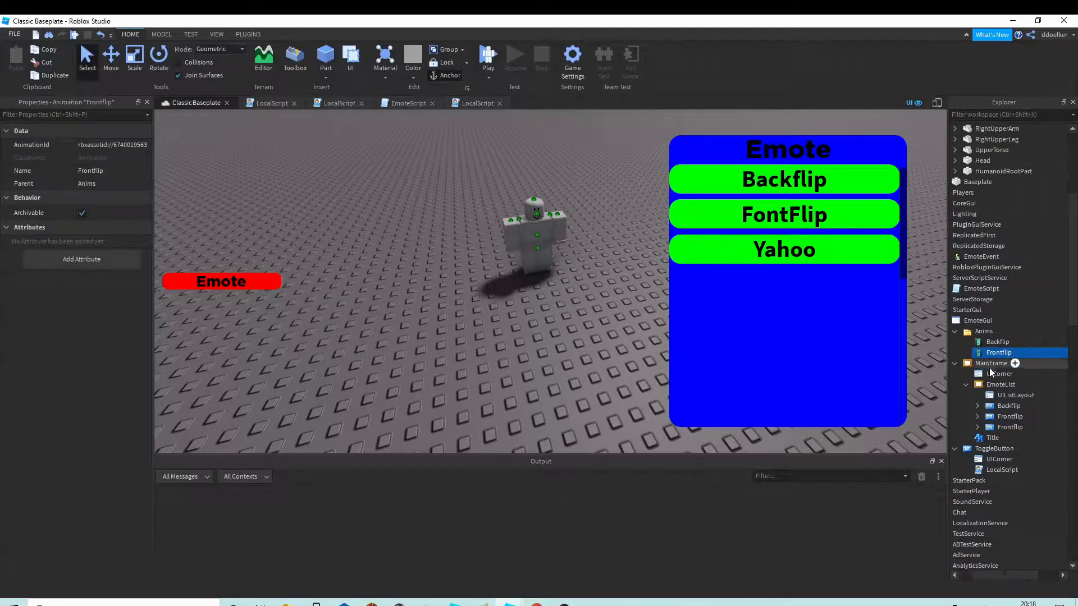
key("ctrl+d")
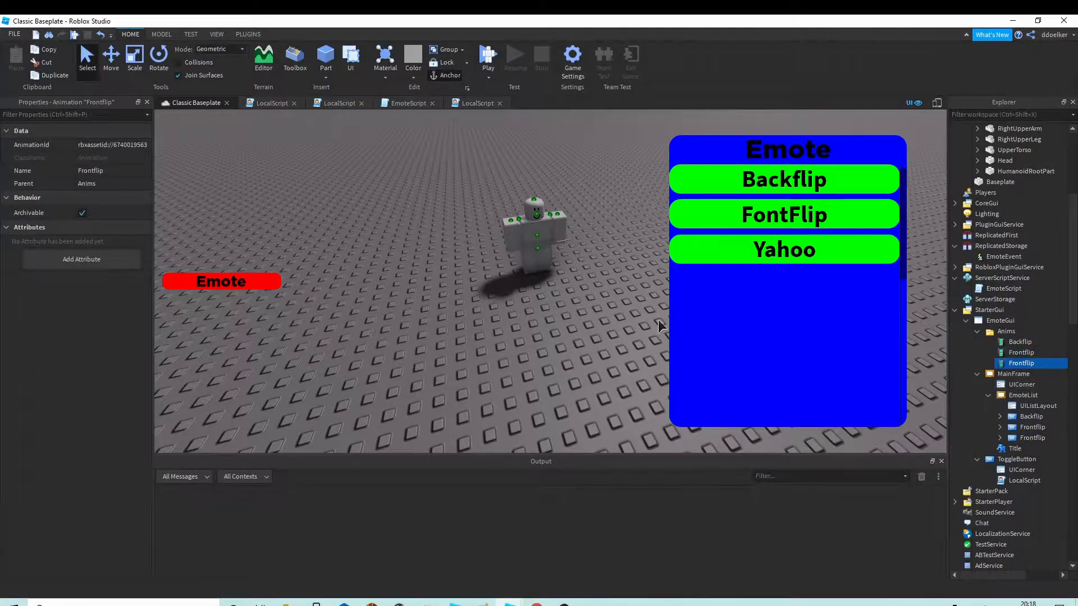
left_click(113, 170)
type("Y")
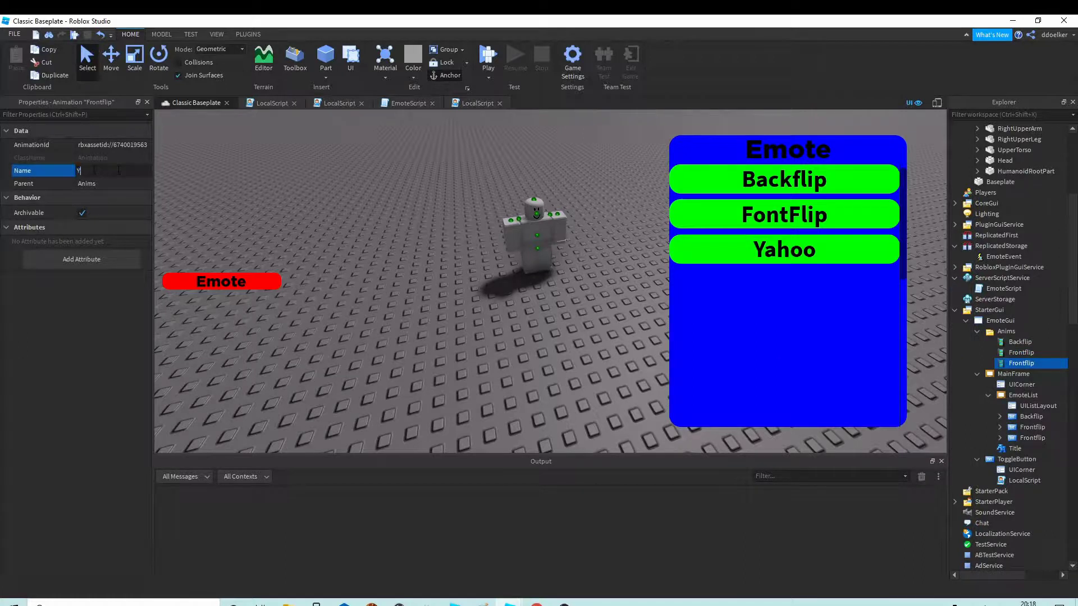
type("ahoo")
key("Return")
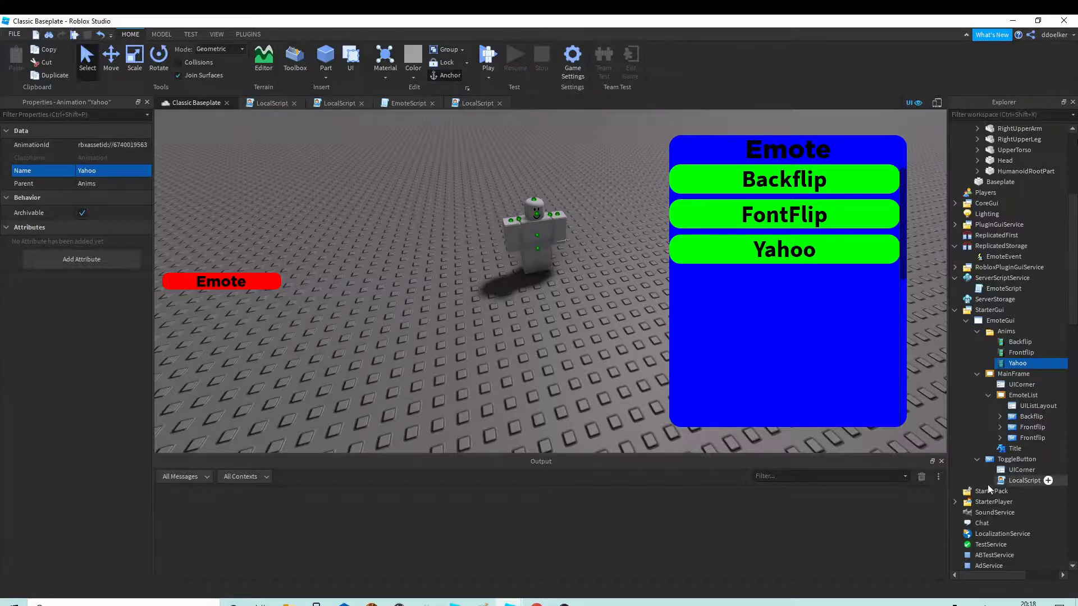
- Expand the duplicated Frontflip button in EmoteList and rename it Yahoo
left_click(1000, 438)
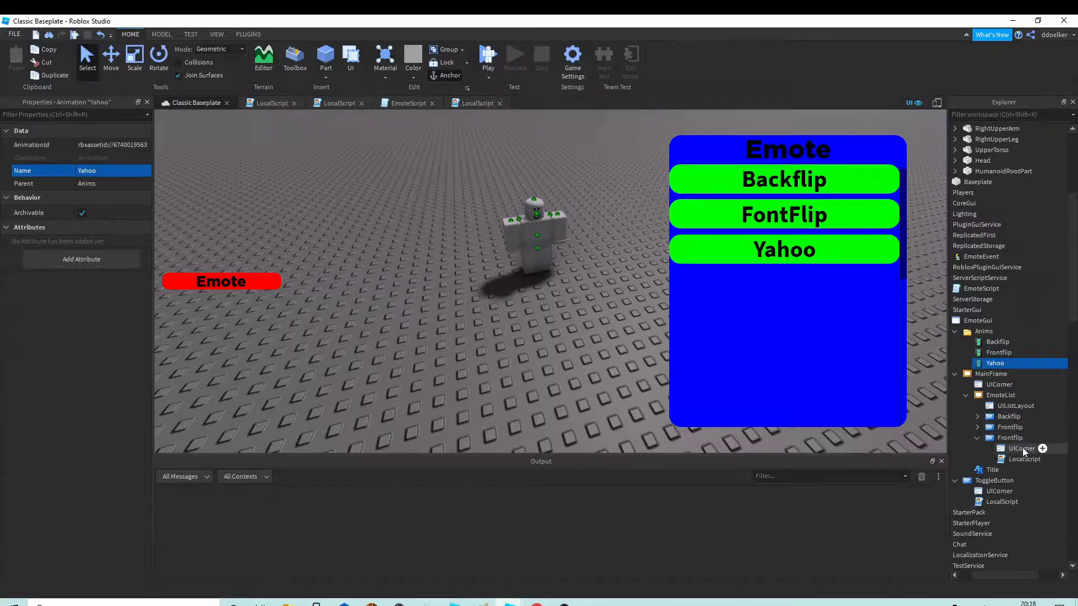
left_click(1006, 439)
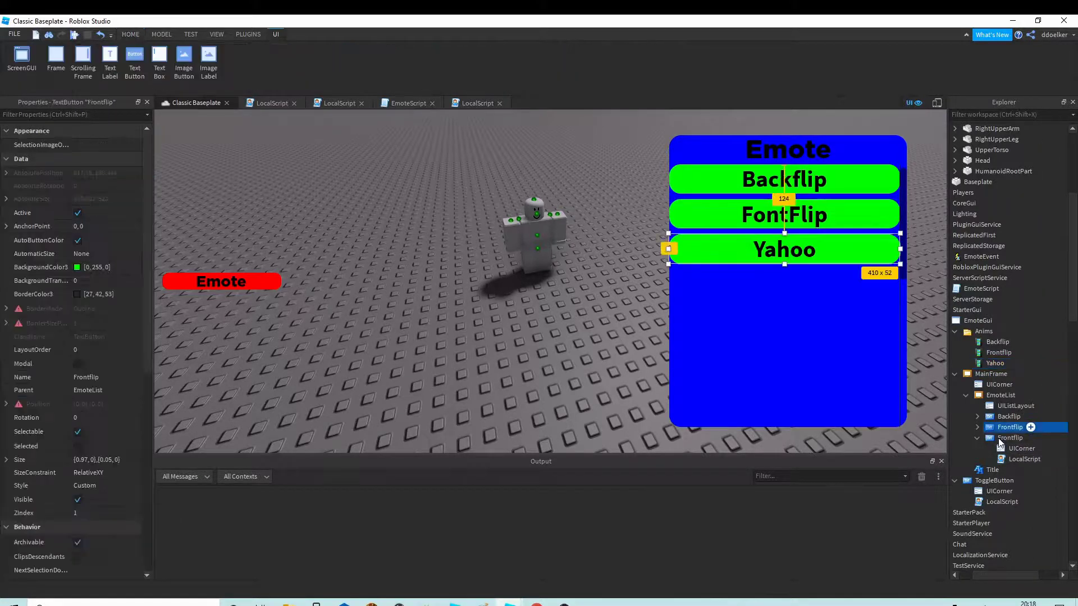
left_click(1002, 439)
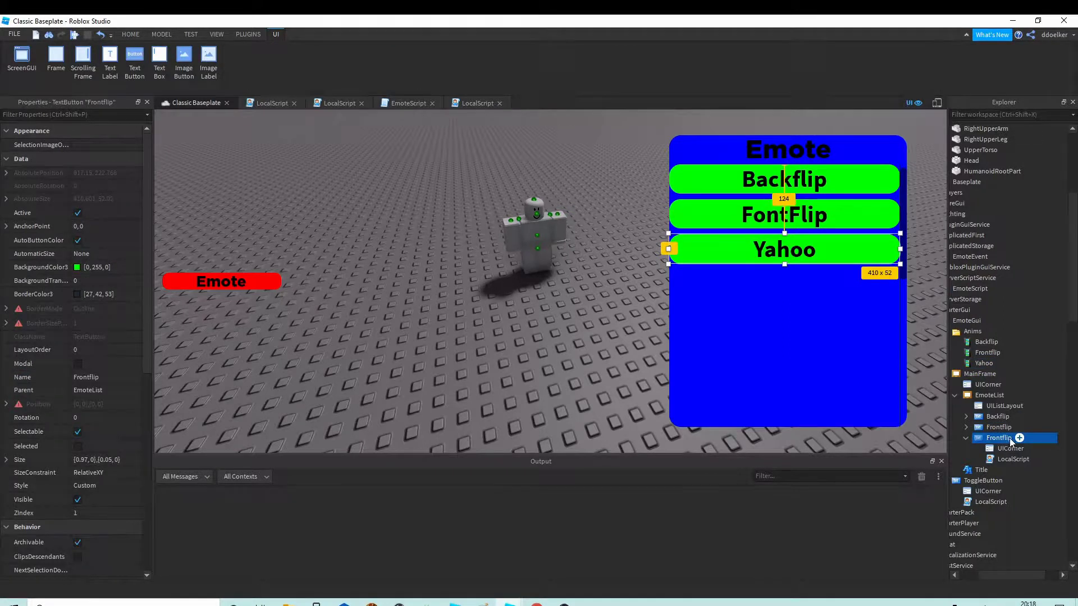
type("Yahoo")
key("Return")
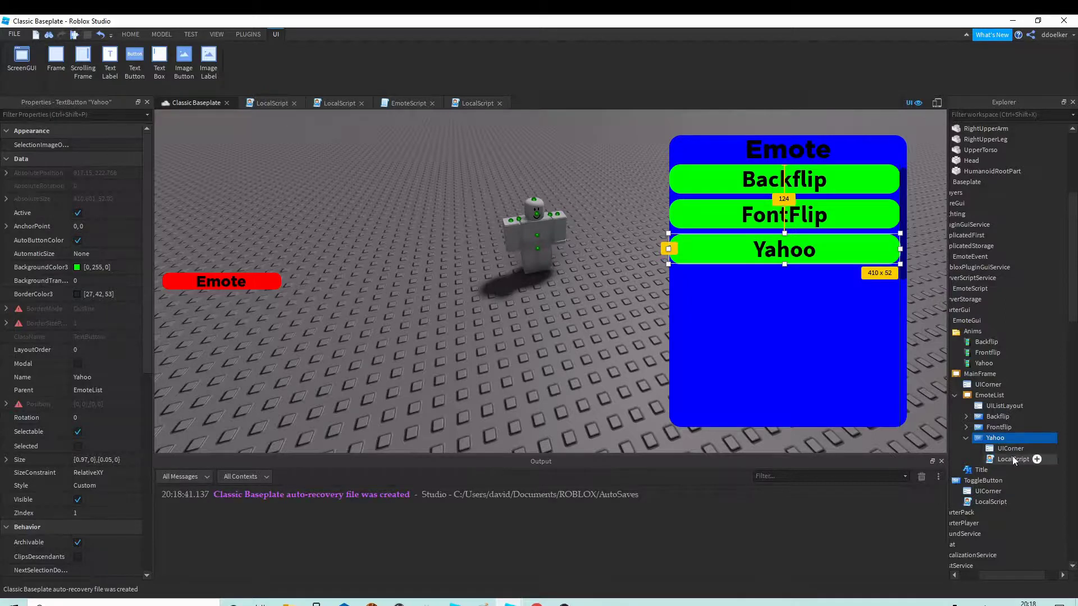
- Change the animation reference in the Yahoo button's LocalScript to Anims.Yahoo, check the FireServer argument, and return to the Classic Baseplate view
double_click(1013, 458)
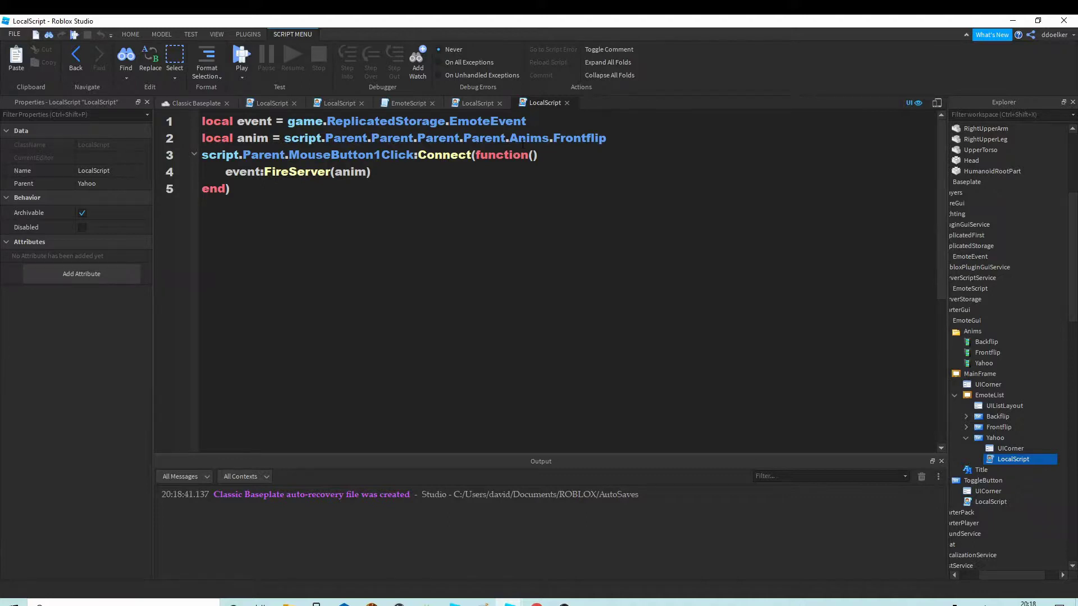
double_click(562, 138)
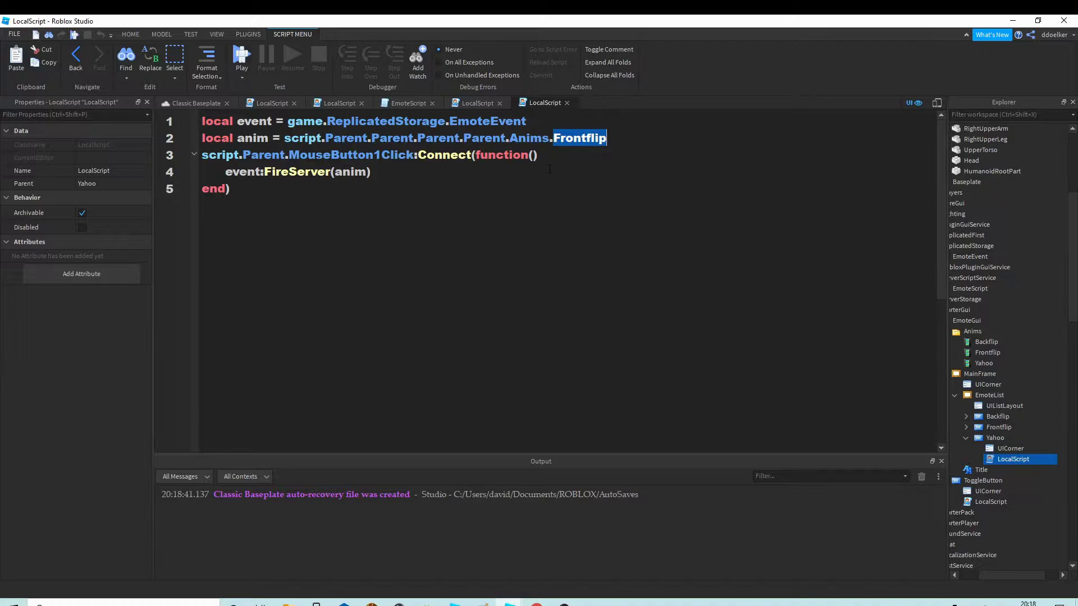
type("Yahoo")
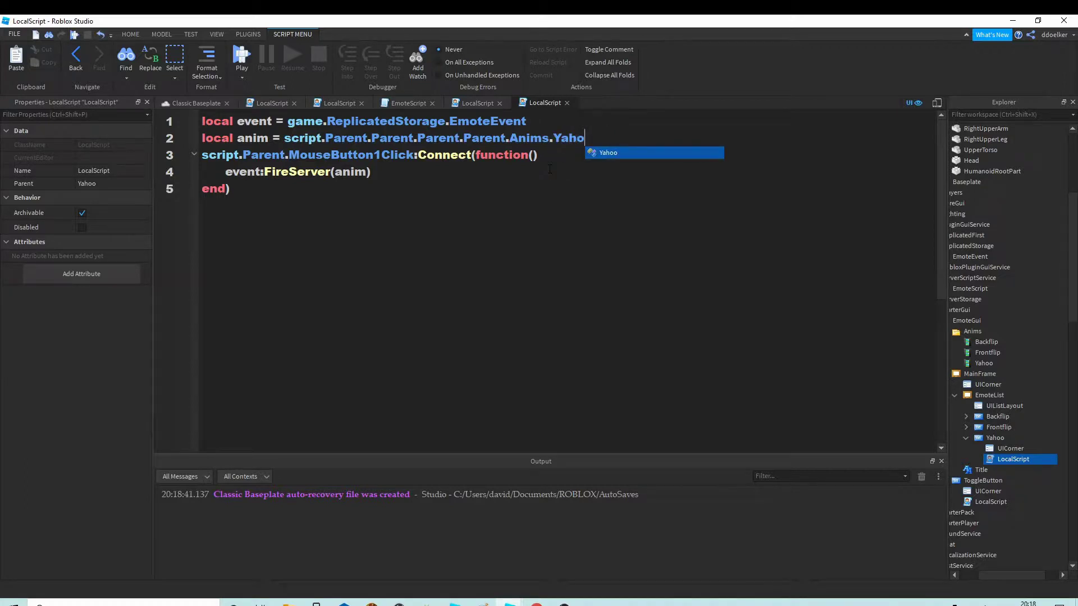
left_click(208, 109)
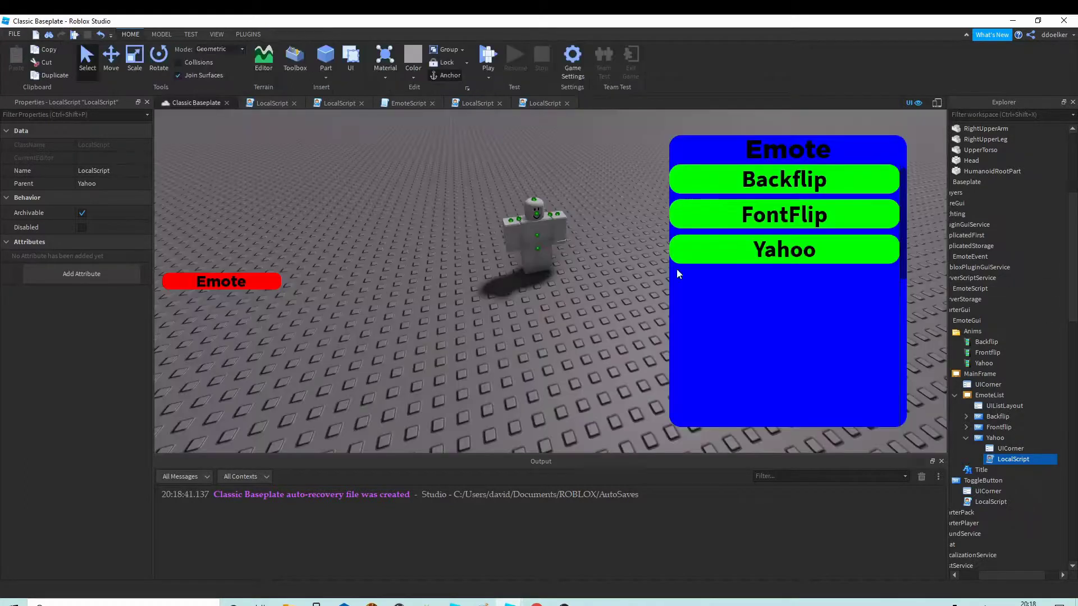
double_click(1010, 459)
double_click(358, 171)
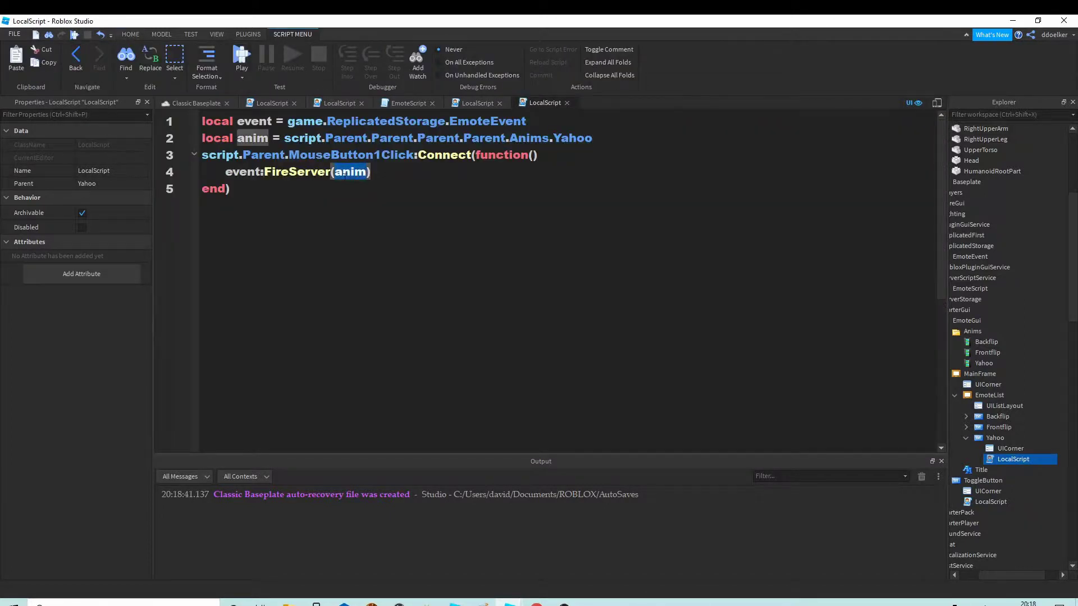
left_click(341, 174)
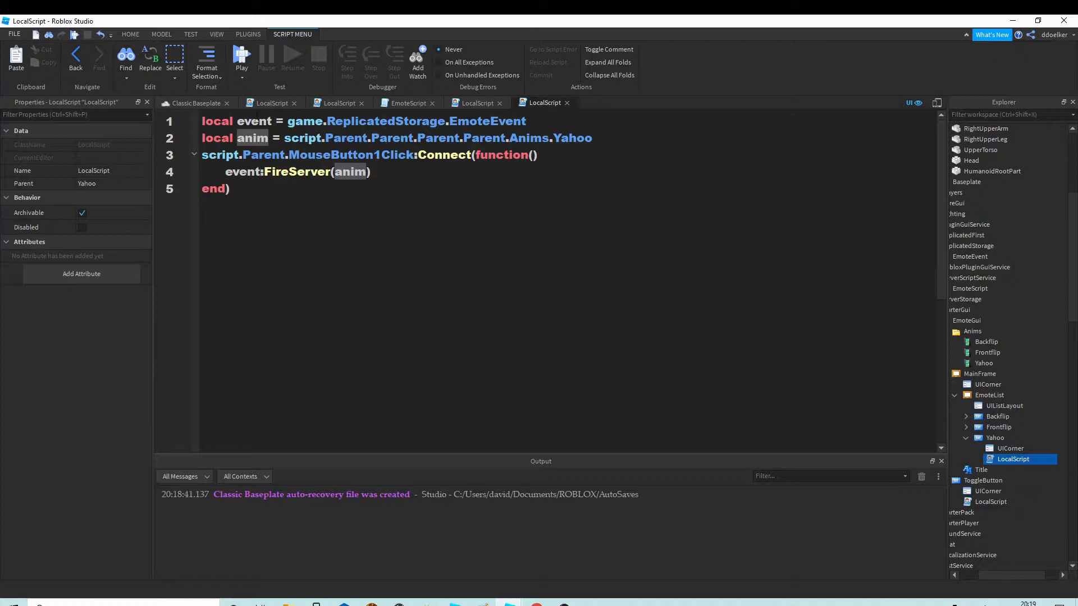
left_click(202, 104)
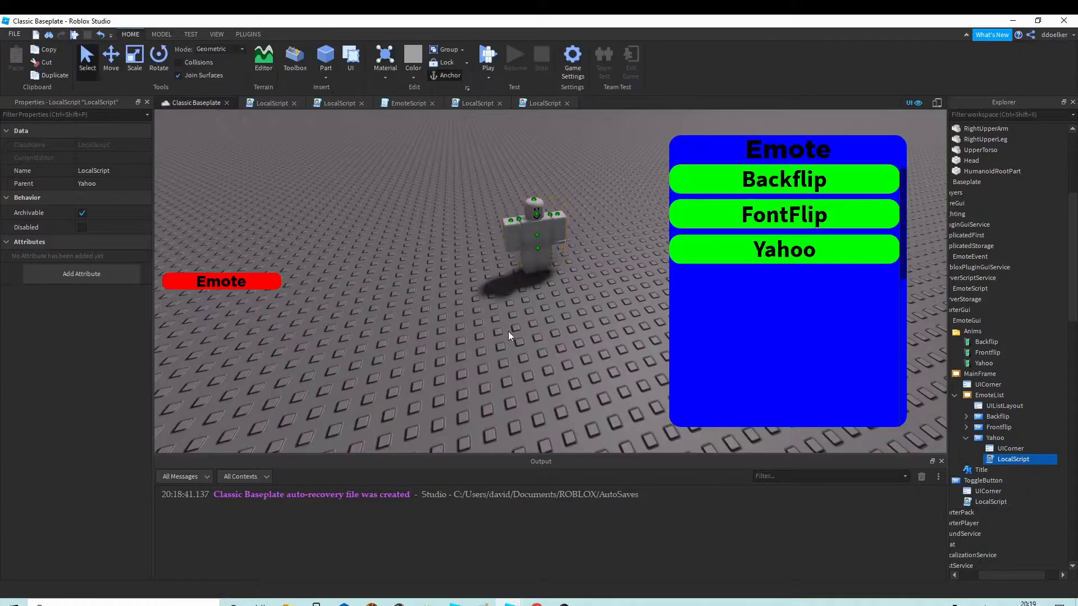
- Open the Animation Editor for the Dummy rig and dock its window beside the Output
right_click_drag(505, 335, 459, 338)
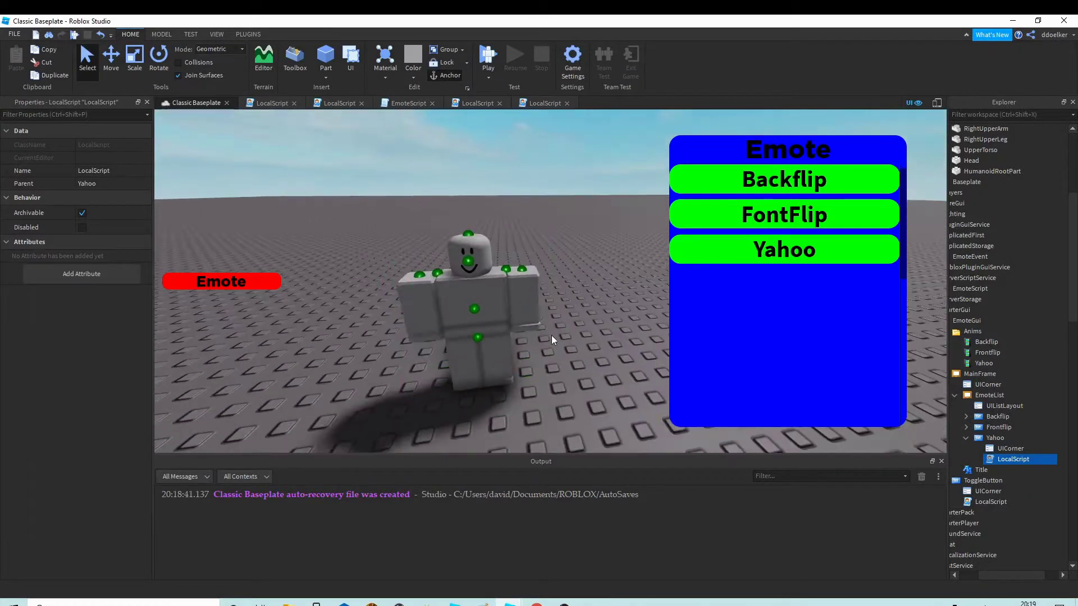
right_click_drag(551, 335, 549, 344)
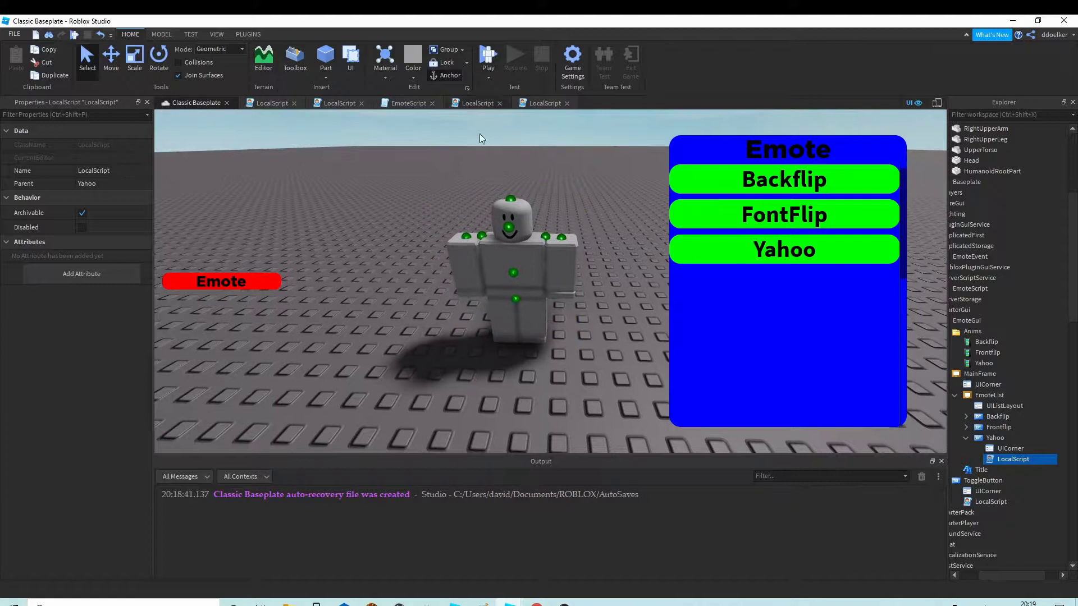
left_click(511, 264)
left_click(248, 34)
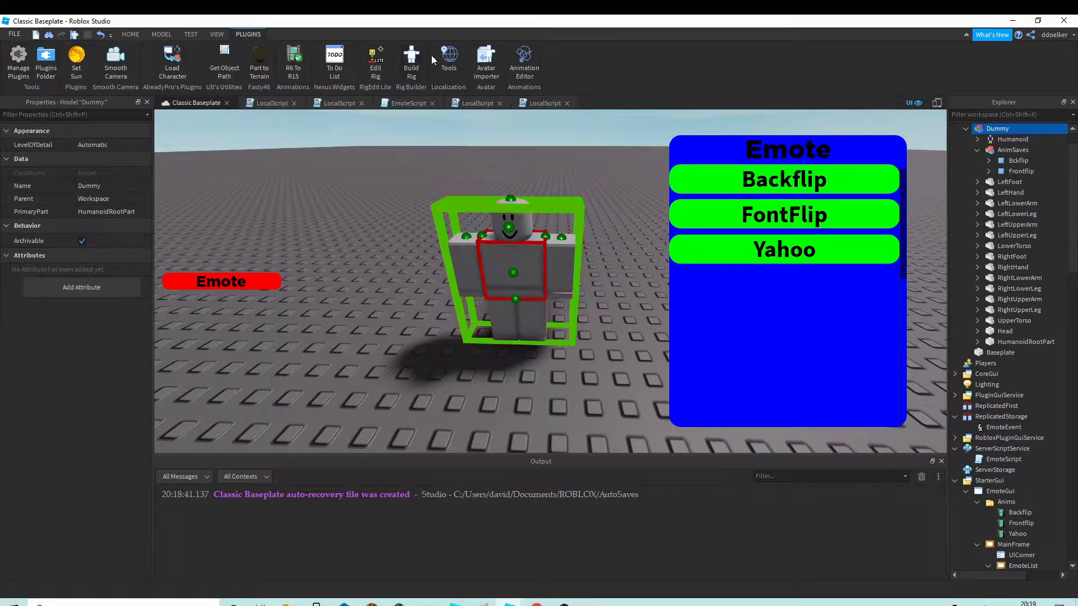
left_click(523, 57)
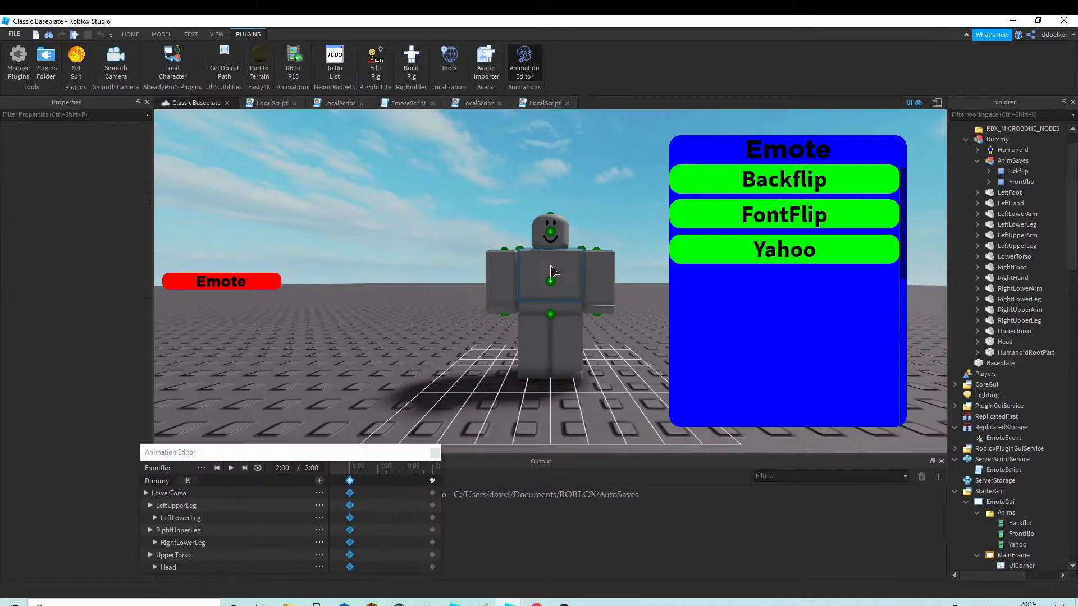
left_click(569, 282)
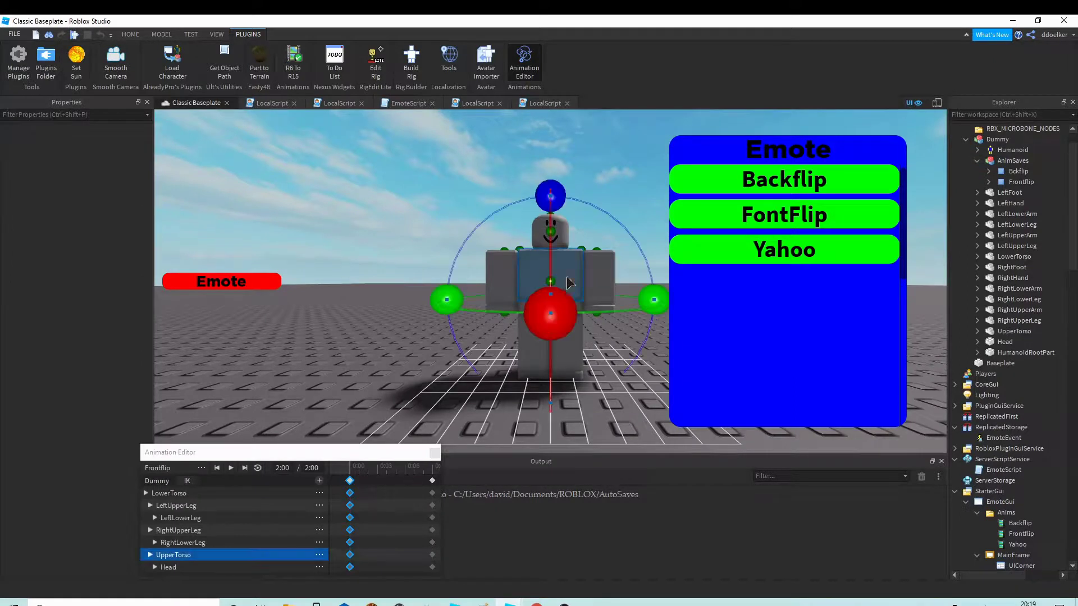
double_click(336, 452)
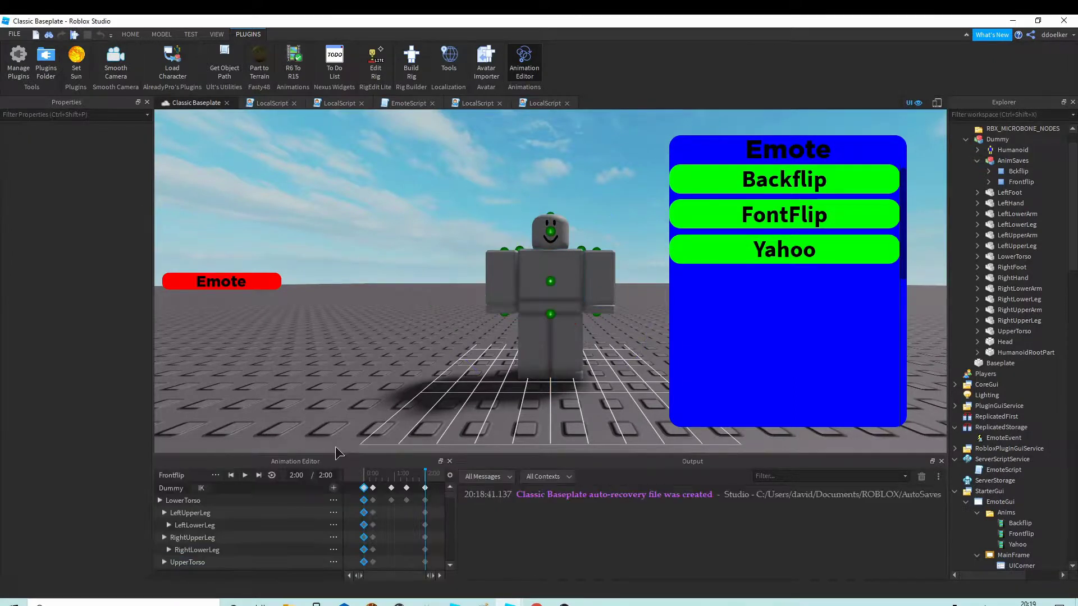
- Create a new animation named Yahoo for the Dummy and widen the Animation Editor's timeline
left_click(215, 480)
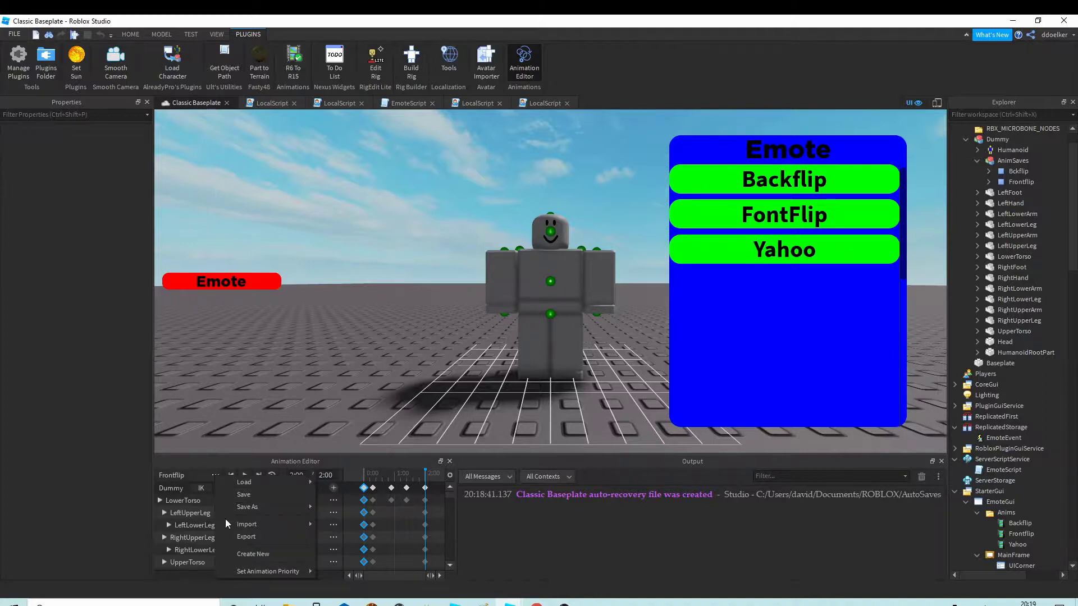
left_click(252, 551)
key("ctrl+a")
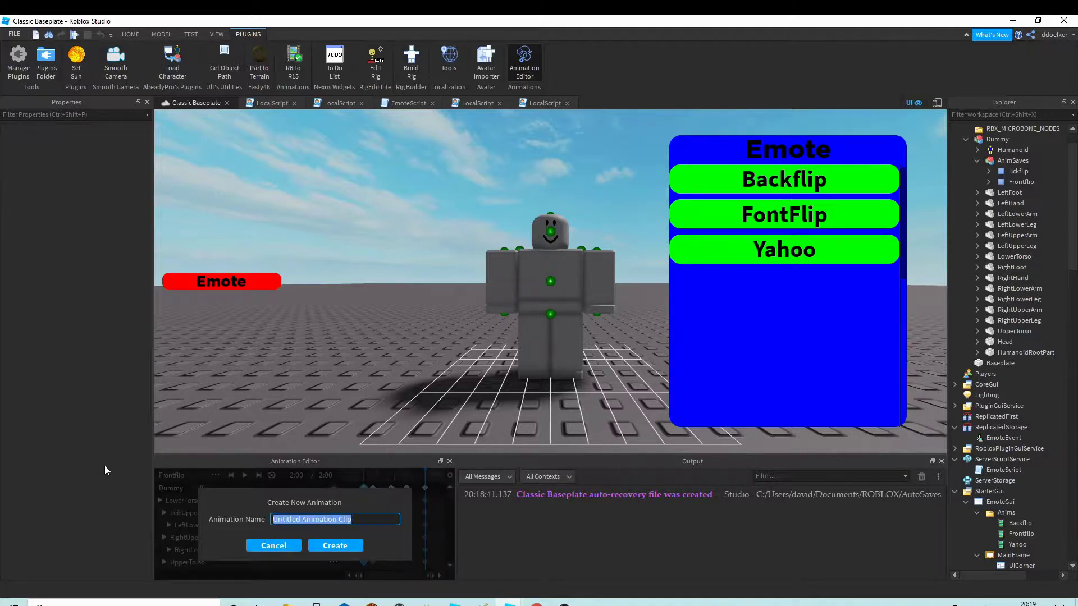
type("Yahoo")
key("Return")
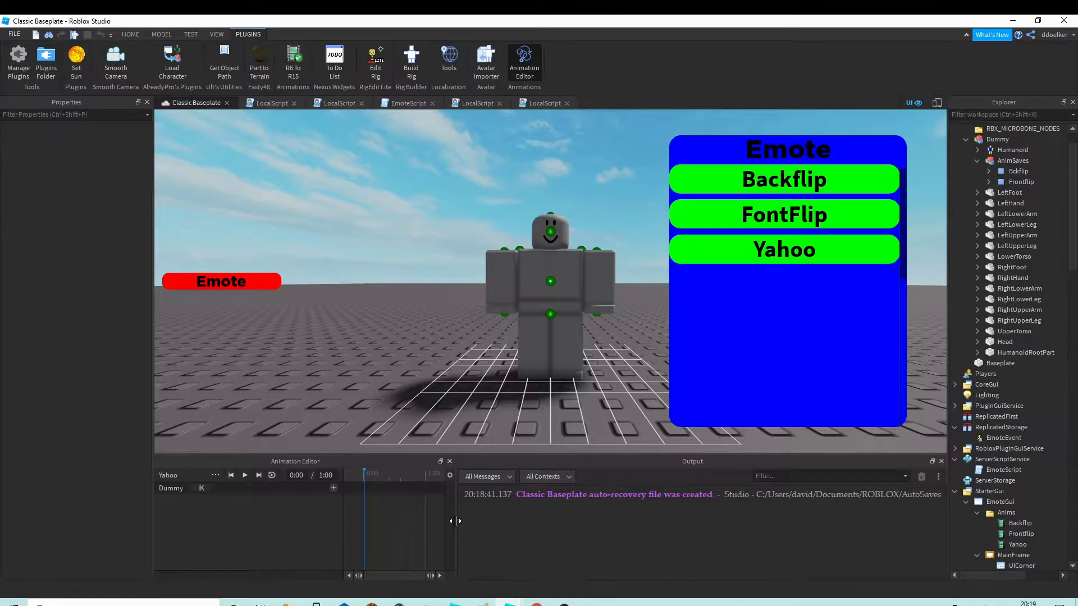
left_click_drag(456, 520, 751, 521)
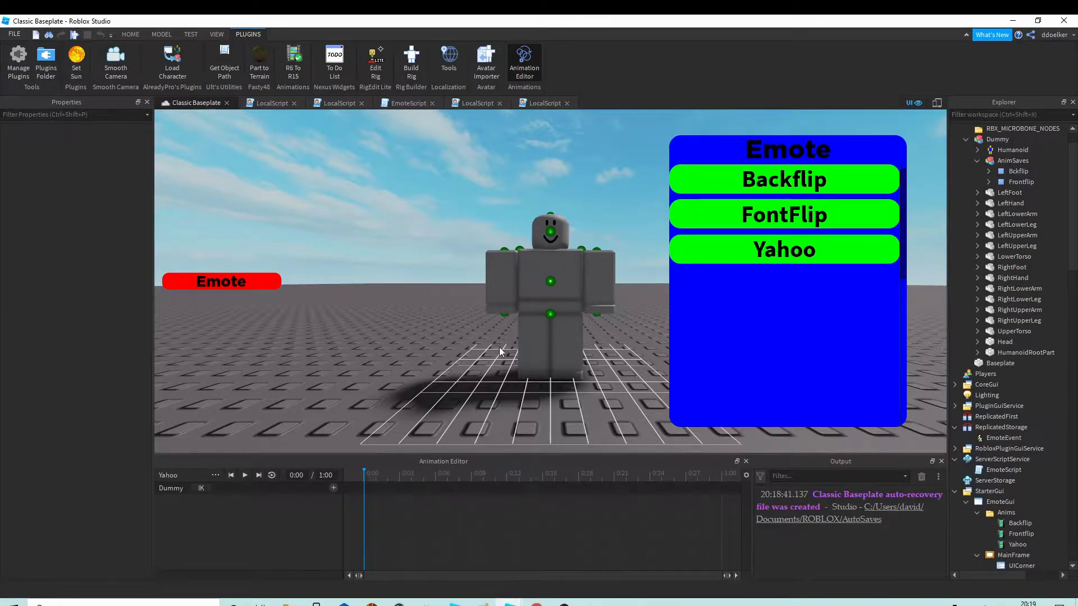
- Check the Yahoo animation on the Dummy and set its animation priority
scroll(499, 347, "down", 3)
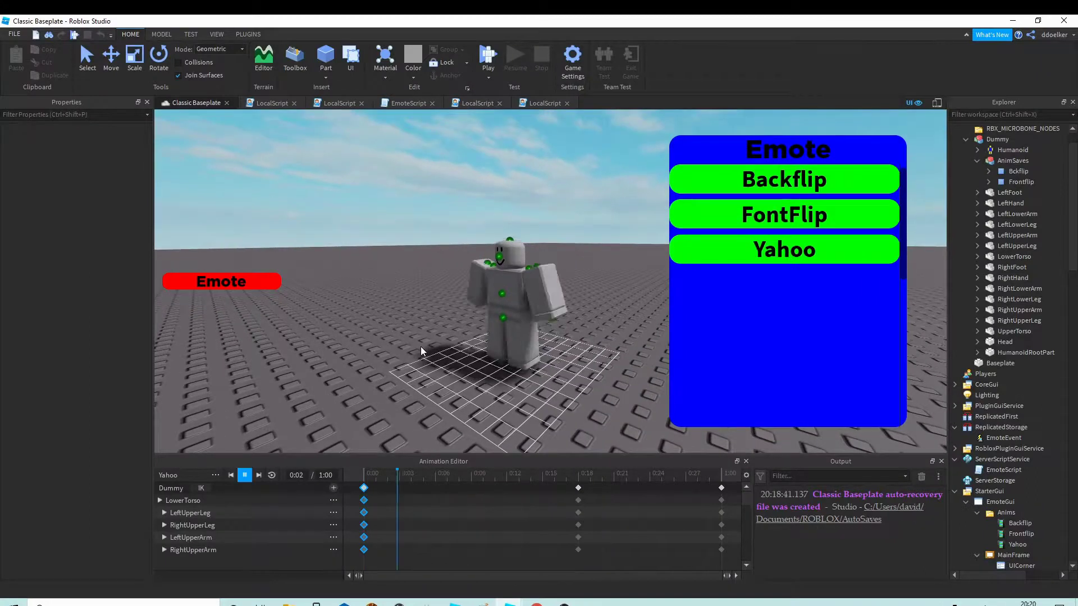
scroll(488, 368, "up", 4)
scroll(488, 368, "up", 1)
left_click(214, 476)
mouse_move(257, 567)
left_click(348, 593)
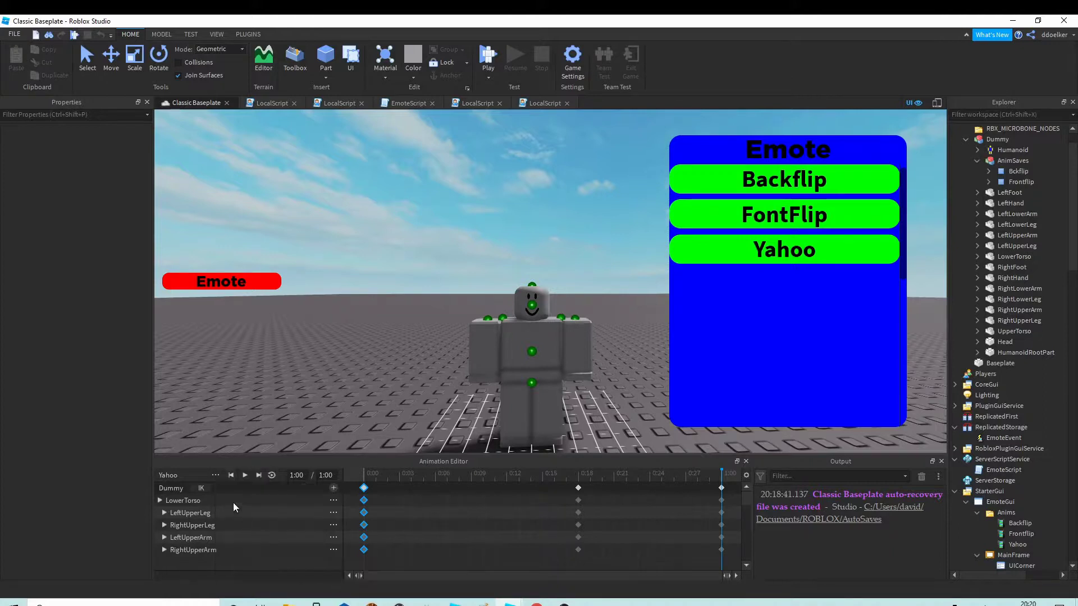
- Export the Yahoo animation to Roblox with the description sdsdsds, copy its asset ID, and close the Asset Configuration
left_click(217, 476)
left_click(247, 537)
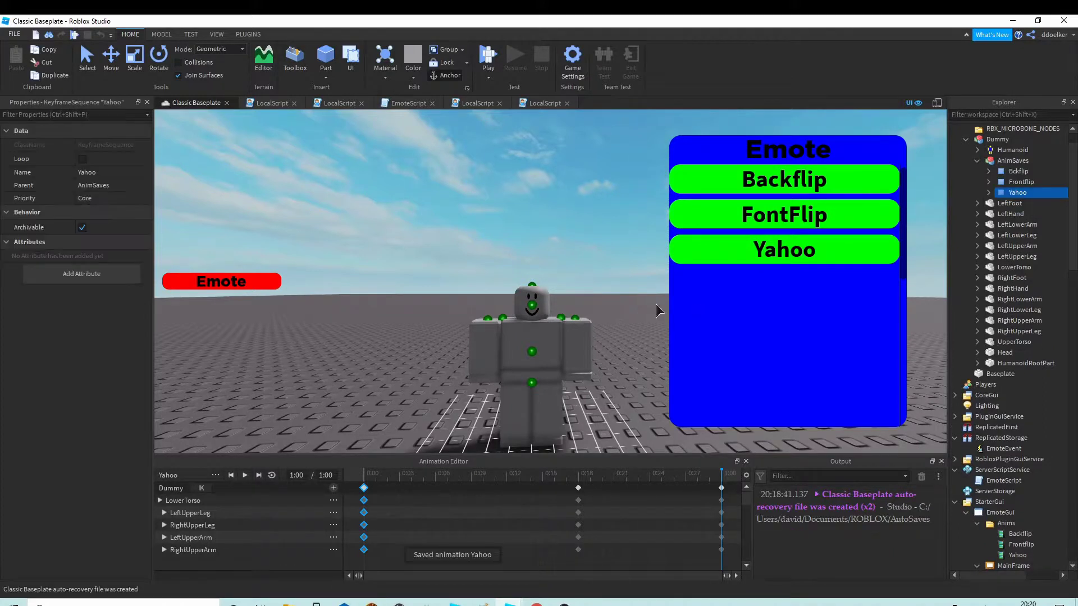
left_click(571, 265)
type("sdsdsds")
left_click(733, 483)
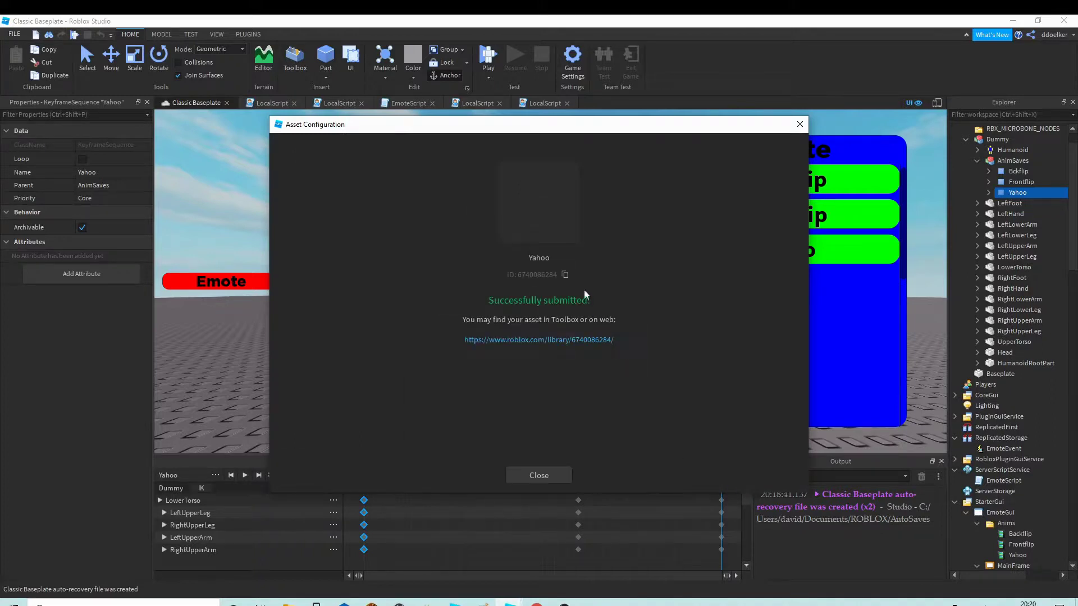
left_click(564, 272)
left_click(549, 477)
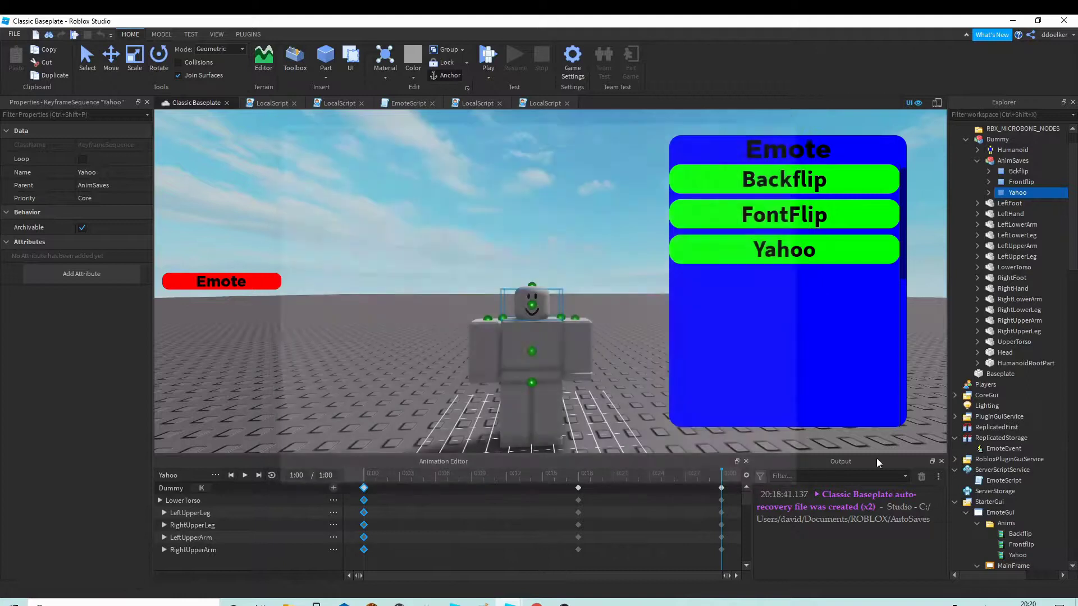
left_click(1002, 559)
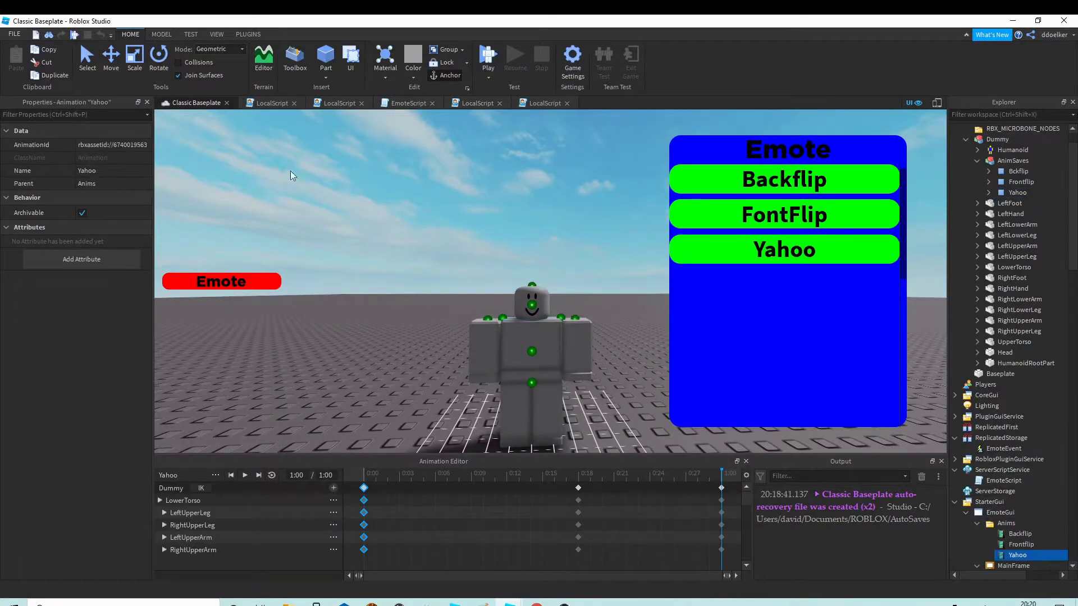
left_click(132, 146)
key("Return")
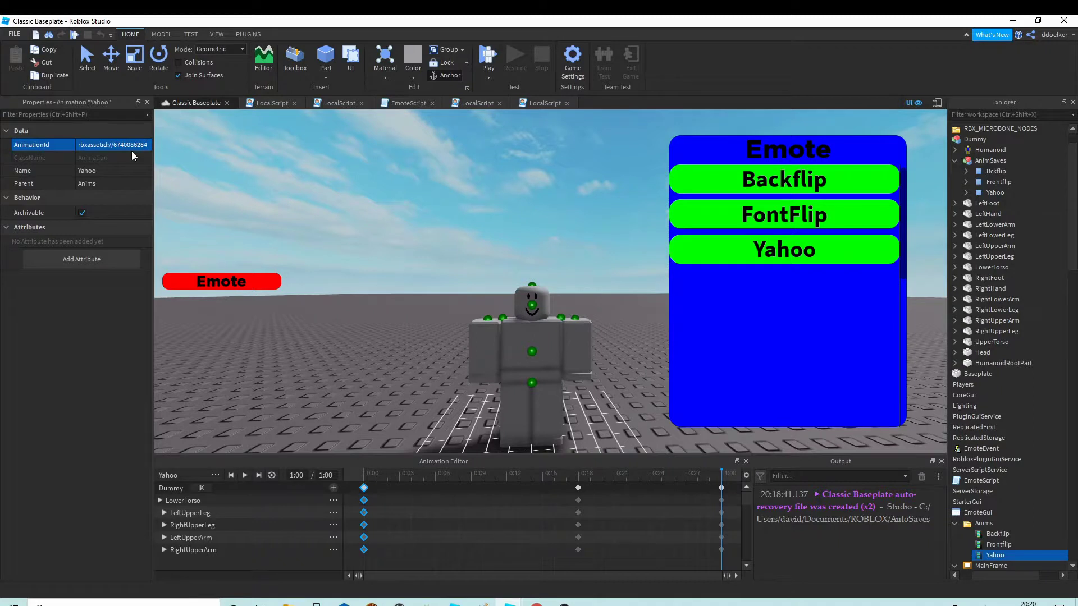
left_click(747, 461)
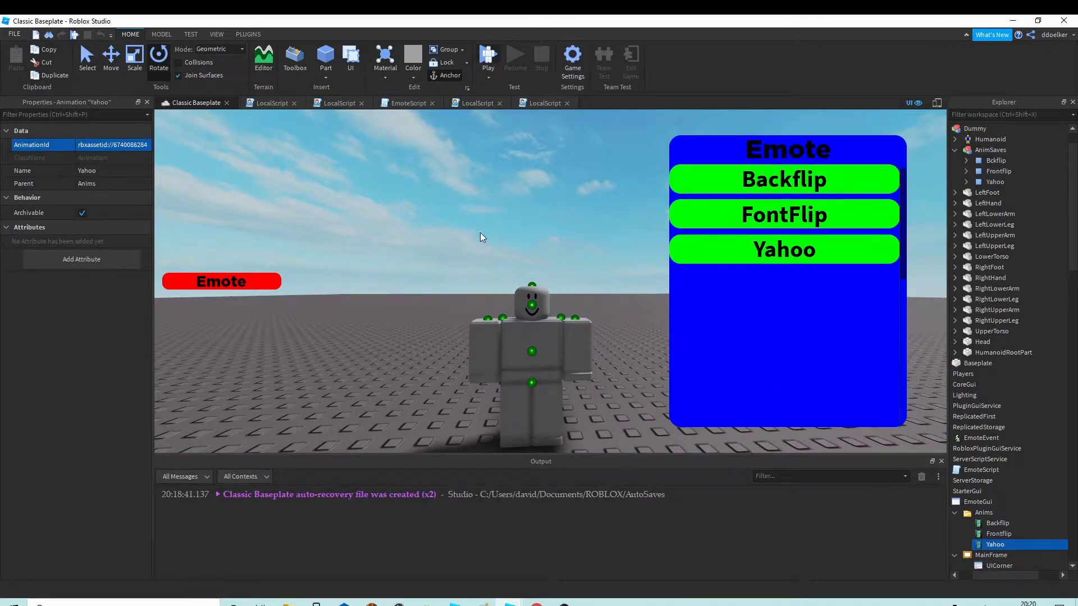
- Start a play test and play the Yahoo emote from the emote panel
key("F5")
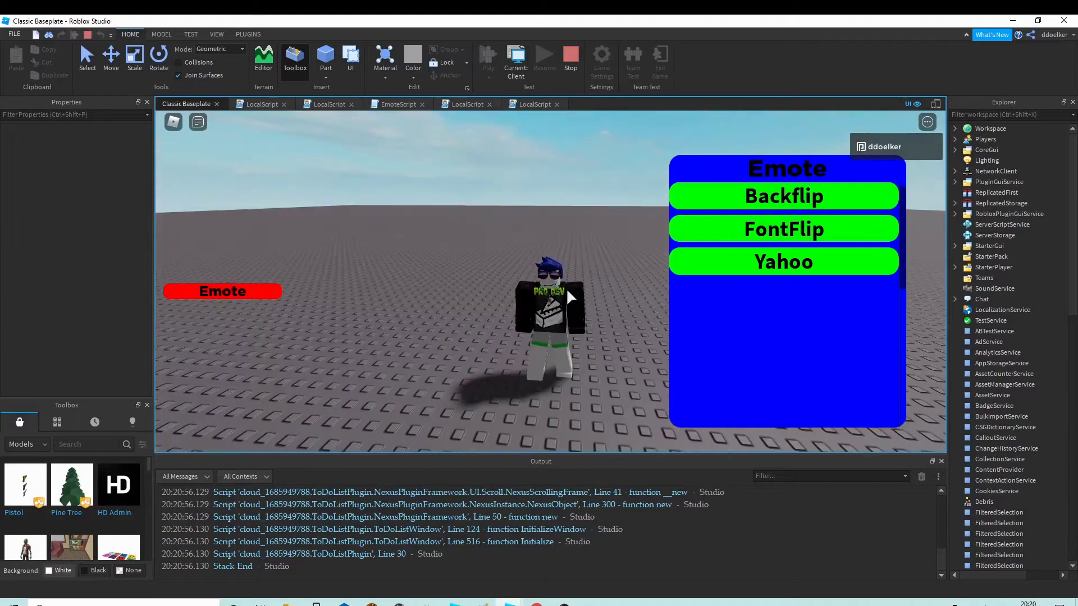
left_click(762, 266)
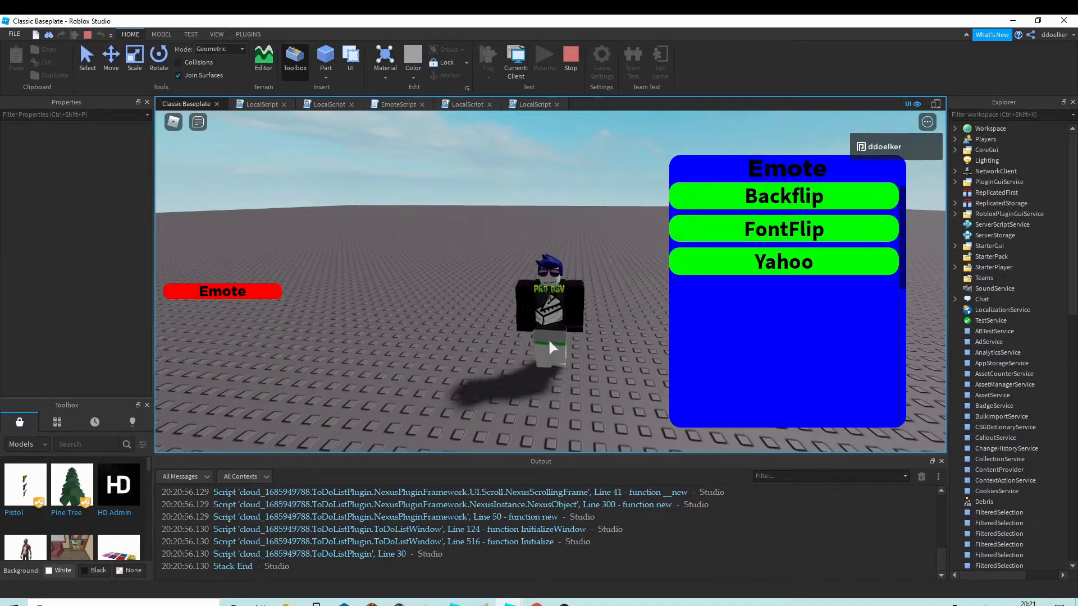
- Test the Yahoo, FontFlip and Backflip buttons of the emote panel on the character
scroll(548, 339, "up", 3)
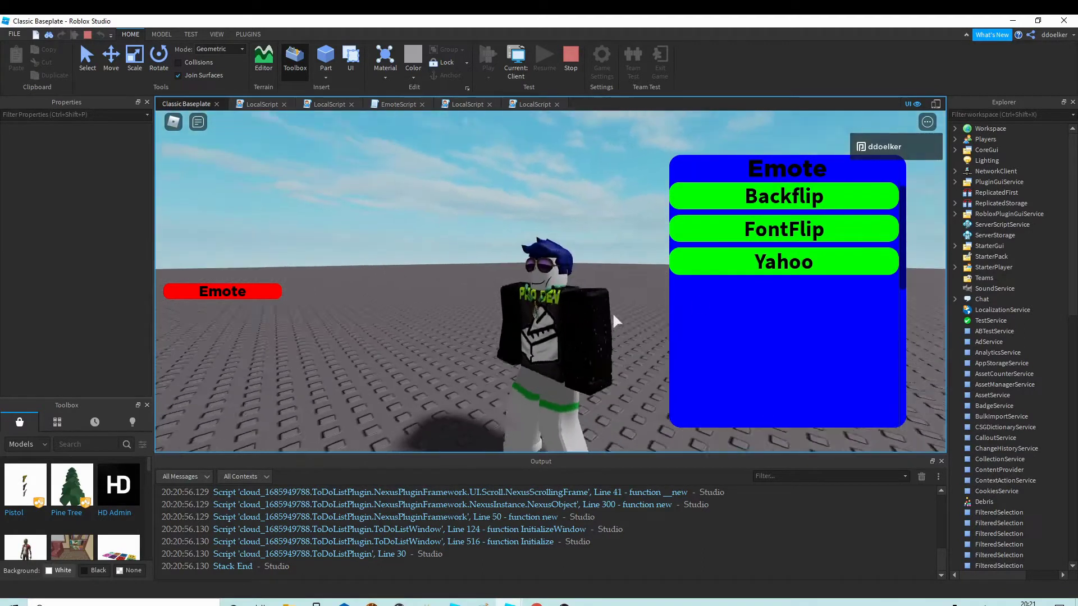
left_click(676, 264)
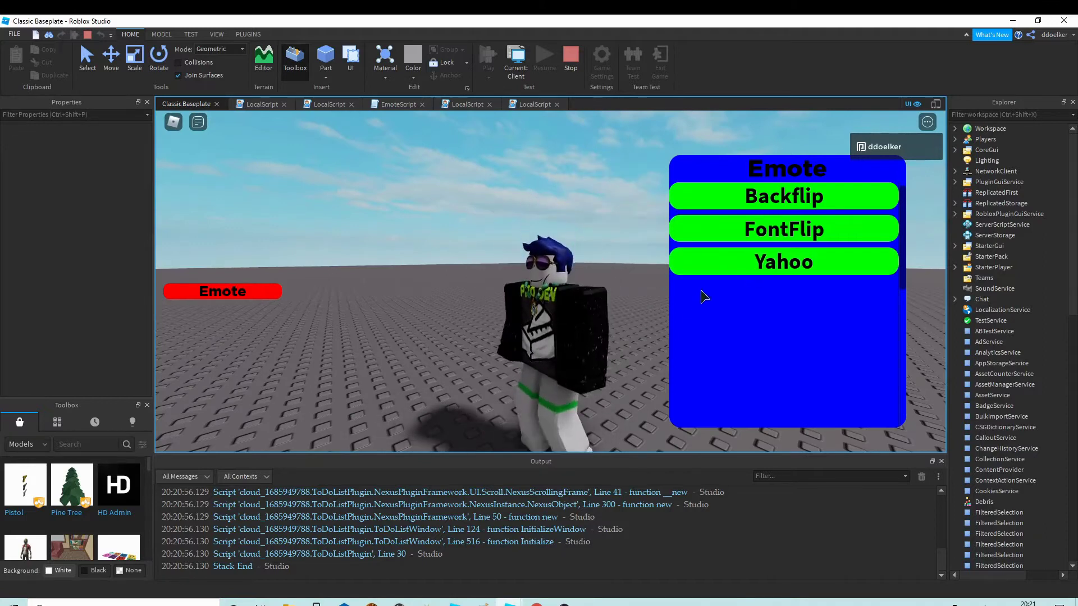
left_click(747, 242)
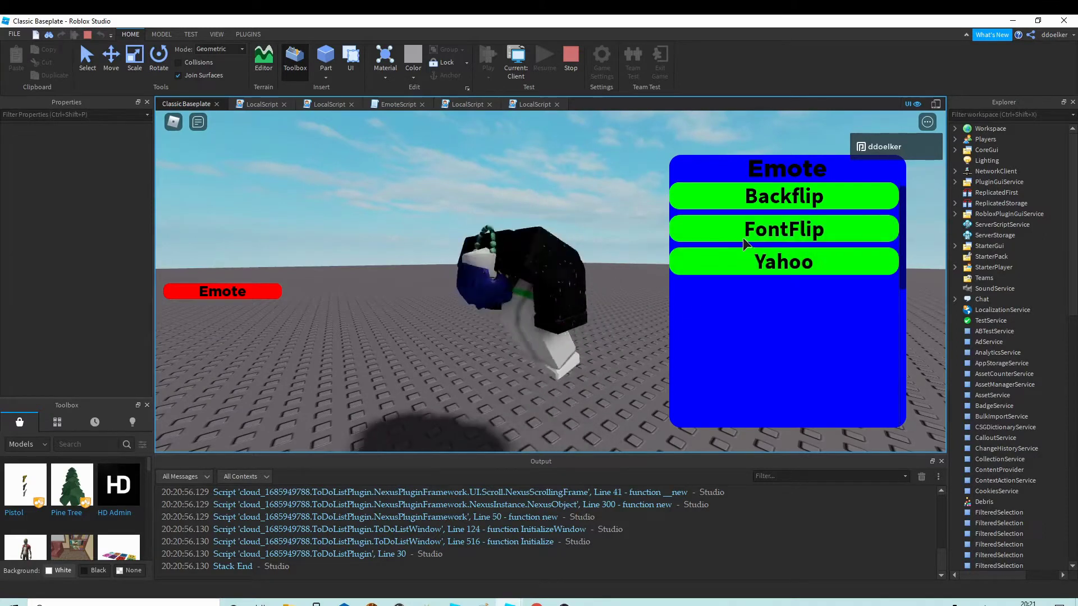
right_click_drag(564, 311, 563, 311)
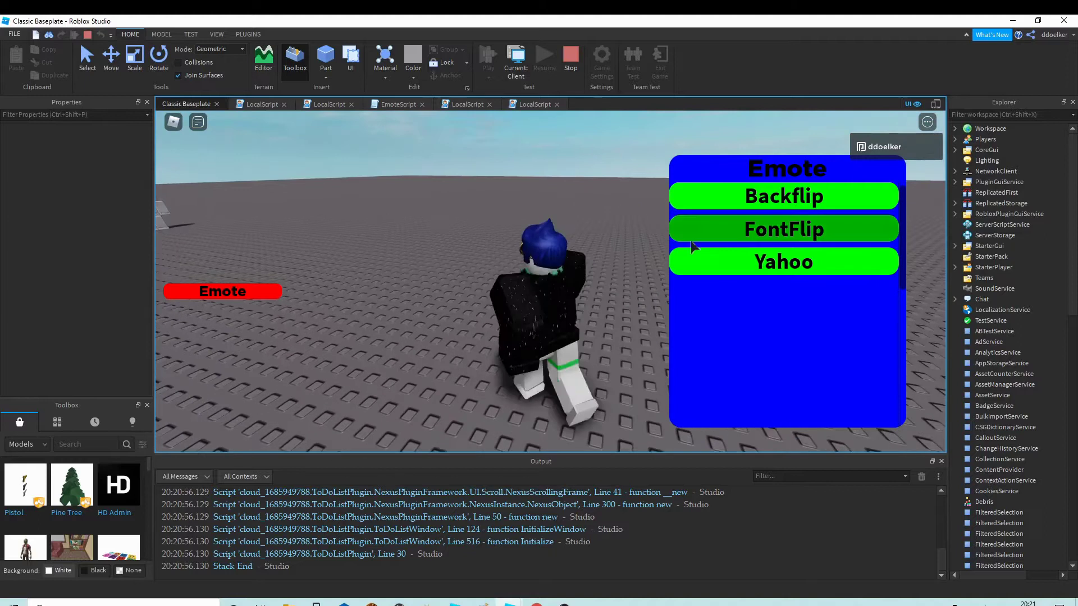
left_click(769, 202)
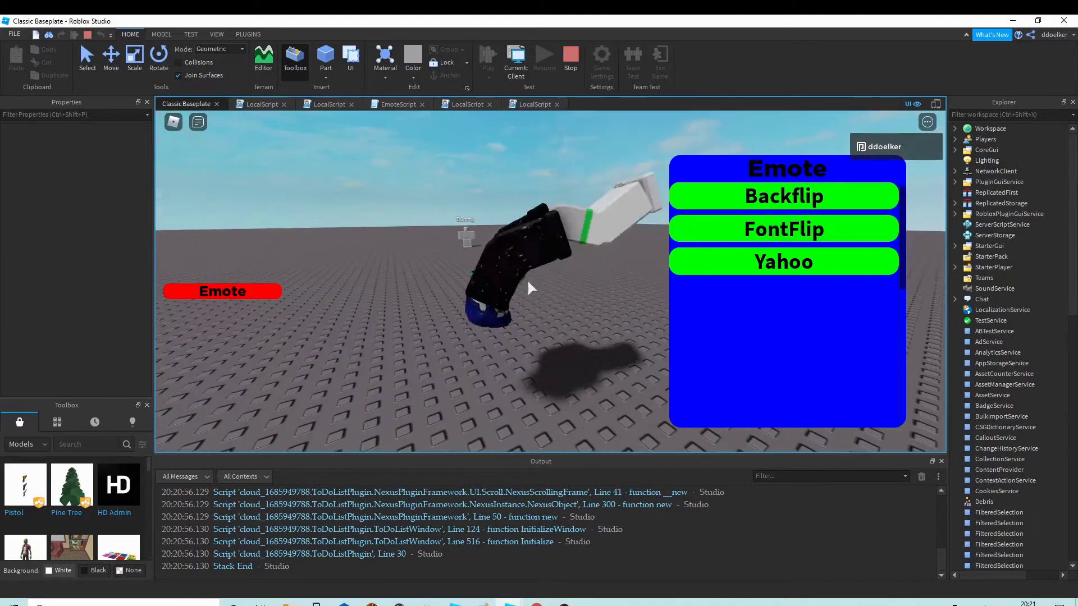
- Play the emote in slot 1 of Roblox's built-in emote wheel with the character facing the camera
key("period")
left_click(544, 212)
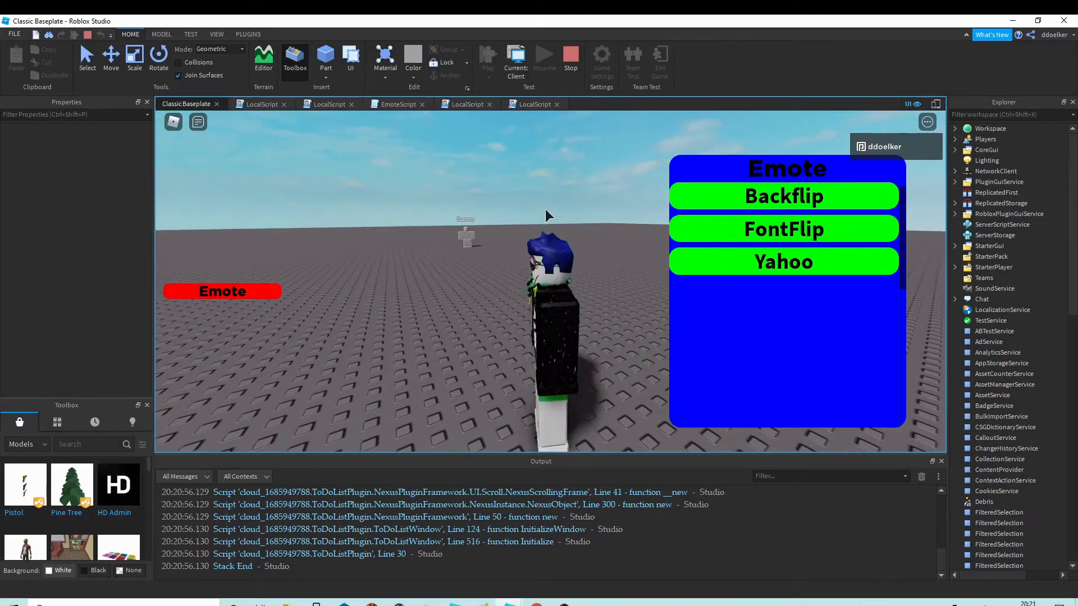
right_click_drag(540, 281, 543, 289)
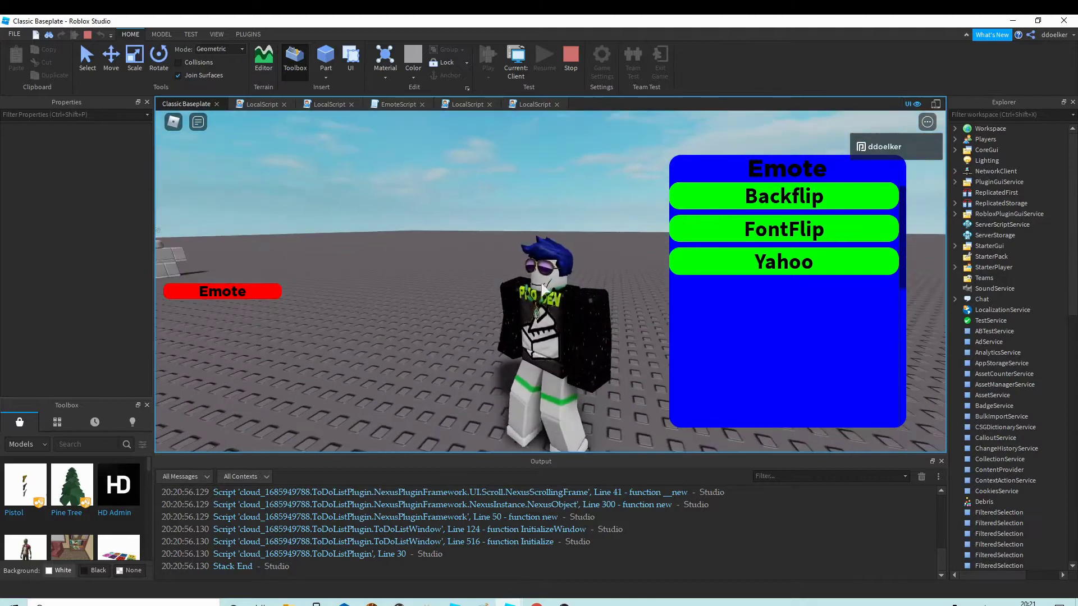
key("s")
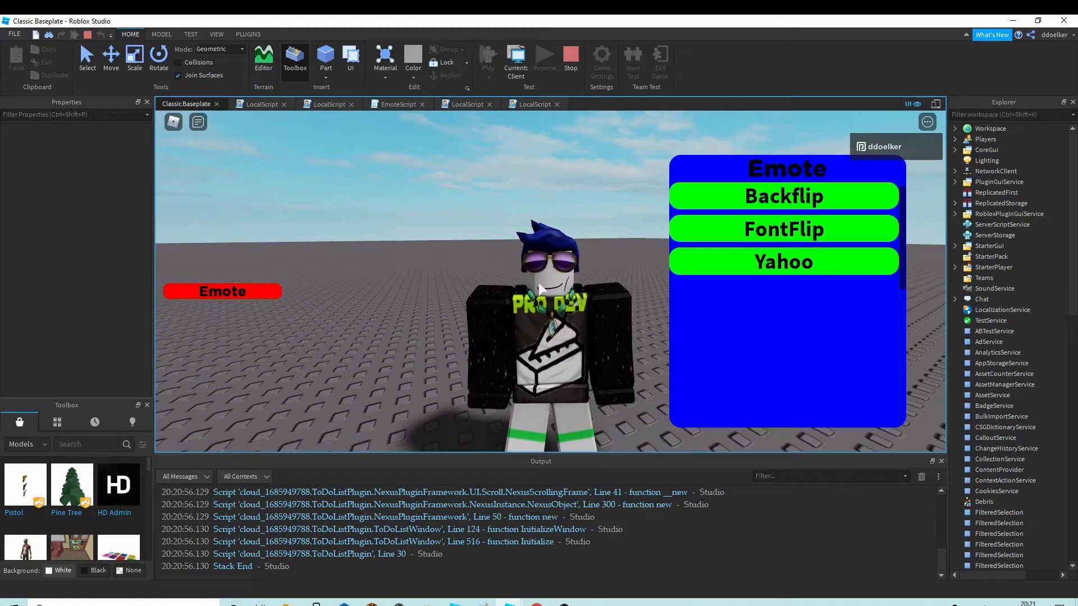
key("period")
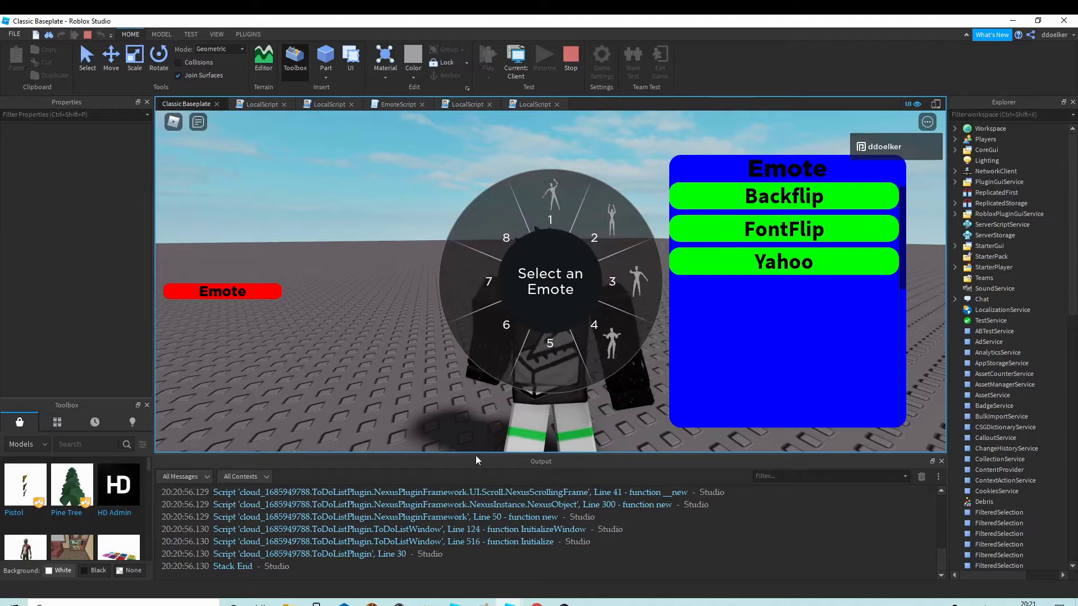
left_click(550, 216)
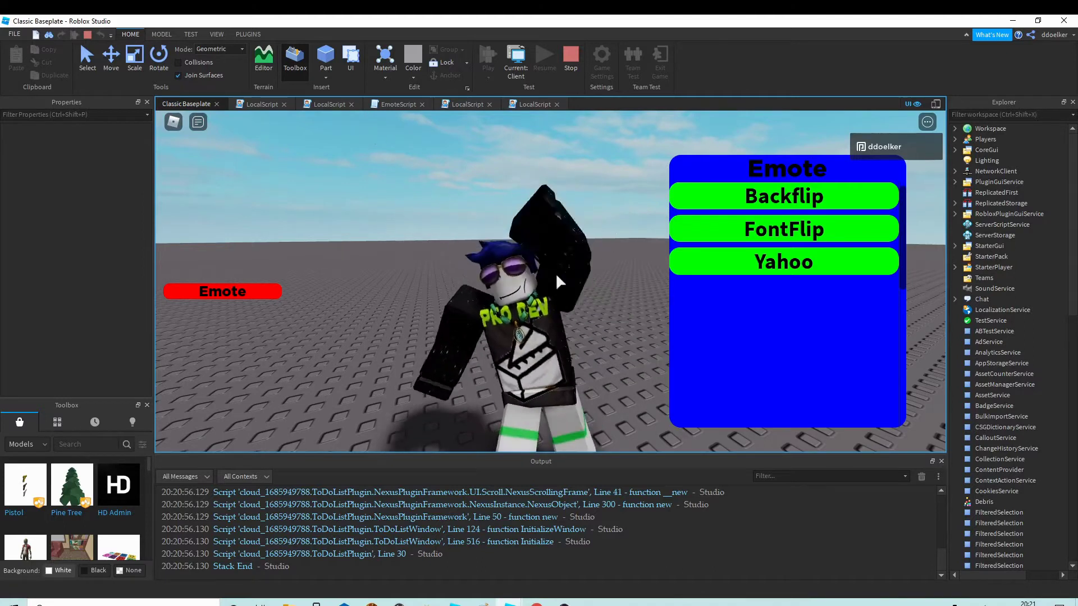
right_click_drag(602, 301, 592, 304)
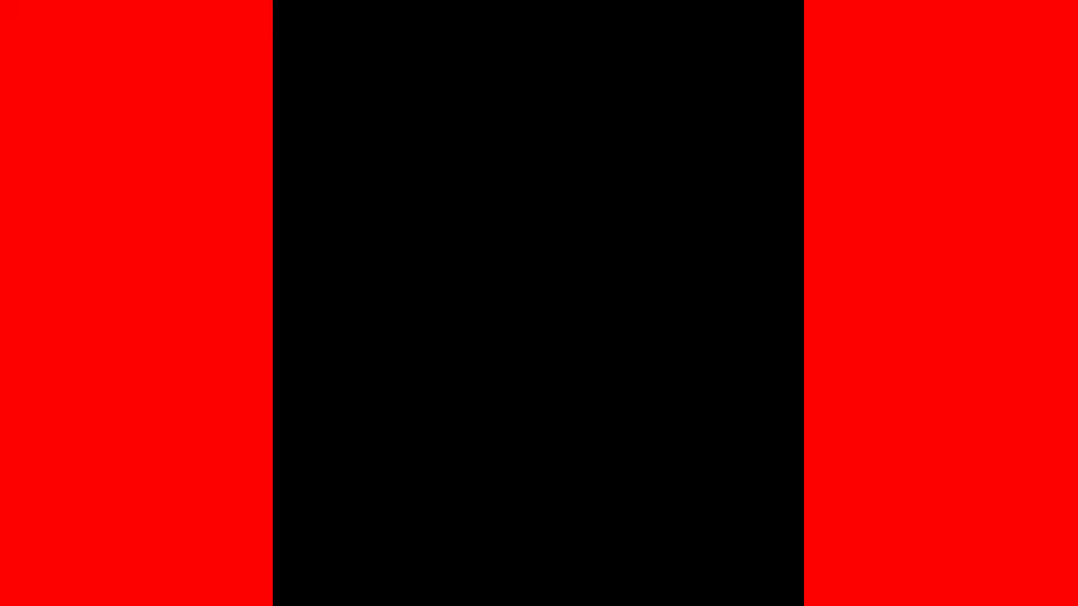